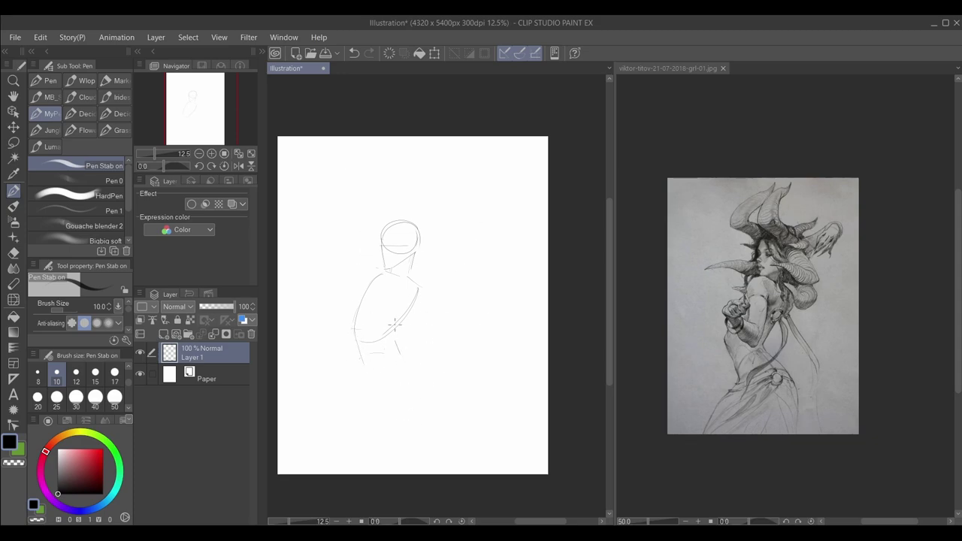
Rough in the figure's waist, hips and legs below the torso with thin pen construction lines.
mouse_move(410, 315)
mouse_down()
mouse_move(390, 347)
mouse_move(404, 365)
mouse_up()
mouse_move(394, 346)
mouse_down()
mouse_move(417, 367)
mouse_move(364, 379)
mouse_move(327, 426)
mouse_up()
key(e)
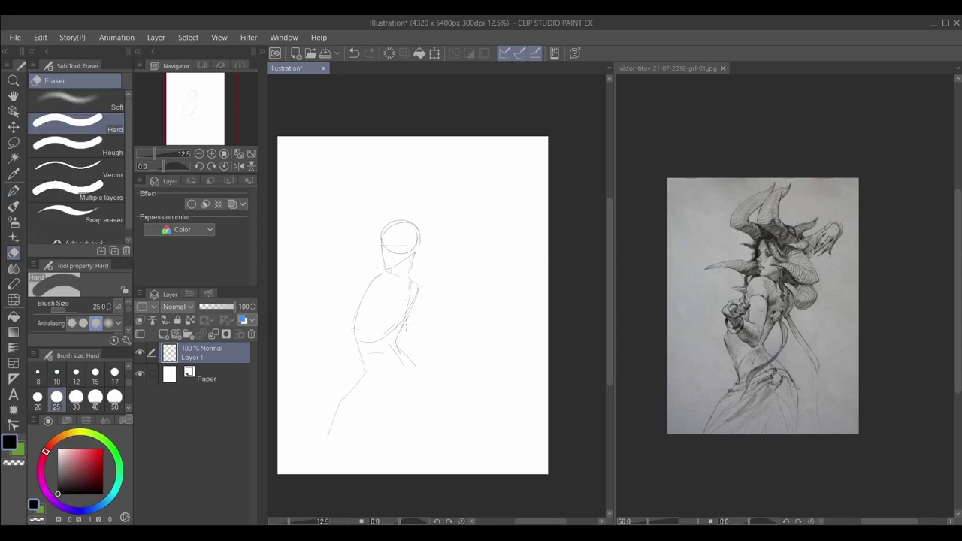
key(p)
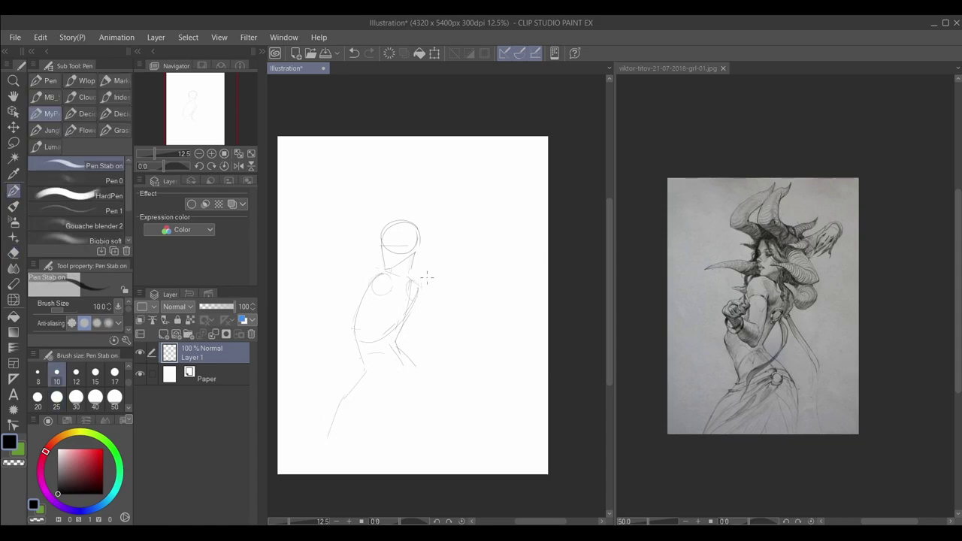
mouse_move(376, 379)
mouse_down()
mouse_move(391, 367)
mouse_move(410, 394)
mouse_move(353, 438)
mouse_up()
drag(418, 376, 416, 433)
drag(385, 404, 391, 434)
Rough in the figure's bent arm with the raised fist in front of the chest.
drag(373, 303, 373, 330)
drag(396, 287, 381, 341)
drag(350, 305, 376, 318)
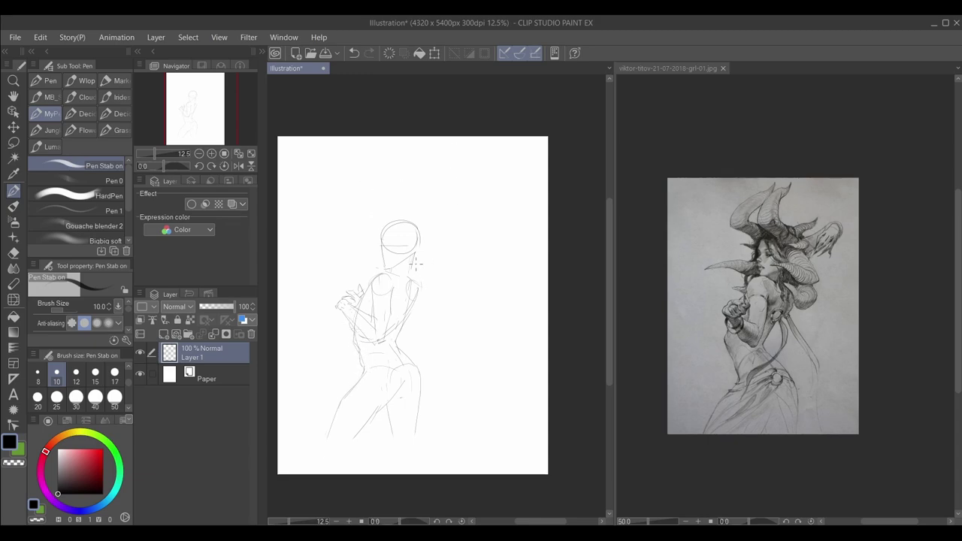
Rough in the curled horn behind the jaw, the claw-like hand behind the head and the long horn beside the face.
mouse_move(421, 241)
mouse_down()
mouse_move(415, 296)
mouse_move(421, 284)
mouse_up()
mouse_move(421, 249)
mouse_down()
mouse_move(457, 220)
mouse_move(438, 227)
mouse_move(434, 235)
mouse_move(460, 225)
mouse_move(438, 232)
mouse_move(451, 242)
mouse_up()
mouse_move(393, 260)
mouse_down()
mouse_move(420, 262)
mouse_move(408, 243)
mouse_move(435, 253)
mouse_move(436, 276)
mouse_up()
mouse_move(383, 248)
mouse_down()
mouse_move(323, 257)
mouse_move(384, 270)
mouse_up()
Rough in the two tall curved horns on top of the head and the smaller spikes around it.
mouse_move(382, 214)
mouse_down()
mouse_move(400, 190)
mouse_move(415, 217)
mouse_move(416, 166)
mouse_up()
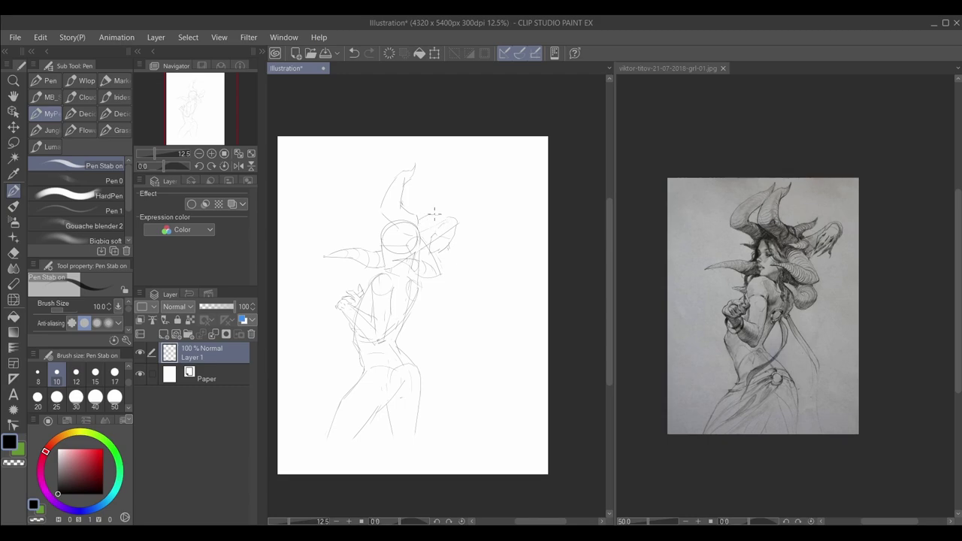
mouse_move(435, 214)
mouse_down()
mouse_move(440, 208)
mouse_move(420, 234)
mouse_move(445, 212)
mouse_move(406, 242)
mouse_move(418, 229)
mouse_move(363, 224)
mouse_up()
mouse_move(372, 229)
mouse_down()
mouse_move(355, 202)
mouse_move(358, 219)
mouse_move(352, 200)
mouse_move(391, 170)
mouse_up()
mouse_move(357, 197)
mouse_down()
mouse_move(382, 175)
mouse_move(367, 209)
mouse_move(350, 214)
mouse_move(398, 172)
mouse_up()
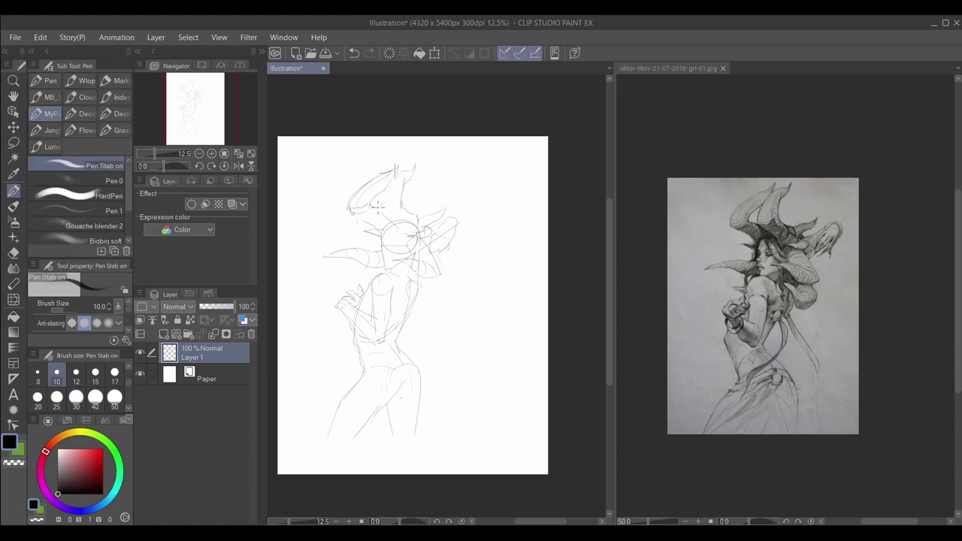
Sketch the round back ornament, the long ribbons hanging from it and the sash around the hips.
mouse_move(403, 298)
mouse_down()
mouse_move(401, 363)
mouse_move(366, 391)
mouse_up()
drag(414, 319, 375, 371)
mouse_move(418, 287)
mouse_down()
mouse_move(412, 324)
mouse_move(447, 411)
mouse_up()
mouse_move(418, 308)
mouse_down()
mouse_move(437, 353)
mouse_move(440, 434)
mouse_up()
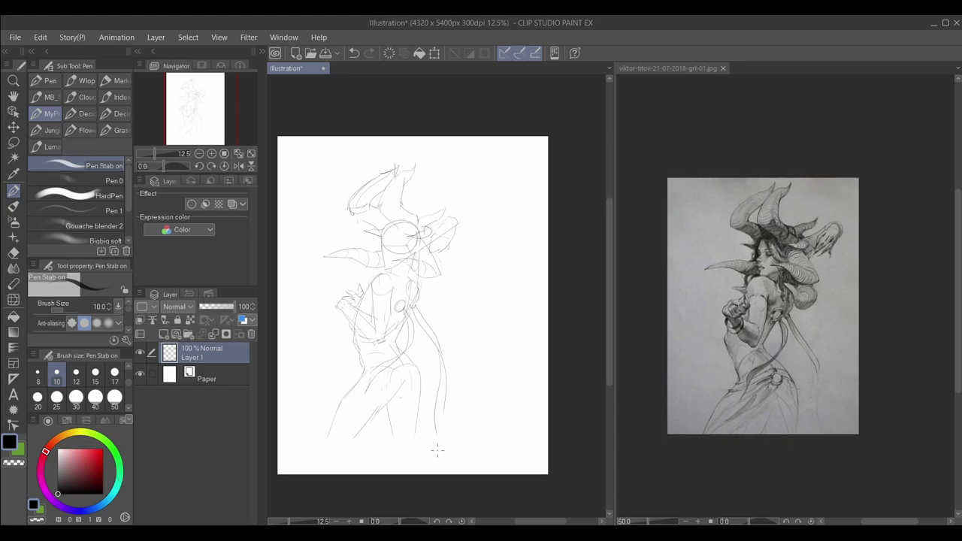
mouse_move(353, 325)
mouse_down()
mouse_move(382, 370)
mouse_move(381, 360)
mouse_move(405, 373)
mouse_move(352, 385)
mouse_up()
Clean up the head area and place rough facial guide marks along the front of the face.
scroll(437, 233, up, 2)
key(e)
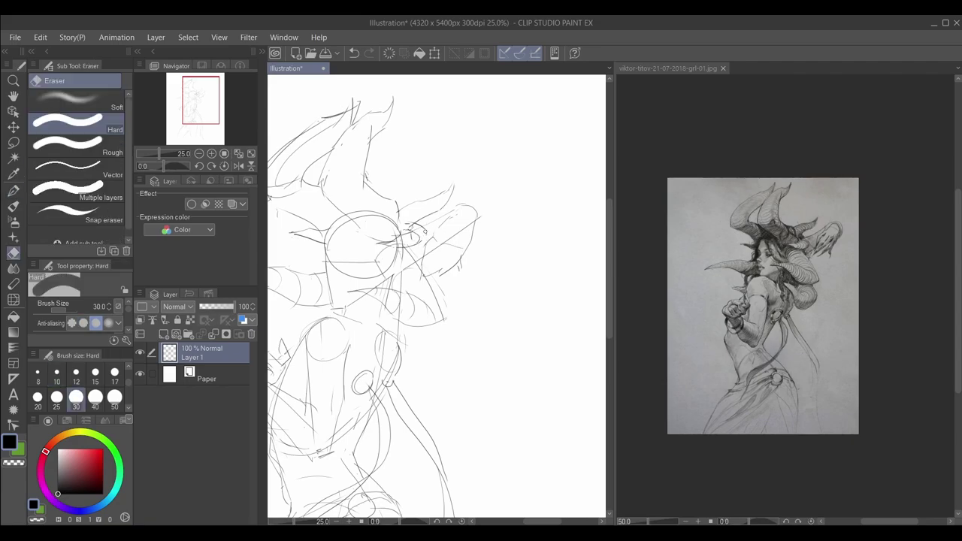
mouse_move(419, 232)
mouse_down()
mouse_move(563, 245)
mouse_move(547, 254)
mouse_up()
key(p)
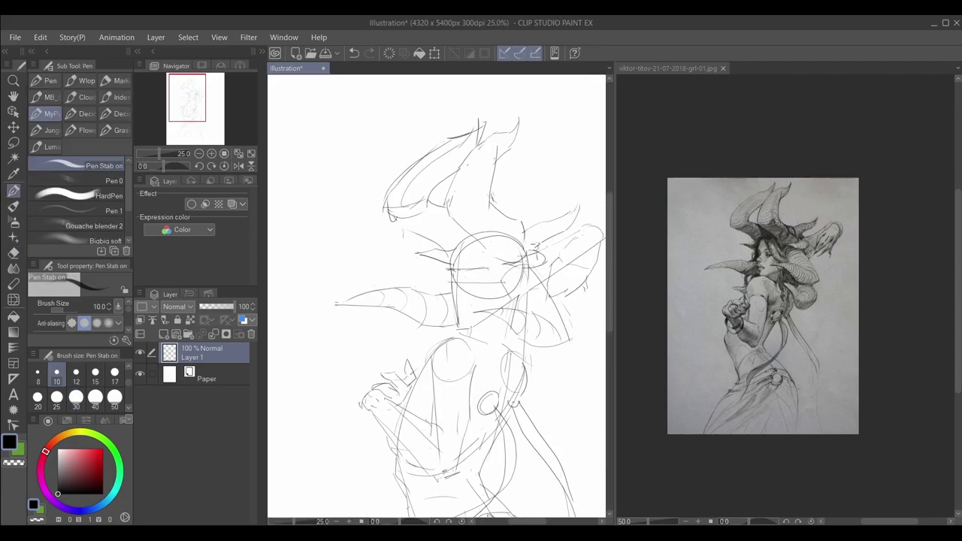
scroll(410, 225, down, 2)
key(ctrl+z)
drag(427, 251, 433, 258)
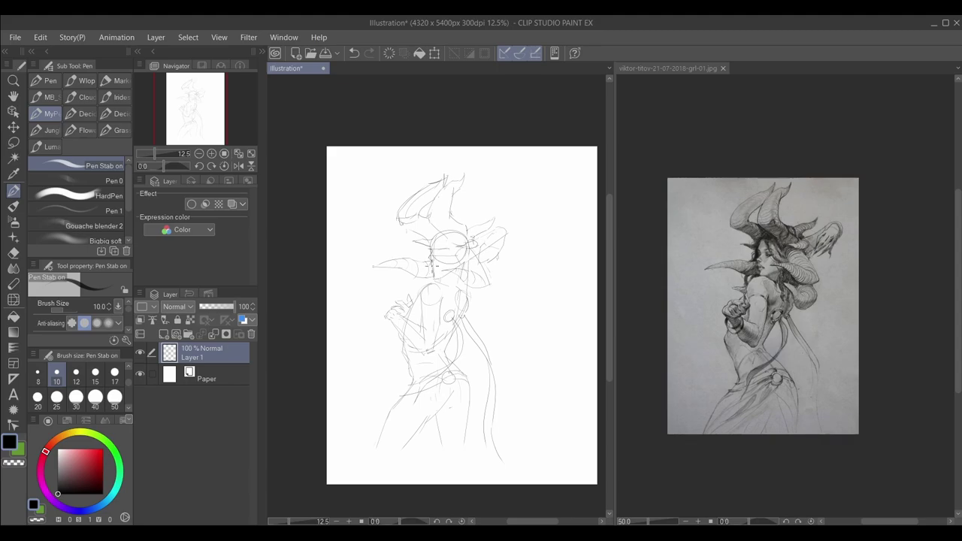
scroll(428, 260, up, 3)
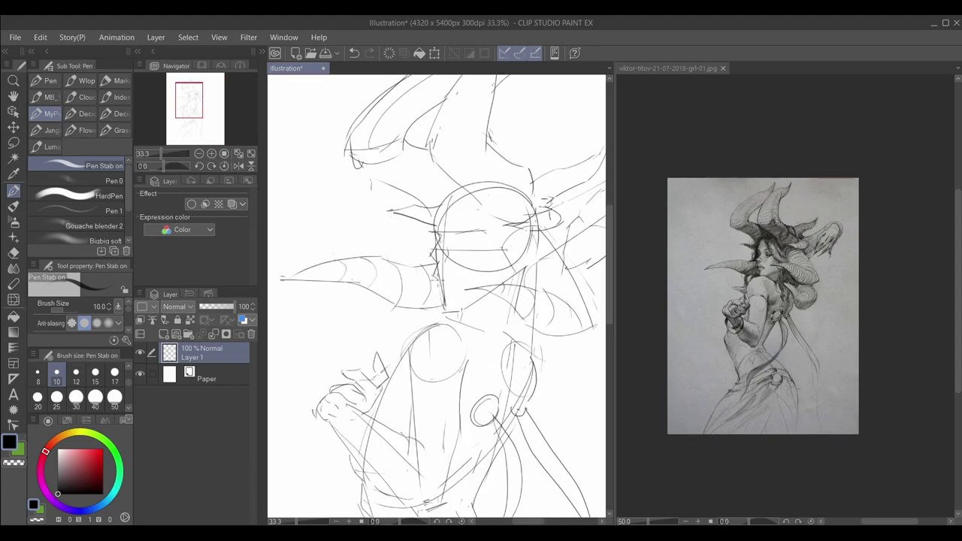
Rework the rough face profile from the brow to the chin, undoing unsuitable strokes.
key(ctrl+z)
drag(432, 275, 448, 313)
key(ctrl+z)
key(ctrl+z)
mouse_move(460, 233)
mouse_down()
mouse_move(486, 246)
mouse_move(439, 300)
mouse_up()
key(ctrl+z)
key(ctrl+z)
Mark the eye, nose and mouth positions on the rough face with dark grey pen strokes.
key(e)
key(p)
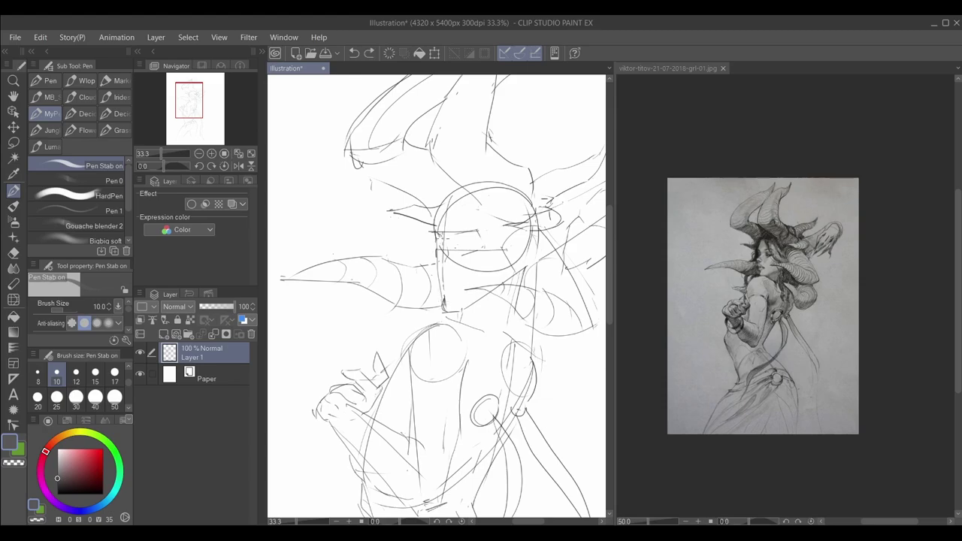
drag(444, 242, 434, 263)
scroll(466, 256, down, 3)
key(ctrl+z)
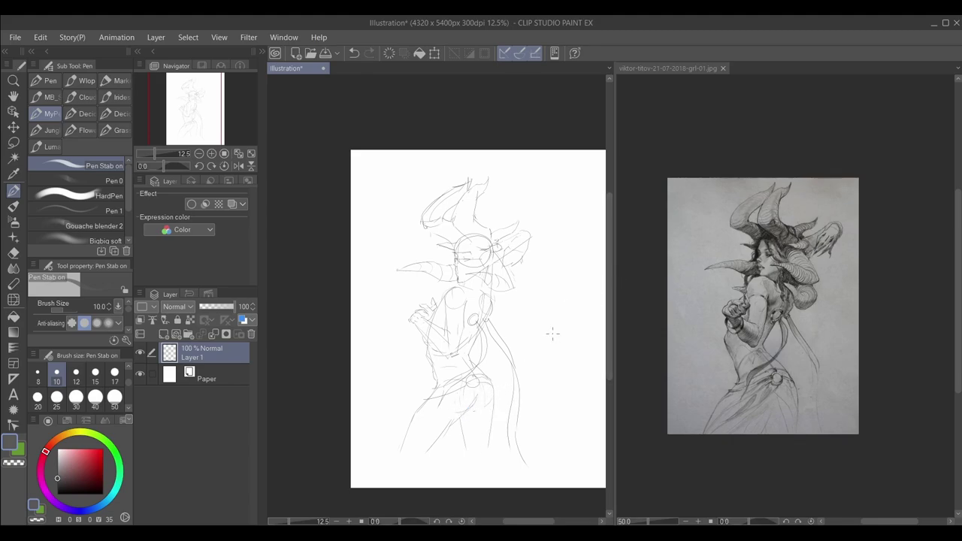
scroll(474, 278, up, 3)
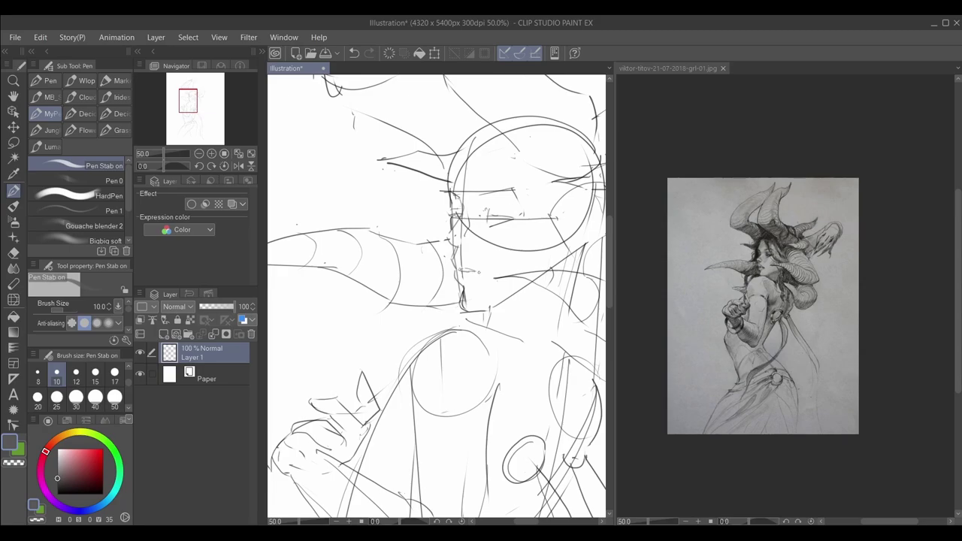
scroll(477, 329, down, 3)
Add a new drawing layer above the rough sketch and lower the rough sketch layer's opacity to 40%.
click(753, 291)
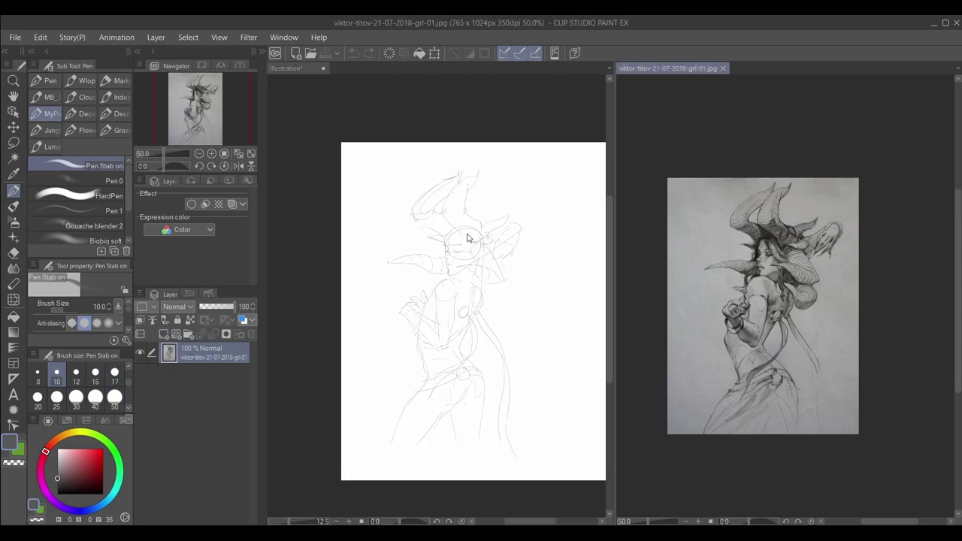
scroll(753, 290, up, 2)
scroll(753, 291, up, 1)
click(504, 232)
key(alt+[)
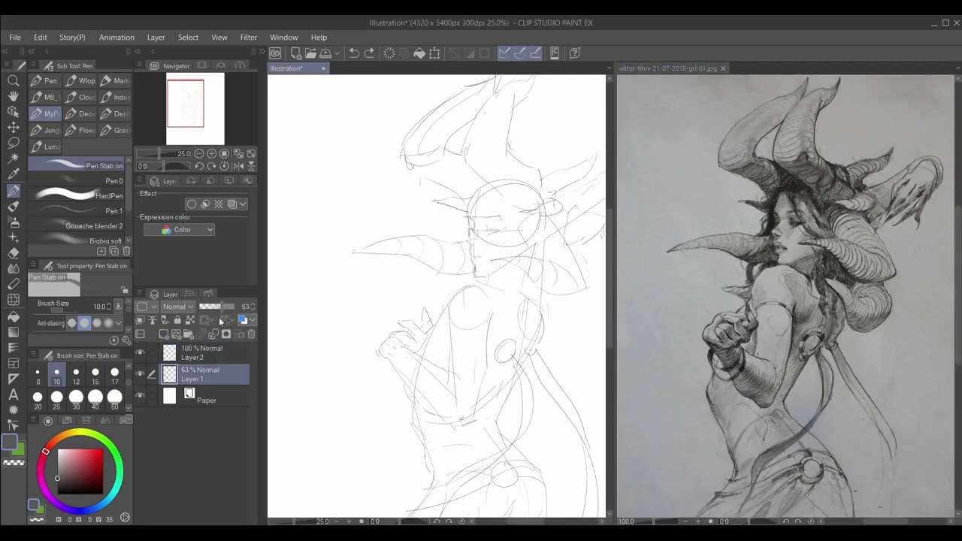
key(4)
key(alt+])
Draw the clean face profile, jawline, eyebrow and near eye on the new layer.
mouse_move(473, 192)
mouse_down()
mouse_move(466, 240)
mouse_move(485, 238)
mouse_move(468, 253)
mouse_move(476, 283)
mouse_move(511, 259)
mouse_up()
key(ctrl+z)
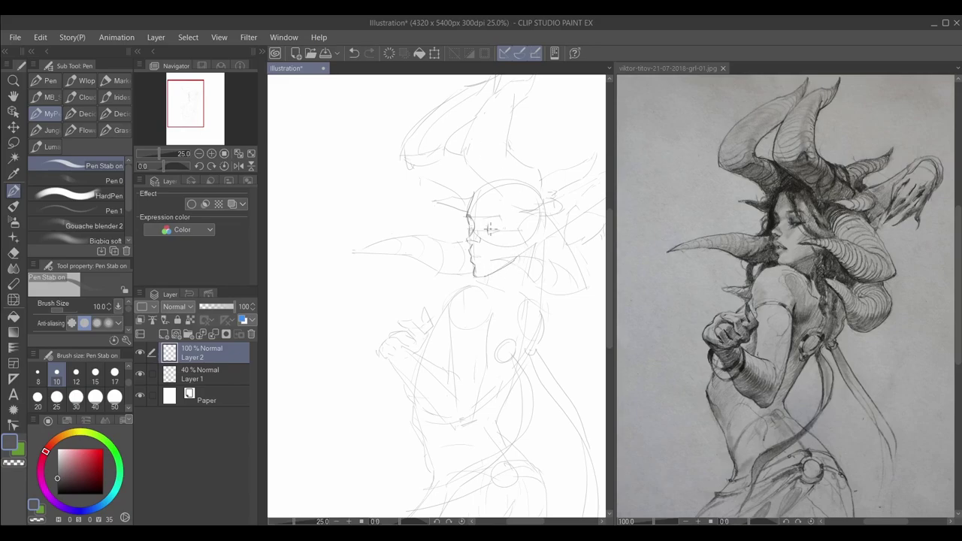
key(ctrl+z)
drag(488, 227, 488, 234)
key(ctrl+z)
drag(491, 226, 497, 235)
scroll(481, 251, up, 2)
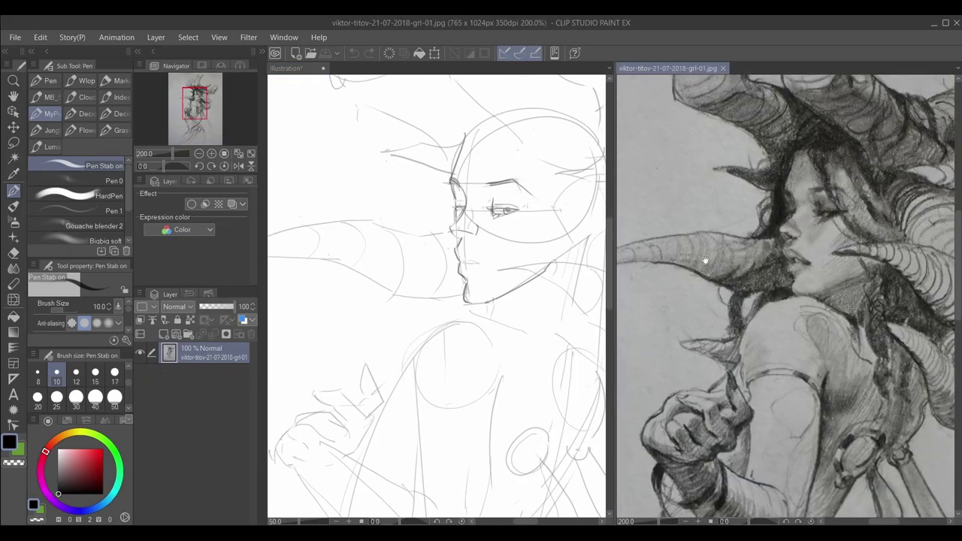
Draw the lips on the clean face, following the reference portrait.
mouse_move(466, 263)
mouse_down()
mouse_move(476, 254)
mouse_move(487, 260)
mouse_move(476, 261)
mouse_up()
key(ctrl+z)
key(ctrl+z)
key(ctrl+z)
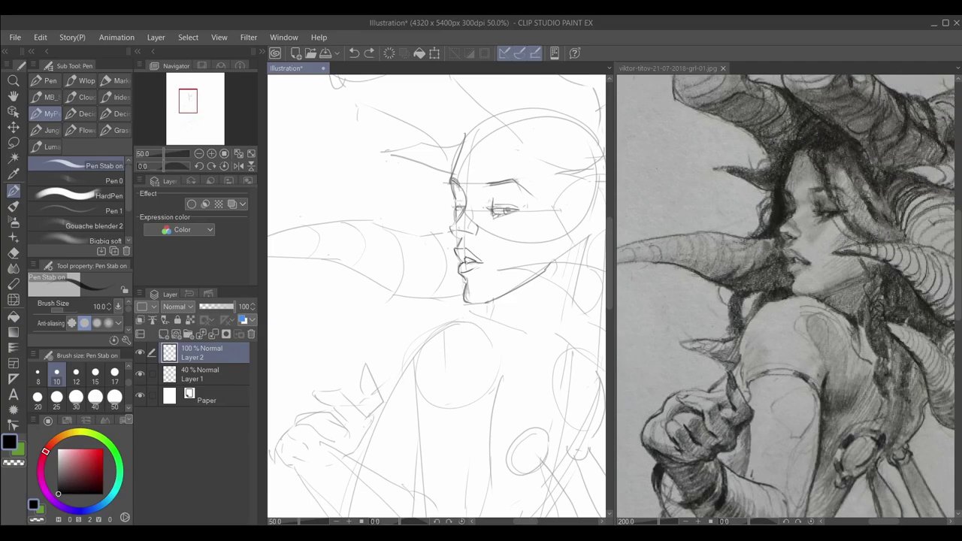
Refine the nose bridge and eye lines of the clean face, undoing unsuitable strokes.
mouse_move(457, 207)
mouse_down()
mouse_move(466, 224)
mouse_move(456, 203)
mouse_move(452, 233)
mouse_up()
key(ctrl+z)
key(ctrl+z)
key(ctrl+z)
key(ctrl+minus)
drag(436, 247, 449, 248)
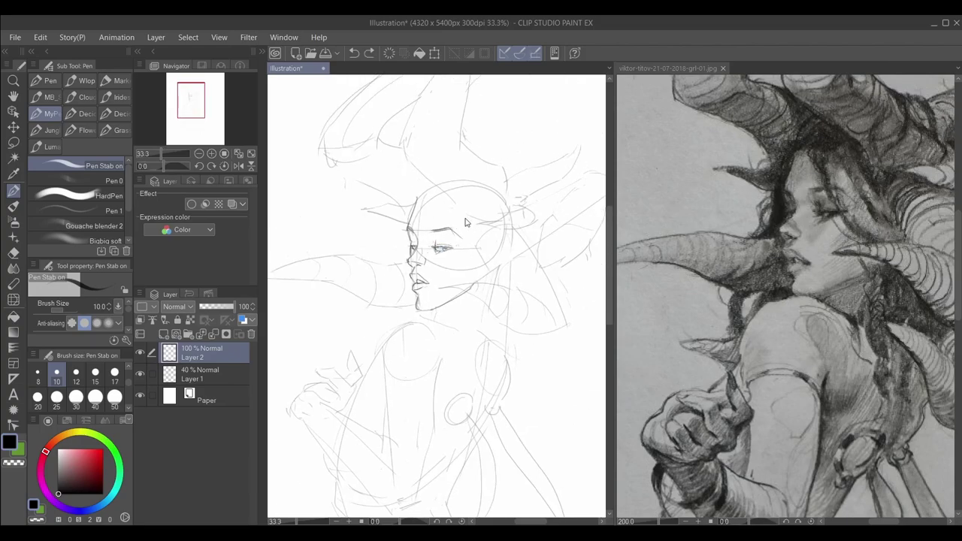
Draw the hair strands falling from the forehead past the near eye on the clean line layer.
mouse_move(424, 193)
mouse_down()
mouse_move(465, 209)
mouse_move(455, 194)
mouse_move(440, 202)
mouse_move(470, 199)
mouse_move(441, 221)
mouse_up()
key(ctrl+minus)
key(alt+bracketleft)
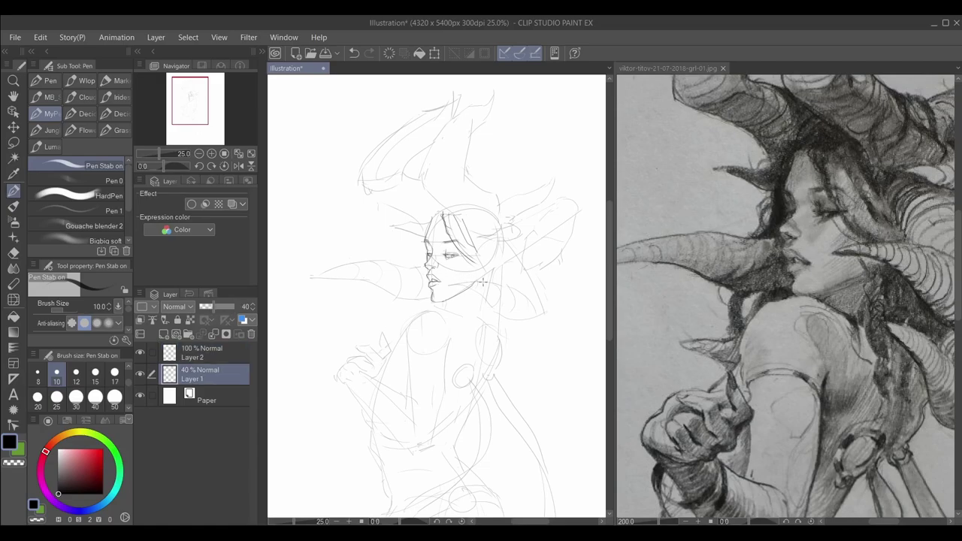
scroll(493, 279, up, 2)
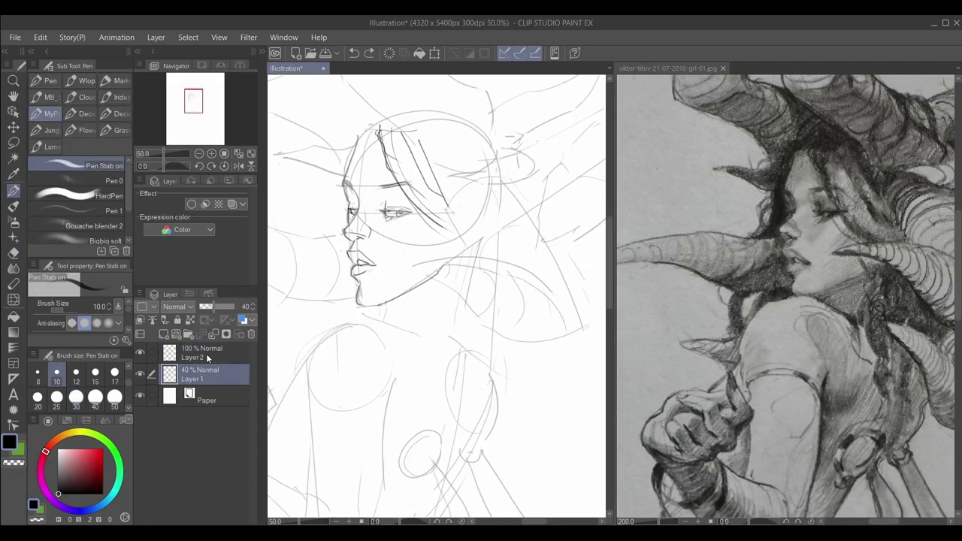
key(alt+bracketright)
key(ctrl+z)
Outline the pointed horn that curves back from the cheek behind the jaw.
drag(416, 266, 560, 293)
drag(451, 269, 497, 327)
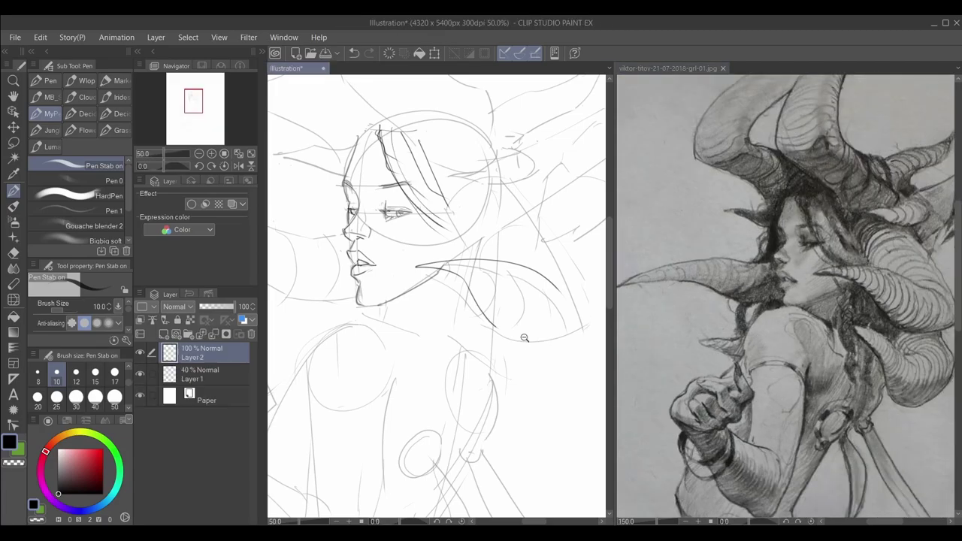
scroll(469, 349, down, 2)
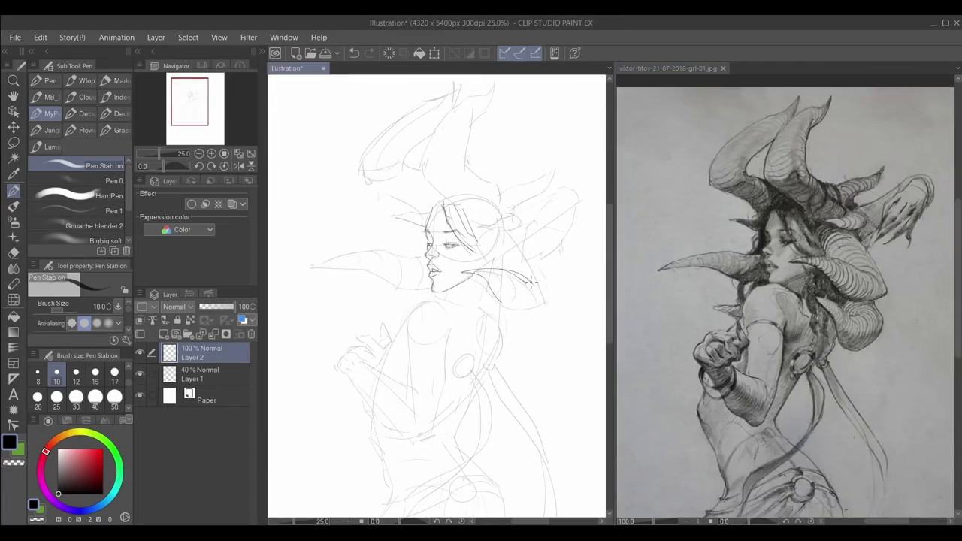
mouse_move(497, 268)
mouse_down()
mouse_move(534, 292)
mouse_move(478, 297)
mouse_up()
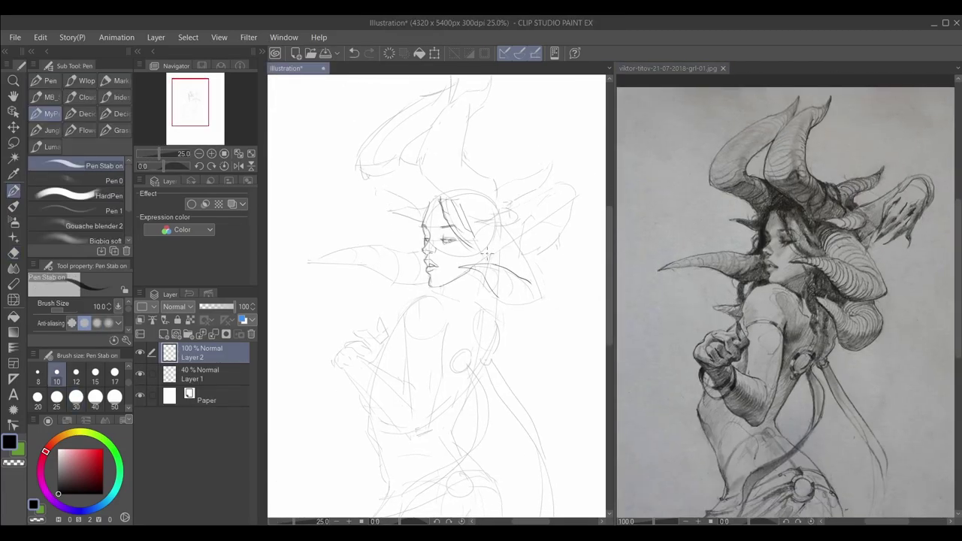
Outline the long horn in front of the face and close the lower curve of the cheek horn.
mouse_move(320, 261)
mouse_down()
mouse_move(421, 254)
mouse_move(391, 276)
mouse_move(427, 285)
mouse_up()
key(ctrl+z)
key(ctrl+z)
mouse_move(497, 294)
mouse_down()
mouse_move(506, 305)
mouse_move(542, 292)
mouse_up()
drag(473, 238, 490, 264)
key(ctrl+z)
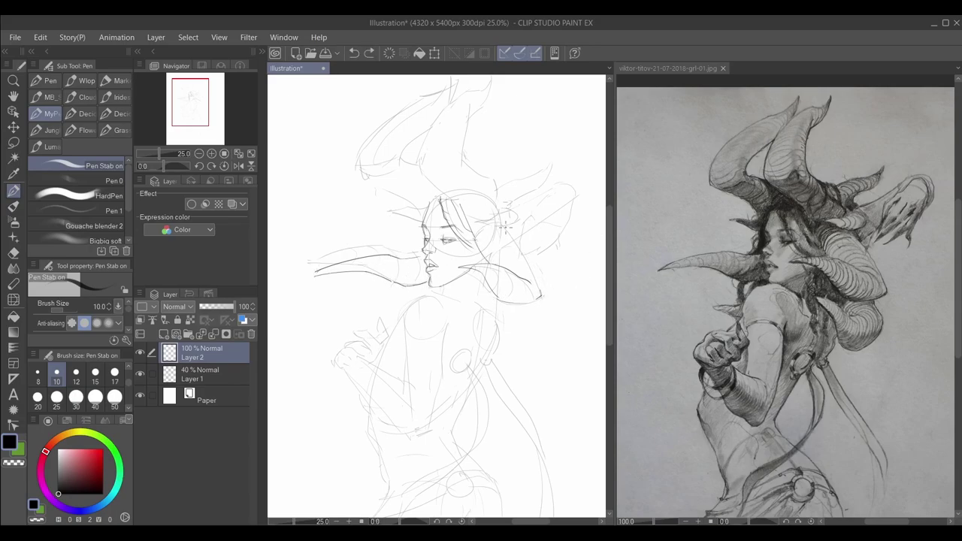
Draw the outer edge of the curled horn behind the head and the small spike near the temple.
drag(502, 226, 541, 298)
key(ctrl+z)
key(ctrl+z)
drag(502, 225, 541, 297)
key(ctrl+z)
mouse_move(475, 223)
mouse_down()
mouse_move(519, 209)
mouse_move(486, 219)
mouse_move(527, 212)
mouse_move(518, 224)
mouse_up()
key(ctrl+z)
key(ctrl+z)
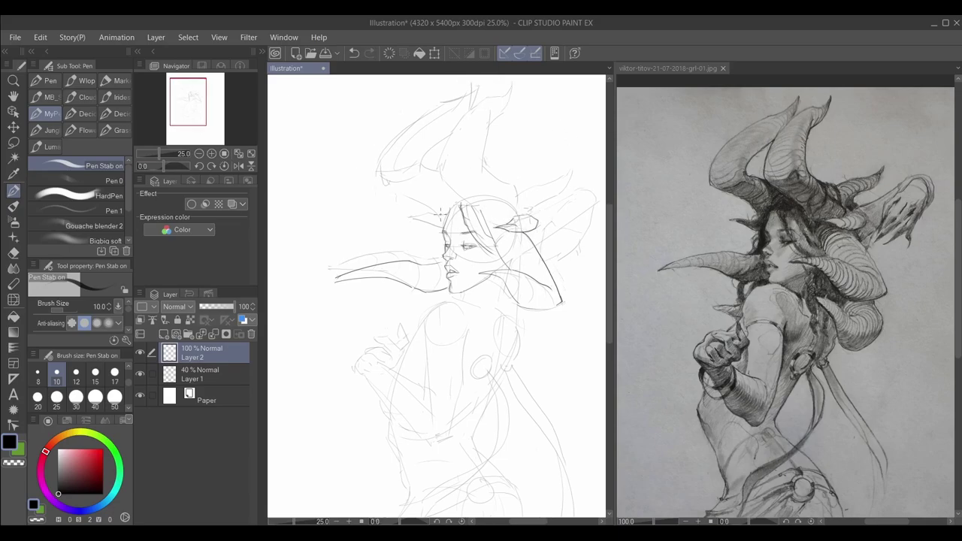
Draw the small spike in front of the forehead and refine the upper edge of the long front horn.
drag(412, 215, 444, 224)
key(ctrl+z)
key(ctrl+z)
key(ctrl+z)
drag(332, 280, 412, 258)
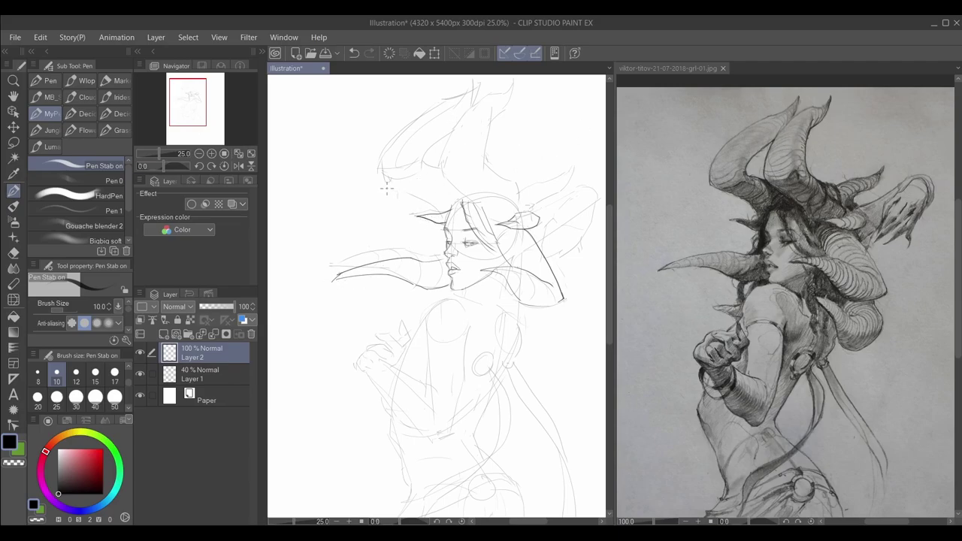
key(ctrl+z)
Outline the front tall horn and the leading edge of the second tall horn on top of the head.
mouse_move(382, 179)
mouse_down()
mouse_move(436, 205)
mouse_move(429, 240)
mouse_up()
key(ctrl+z)
key(ctrl+z)
mouse_move(381, 166)
mouse_down()
mouse_move(381, 178)
mouse_move(440, 106)
mouse_move(470, 96)
mouse_move(475, 83)
mouse_up()
key(ctrl+z)
mouse_move(412, 162)
mouse_down()
mouse_move(475, 87)
mouse_move(435, 177)
mouse_move(487, 215)
mouse_up()
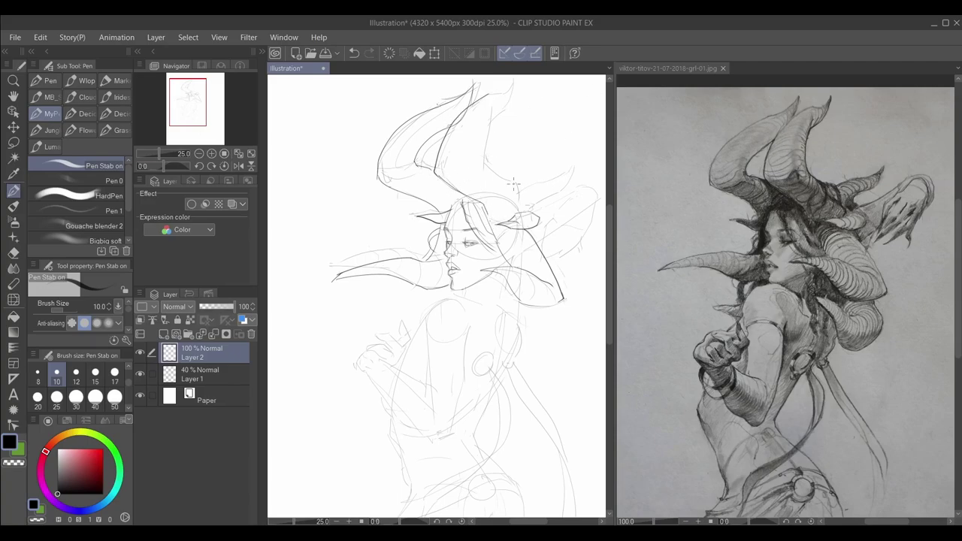
Complete the second tall horn's tip and rear edge, and outline the small horn branching behind it.
mouse_move(493, 95)
mouse_down()
mouse_move(514, 81)
mouse_move(490, 118)
mouse_up()
key(ctrl+z)
mouse_move(490, 107)
mouse_down()
mouse_move(482, 170)
mouse_move(514, 182)
mouse_move(522, 209)
mouse_up()
key(ctrl+z)
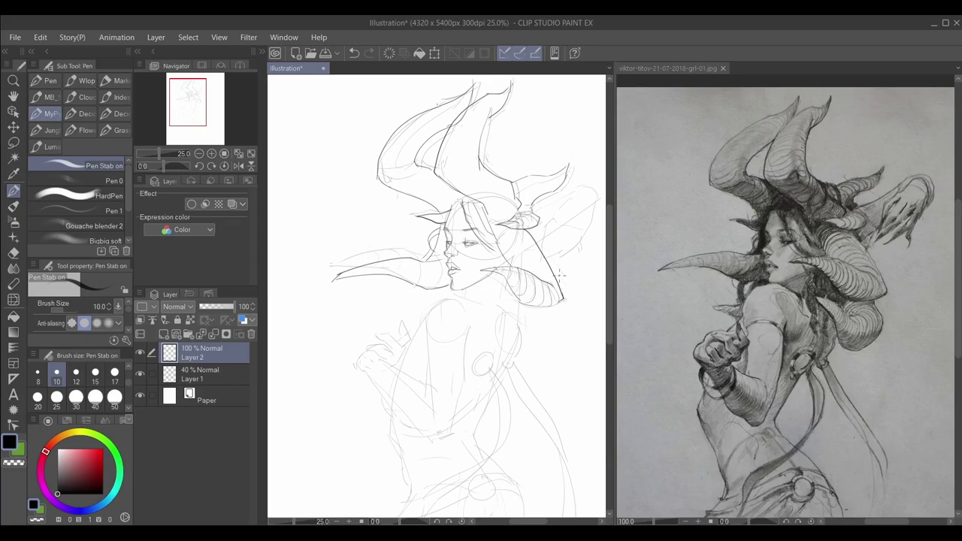
Add ridges to the curled horn and the long front horn, and draw the ridged lower curl behind the neck.
drag(531, 266, 510, 244)
drag(451, 281, 456, 292)
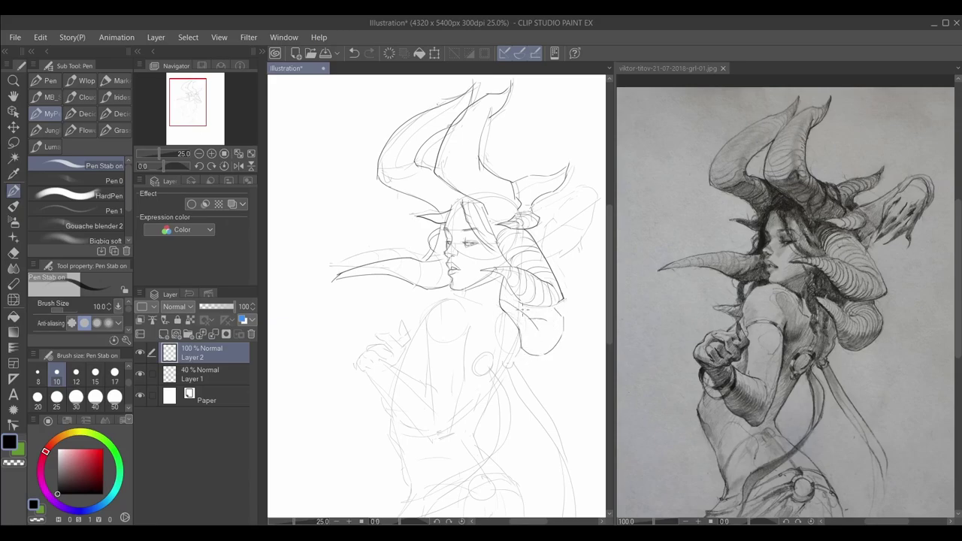
mouse_move(516, 310)
mouse_down()
mouse_move(552, 354)
mouse_move(560, 322)
mouse_move(550, 314)
mouse_up()
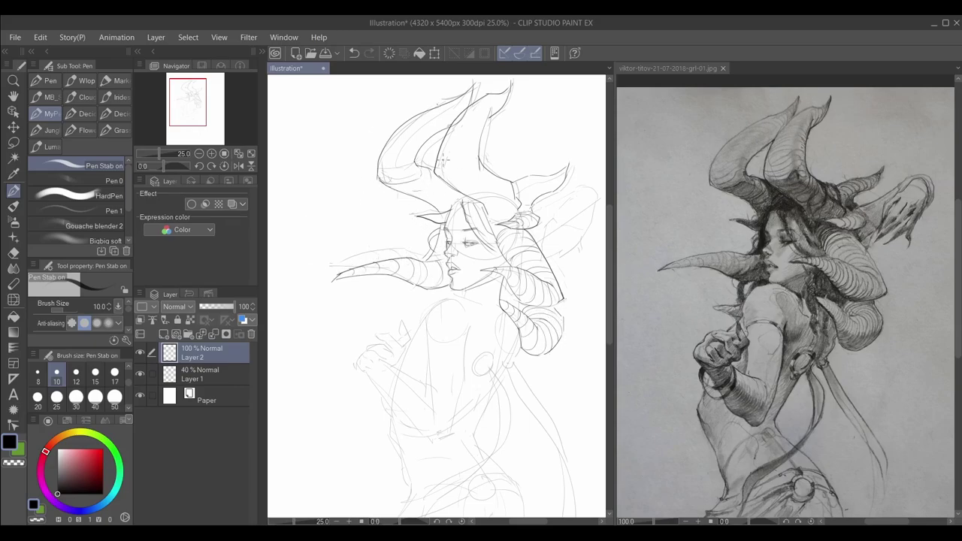
Add curved ridge lines along both tall upper horns and the small rear horn.
drag(383, 152, 422, 147)
drag(387, 144, 418, 137)
drag(394, 134, 429, 122)
drag(426, 127, 439, 113)
mouse_move(432, 116)
mouse_down()
mouse_move(498, 93)
mouse_move(459, 125)
mouse_up()
mouse_move(481, 122)
mouse_down()
mouse_move(470, 154)
mouse_move(449, 161)
mouse_move(495, 188)
mouse_up()
mouse_move(465, 188)
mouse_down()
mouse_move(503, 207)
mouse_move(490, 214)
mouse_move(548, 179)
mouse_up()
drag(531, 197, 560, 177)
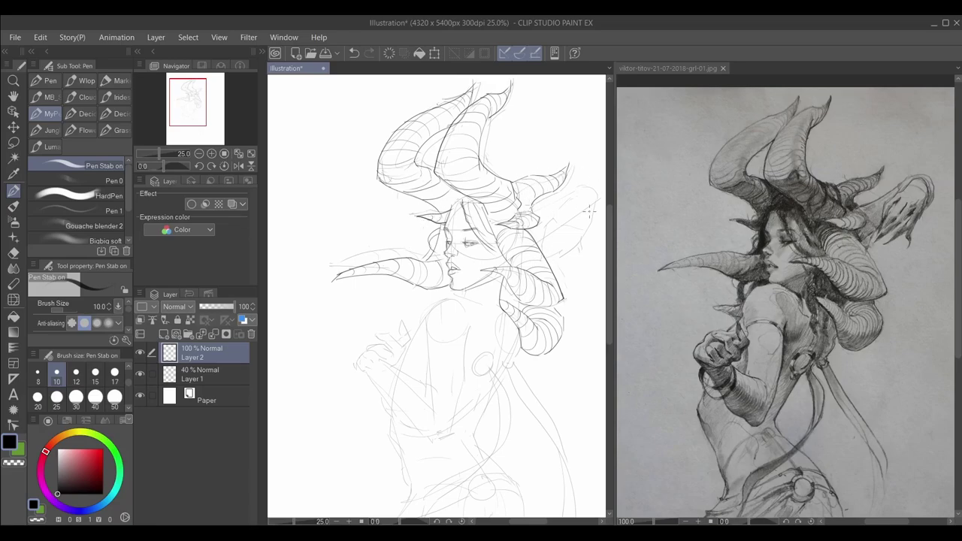
Draw the claw-like hand behind the horns with its wrist outline and drooping fingers.
drag(537, 214, 575, 193)
mouse_move(572, 201)
mouse_down()
mouse_move(550, 240)
mouse_move(556, 222)
mouse_move(572, 217)
mouse_move(546, 254)
mouse_move(578, 227)
mouse_move(564, 250)
mouse_move(592, 231)
mouse_move(551, 254)
mouse_move(579, 256)
mouse_up()
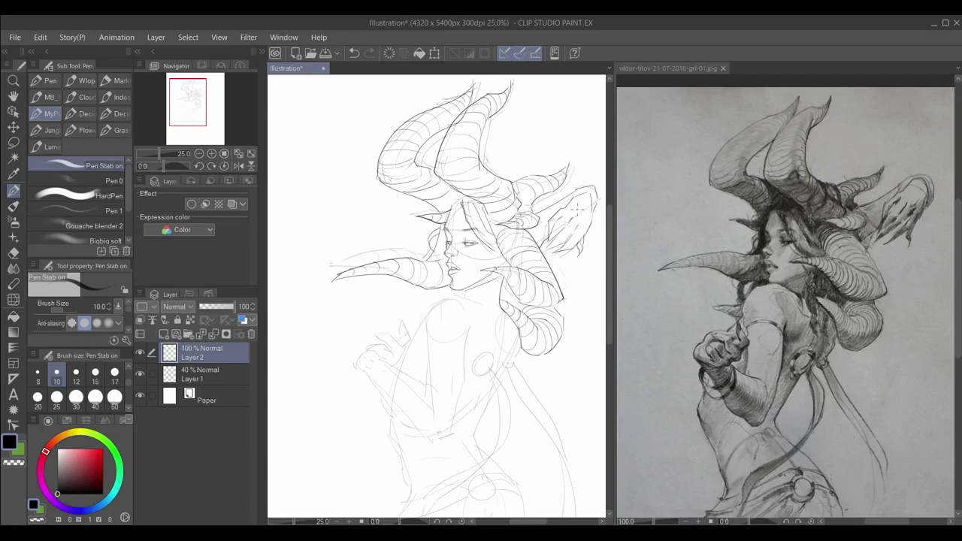
key(ctrl+z)
Draw the clean shoulder line and the upper arm down to the elbow.
mouse_move(480, 299)
mouse_down()
mouse_move(451, 290)
mouse_move(422, 323)
mouse_up()
key(ctrl+z)
mouse_move(427, 381)
mouse_down()
mouse_move(467, 338)
mouse_move(462, 375)
mouse_up()
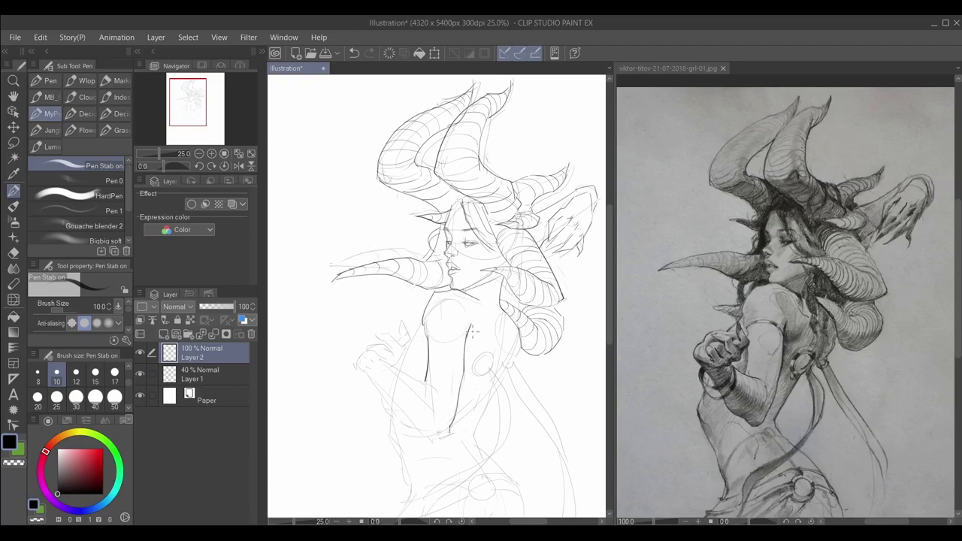
key(ctrl+z)
drag(427, 433, 450, 436)
Draw the forearm from the elbow toward the raised fist, undoing unsuitable strokes.
drag(358, 366, 411, 432)
key(ctrl+z)
key(ctrl+z)
drag(359, 361, 422, 435)
key(ctrl+z)
Flip the view of both the drawing and the reference image horizontally.
key(h)
key(ctrl+Tab)
key(h)
key(ctrl+Tab)
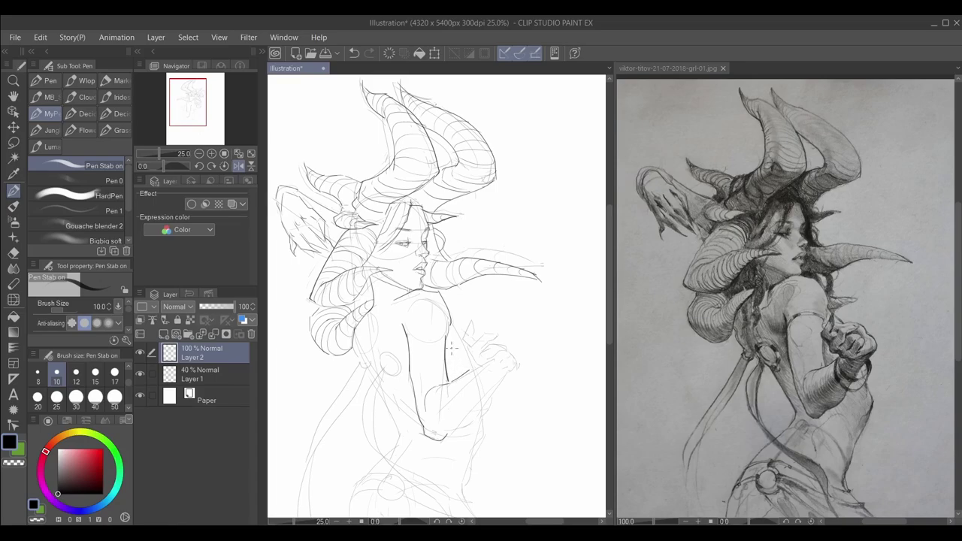
Outline the outer forearm and top of the fist, then lasso and transform the rough forearm and fist on Layer 1.
drag(480, 404, 509, 361)
key(alt+bracketleft)
key(m)
drag(470, 298, 541, 324)
key(ctrl+t)
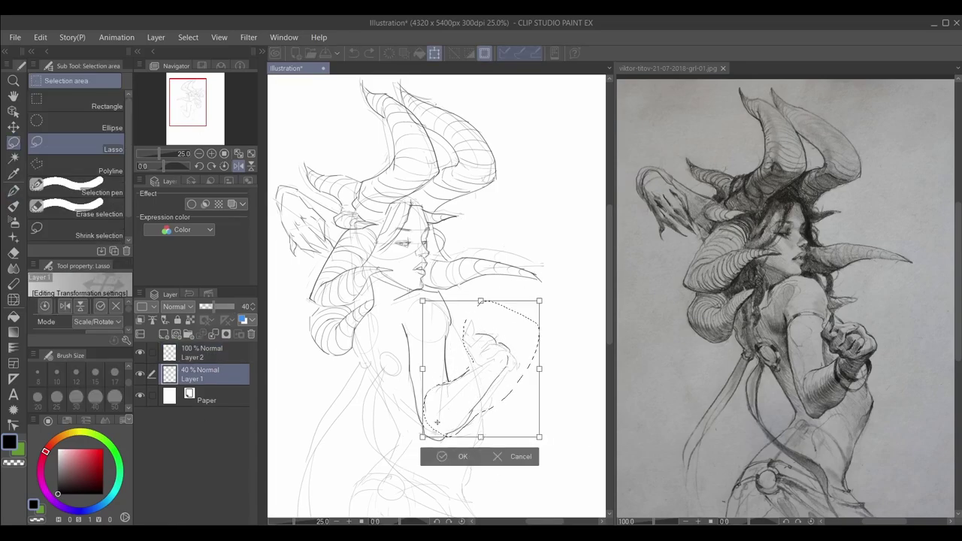
drag(549, 359, 551, 348)
key(Return)
key(ctrl+d)
key(p)
key(alt+bracketright)
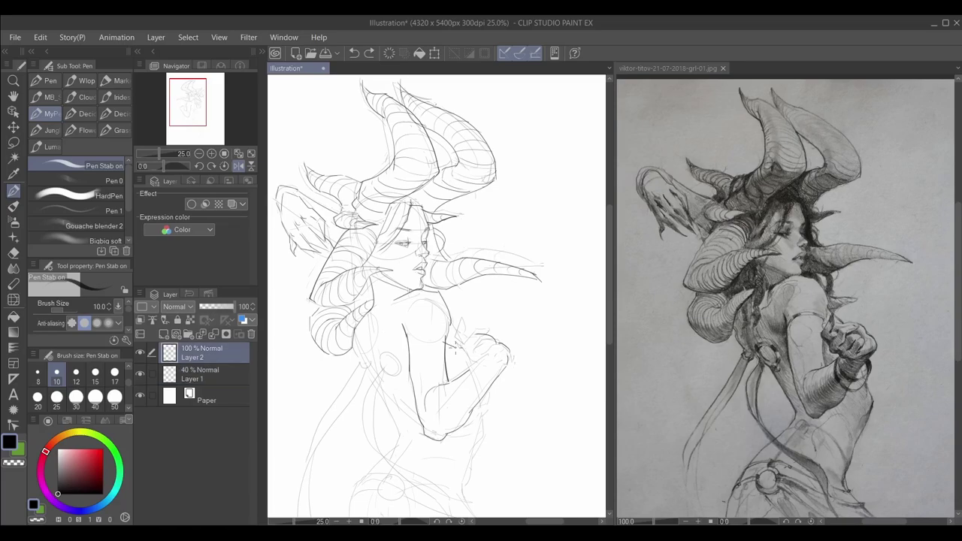
Draw the clenched fist's fingers and knuckles and the small pointed spike above it on Layer 2.
key(ctrl+z)
drag(453, 329, 445, 342)
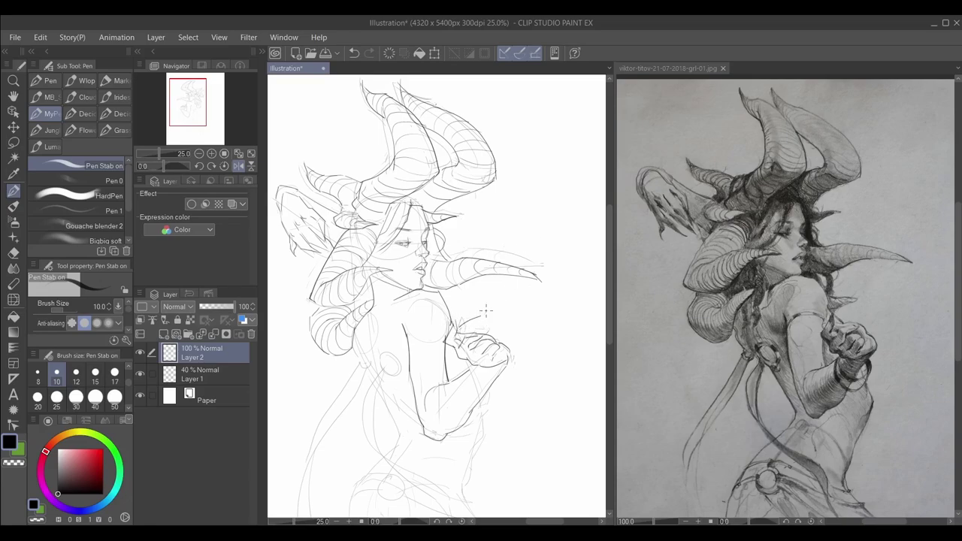
drag(459, 311, 463, 322)
Draw the long ribbon hanging from the back below the curled horn, replacing the unsuitable stroke.
mouse_move(363, 366)
mouse_down()
mouse_move(301, 477)
mouse_move(313, 438)
mouse_move(297, 517)
mouse_up()
key(ctrl+z)
drag(314, 453, 307, 519)
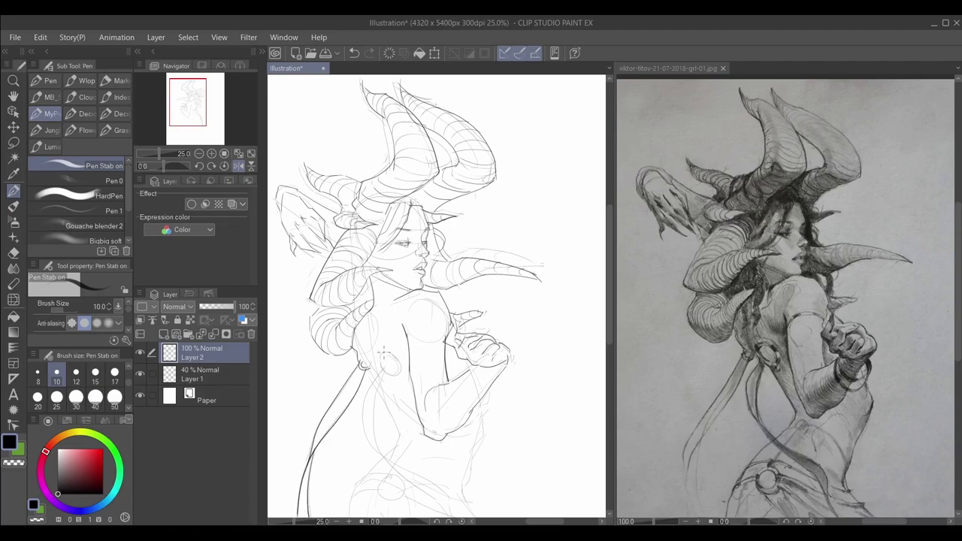
Draw the oval ring on the back and the curved sash running from it down across the hip.
mouse_move(382, 353)
mouse_down()
mouse_move(399, 364)
mouse_move(381, 374)
mouse_move(385, 355)
mouse_move(389, 460)
mouse_move(447, 498)
mouse_up()
drag(374, 375, 452, 518)
drag(449, 516, 431, 436)
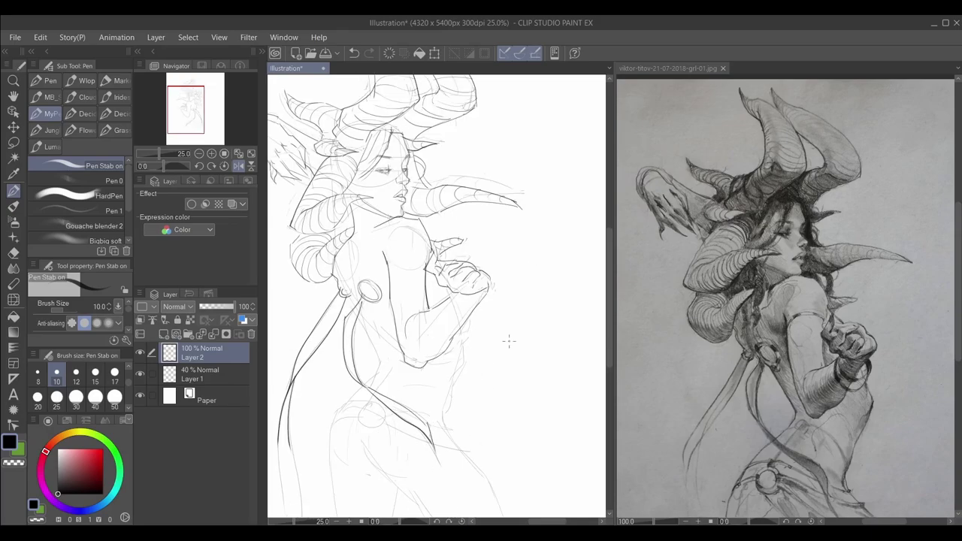
Outline the torso below the arm and add the circular wrist bracelets and hair locks beside the face.
mouse_move(385, 344)
mouse_down()
mouse_move(413, 362)
mouse_move(419, 397)
mouse_move(466, 421)
mouse_move(490, 377)
mouse_up()
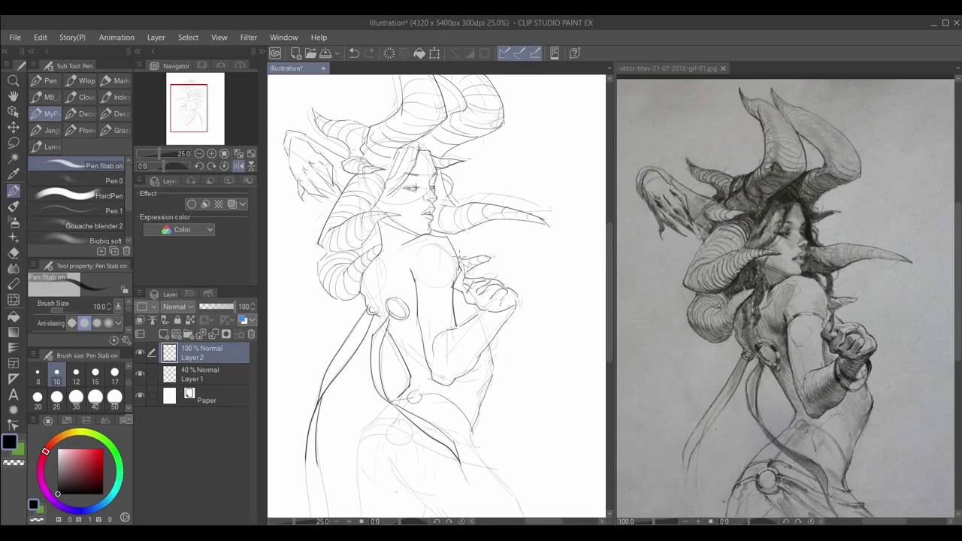
mouse_move(479, 316)
mouse_down()
mouse_move(511, 343)
mouse_move(493, 342)
mouse_up()
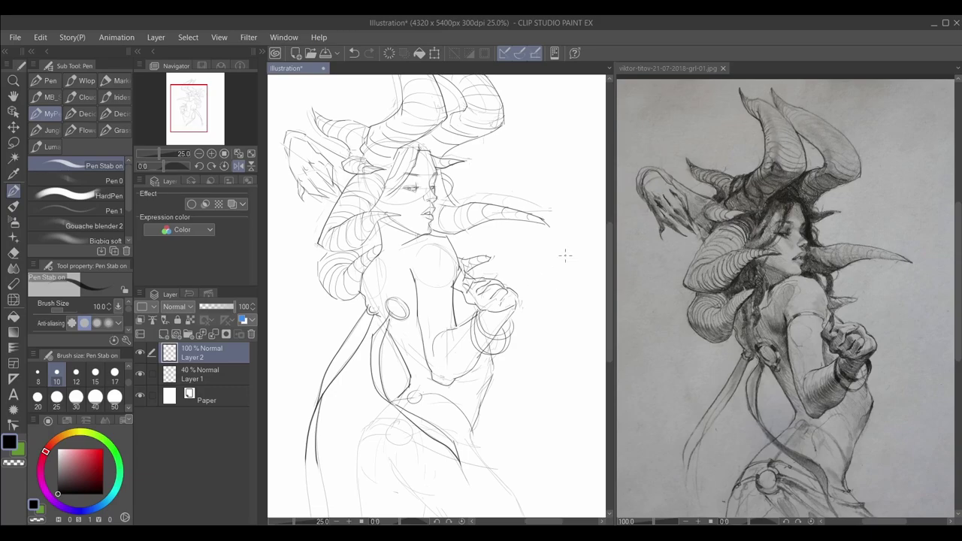
drag(386, 222, 382, 245)
scroll(379, 462, up, 3)
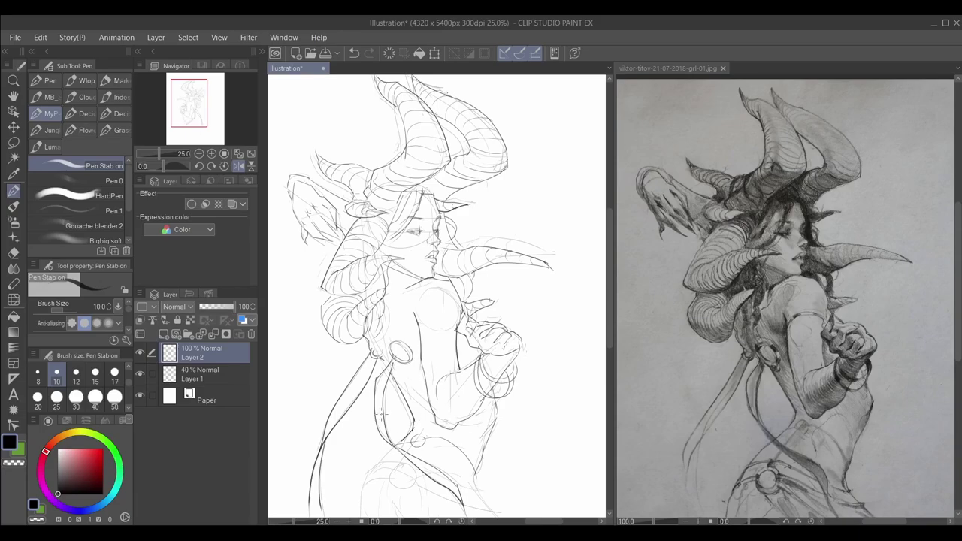
Outline the hips and both outer contours of the legs below the waist.
key(ctrl+minus)
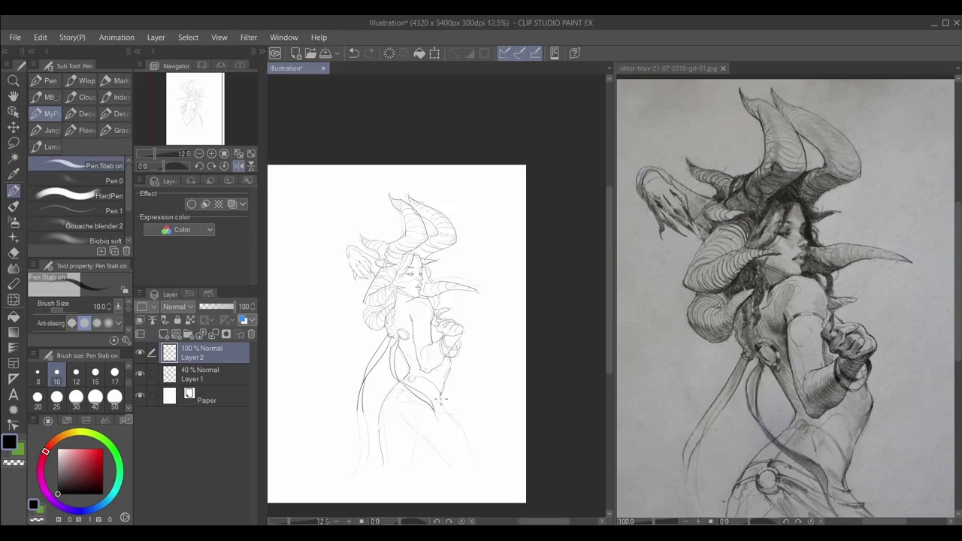
key(ctrl+plus)
key(ctrl+plus)
key(ctrl+plus)
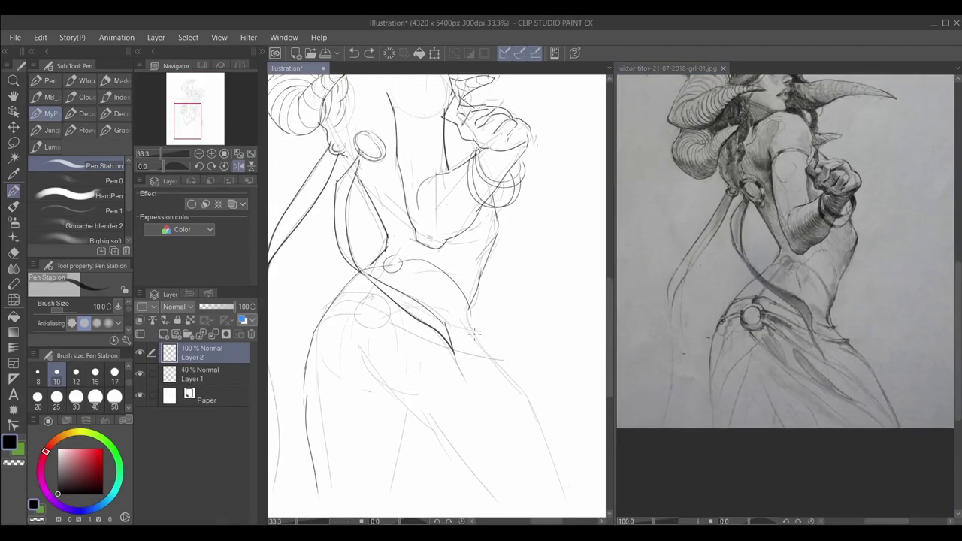
scroll(474, 333, down, 1)
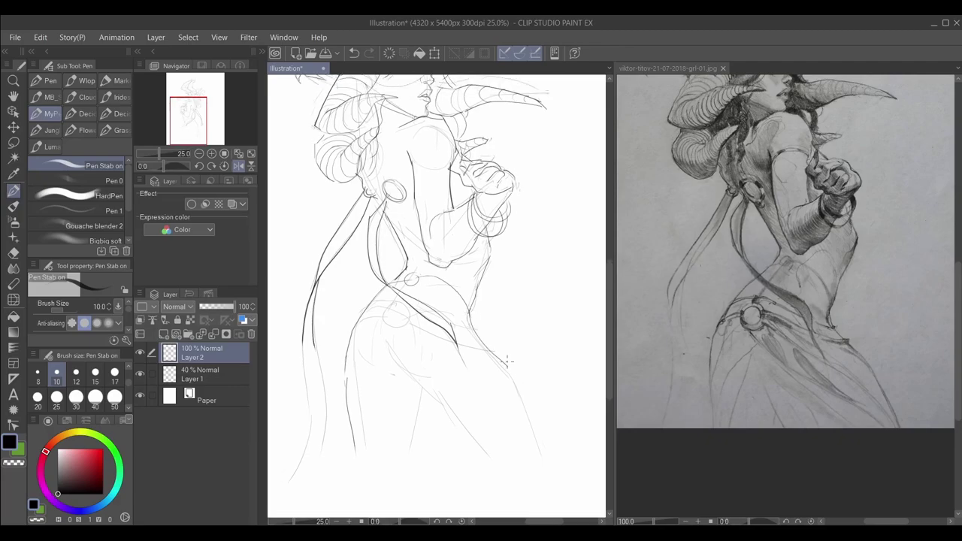
drag(507, 362, 539, 455)
Draw the waistband with its round buckle and the skirt's fold lines fanning out below it.
drag(392, 304, 474, 343)
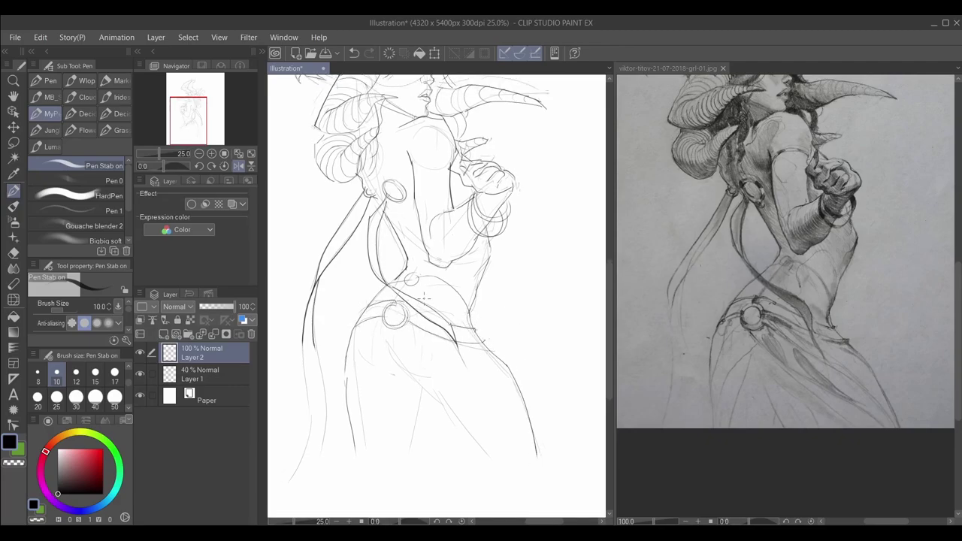
mouse_move(413, 324)
mouse_down()
mouse_move(439, 403)
mouse_move(506, 460)
mouse_move(484, 406)
mouse_up()
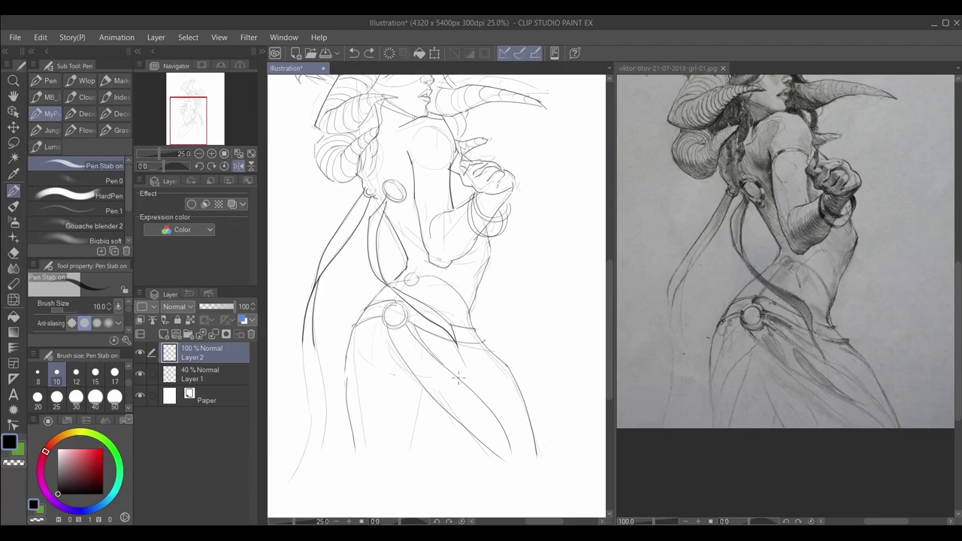
mouse_move(365, 474)
mouse_down()
mouse_move(391, 364)
mouse_move(387, 466)
mouse_up()
drag(406, 397, 439, 470)
Extend the hanging ribbon's two edges down to its lower end.
mouse_move(324, 348)
mouse_down()
mouse_move(316, 432)
mouse_move(304, 433)
mouse_up()
drag(310, 274, 346, 269)
scroll(346, 269, up, 2)
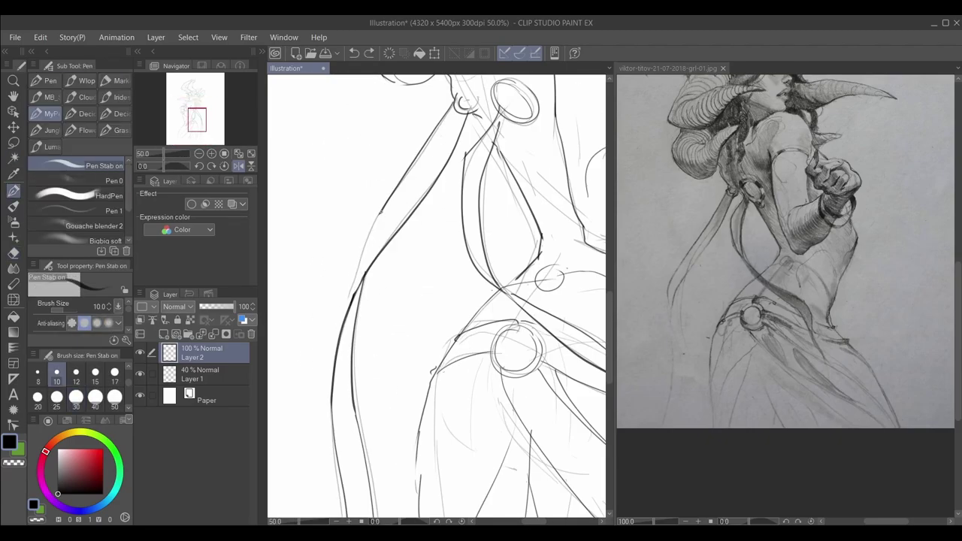
Draw the wavy hair locks falling behind the neck and down the back to the ring.
scroll(403, 247, down, 4)
scroll(403, 246, up, 5)
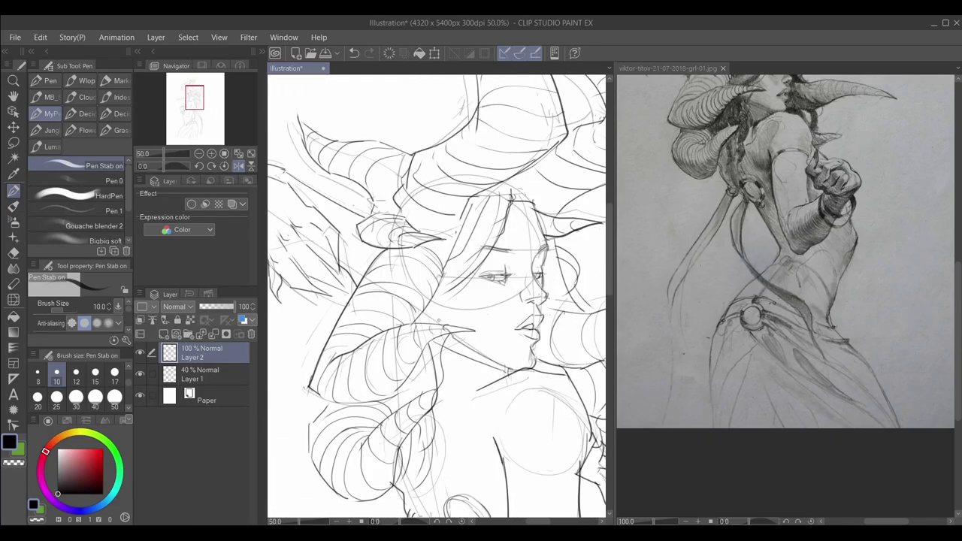
scroll(746, 423, up, 2)
click(474, 316)
drag(480, 301, 466, 338)
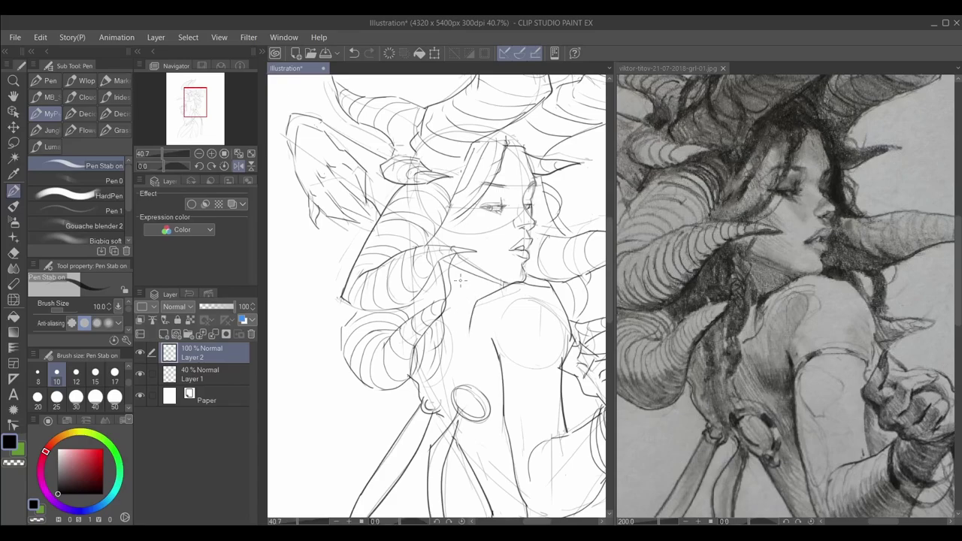
drag(460, 257, 441, 370)
mouse_move(469, 260)
mouse_down()
mouse_move(457, 298)
mouse_move(499, 337)
mouse_move(495, 350)
mouse_up()
drag(427, 397, 426, 403)
Hide the rough sketch on Layer 1 and make Layer 2 active again.
scroll(436, 297, down, 2)
scroll(749, 262, down, 3)
key(alt+bracketleft)
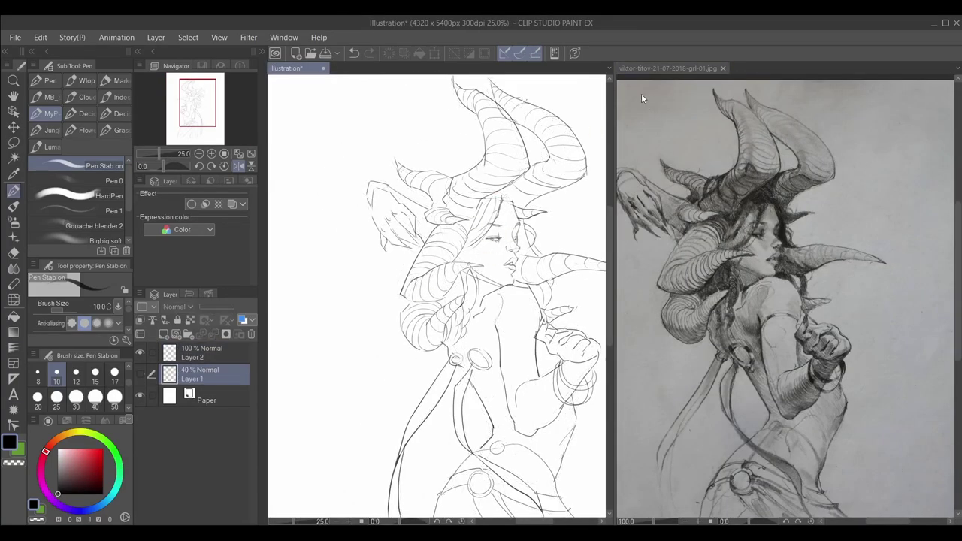
scroll(532, 194, up, 1)
key(p)
key(alt+bracketright)
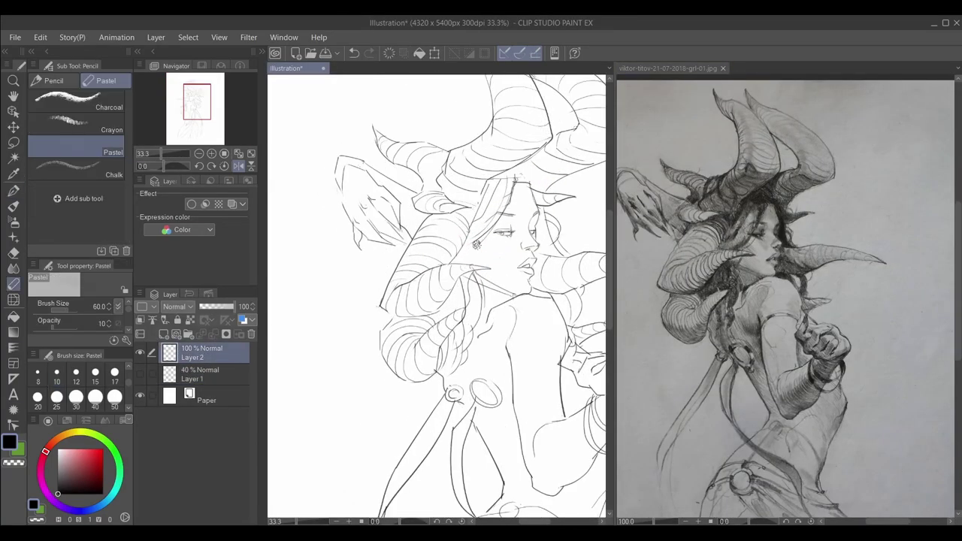
Clean up and redraw the hair strands beside the face, and add an armband around the upper arm.
scroll(580, 268, down, 1)
drag(581, 268, 569, 265)
key(p)
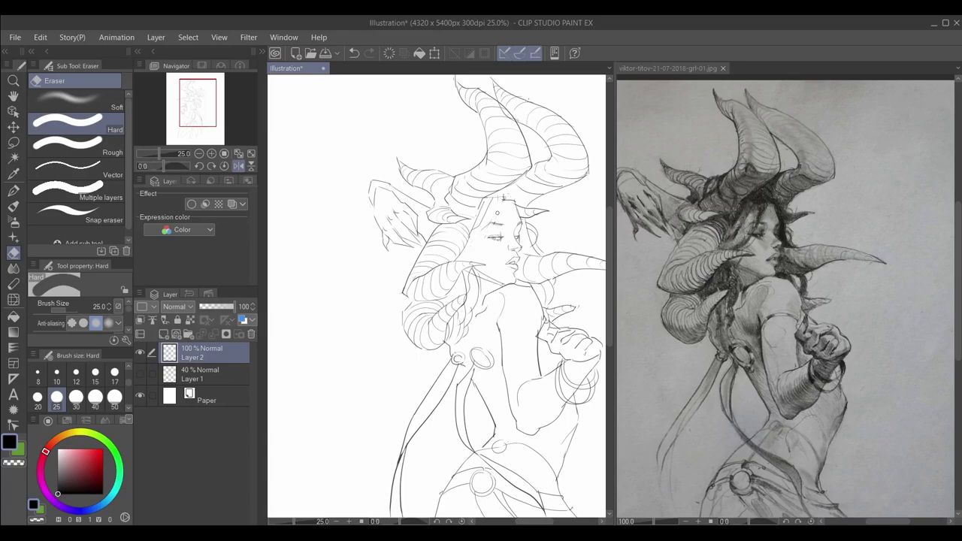
key(ctrl+z)
mouse_move(504, 197)
mouse_down()
mouse_move(472, 247)
mouse_move(478, 260)
mouse_up()
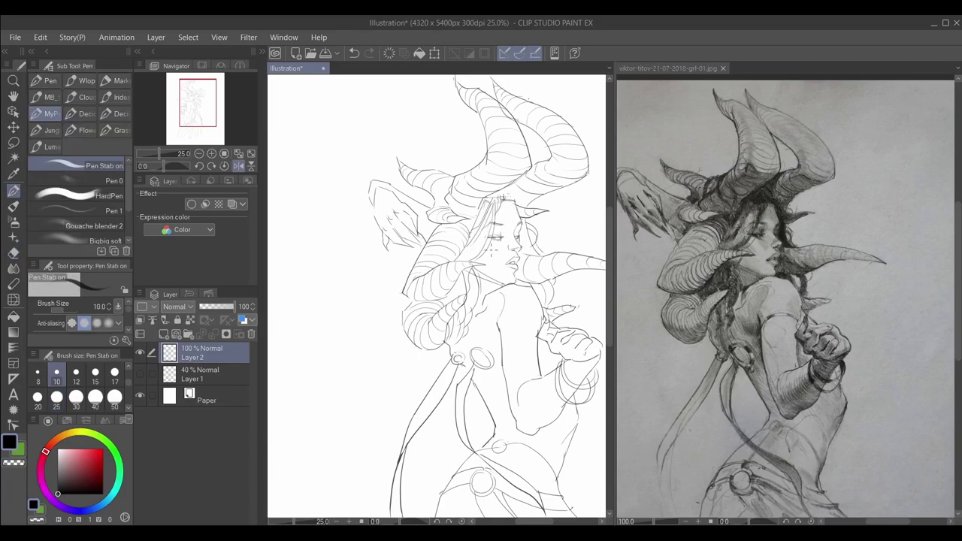
key(ctrl+z)
drag(454, 178, 440, 206)
drag(501, 335, 543, 319)
Add a grey-filled layer with a blank layer above it beneath the line art, and choose the HardPen brush.
click(209, 374)
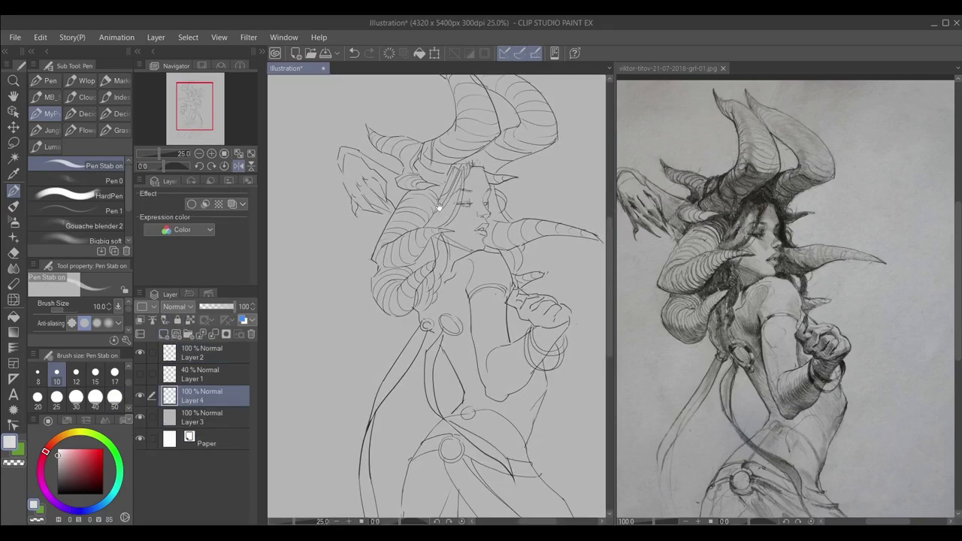
drag(421, 226, 414, 406)
click(105, 196)
Fill the two tall horns, the small rear horn and the claw-like hand with white on Layer 4.
mouse_move(412, 232)
mouse_down()
mouse_move(441, 258)
mouse_move(456, 320)
mouse_move(481, 330)
mouse_move(421, 350)
mouse_up()
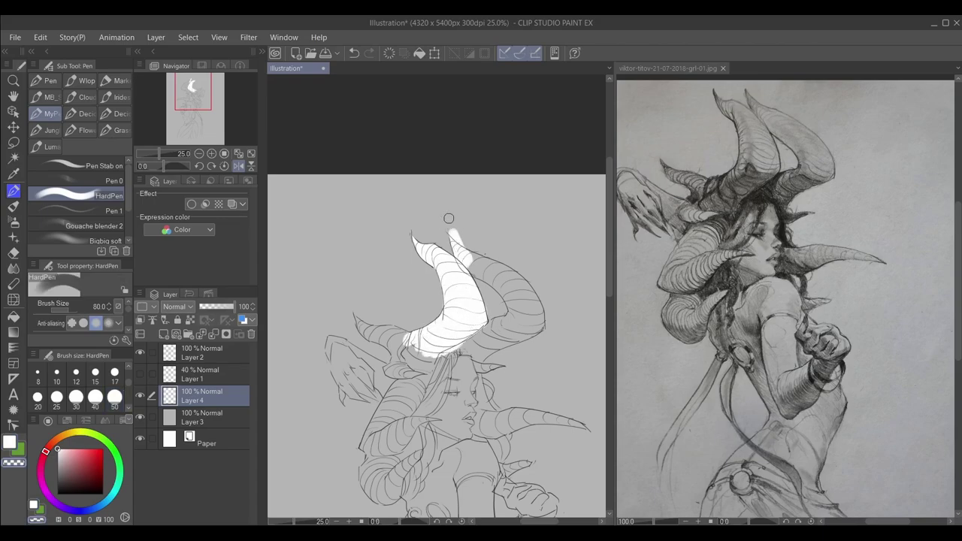
mouse_move(451, 234)
mouse_down()
mouse_move(535, 323)
mouse_move(481, 342)
mouse_move(495, 347)
mouse_move(496, 372)
mouse_up()
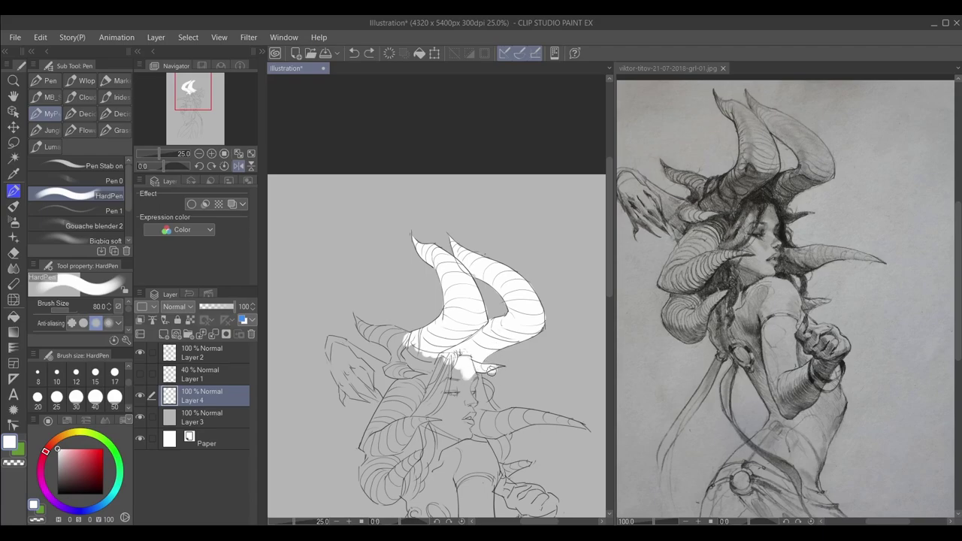
mouse_move(386, 329)
mouse_down()
mouse_move(347, 317)
mouse_move(406, 352)
mouse_move(391, 375)
mouse_move(364, 361)
mouse_move(380, 349)
mouse_move(337, 344)
mouse_move(322, 360)
mouse_move(355, 404)
mouse_move(374, 394)
mouse_move(353, 364)
mouse_up()
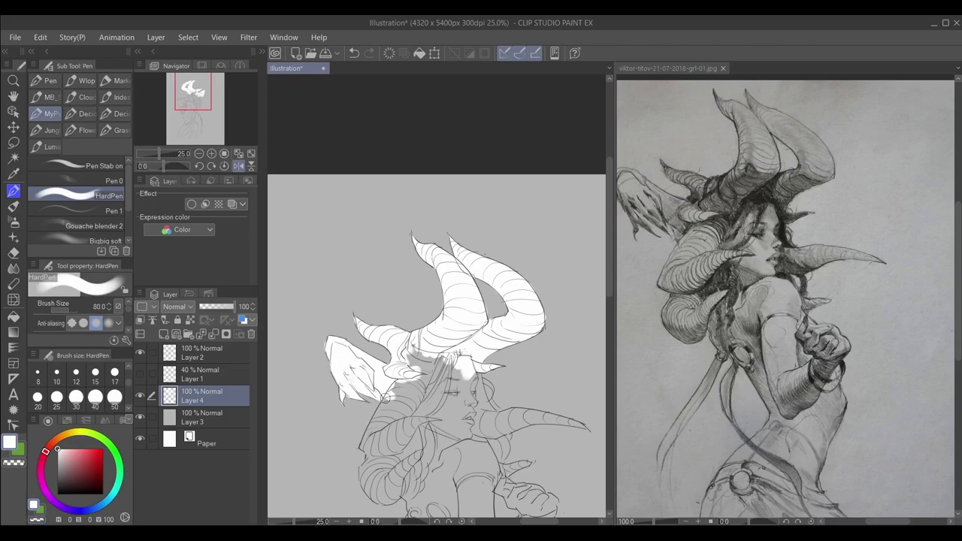
Fill the curled side horns, part of the face and the upper hanging ribbon with white.
drag(444, 348, 391, 406)
mouse_move(391, 406)
mouse_down()
mouse_move(367, 472)
mouse_move(414, 436)
mouse_up()
drag(365, 466, 406, 500)
drag(451, 368, 380, 481)
drag(436, 338, 444, 235)
mouse_move(413, 390)
mouse_down()
mouse_move(402, 451)
mouse_move(406, 387)
mouse_up()
mouse_move(399, 421)
mouse_down()
mouse_move(387, 466)
mouse_move(426, 418)
mouse_up()
mouse_move(410, 474)
mouse_down()
mouse_move(426, 393)
mouse_move(410, 481)
mouse_up()
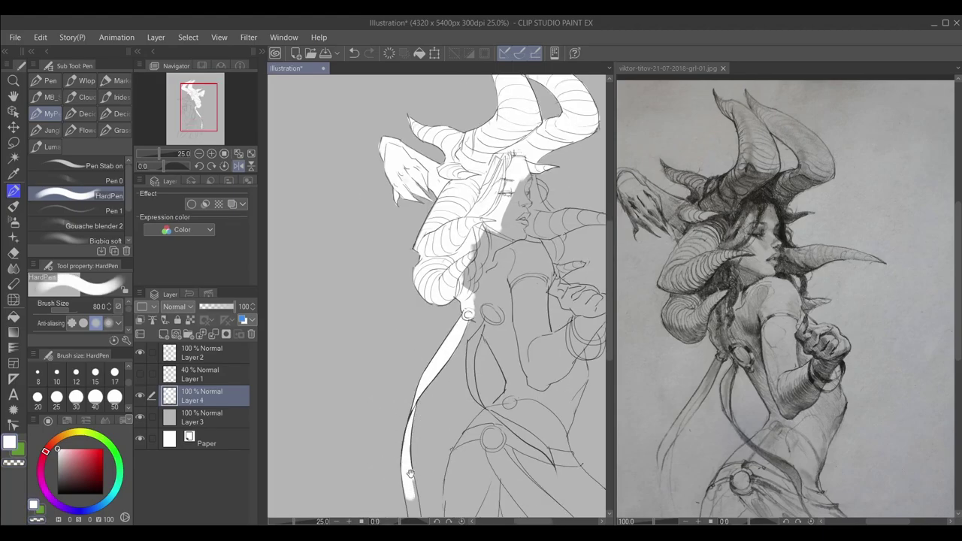
Fill the ribbon's lower end, the ring on the back and the inner sash with white.
drag(421, 421, 391, 376)
drag(410, 451, 398, 492)
drag(421, 361, 407, 411)
mouse_move(451, 305)
mouse_down()
mouse_move(433, 323)
mouse_move(433, 407)
mouse_up()
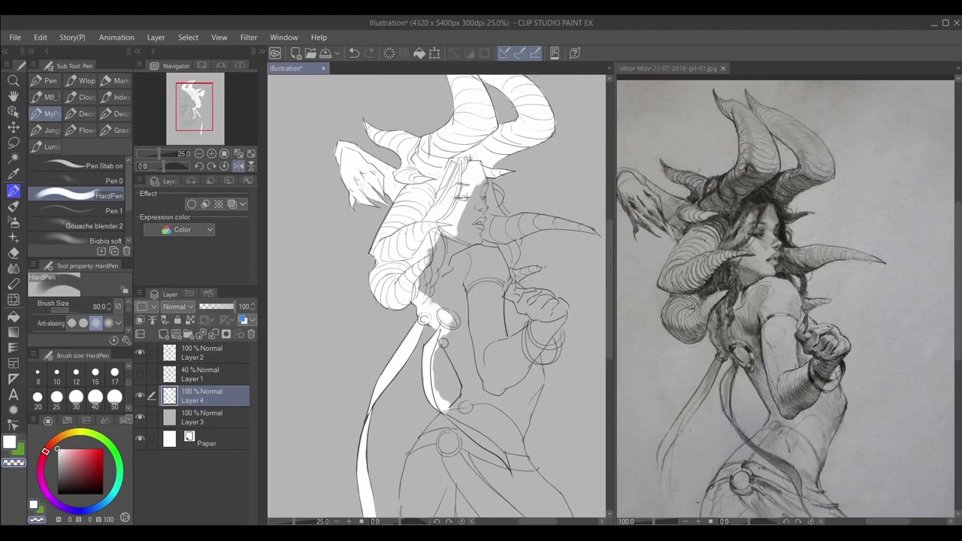
Undo the last two fill strokes and paint white along the back's edge, the hip and the outer thigh.
key(ctrl+z)
key(ctrl+z)
mouse_move(458, 332)
mouse_down()
mouse_move(469, 406)
mouse_move(445, 434)
mouse_up()
drag(443, 418, 412, 466)
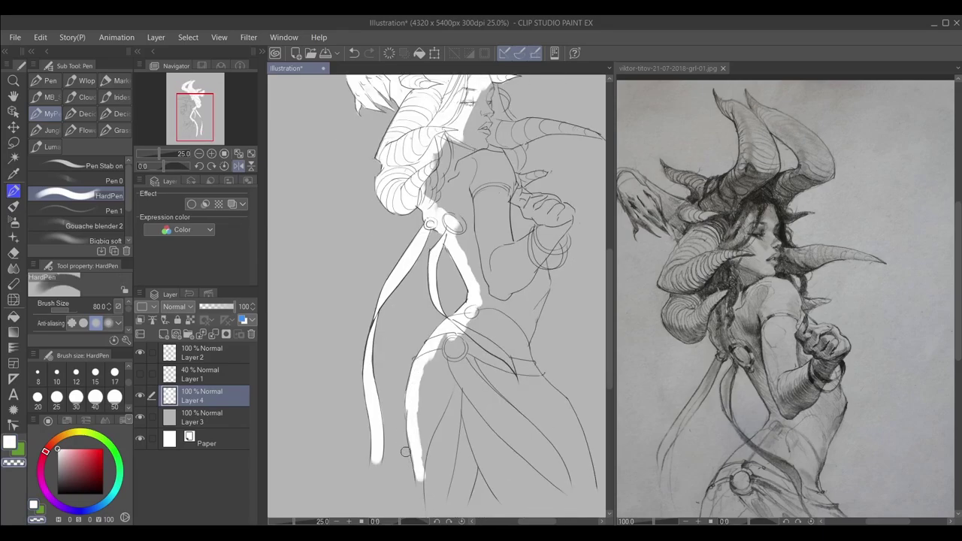
drag(417, 393, 406, 488)
drag(451, 380, 424, 466)
Fill the face and the surrounding hair strands with white up to the line art.
scroll(532, 234, up, 2)
mouse_move(532, 234)
mouse_down()
mouse_move(511, 248)
mouse_move(510, 283)
mouse_up()
drag(499, 226, 406, 406)
drag(406, 316, 432, 278)
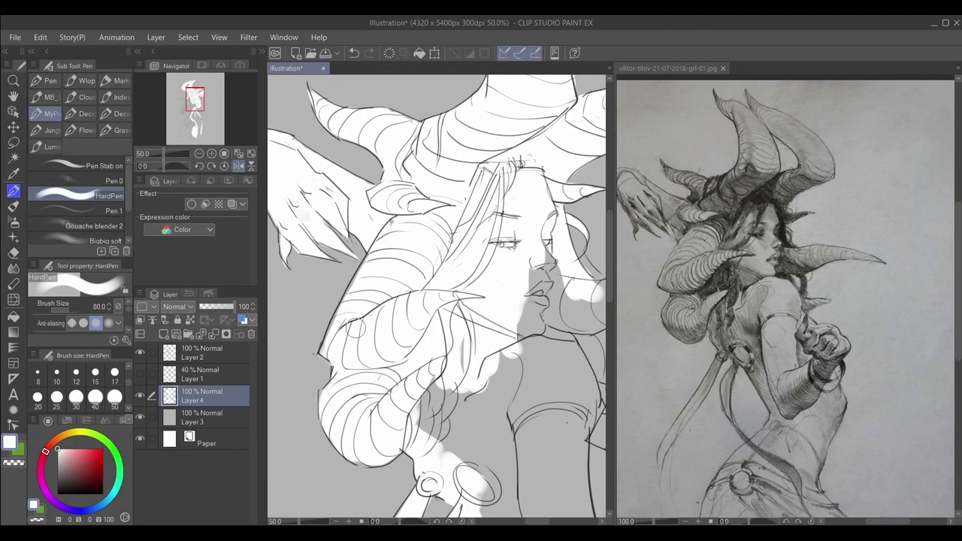
Fill the long horn beside the face, the hair lock and small spike below it, and the shoulder top with white.
drag(210, 132, 294, 164)
key(h)
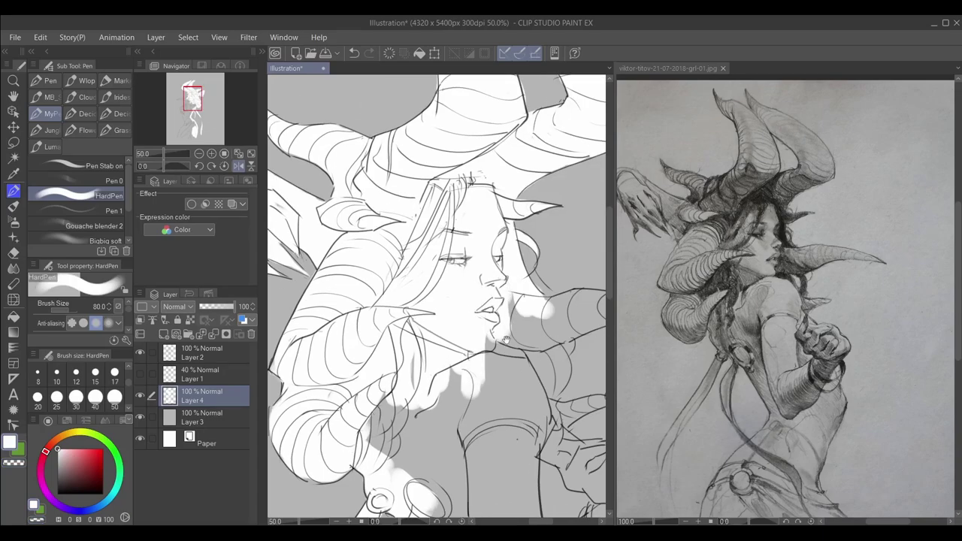
drag(421, 285, 508, 309)
mouse_move(451, 286)
mouse_down()
mouse_move(537, 323)
mouse_move(550, 307)
mouse_move(423, 333)
mouse_move(542, 324)
mouse_up()
mouse_move(375, 323)
mouse_down()
mouse_move(438, 290)
mouse_move(451, 361)
mouse_move(488, 357)
mouse_up()
mouse_move(432, 331)
mouse_down()
mouse_move(470, 369)
mouse_move(470, 421)
mouse_up()
drag(552, 308, 566, 301)
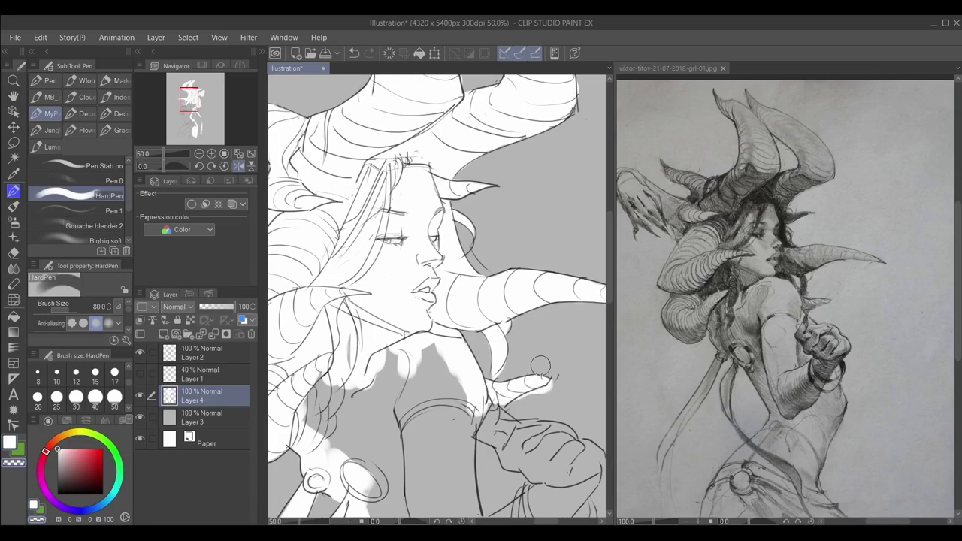
Fill the upper back, the upper arm and the clenched fist with white.
scroll(566, 301, down, 2)
drag(398, 320, 451, 398)
drag(462, 338, 481, 391)
scroll(484, 368, up, 2)
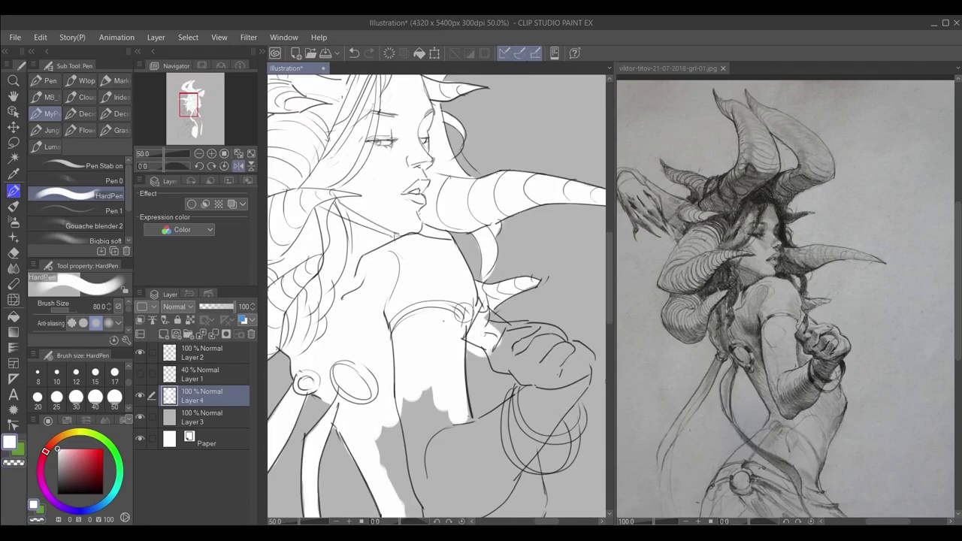
mouse_move(466, 316)
mouse_down()
mouse_move(590, 372)
mouse_move(511, 466)
mouse_up()
drag(526, 353, 376, 447)
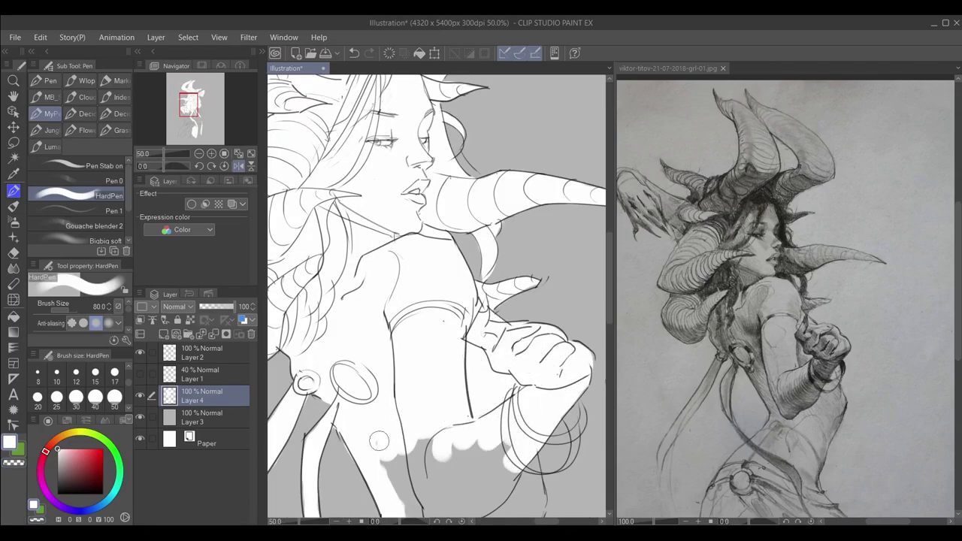
Fill the lower back, the wrist and the bracelets with white, undoing an unsuitable stroke.
drag(482, 421, 462, 350)
mouse_move(579, 372)
mouse_down()
mouse_move(533, 331)
mouse_move(570, 367)
mouse_up()
key(ctrl+z)
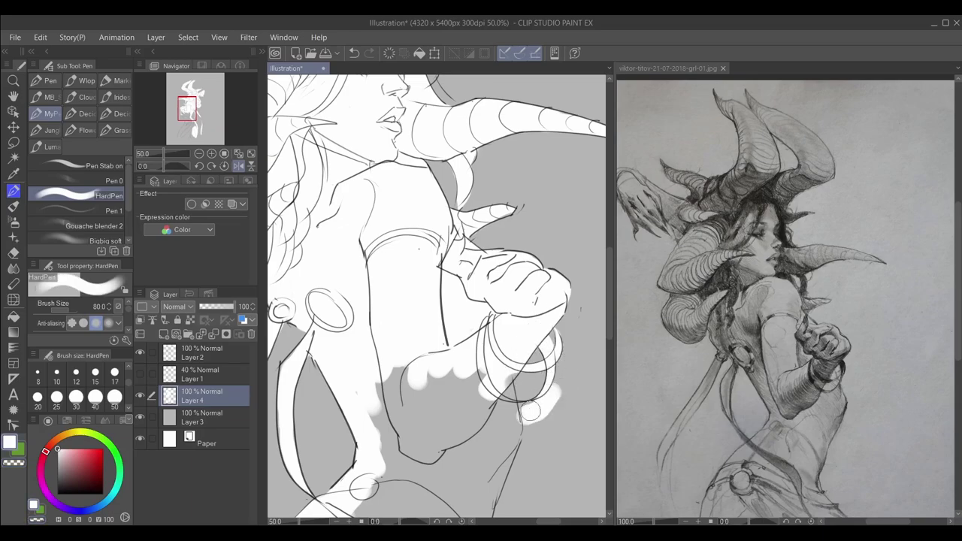
Fill the elbow, waist and hips with white, enlarging the brush to 170, and flip the drawing and reference views horizontally.
scroll(510, 430, down, 2)
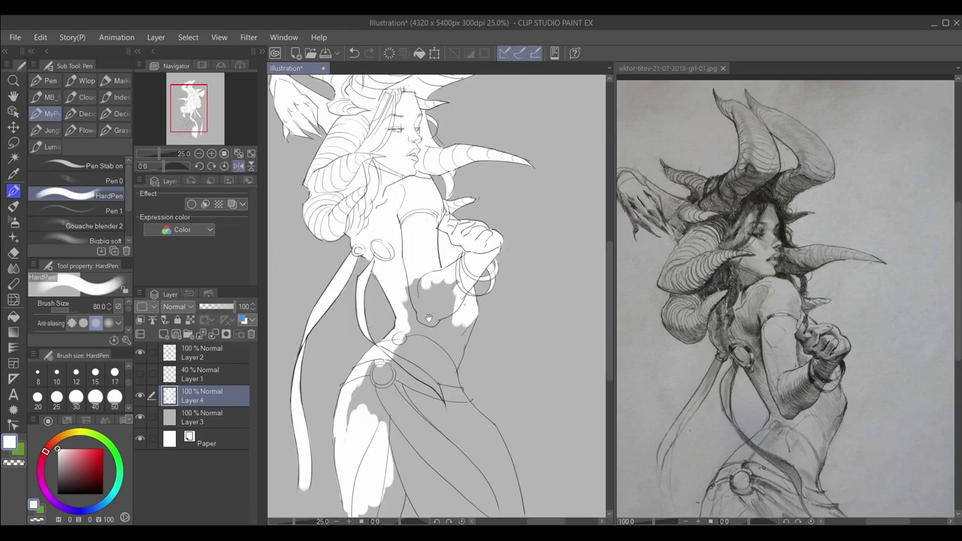
drag(451, 282, 421, 365)
key(bracketright)
key(bracketright)
key(bracketright)
mouse_move(451, 320)
mouse_down()
mouse_move(433, 380)
mouse_move(420, 354)
mouse_up()
key(h)
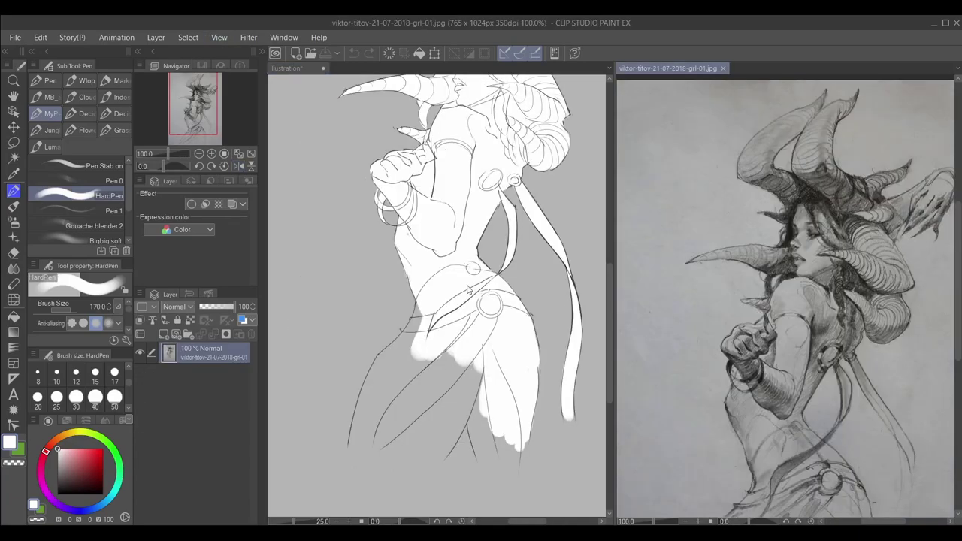
Fill the thighs and the lower skirt with white down to the end of the line art.
drag(380, 383, 353, 451)
mouse_move(414, 324)
mouse_down()
mouse_move(368, 451)
mouse_move(526, 451)
mouse_up()
scroll(533, 374, down, 2)
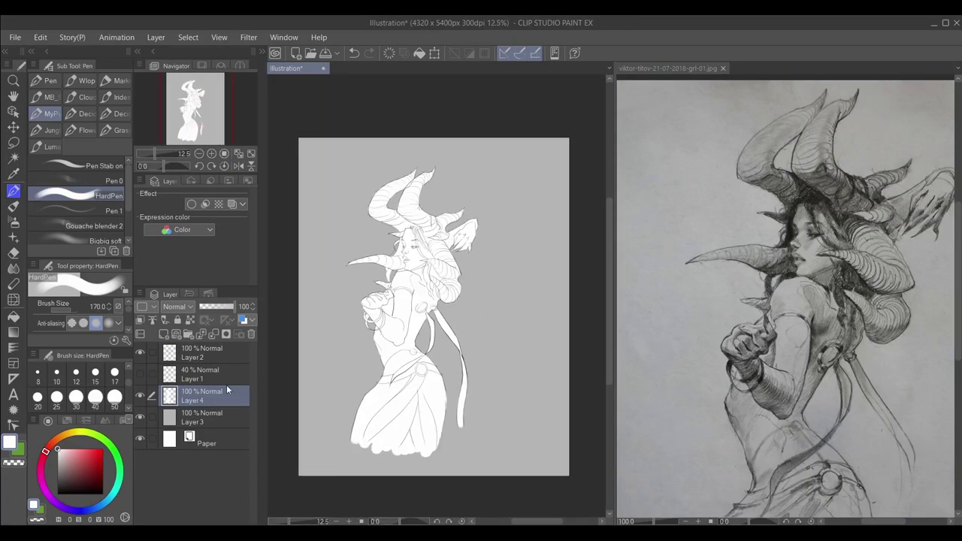
Select the line art, sketch and white silhouette layers together and move the figure sideways toward the canvas centre.
shift+click(211, 353)
key(k)
drag(485, 362, 512, 362)
scroll(512, 362, up, 1)
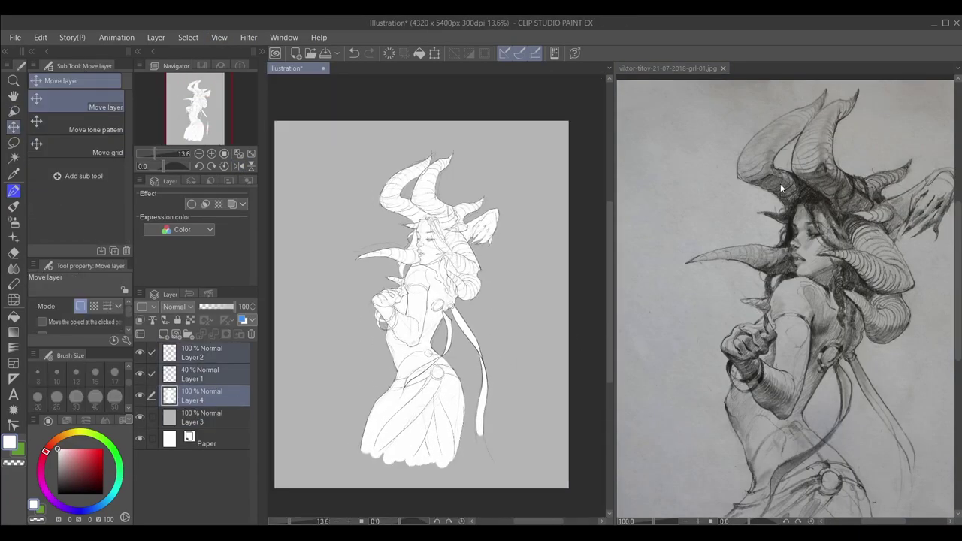
Add a new clipped shading layer, switch the drawing colour to dark, and lower the line art layer's opacity to 46%.
key(ctrl+shift+n)
key(x)
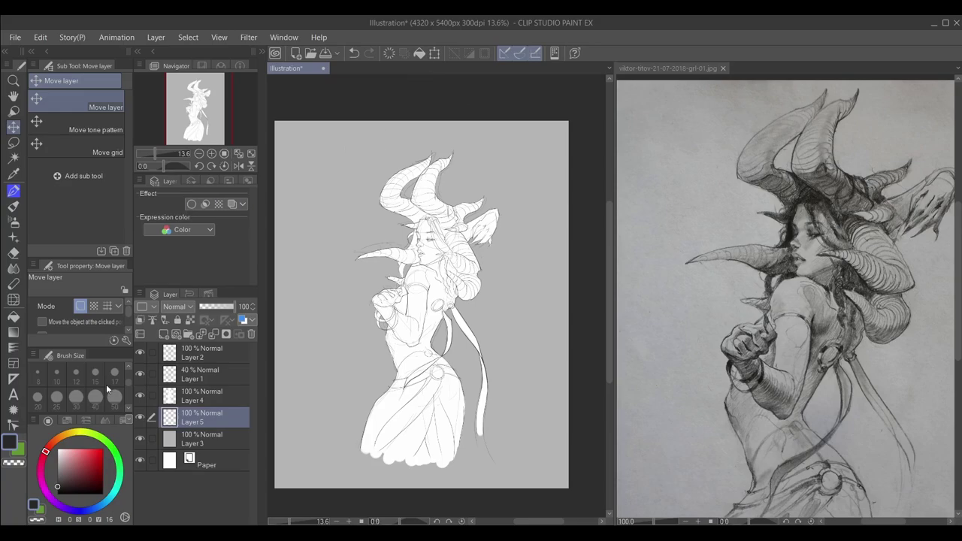
click(200, 353)
drag(230, 306, 215, 307)
scroll(421, 184, up, 4)
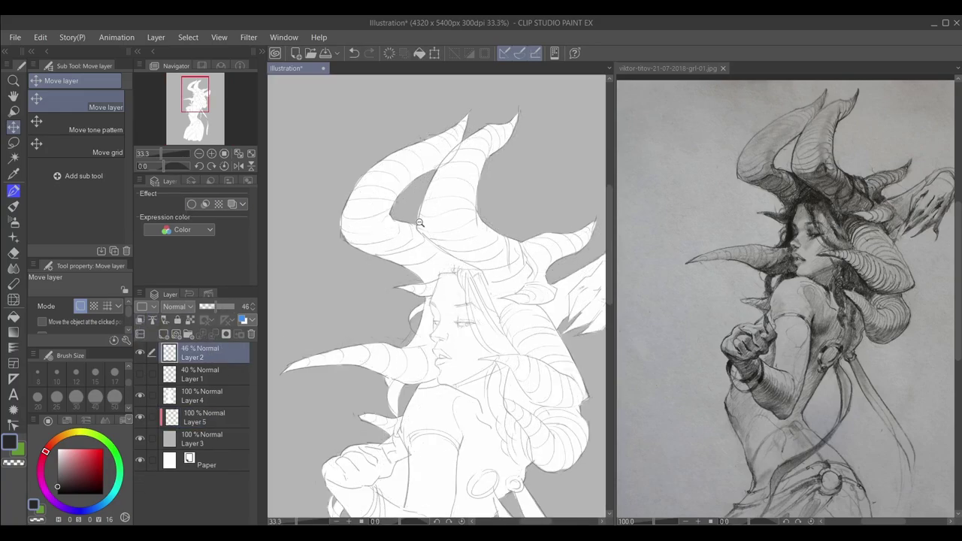
Place the clipped shading layer directly above the white silhouette layer and make it active.
drag(487, 206, 508, 257)
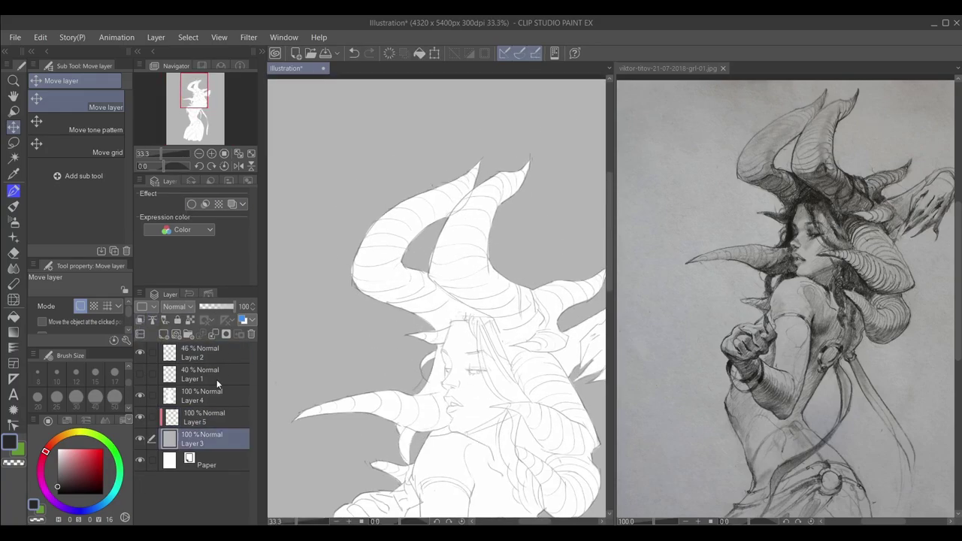
click(150, 421)
drag(201, 396, 201, 396)
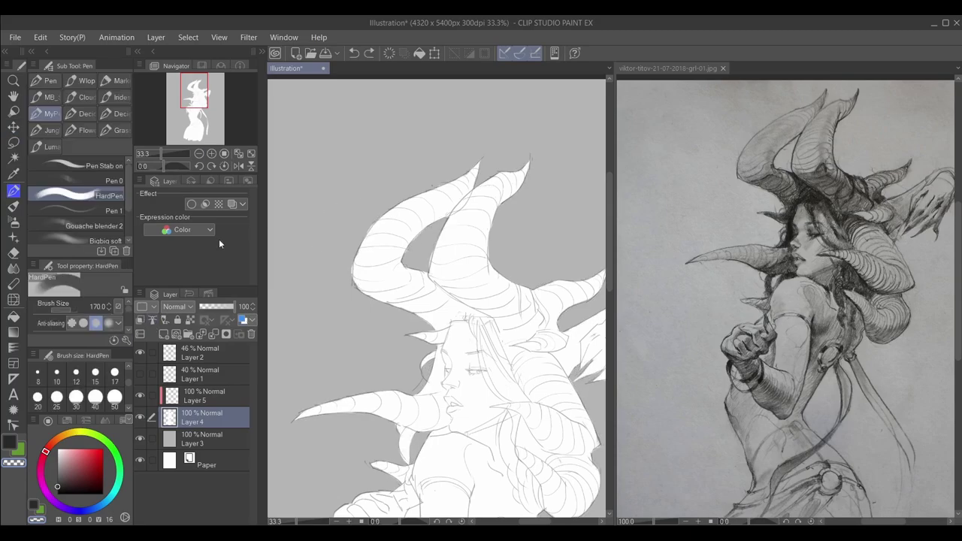
alt+click(361, 260)
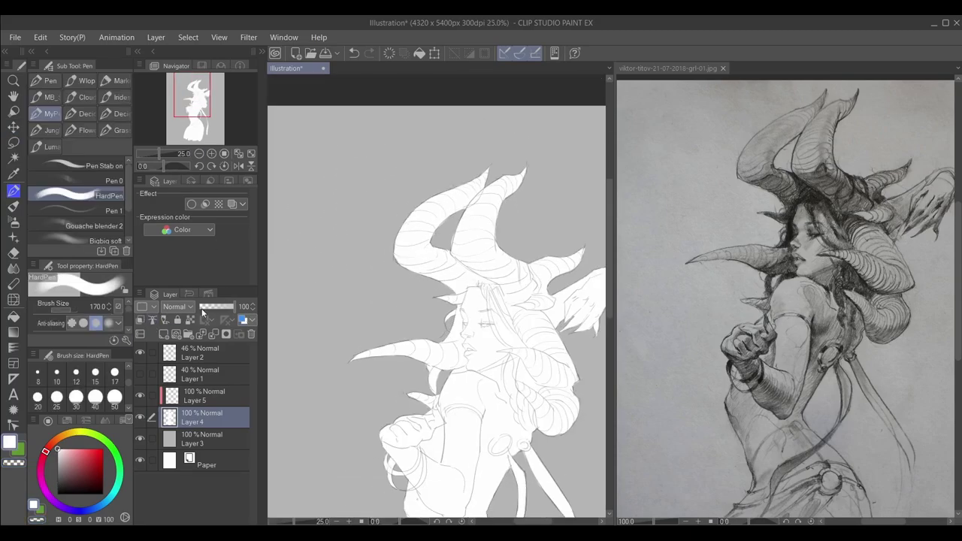
scroll(519, 192, down, 1)
key(alt+bracketright)
scroll(289, 270, down, 2)
scroll(432, 192, up, 2)
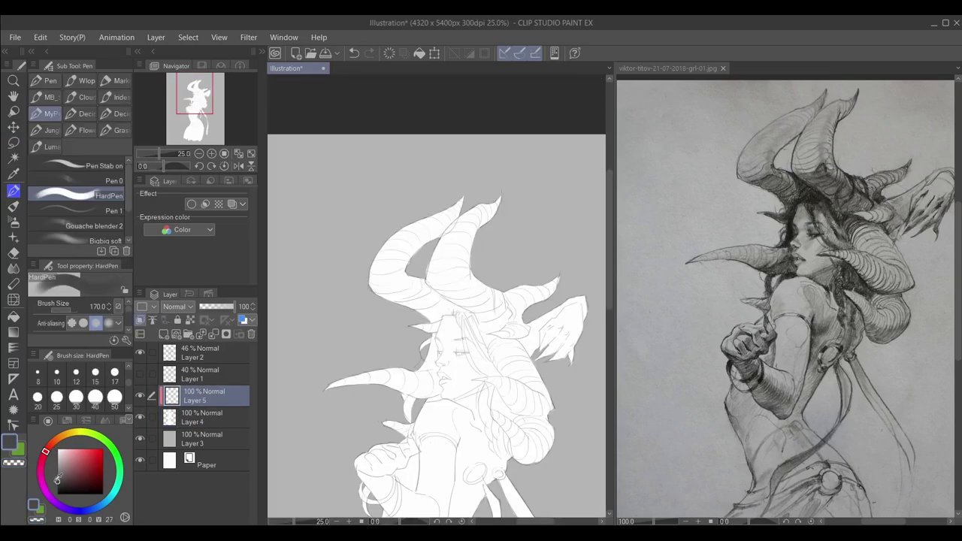
Shade the two large horns in soft black with the Bigbig soft brush at size 250, undoing unsuitable strokes.
drag(459, 197, 444, 249)
key(ctrl+z)
key(period)
key(period)
key(period)
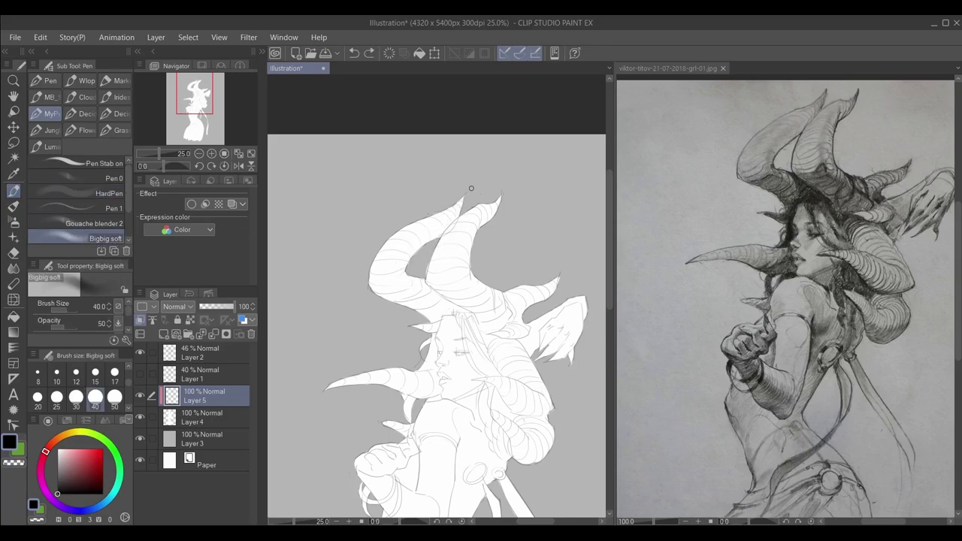
mouse_move(462, 202)
mouse_down()
mouse_move(429, 253)
mouse_move(403, 272)
mouse_move(382, 231)
mouse_move(386, 301)
mouse_move(364, 289)
mouse_move(405, 285)
mouse_move(424, 312)
mouse_move(431, 288)
mouse_move(438, 306)
mouse_move(466, 309)
mouse_move(438, 305)
mouse_move(467, 267)
mouse_up()
key(ctrl+z)
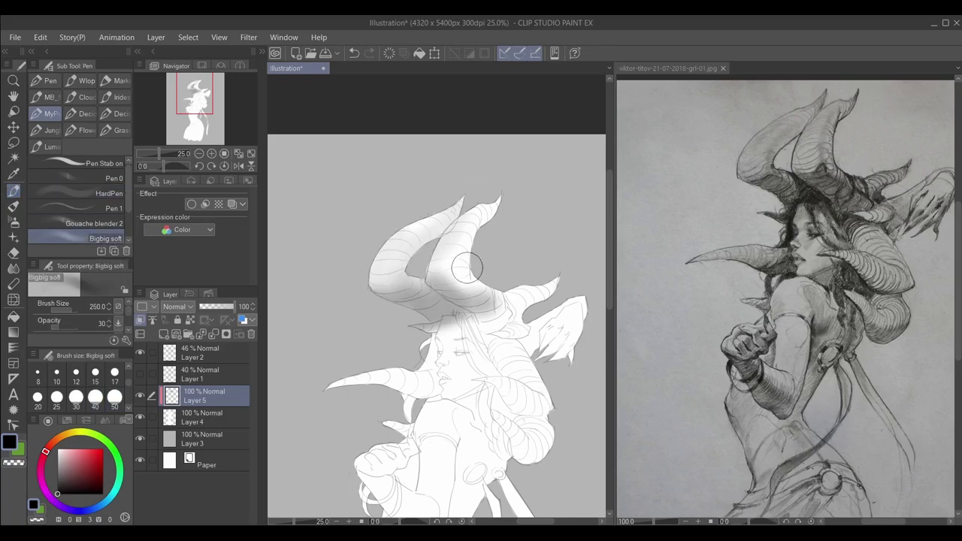
mouse_move(414, 284)
mouse_down()
mouse_move(464, 198)
mouse_move(459, 219)
mouse_move(415, 199)
mouse_move(366, 257)
mouse_move(399, 255)
mouse_up()
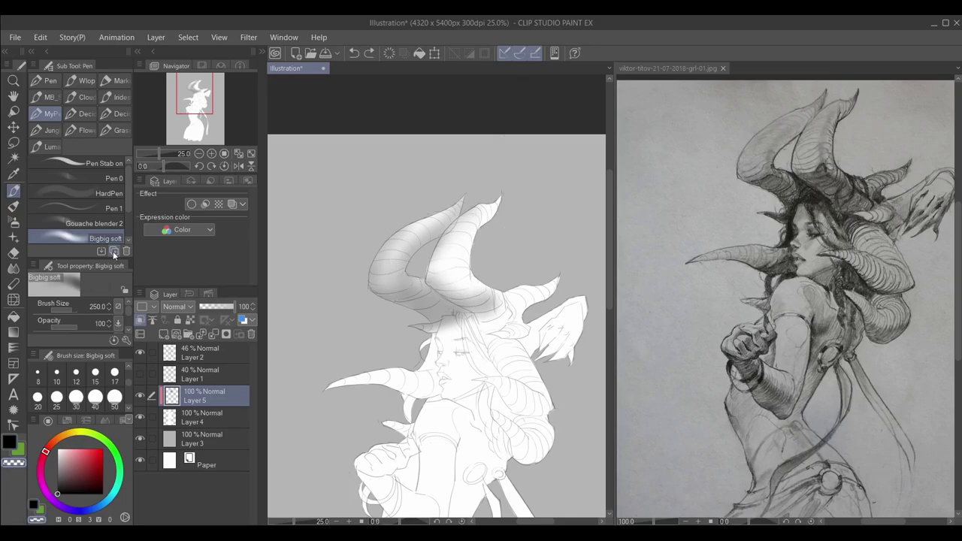
Erase the shading from the front large horn with the HardPen, and tidy its white fill along the upper edge at size 70.
key(comma)
key(alt+bracketleft)
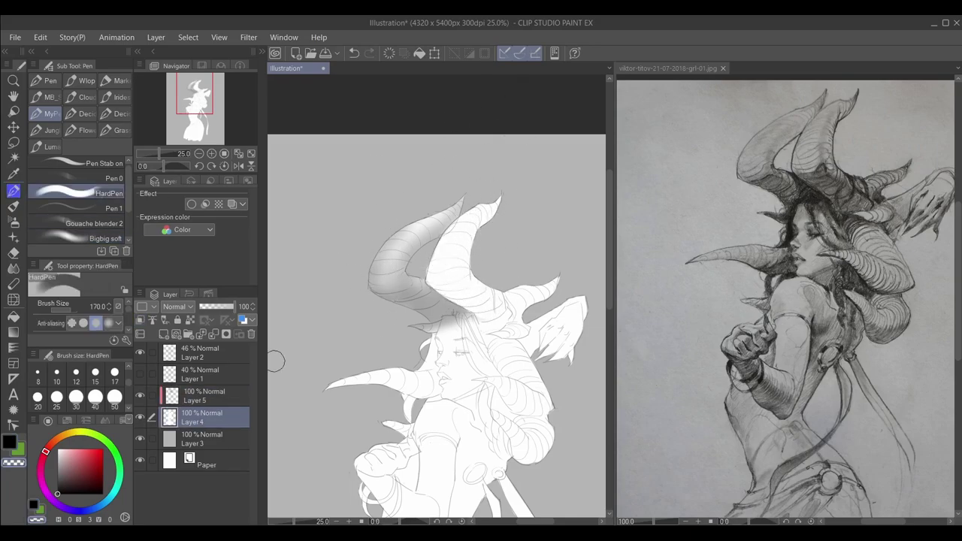
scroll(421, 263, up, 3)
mouse_move(500, 208)
mouse_down()
mouse_move(481, 209)
mouse_move(463, 234)
mouse_up()
key(x)
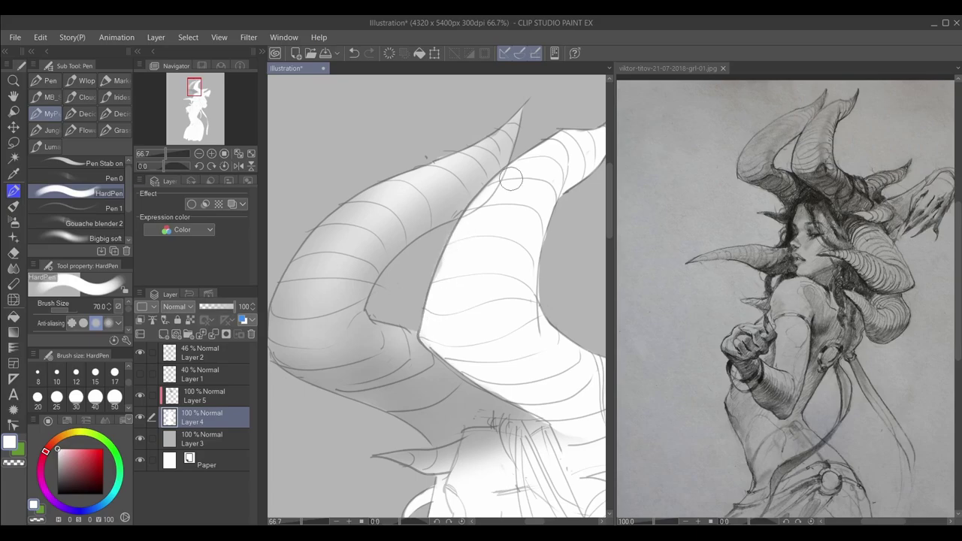
drag(510, 178, 489, 198)
key(x)
key(alt+bracketright)
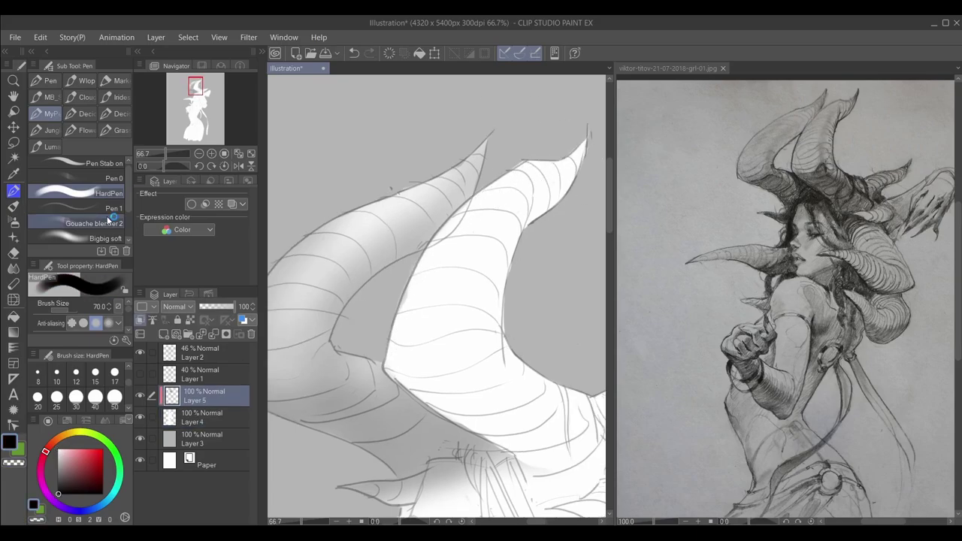
Darken the lower part of the back horn with the Bigbig soft brush at 50% opacity and erase the spill on the front horn.
scroll(397, 268, down, 2)
mouse_move(323, 372)
mouse_down()
mouse_move(400, 365)
mouse_move(444, 342)
mouse_up()
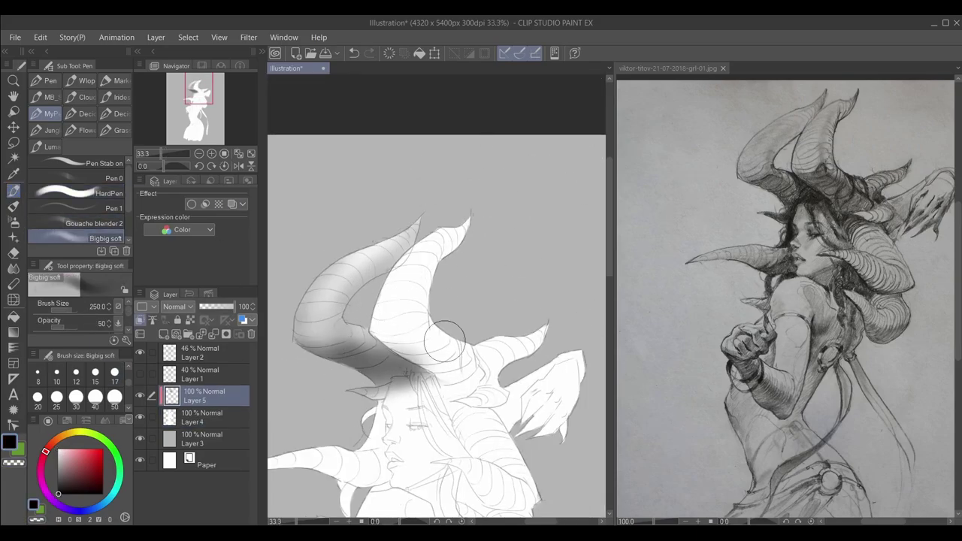
key(alt+bracketleft)
key(alt+bracketleft)
key(alt+bracketleft)
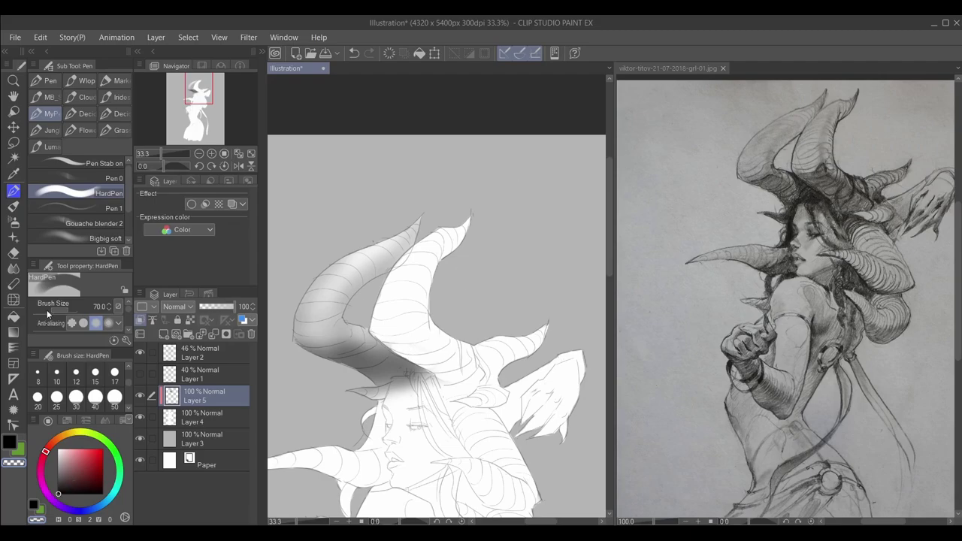
Shade the front large horn and the small side horn behind it with the Bigbig soft brush at size 250.
key(alt+bracketright)
key(alt+bracketright)
key(alt+bracketright)
mouse_move(434, 248)
mouse_down()
mouse_move(494, 339)
mouse_move(408, 300)
mouse_move(440, 311)
mouse_move(469, 363)
mouse_move(421, 309)
mouse_move(534, 273)
mouse_move(532, 305)
mouse_move(482, 325)
mouse_up()
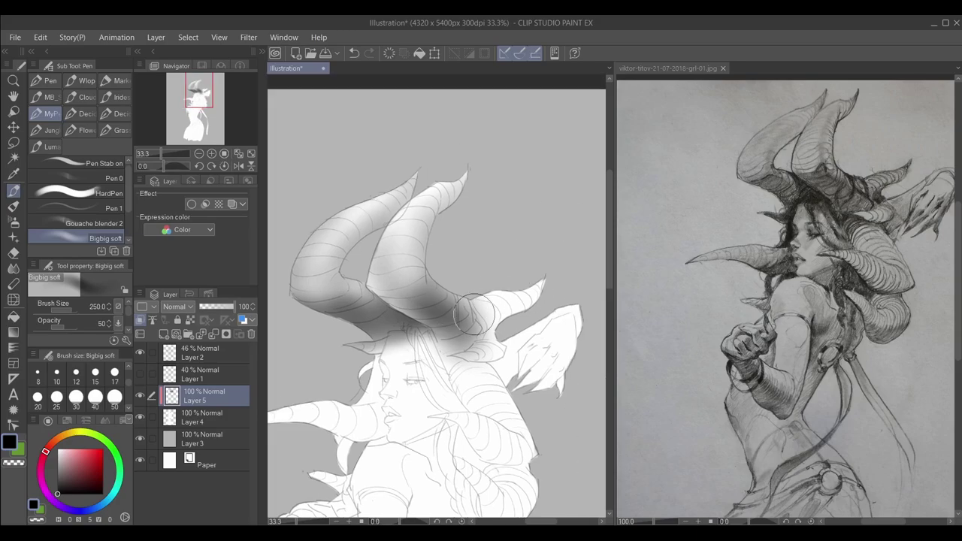
mouse_move(483, 290)
mouse_down()
mouse_move(519, 323)
mouse_move(574, 263)
mouse_move(498, 329)
mouse_up()
drag(552, 284, 474, 300)
Erase the shading that spilled onto the ear and the small curled horn, using the HardPen at size 70.
key(e)
scroll(404, 327, up, 2)
key(p)
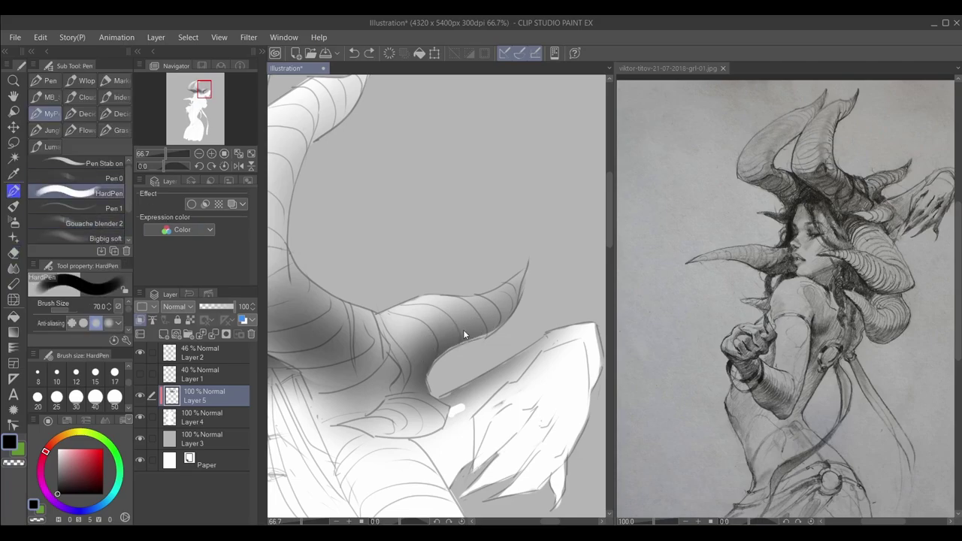
ctrl+alt+click(527, 321)
ctrl+alt+click(527, 321)
mouse_move(457, 381)
mouse_down()
mouse_move(361, 382)
mouse_move(448, 368)
mouse_up()
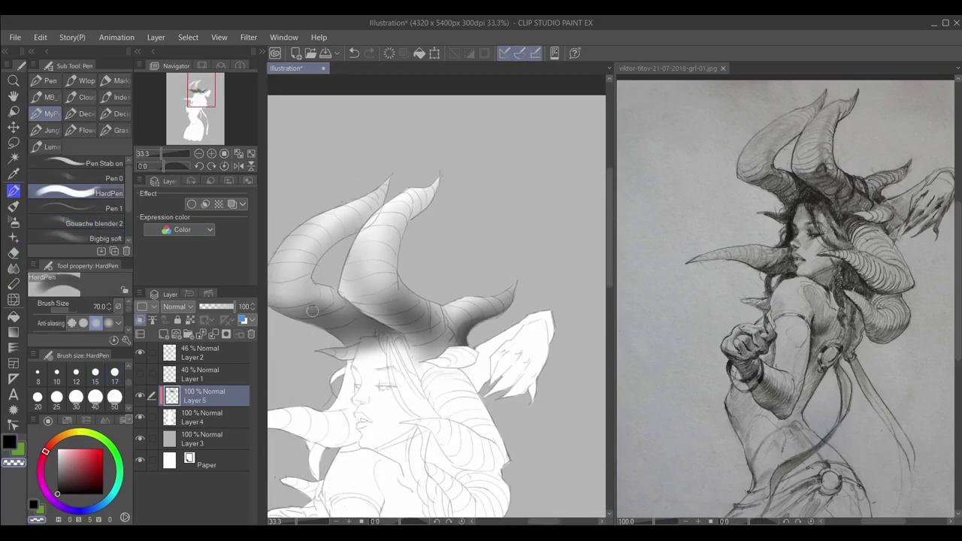
Shade the upper edge and base of the ear with the Bigbig soft brush at 50% opacity, reducing it to 10% for lighter tones.
key(period)
key(period)
key(period)
key(5)
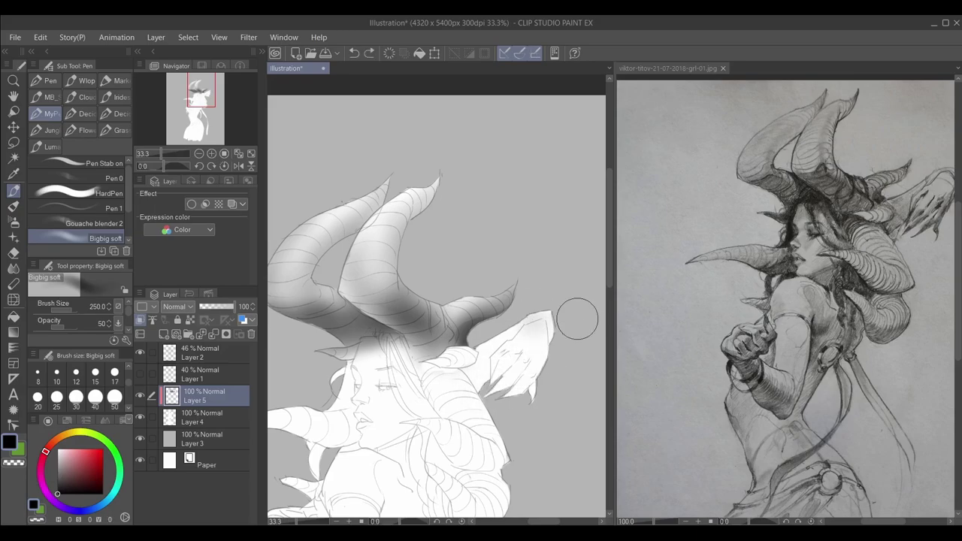
mouse_move(575, 318)
mouse_down()
mouse_move(507, 369)
mouse_move(503, 347)
mouse_up()
key(1)
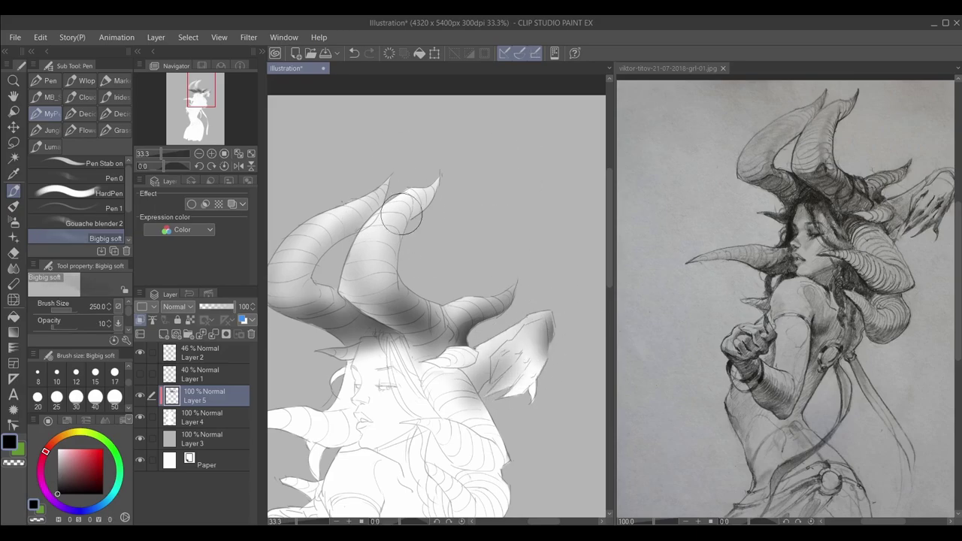
Reduce the soft brush to size 170 and deepen the ear's inner and lower shading at 30% and 10% opacity.
scroll(436, 210, down, 3)
scroll(465, 218, up, 3)
key(bracketleft)
key(bracketleft)
key(bracketleft)
key(bracketleft)
key(bracketleft)
key(bracketleft)
key(bracketleft)
key(bracketleft)
key(3)
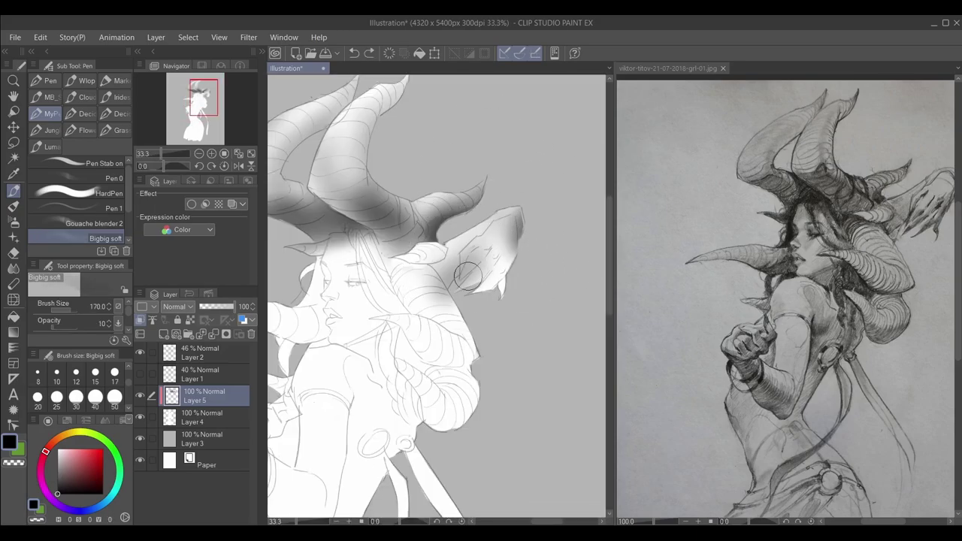
mouse_move(526, 249)
mouse_down()
mouse_move(509, 290)
mouse_move(489, 278)
mouse_up()
scroll(526, 248, down, 2)
scroll(481, 278, up, 3)
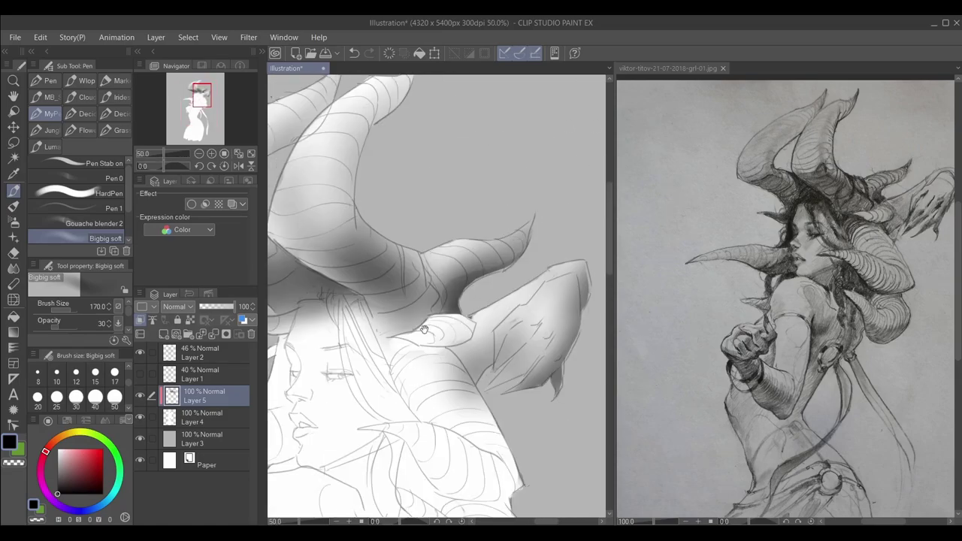
key(1)
mouse_move(490, 335)
mouse_down()
mouse_move(399, 338)
mouse_move(511, 284)
mouse_up()
Lasso the small curled horn in front of the ear, shade it with the soft brush at size 100 and 50% opacity, and deselect.
key(m)
scroll(402, 331, up, 2)
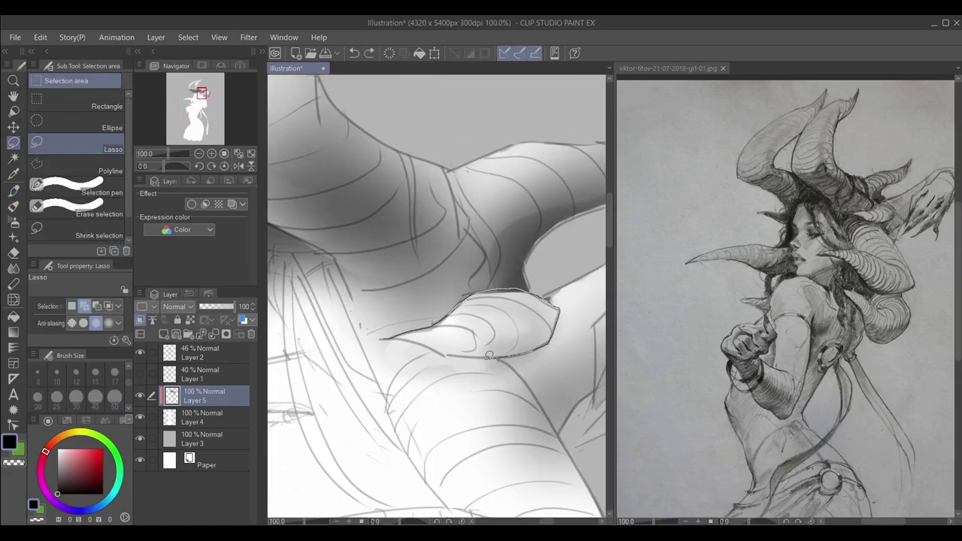
drag(490, 354, 487, 355)
scroll(458, 338, down, 1)
key(p)
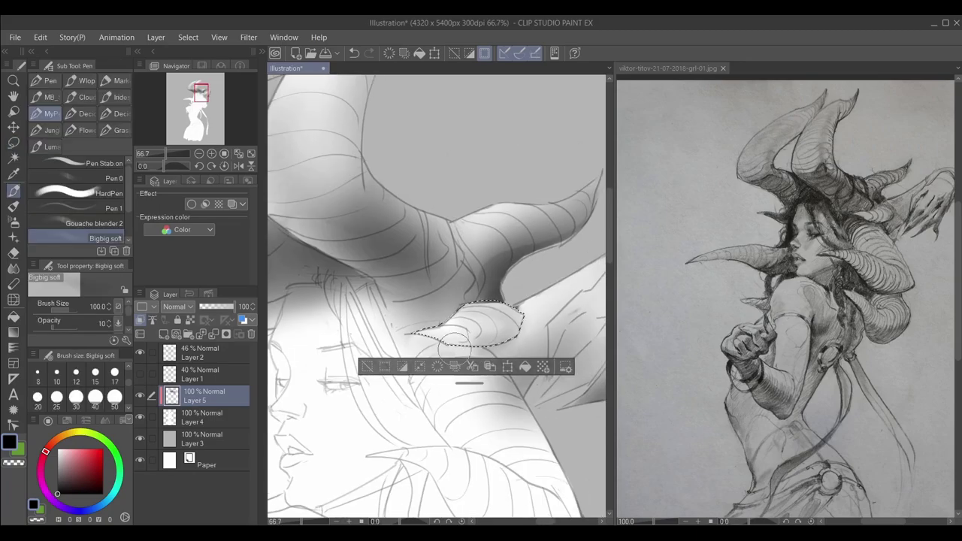
scroll(455, 346, down, 1)
key(5)
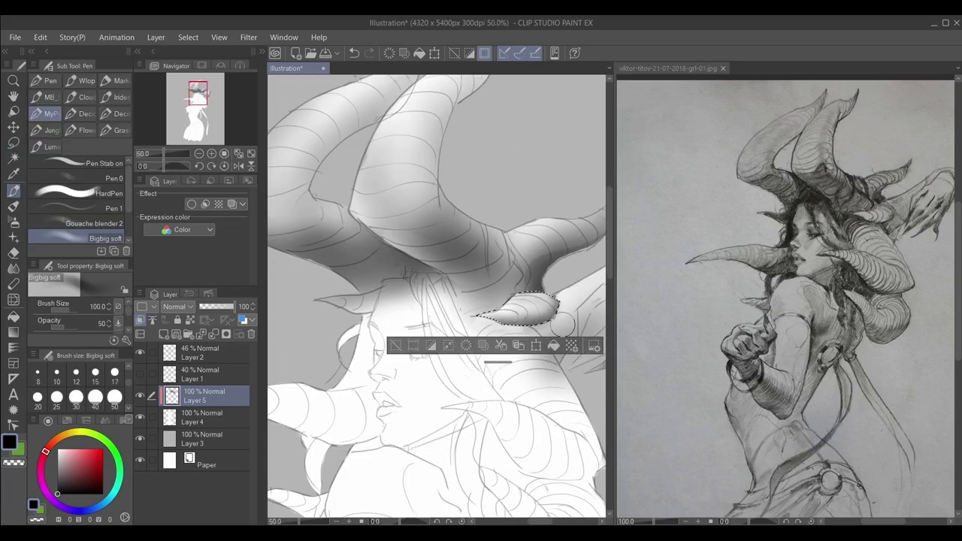
key(ctrl+d)
Lasso the small spike beside the forehead and erase the shading that spilled onto it.
scroll(565, 324, down, 1)
scroll(466, 316, up, 1)
scroll(480, 309, down, 1)
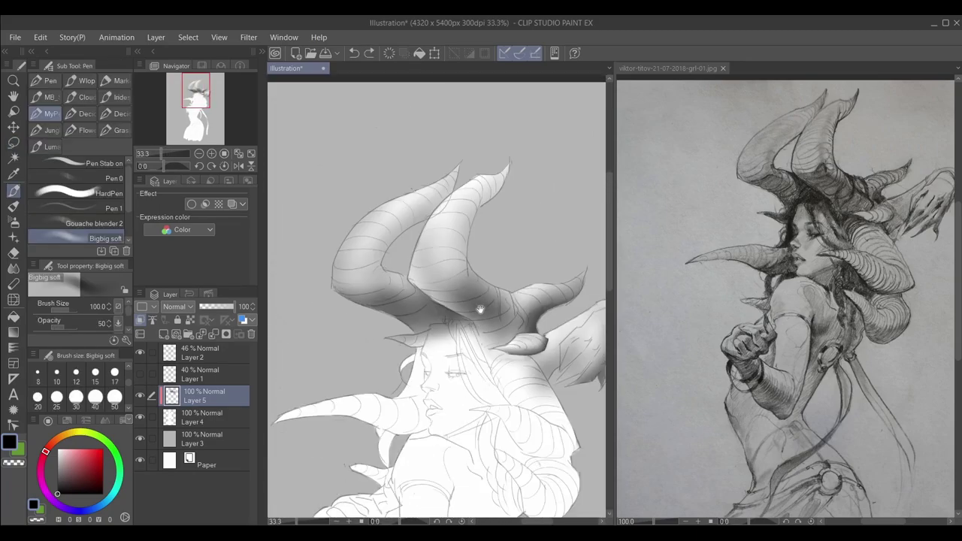
scroll(481, 308, up, 2)
scroll(446, 342, down, 1)
scroll(391, 346, up, 2)
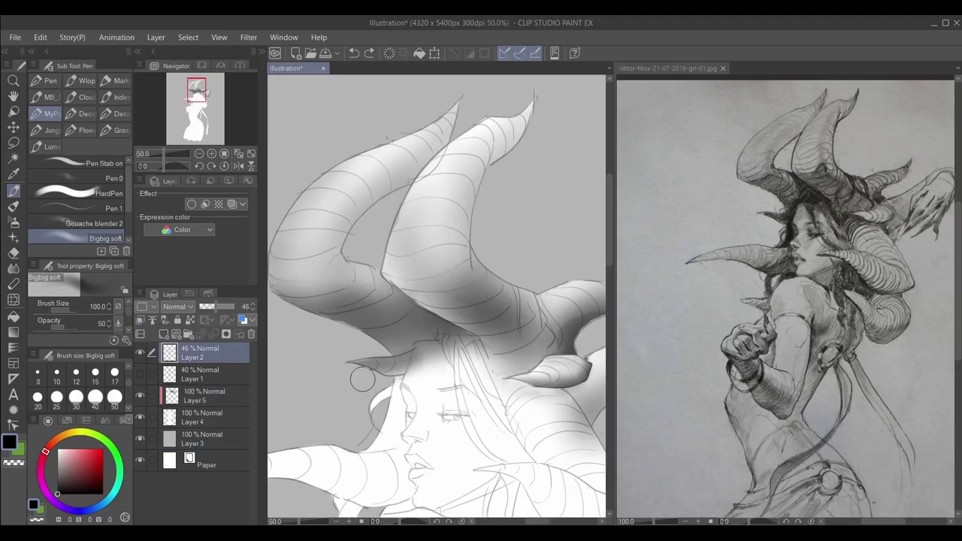
key(m)
drag(436, 373, 482, 331)
scroll(512, 285, down, 1)
key(e)
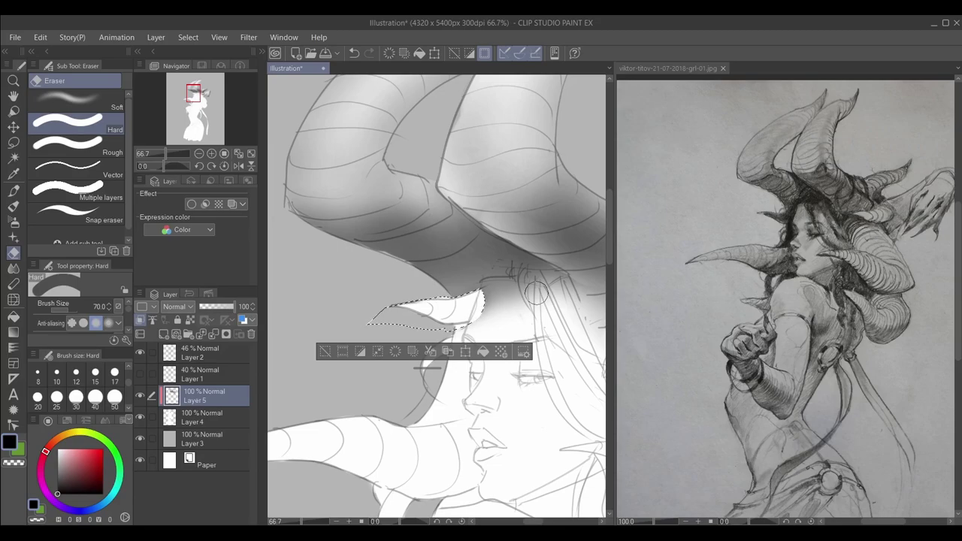
Reshade the forehead spike within its selection using the Bigbig soft brush at size 100, undoing an unsuitable stroke, and deselect.
scroll(536, 293, up, 2)
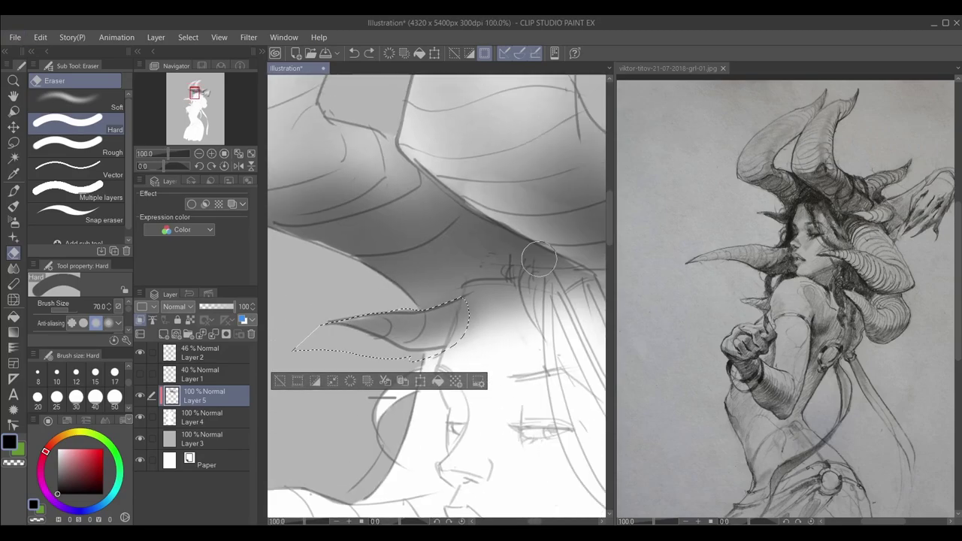
key(p)
key(ctrl+z)
scroll(412, 340, down, 2)
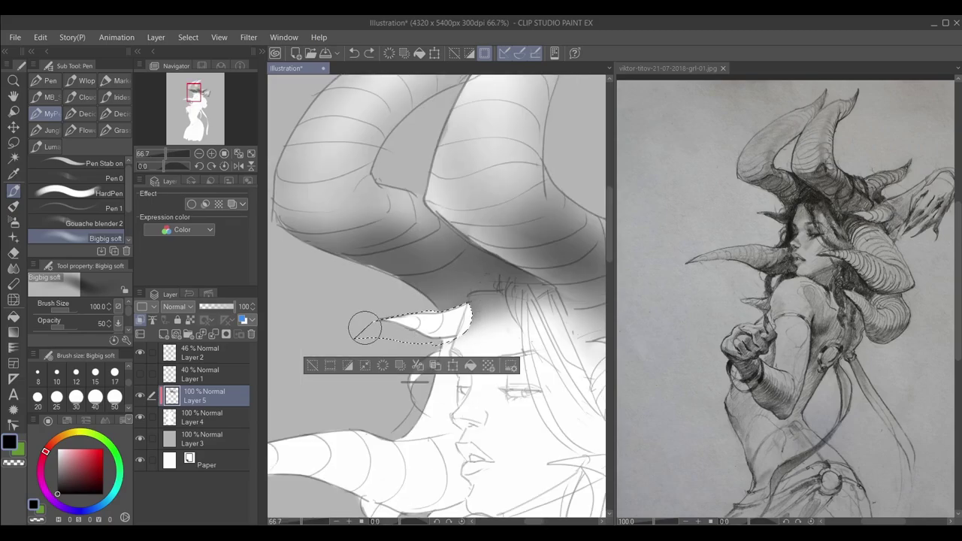
key(ctrl+d)
Clean up the white silhouette fill around the tip of the forehead spike and return to the shading layer.
key(alt+[)
scroll(380, 376, up, 3)
alt+click(381, 376)
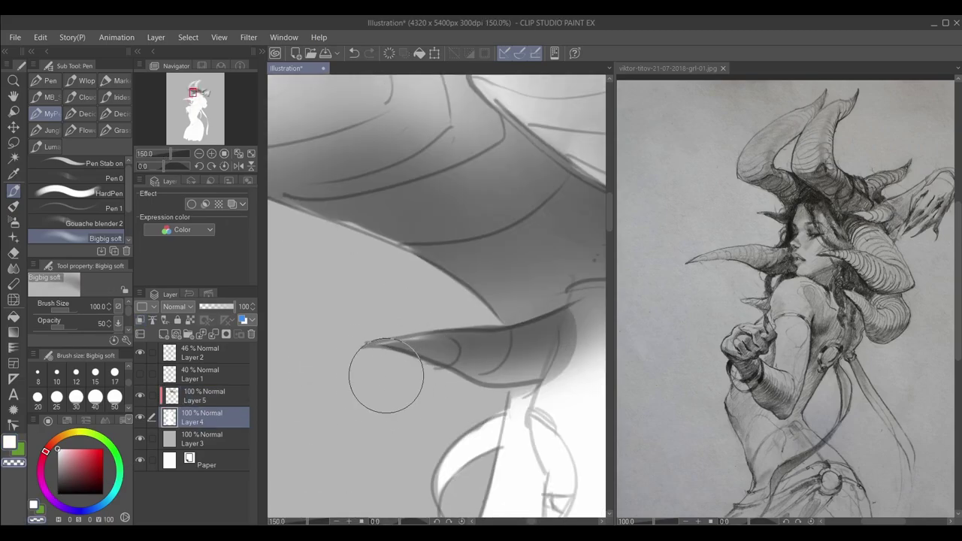
alt+click(378, 339)
scroll(436, 301, down, 4)
key(alt+])
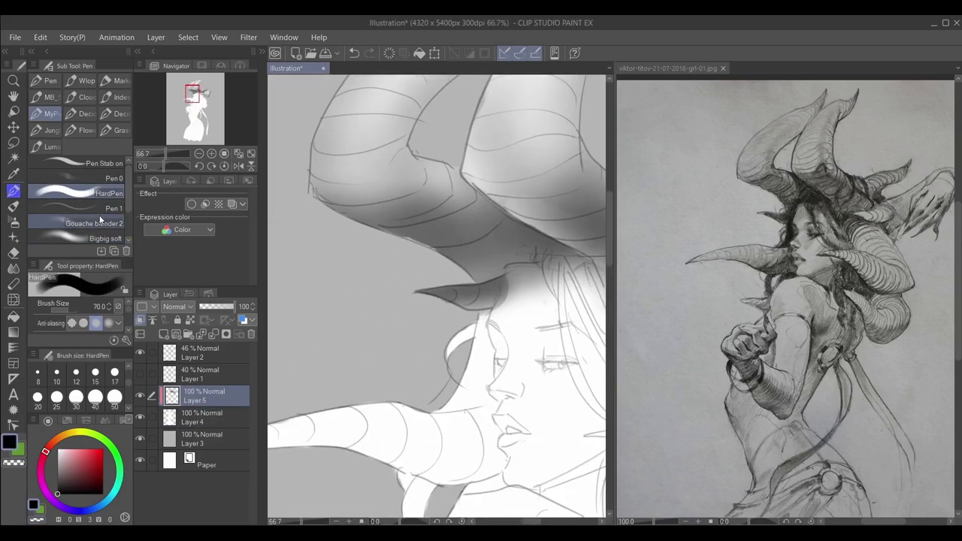
Undo the dark stroke beside the forehead and shade the area behind the face profile with the Bigbig soft brush at size 100, 30% opacity.
drag(481, 308, 491, 300)
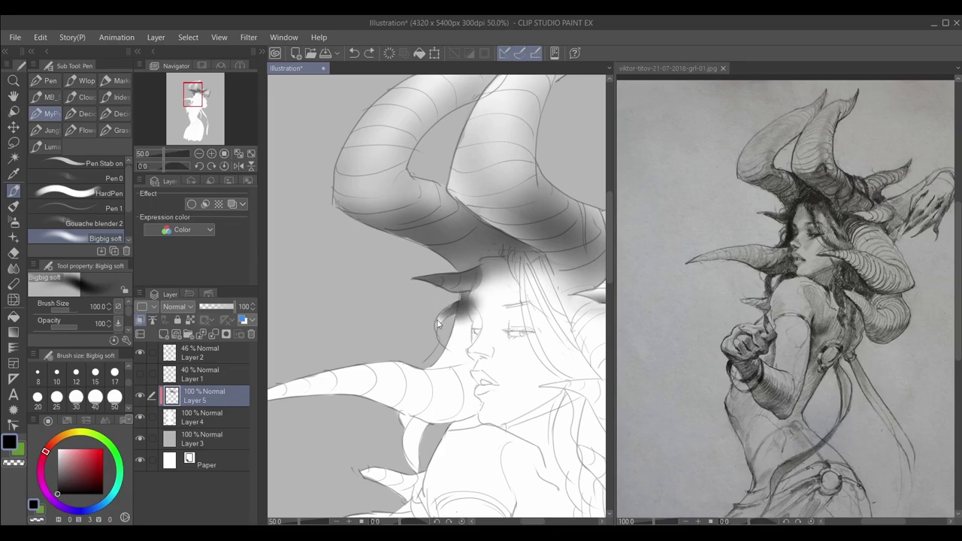
key(ctrl+z)
key(3)
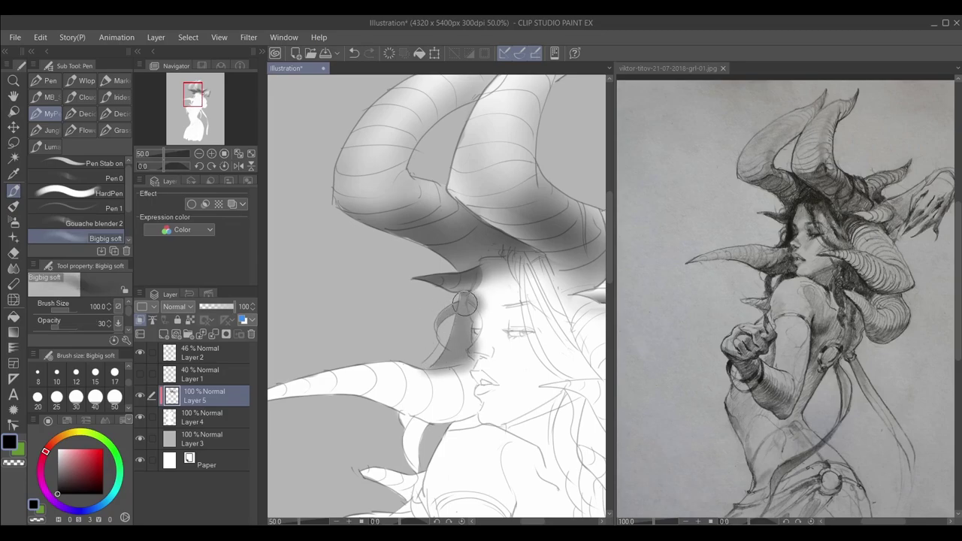
Clean up the silhouette fill on Layer 4 around the curled lock behind the face using HardPen at size 25, and return to Layer 5.
key(alt+[)
scroll(448, 307, up, 3)
key(x)
mouse_move(420, 368)
mouse_down()
mouse_move(430, 335)
mouse_move(462, 324)
mouse_up()
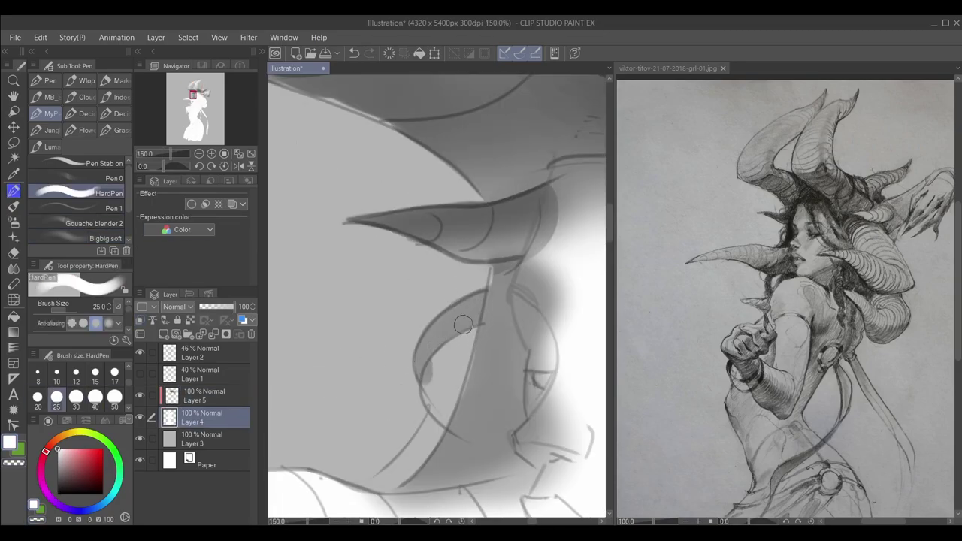
key(x)
key(x)
scroll(398, 266, down, 4)
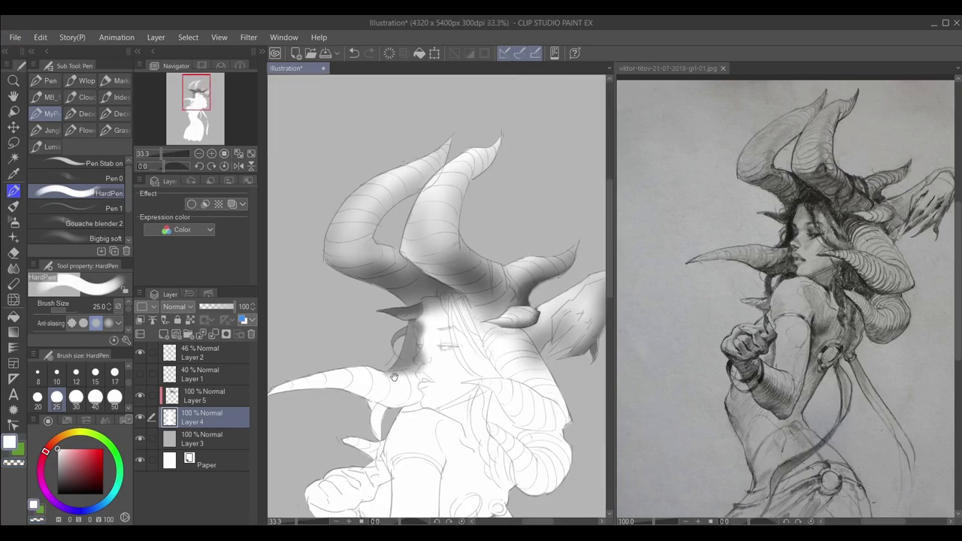
scroll(394, 376, up, 3)
key(x)
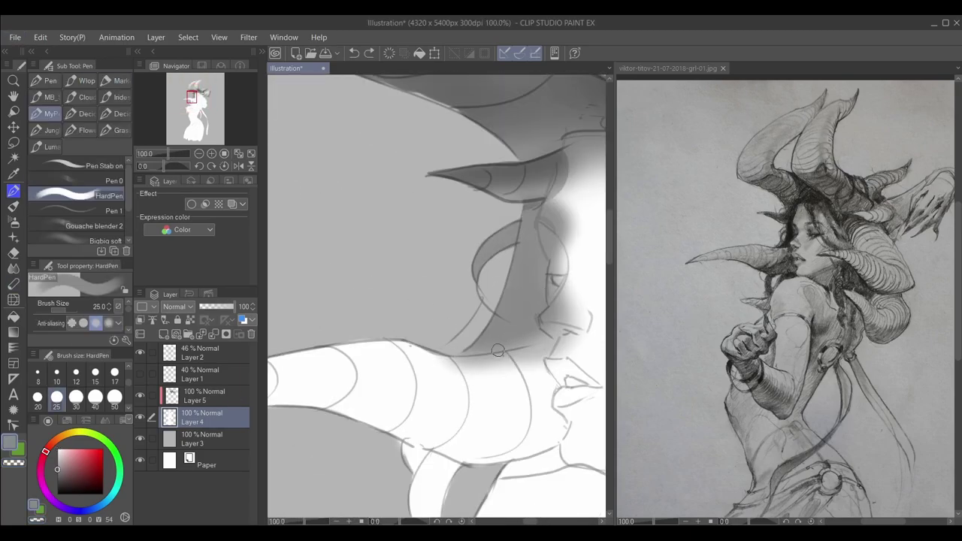
click(214, 396)
Lasso the long horn beside the mouth and shade it with the Bigbig soft brush at size 100 and 50% opacity.
scroll(526, 342, down, 1)
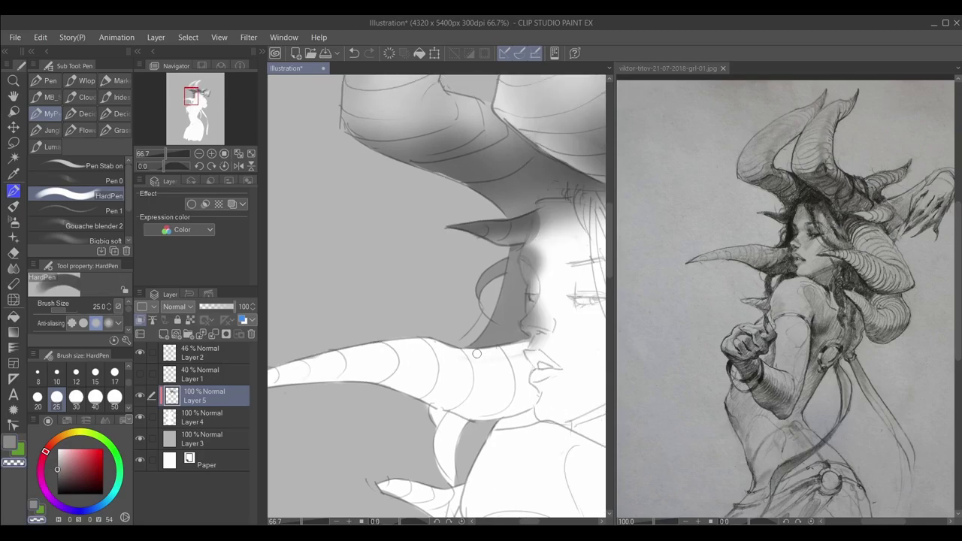
scroll(430, 357, down, 1)
key(m)
drag(586, 373, 289, 395)
key(p)
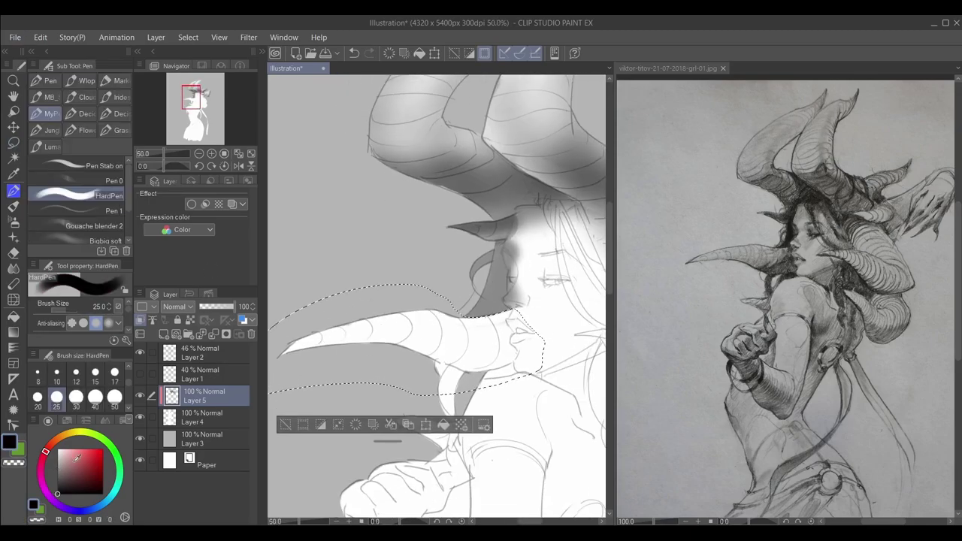
mouse_move(416, 358)
mouse_down()
mouse_move(451, 330)
mouse_move(536, 357)
mouse_move(300, 358)
mouse_move(457, 353)
mouse_up()
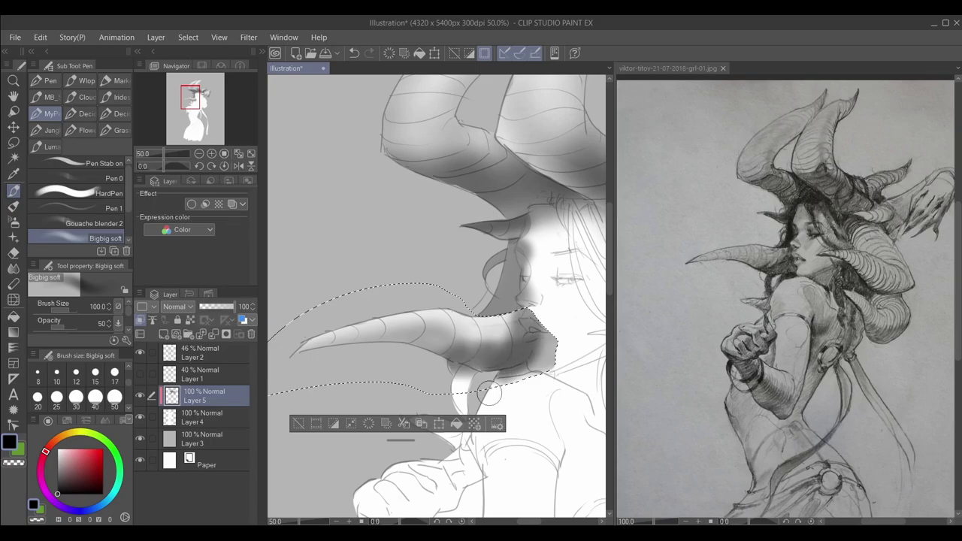
Paint a hard-edged shadow along the underside and base of the long horn with HardPen, undoing the size 60 strokes and reducing to size 25.
key(p)
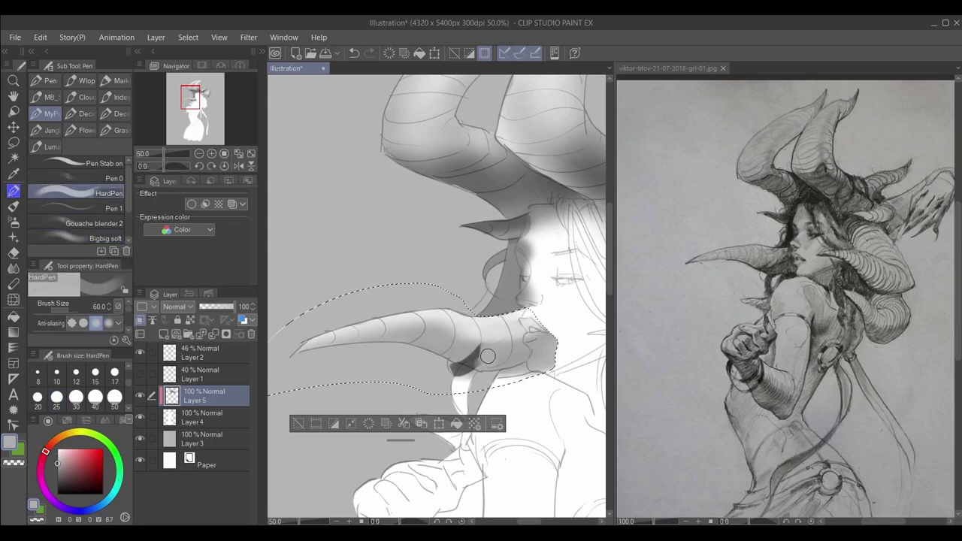
key(ctrl+z)
alt+click(492, 364)
key(ctrl+y)
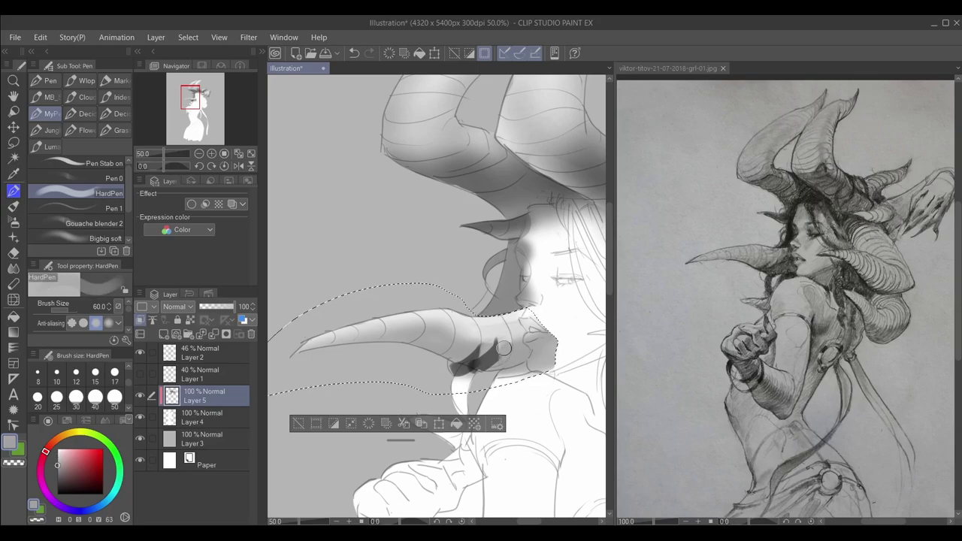
alt+click(505, 353)
key(ctrl+z)
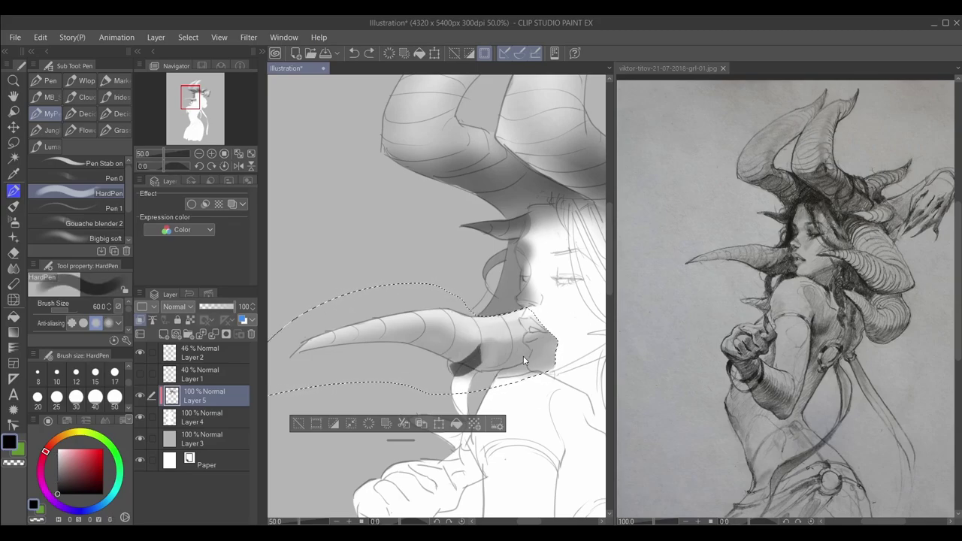
click(56, 397)
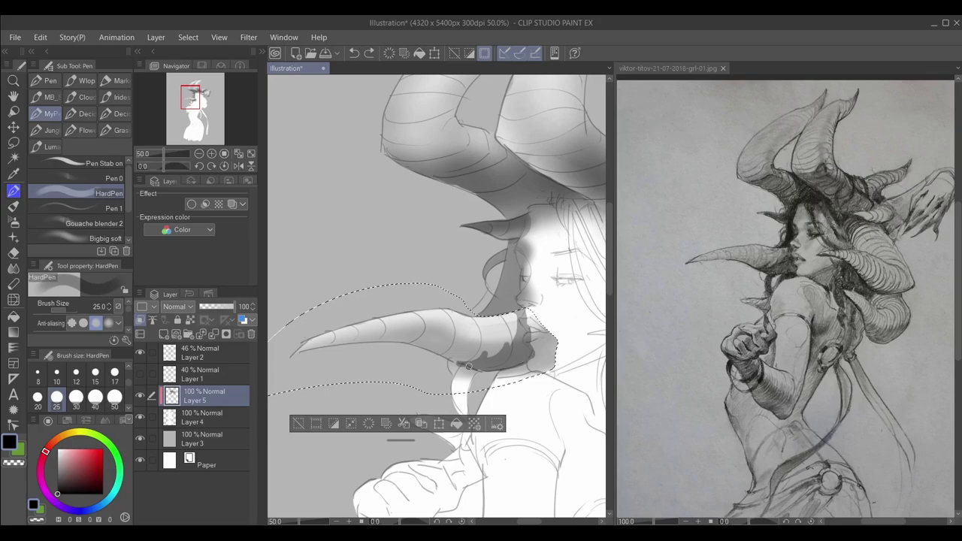
scroll(468, 366, up, 2)
alt+click(462, 380)
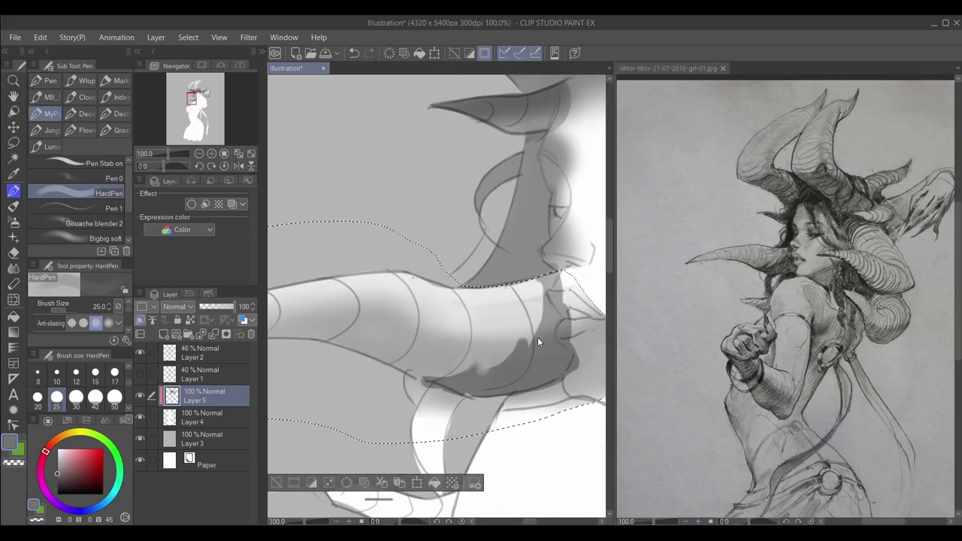
Soften the long horn's shading with the Bigbig soft brush at size 100 and 50% opacity, deselect, and darken the lock hanging beneath it.
scroll(511, 376, down, 2)
key(b)
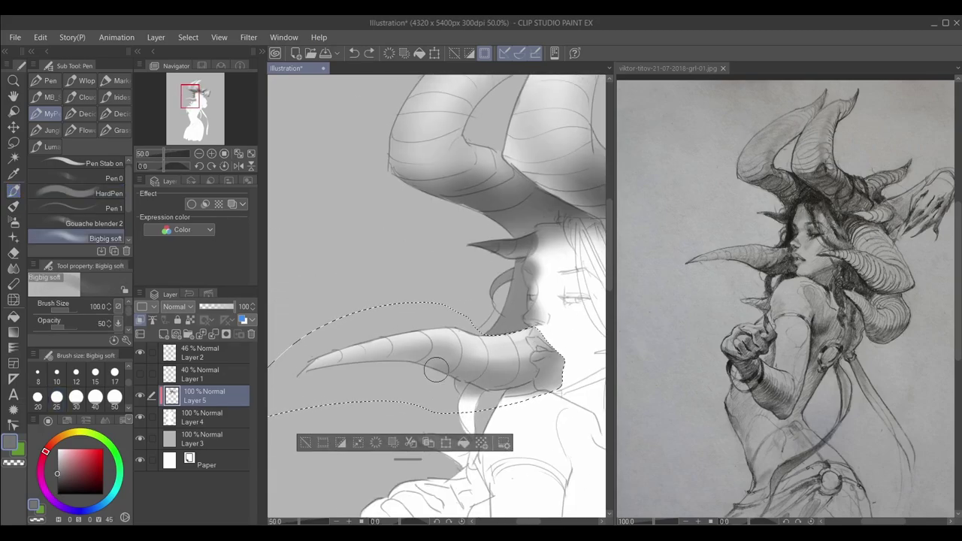
scroll(444, 367, down, 2)
scroll(421, 374, up, 2)
key(ctrl+d)
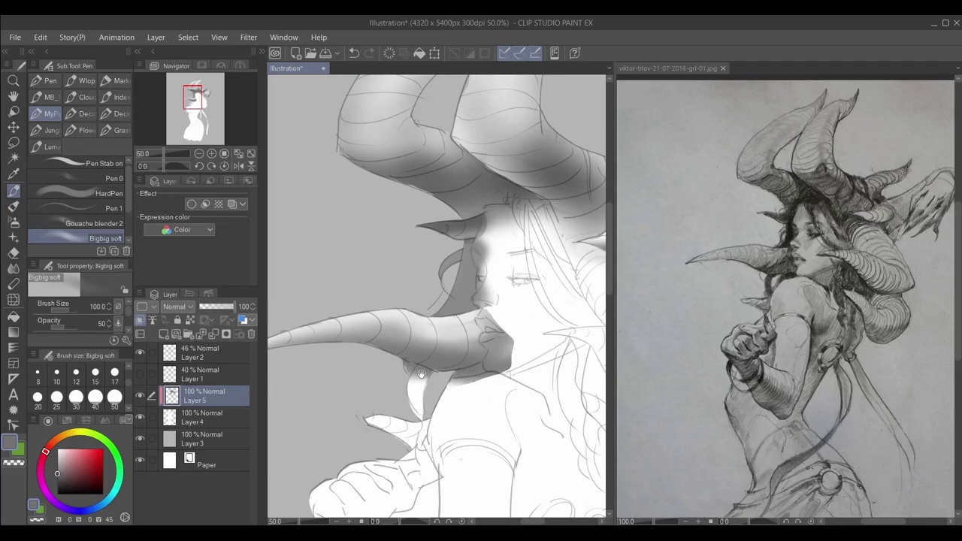
scroll(402, 383, down, 2)
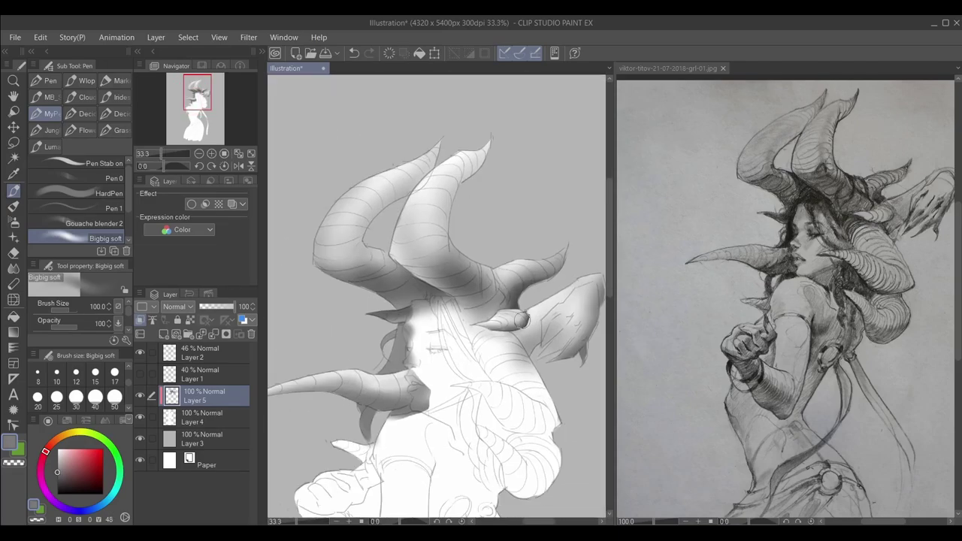
Lasso the face and hair, following the profile from forehead to chin, and erase the shading spilled onto the face with the Hard eraser.
key(m)
scroll(410, 316, up, 3)
drag(420, 270, 406, 324)
drag(397, 449, 425, 451)
scroll(425, 451, up, 2)
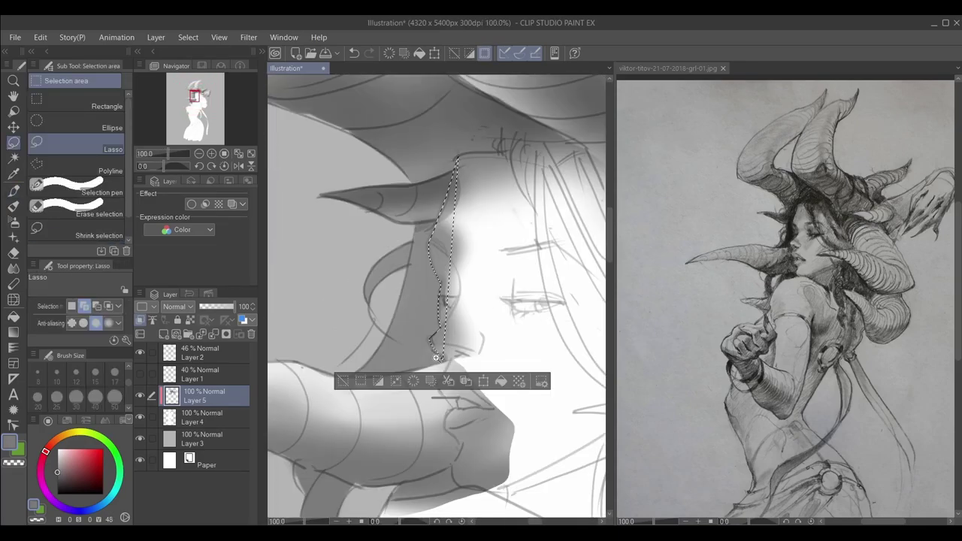
scroll(481, 380, down, 1)
mouse_move(496, 294)
mouse_down()
mouse_move(481, 380)
mouse_move(451, 345)
mouse_up()
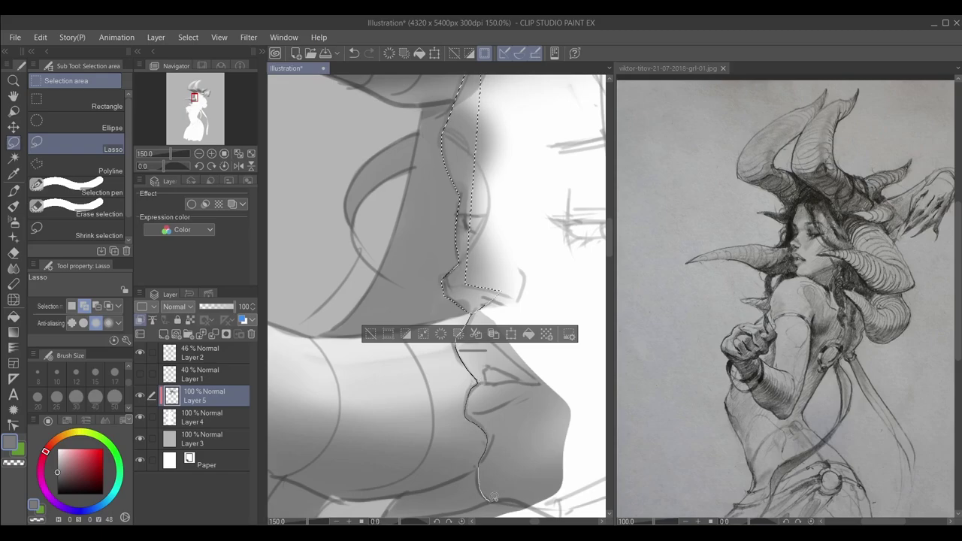
scroll(451, 346, down, 5)
key(e)
scroll(404, 267, up, 2)
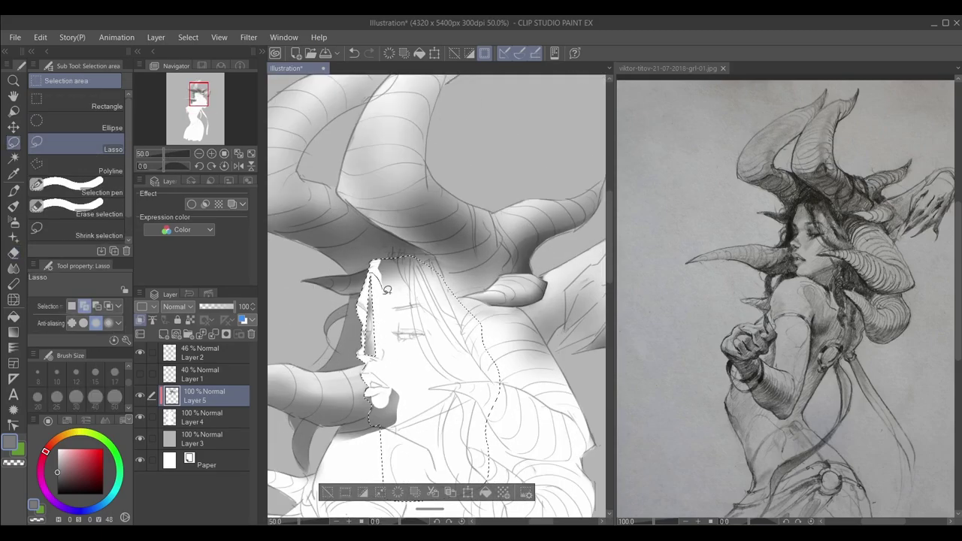
scroll(404, 267, down, 1)
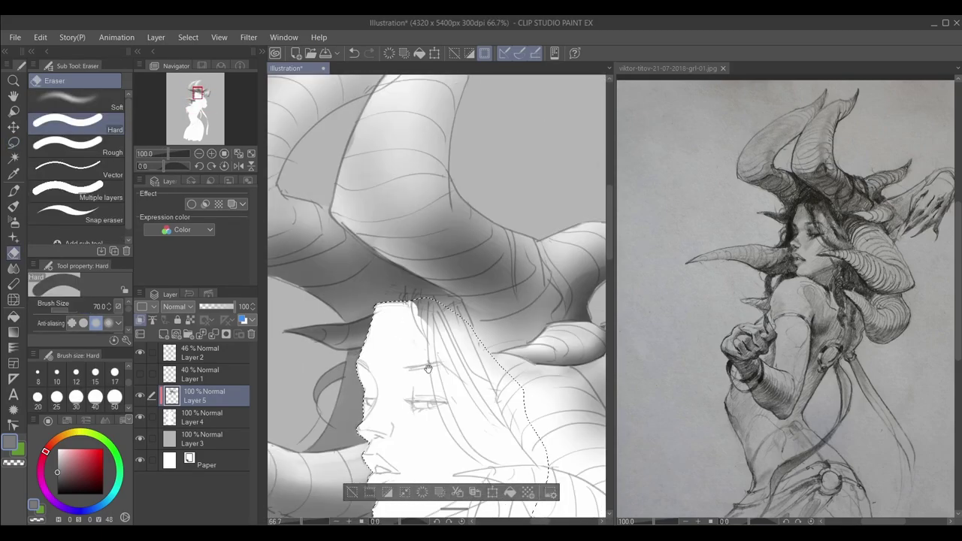
Shade the selected face and hair softly with the Bigbig soft brush, replacing the heavier strokes with lighter ones at size 250 and 10% opacity.
key(p)
mouse_move(382, 363)
mouse_down()
mouse_move(445, 403)
mouse_move(407, 309)
mouse_move(448, 408)
mouse_move(457, 295)
mouse_up()
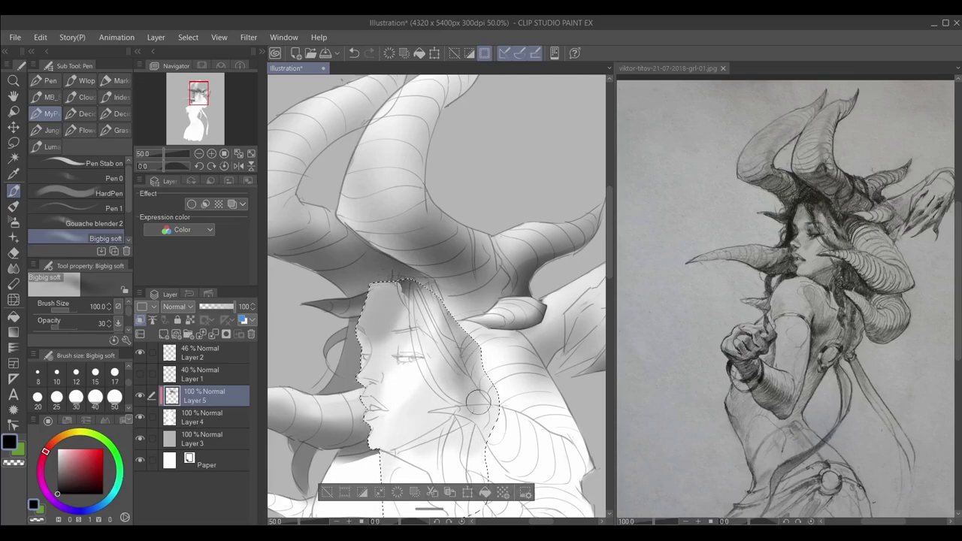
mouse_move(478, 403)
mouse_down()
mouse_move(440, 323)
mouse_move(488, 285)
mouse_up()
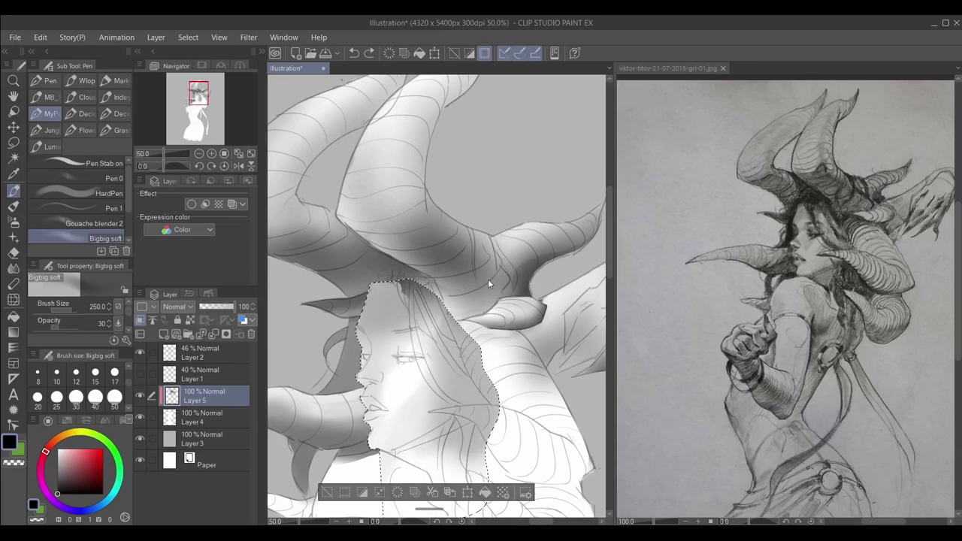
key(ctrl+z)
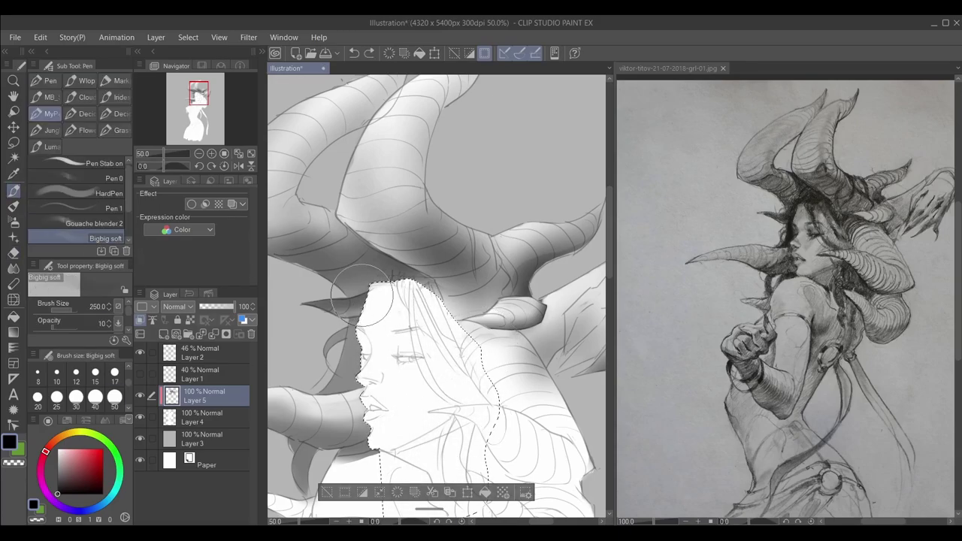
key(ctrl+y)
key(ctrl+y)
key(ctrl+y)
key(ctrl+y)
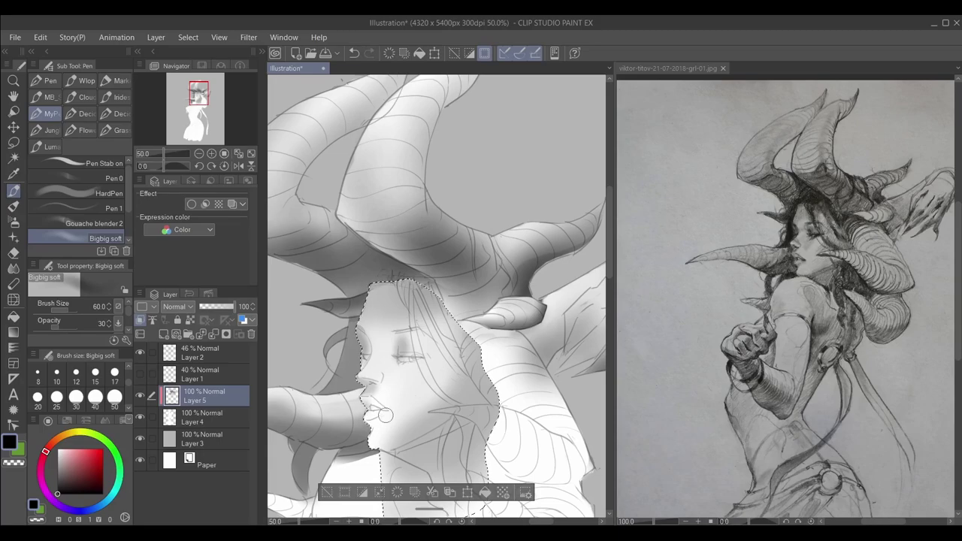
Paint hard-edged shadows under the nose, at the inner eye corner and beneath the jaw with HardPen at size 25.
key(ctrl+z)
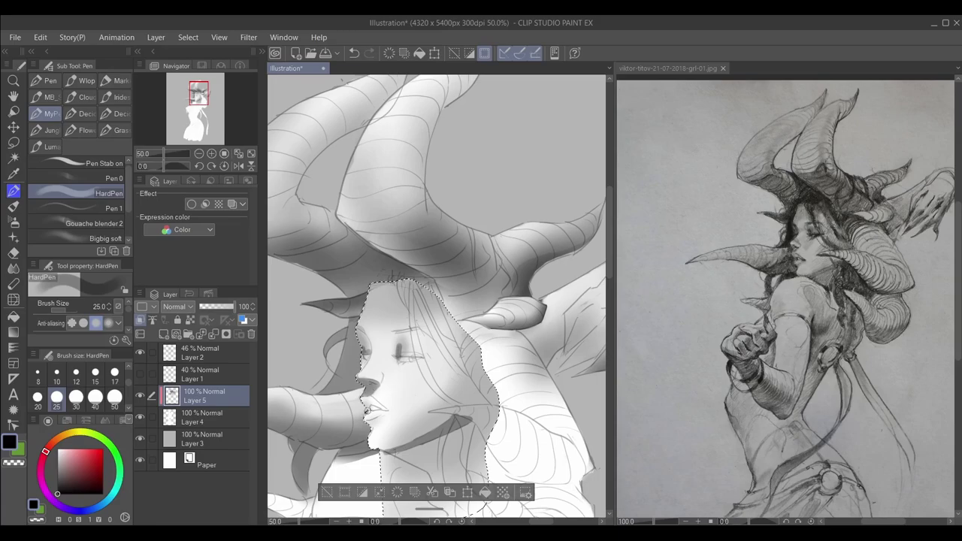
scroll(415, 440, up, 4)
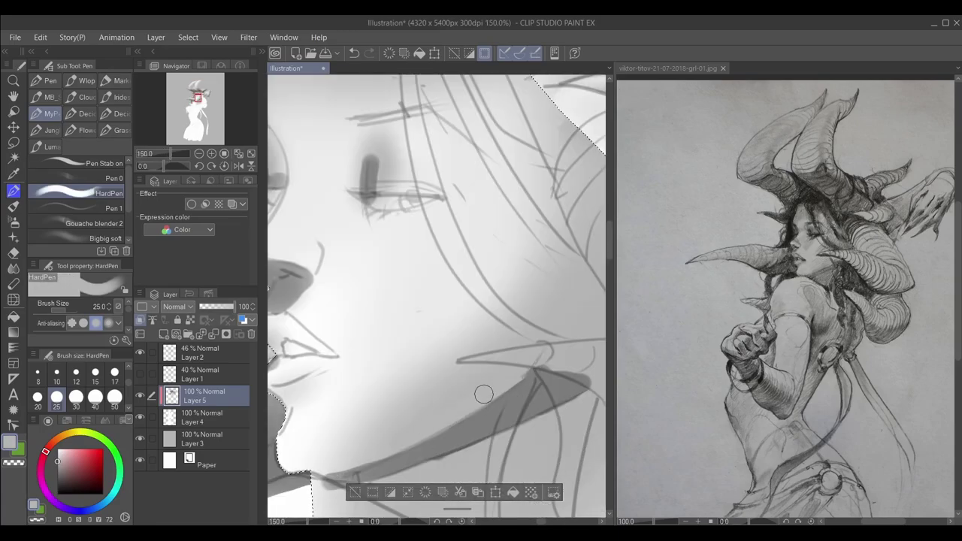
key(ctrl+y)
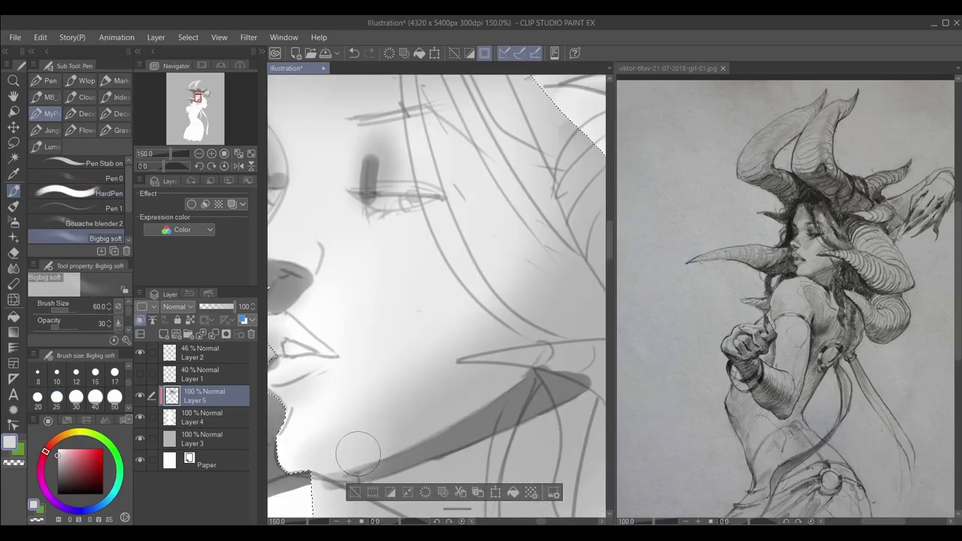
Refine the jaw shadow with Pen 1 at size 15 and darken the parting of the lips, undoing the unsuitable strokes.
click(98, 208)
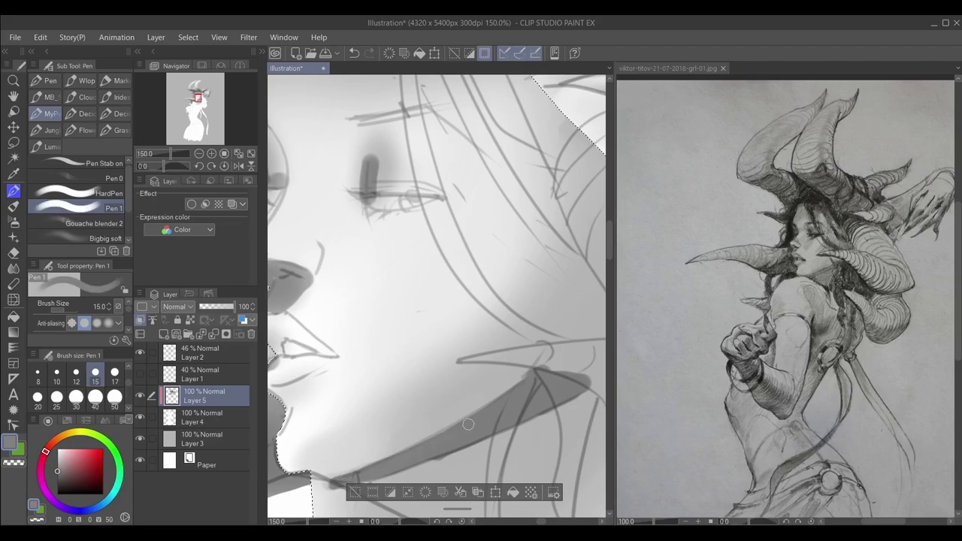
scroll(391, 414, down, 3)
scroll(369, 412, up, 2)
scroll(348, 410, down, 3)
key(ctrl+z)
key(ctrl+z)
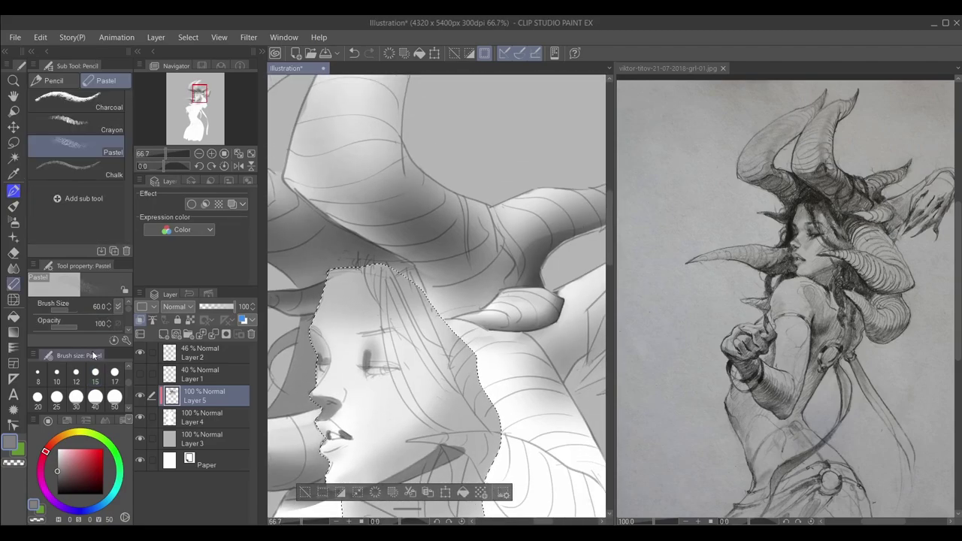
Block in the shadow across the forehead with HardPen at size 60, and undo the stroke running from the eye onto the cheek.
key(])
key(])
key(])
key(])
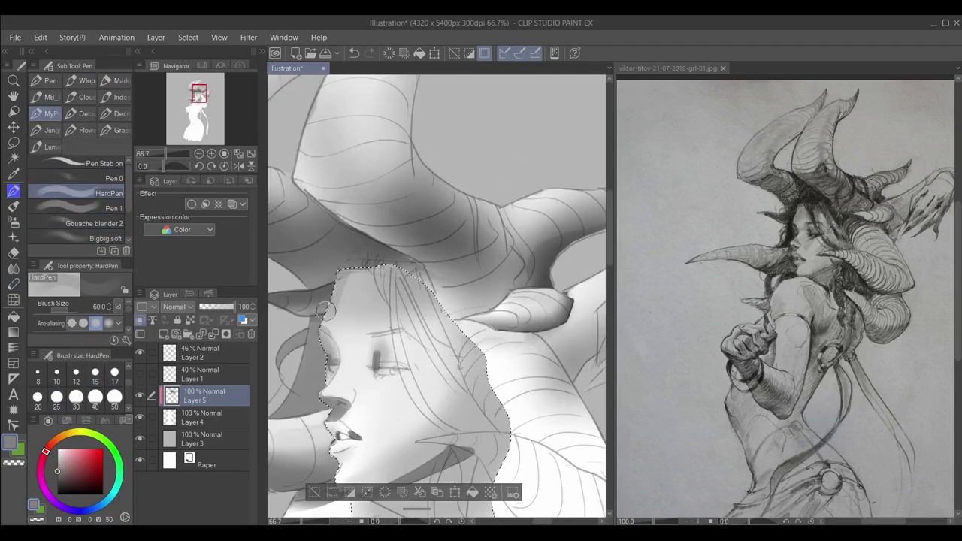
drag(331, 285, 406, 315)
drag(375, 338, 393, 299)
drag(353, 248, 421, 256)
drag(376, 331, 395, 342)
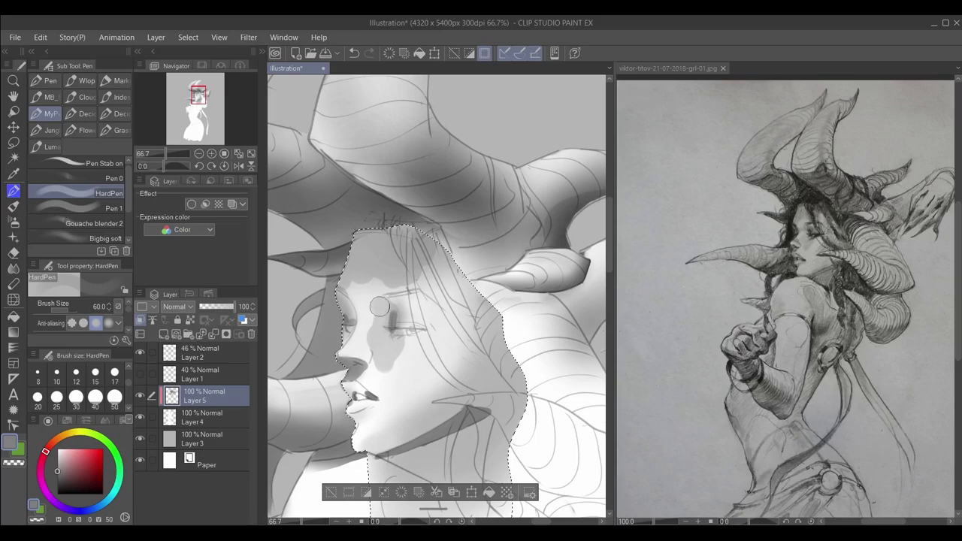
key(ctrl+z)
Blend the shadow edges on the forehead, around the eye sockets and under the nose with Gouache blender 2 at size 40.
key(m)
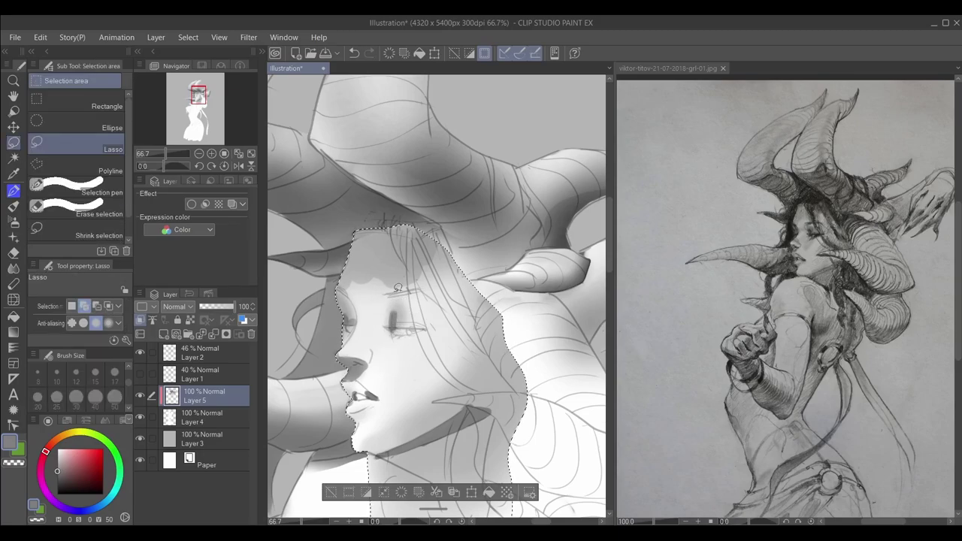
key(p)
scroll(406, 301, up, 3)
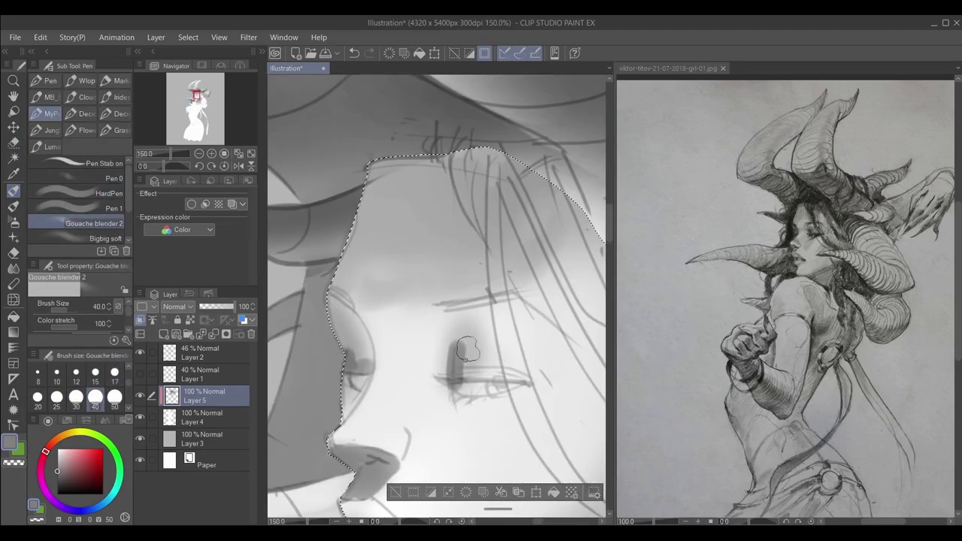
drag(466, 348, 454, 365)
drag(376, 376, 365, 301)
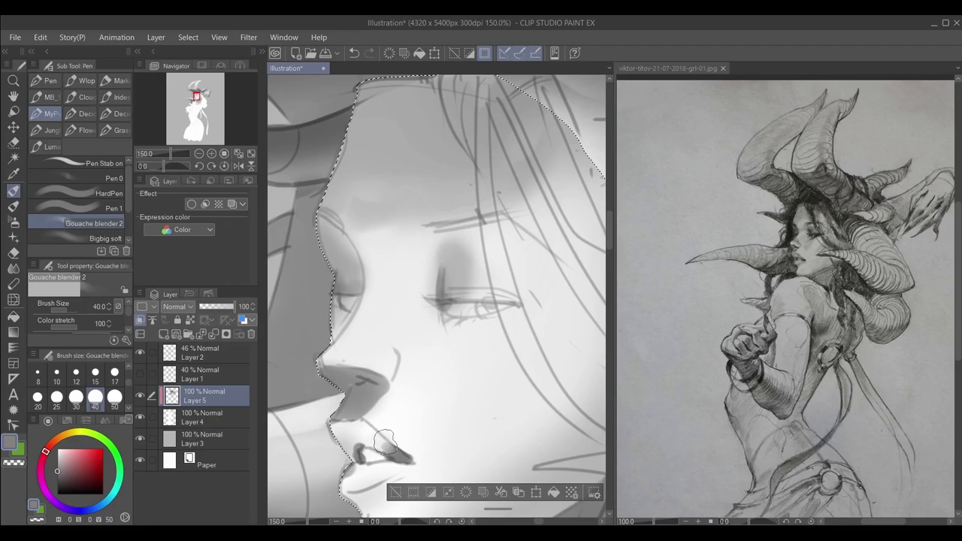
scroll(547, 382, down, 2)
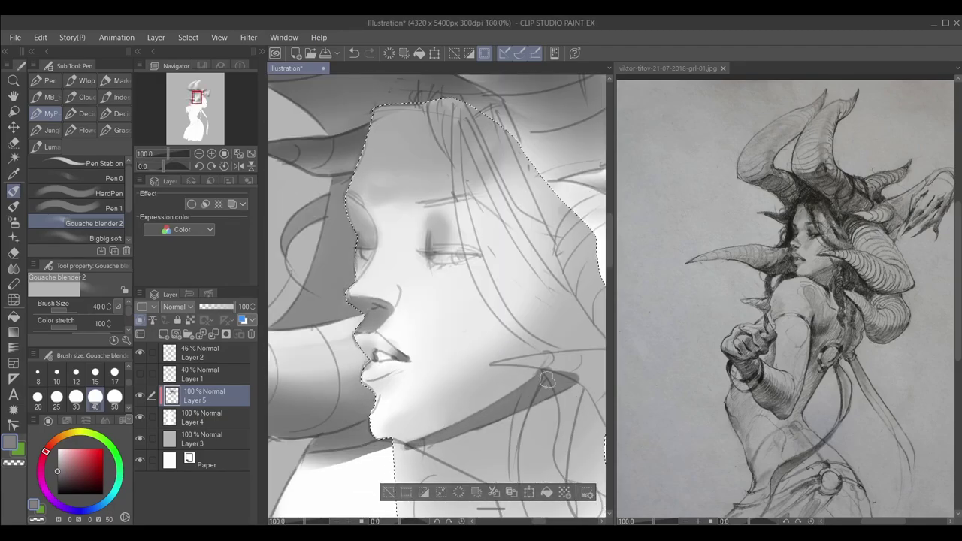
Shade the neck beneath the jaw with Bigbig soft at size 60 and a grey sampled from the canvas.
click(106, 238)
scroll(531, 373, down, 1)
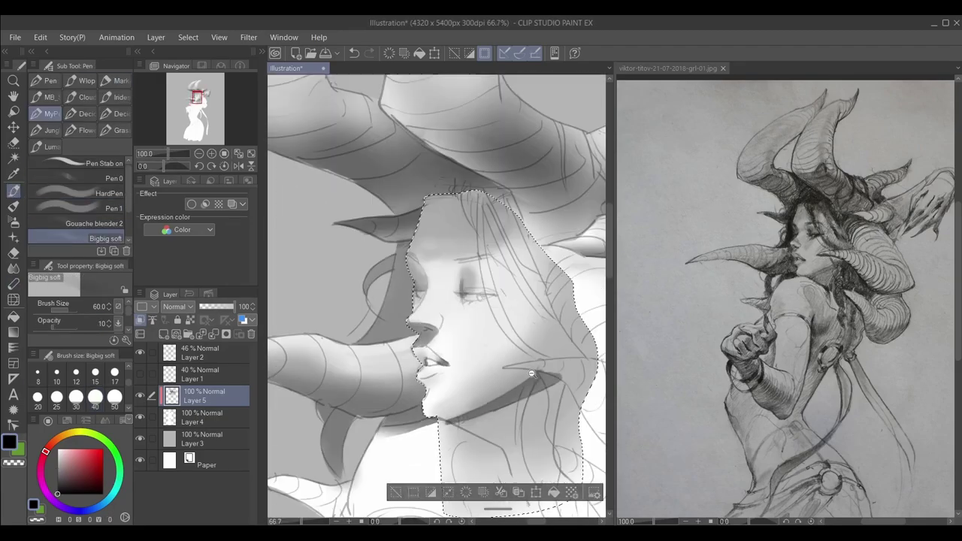
drag(532, 373, 436, 387)
alt+click(423, 390)
scroll(423, 390, up, 1)
scroll(421, 406, down, 1)
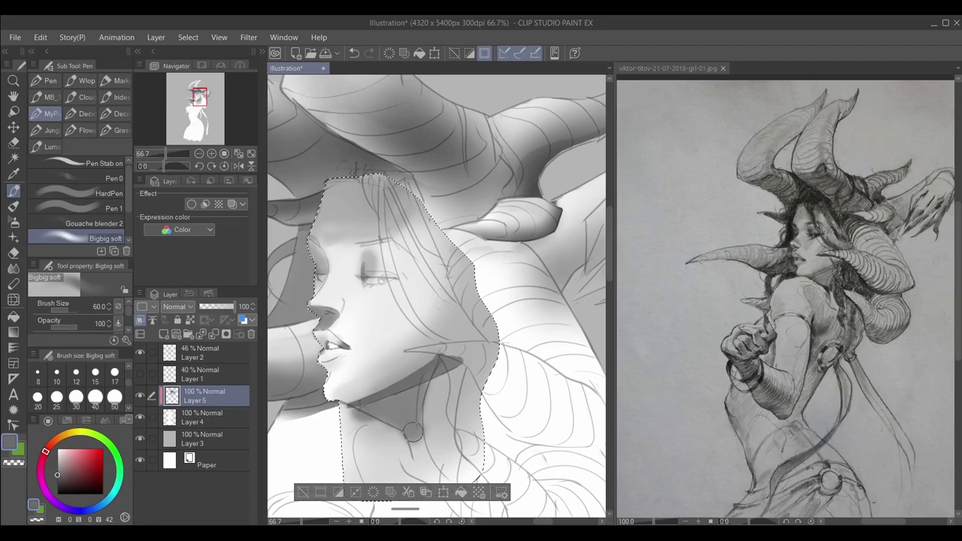
scroll(413, 432, down, 1)
Refine the neck shadow with HardPen at size 25, soften it with Bigbig soft, and clear the selection.
click(109, 193)
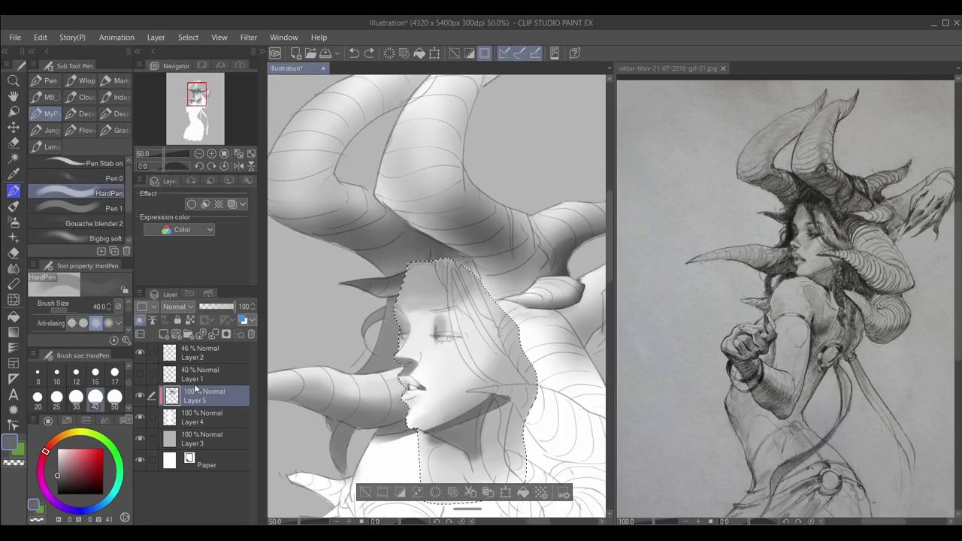
scroll(457, 306, up, 1)
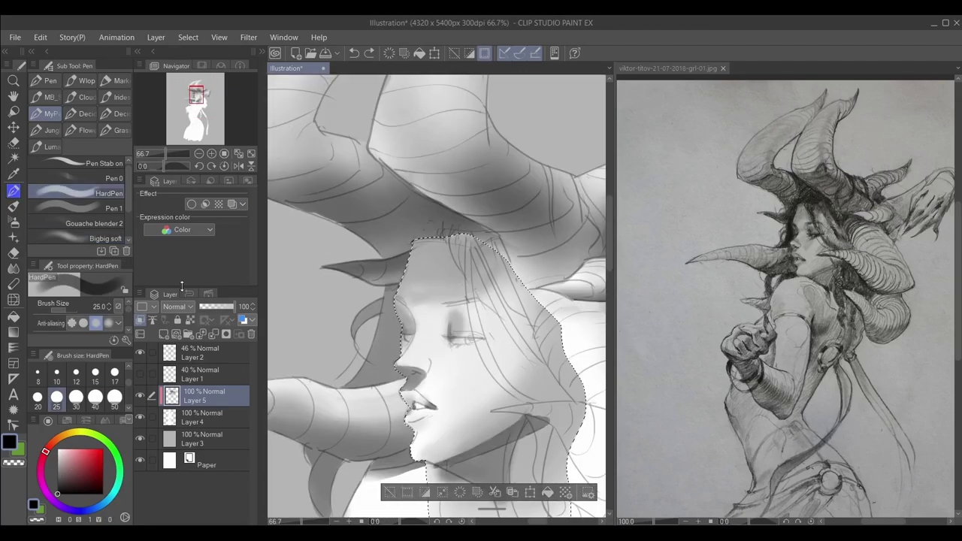
scroll(481, 278, down, 2)
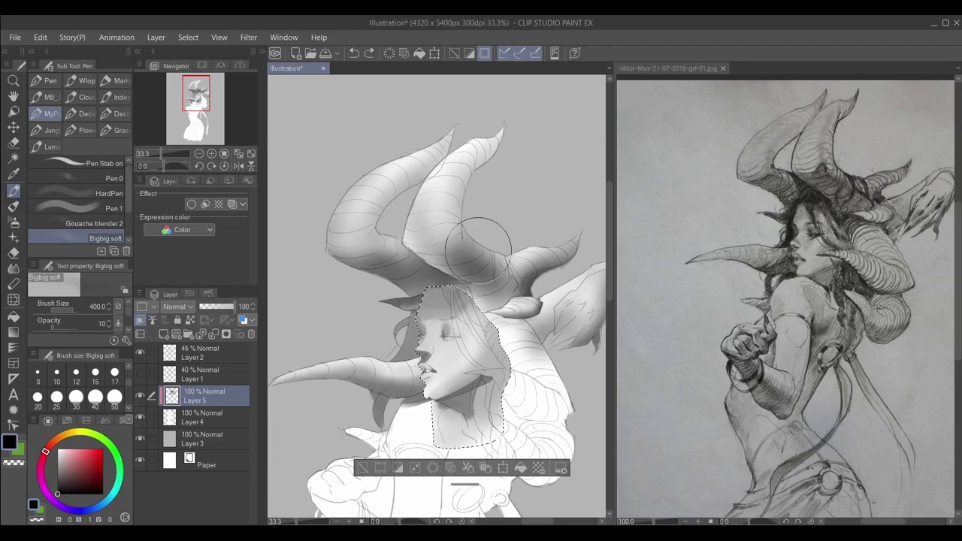
scroll(452, 323, up, 3)
key(ctrl+d)
Lasso the area between the nose bridge and the near eye, shade it with Bigbig soft at size 400, and deselect.
key(m)
key(m)
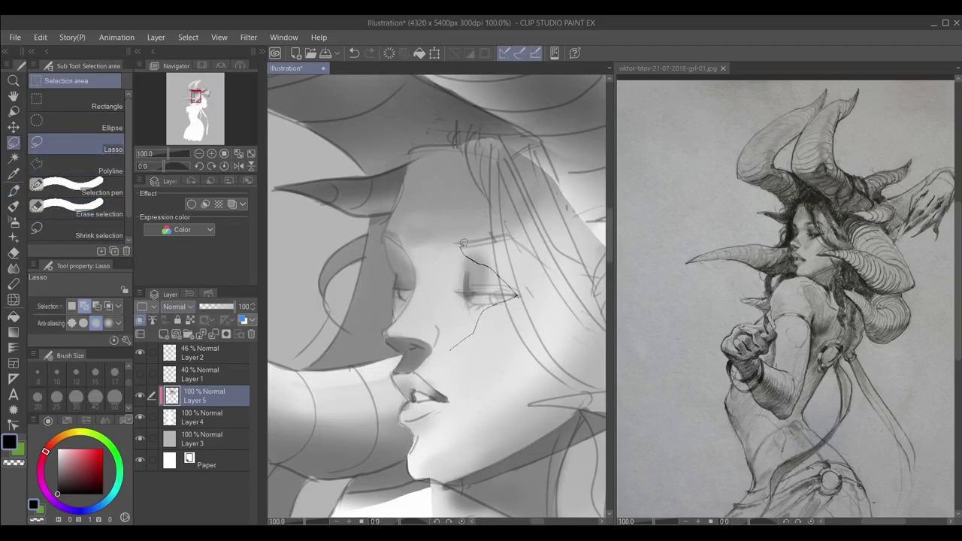
drag(463, 243, 451, 342)
key(p)
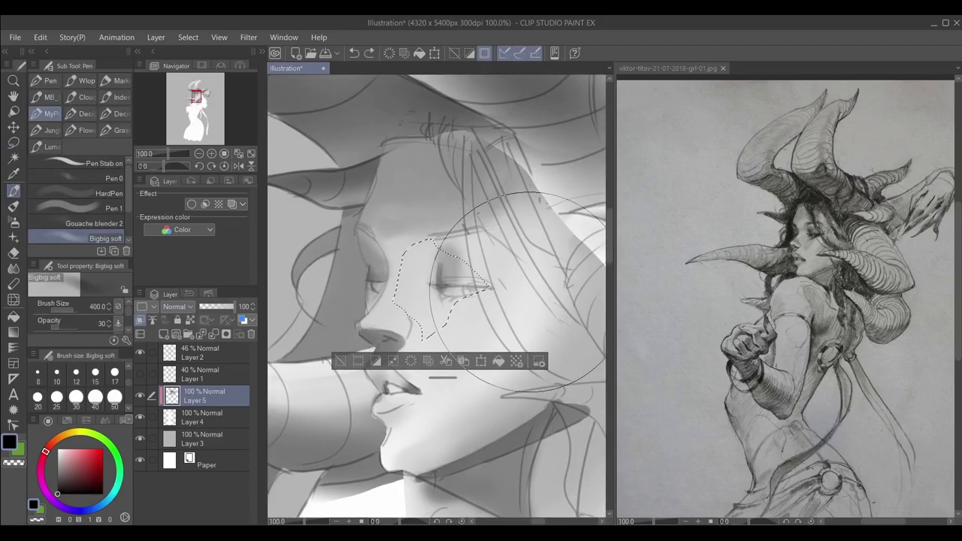
key(m)
key(p)
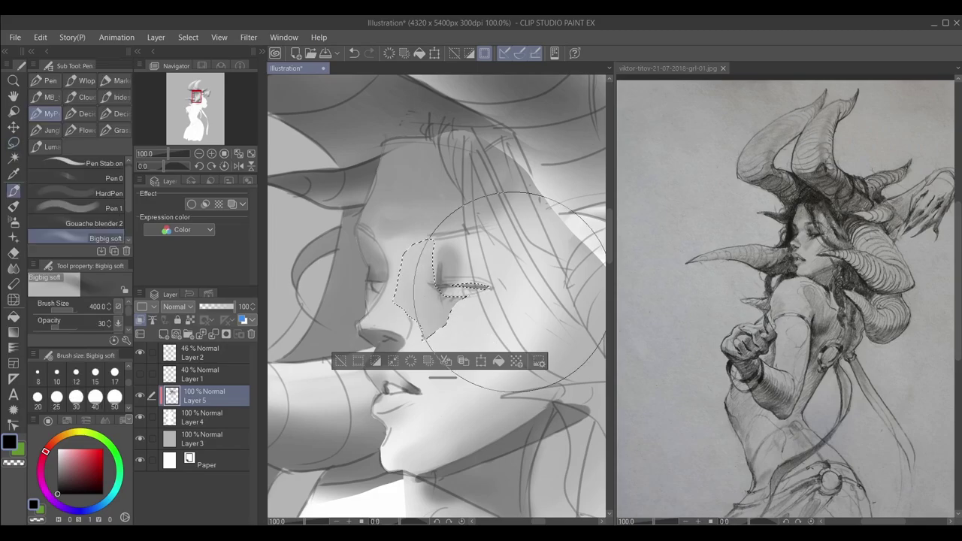
mouse_move(436, 256)
mouse_down()
mouse_move(451, 316)
mouse_move(421, 285)
mouse_up()
key(ctrl+d)
Blend the new shadow along the nose bridge and around the near eye with Gouache blender 2 at size 60.
key(ctrl+plus)
click(103, 225)
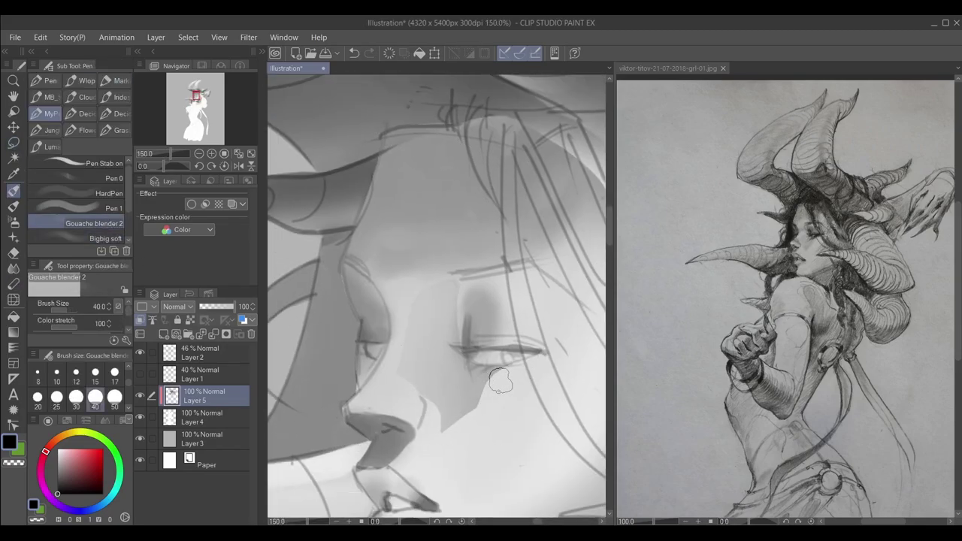
key(bracketright)
key(bracketright)
key(bracketright)
key(bracketright)
key(bracketright)
key(bracketright)
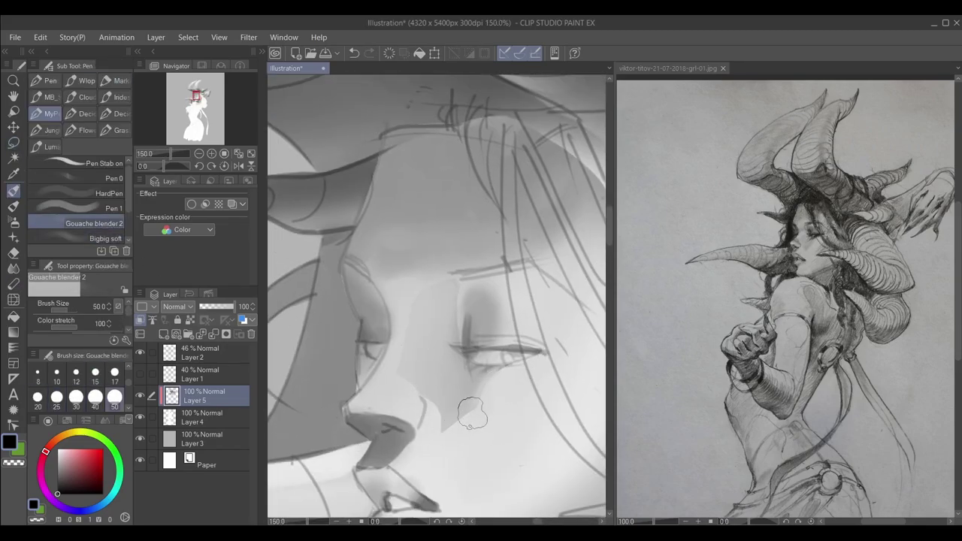
key(bracketright)
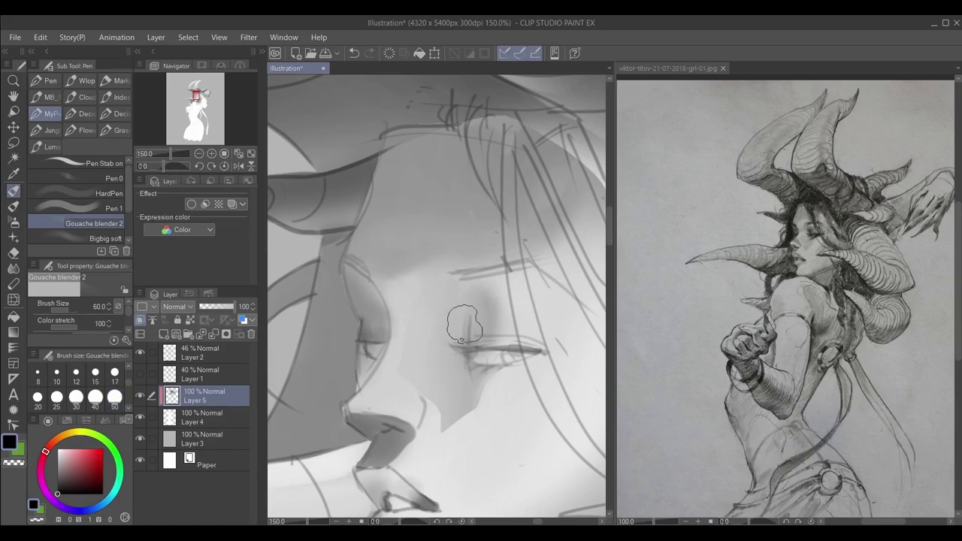
Lasso the side of the nose, shade it with Bigbig soft at size 60, then deselect and blend with Gouache blender 2.
scroll(461, 339, up, 2)
key(m)
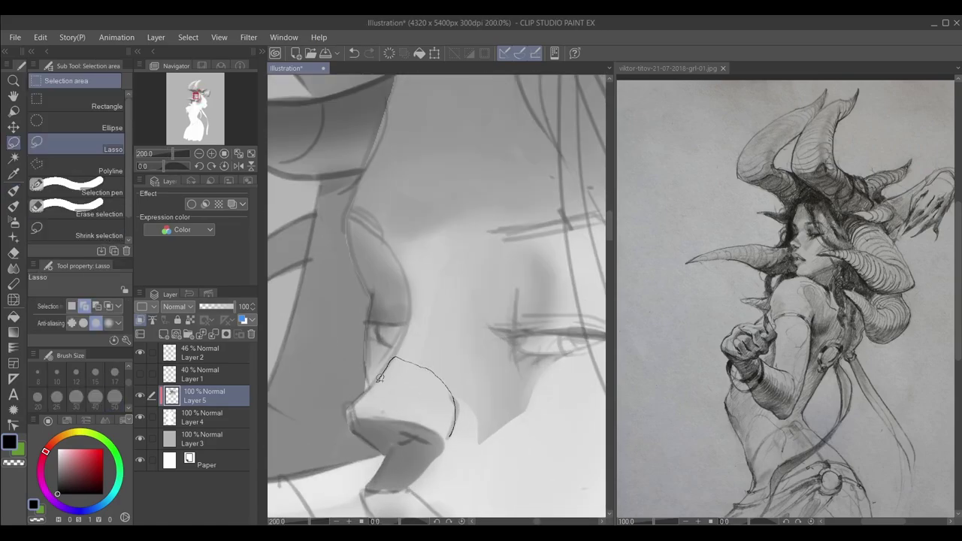
drag(380, 378, 345, 412)
key(p)
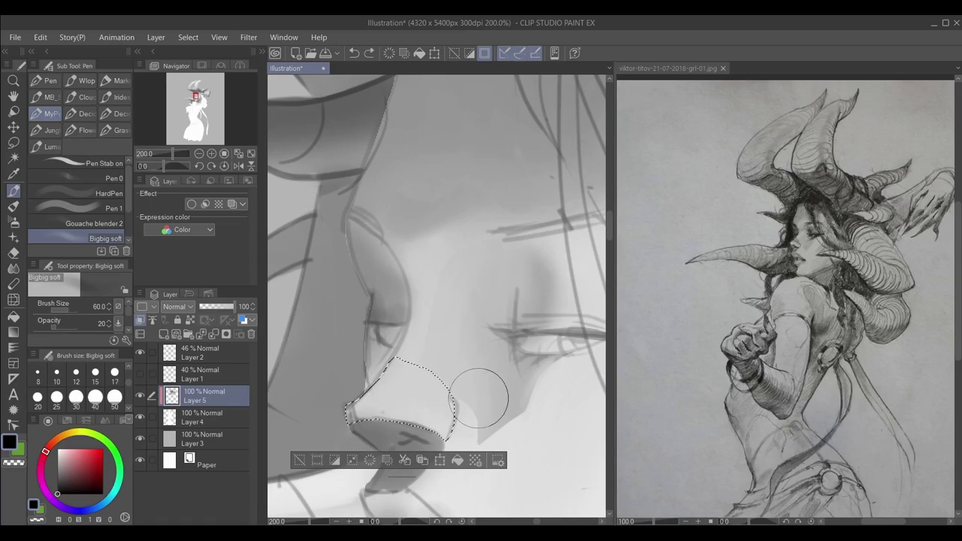
mouse_move(479, 399)
mouse_down()
mouse_move(459, 439)
mouse_move(442, 436)
mouse_move(451, 417)
mouse_move(421, 436)
mouse_up()
key(ctrl+d)
key(comma)
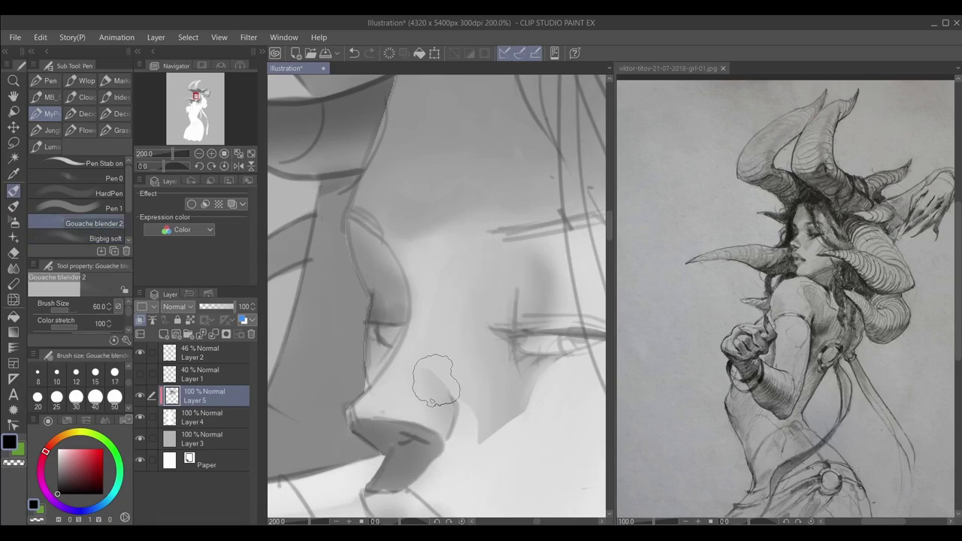
scroll(434, 379, down, 1)
scroll(294, 421, down, 1)
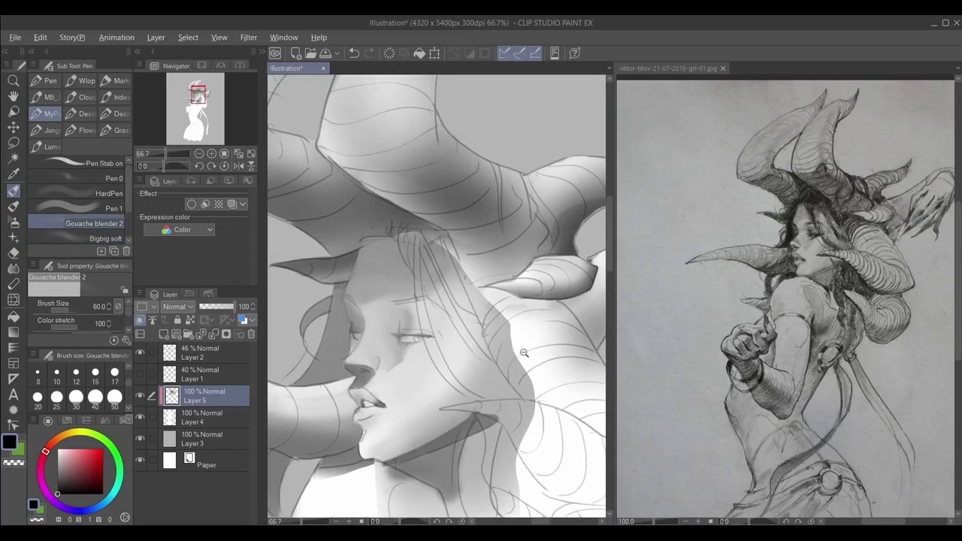
Smooth the edge of the shadow under the jaw with Gouache blender 2 at size 15.
click(95, 372)
scroll(379, 415, up, 1)
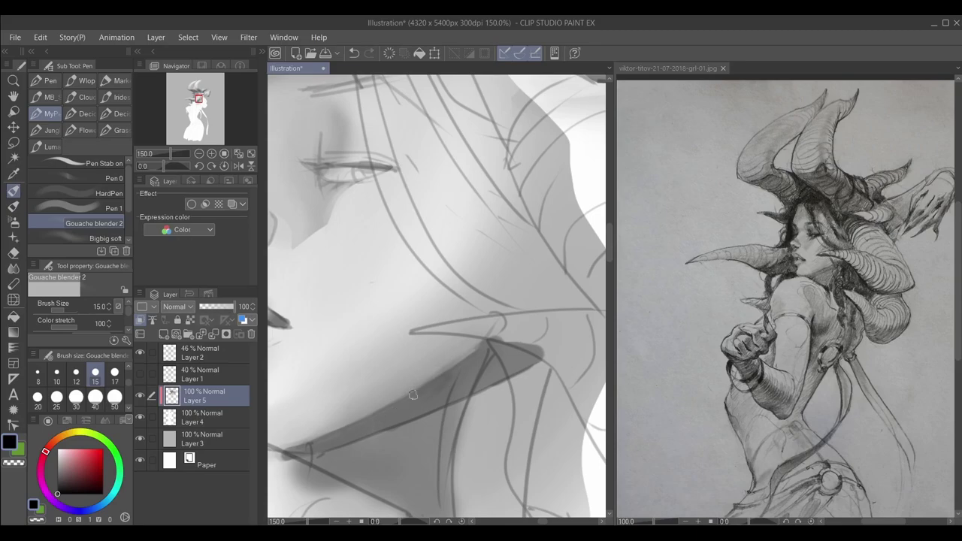
scroll(518, 300, down, 2)
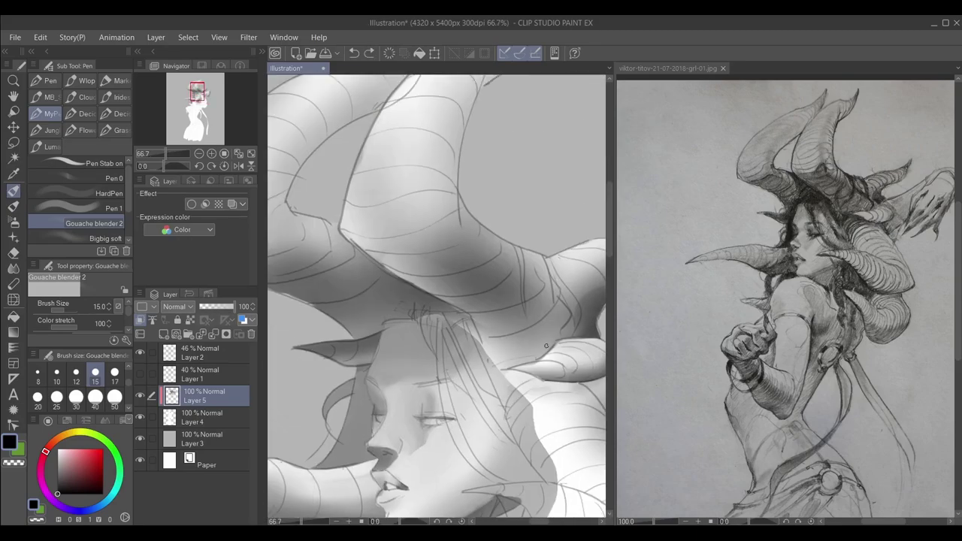
scroll(454, 391, down, 3)
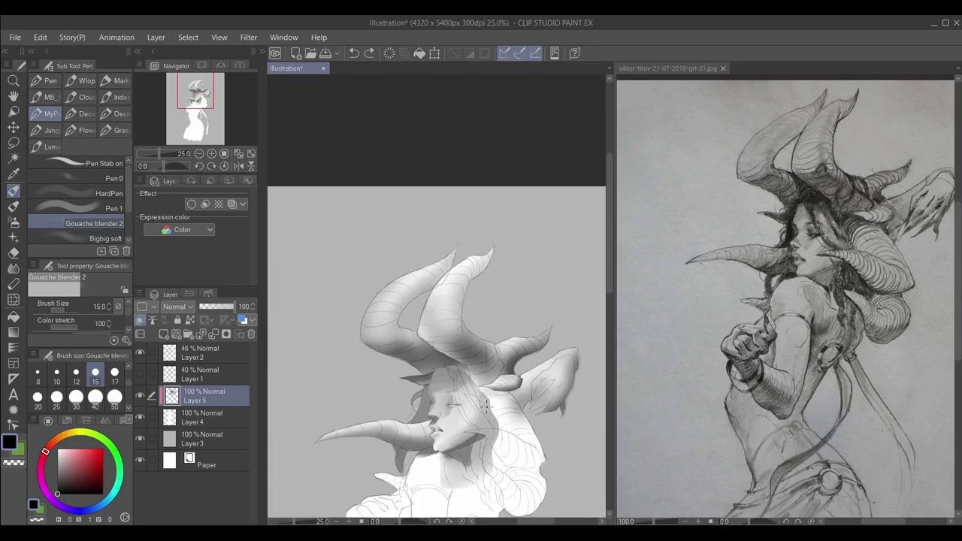
scroll(500, 351, up, 4)
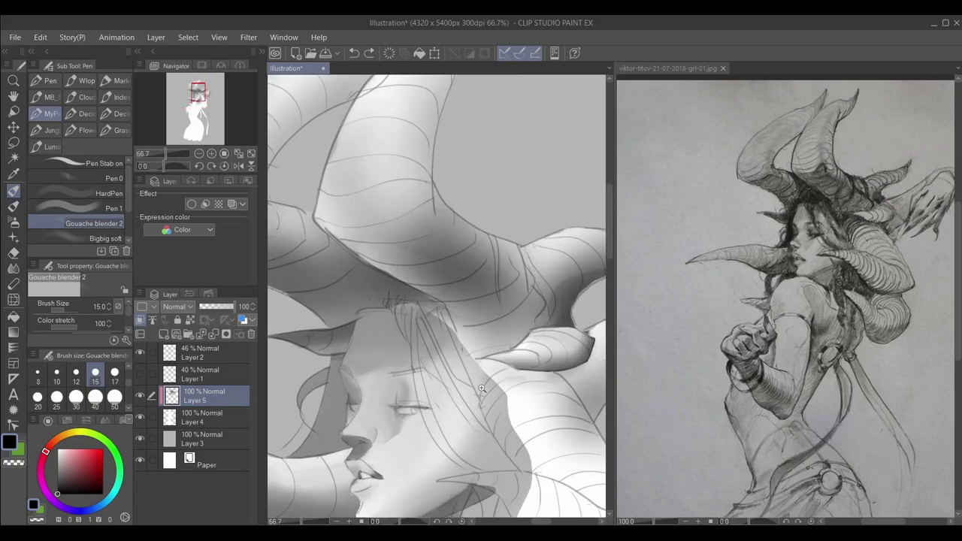
Lasso the base of the large ear beside the small horn and shade it with Bigbig soft at size 250.
key(m)
scroll(468, 353, down, 3)
scroll(468, 354, up, 4)
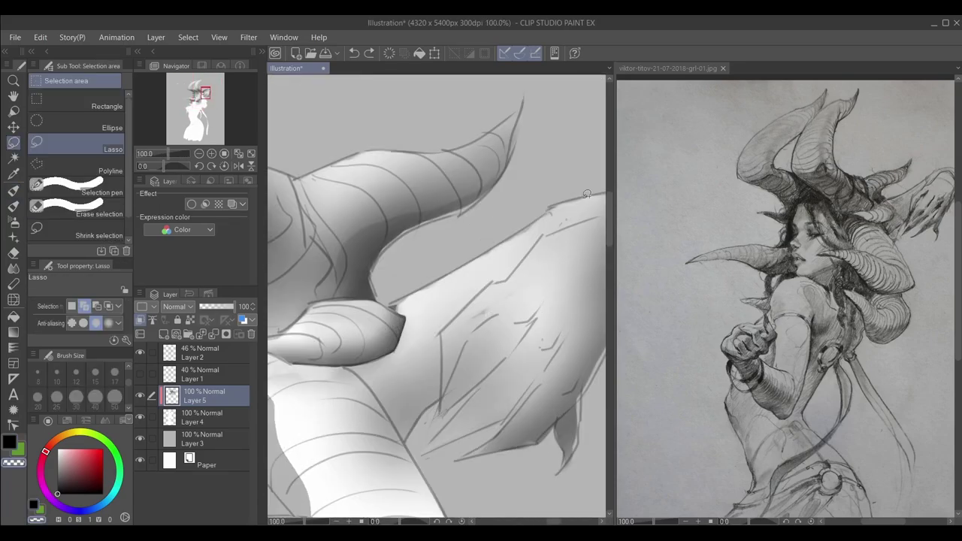
scroll(421, 346, down, 1)
mouse_move(367, 440)
mouse_down()
mouse_move(481, 376)
mouse_move(412, 254)
mouse_up()
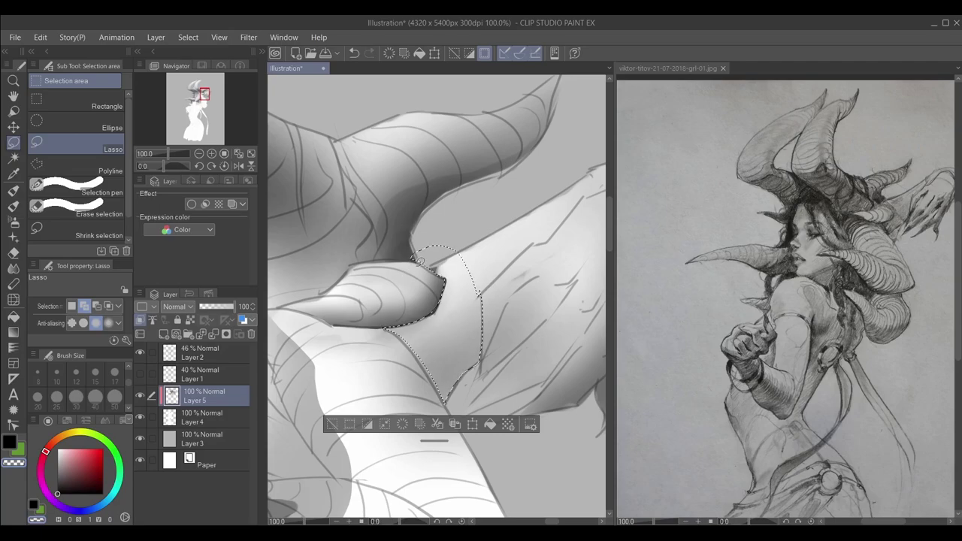
scroll(431, 367, up, 1)
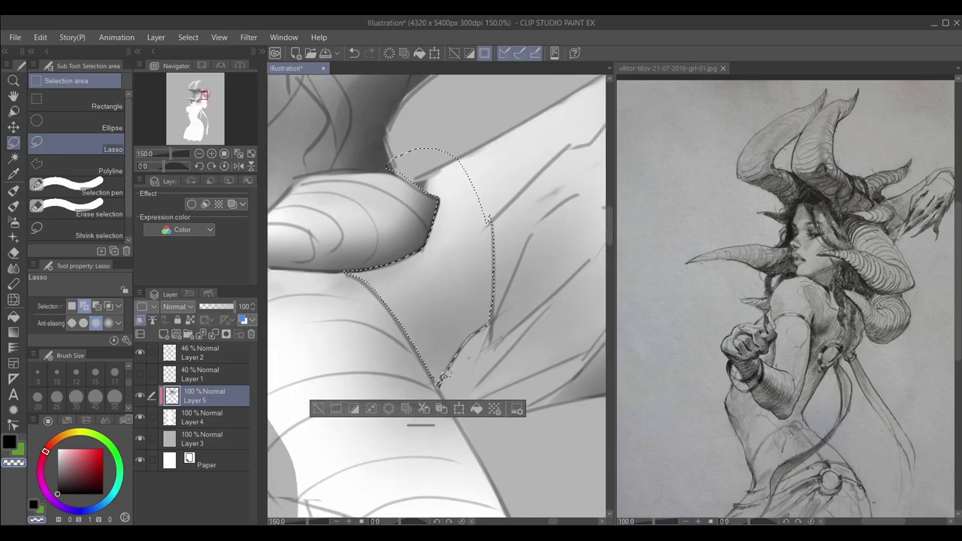
scroll(443, 346, down, 3)
key(p)
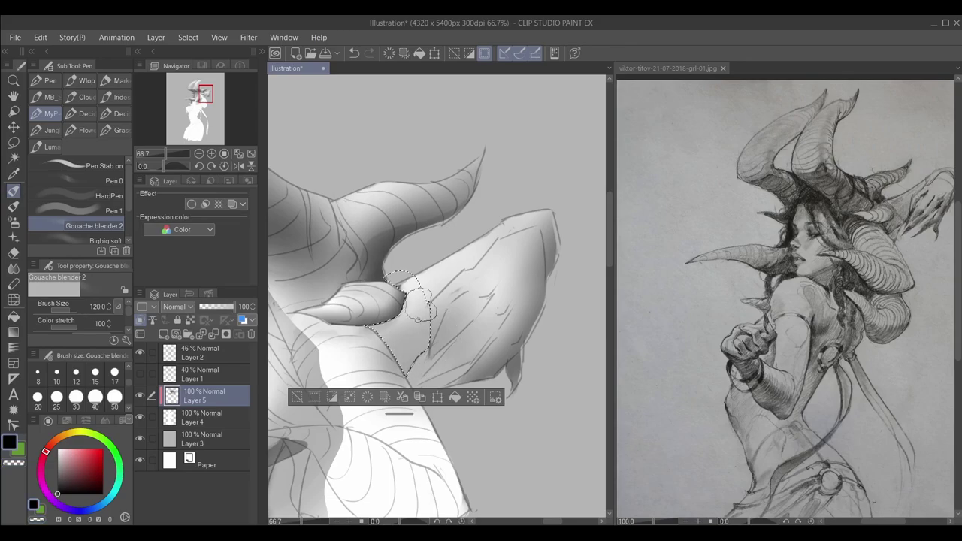
scroll(405, 346, down, 2)
key(period)
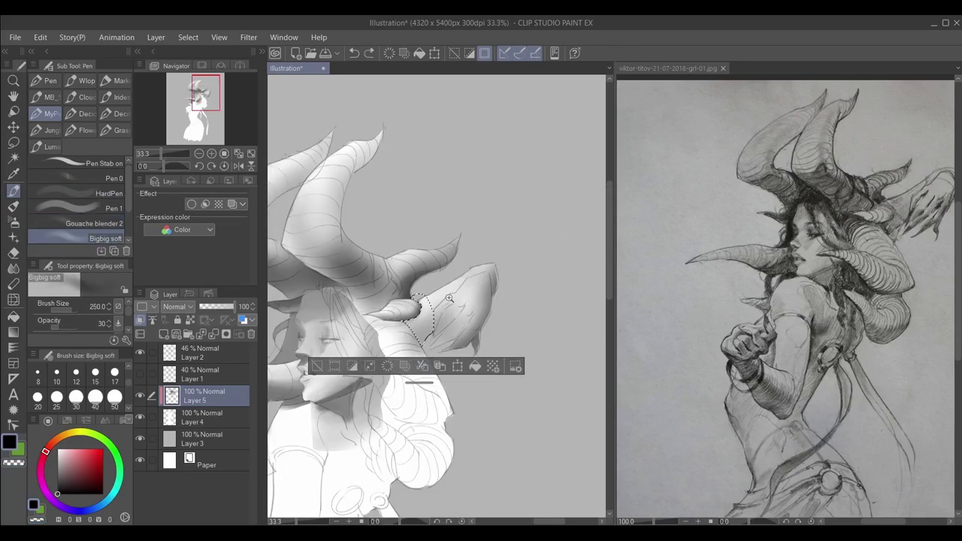
Extend the selection along the ear's upper rim, shade it with Bigbig soft at size 250, and deselect.
scroll(462, 292, up, 2)
key(m)
drag(464, 300, 431, 283)
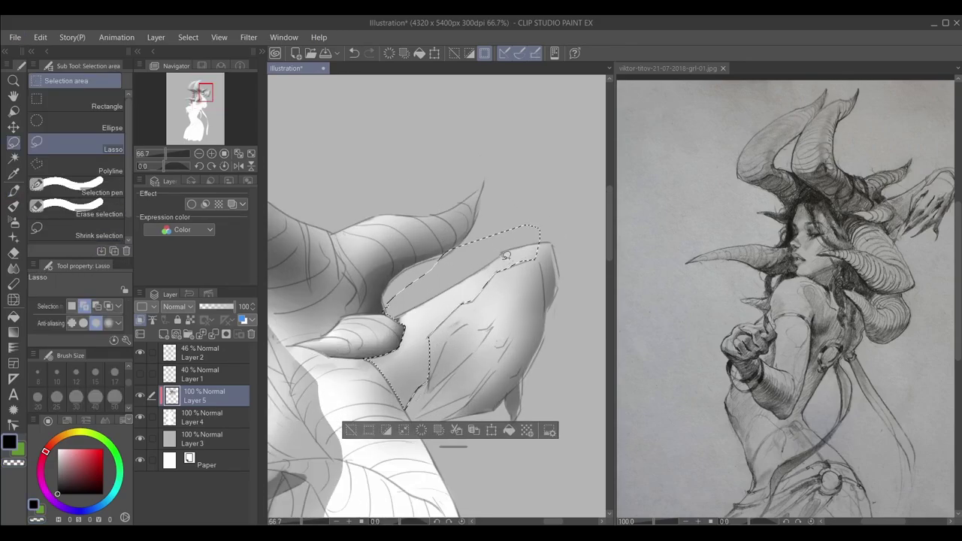
key(p)
scroll(576, 273, down, 2)
key(ctrl+d)
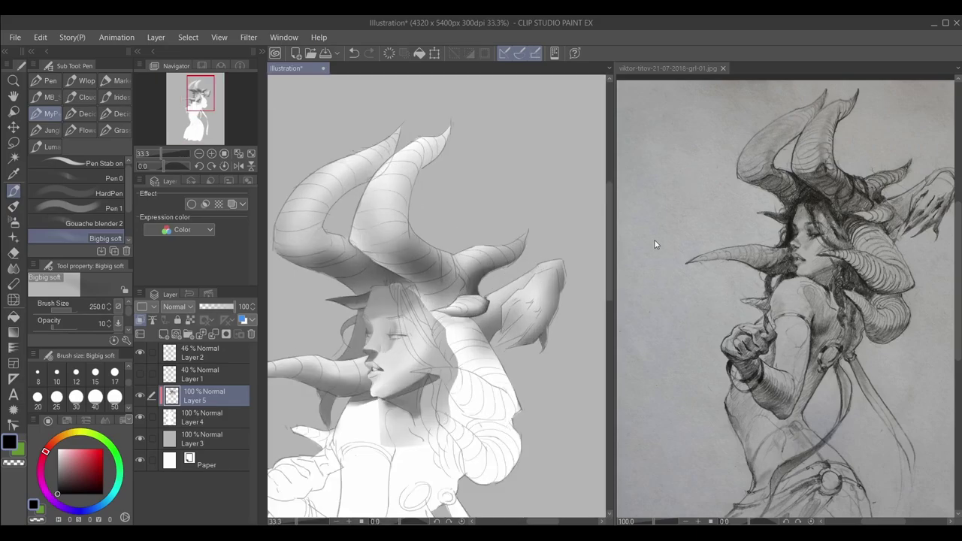
Add a soft light grey highlight inside the ear with Bigbig soft at size 25, undoing the unsuitable stroke.
scroll(526, 296, up, 3)
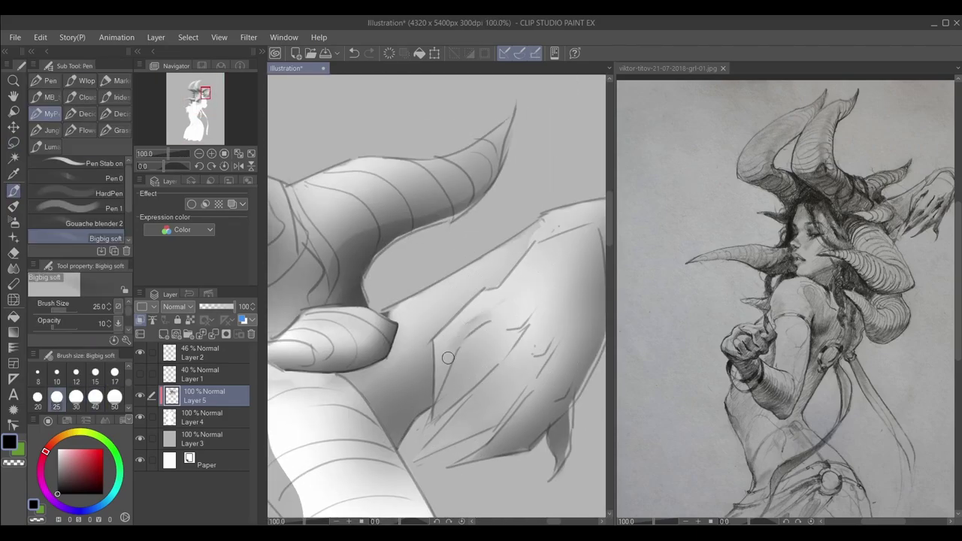
scroll(463, 352, up, 3)
scroll(463, 352, down, 2)
key(e)
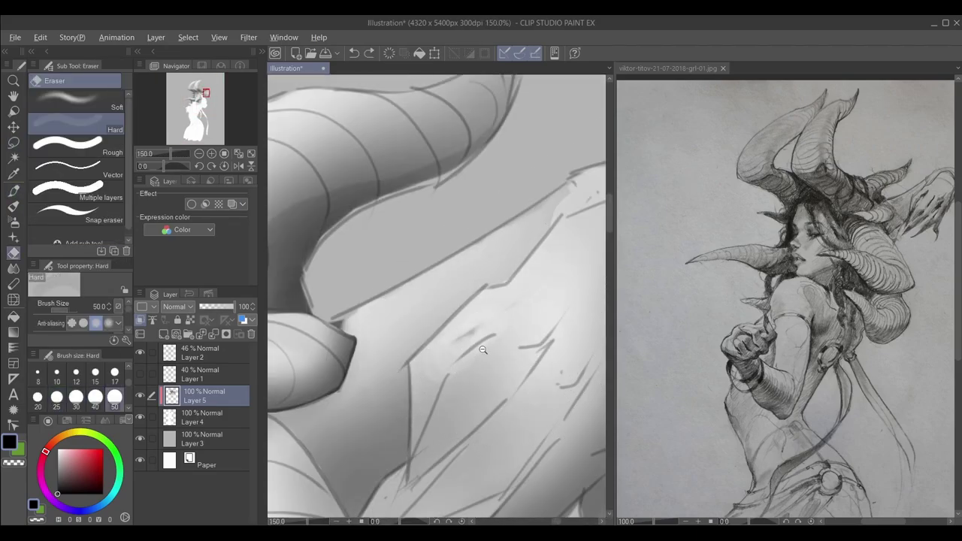
key(p)
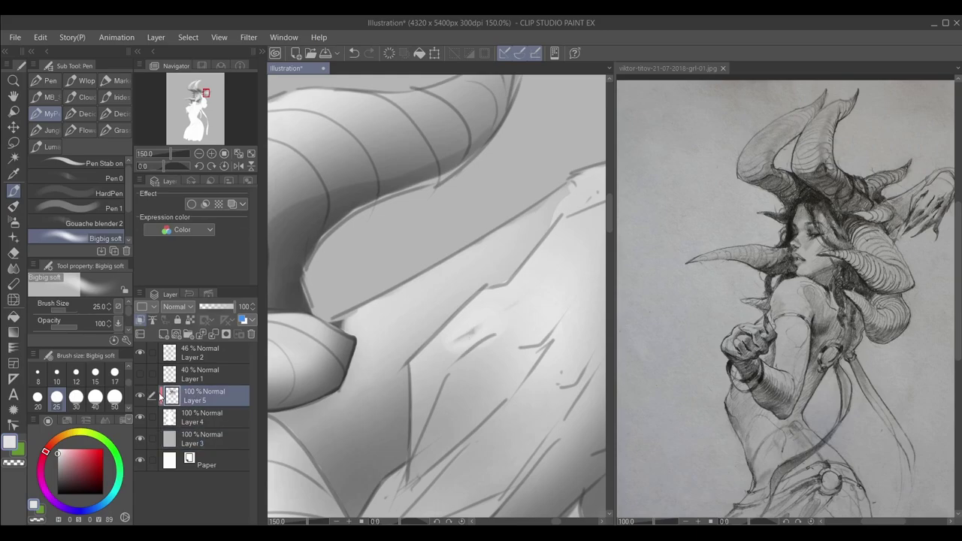
key(ctrl+z)
key(ctrl+y)
key(ctrl+z)
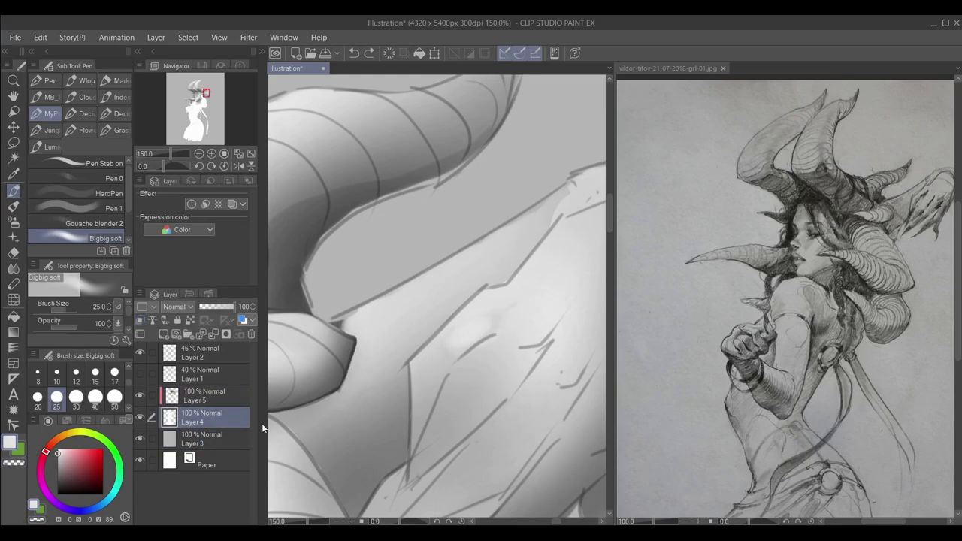
Paint a fold shadow inside the ear with HardPen and blend it on Layer 5 with Gouache blender 2 at size 17.
key(p)
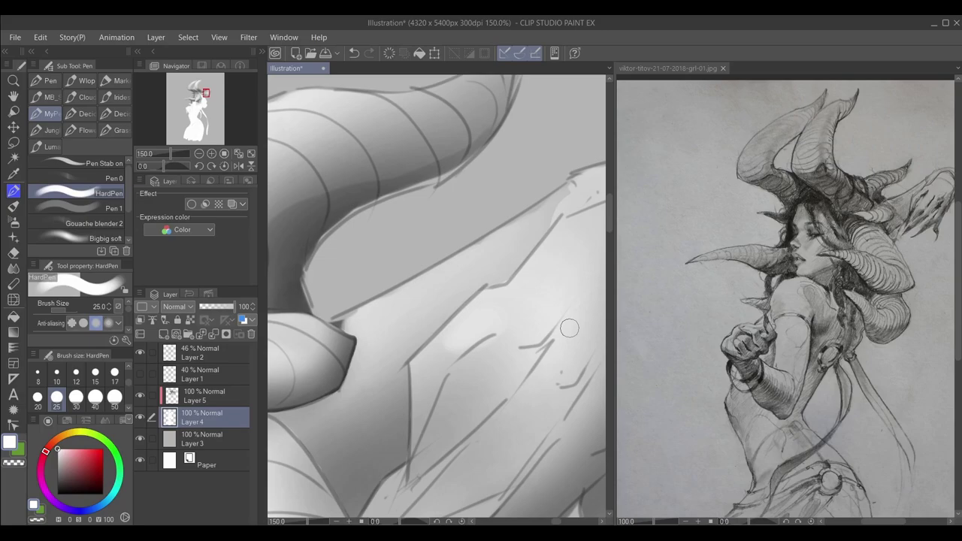
drag(294, 357, 220, 318)
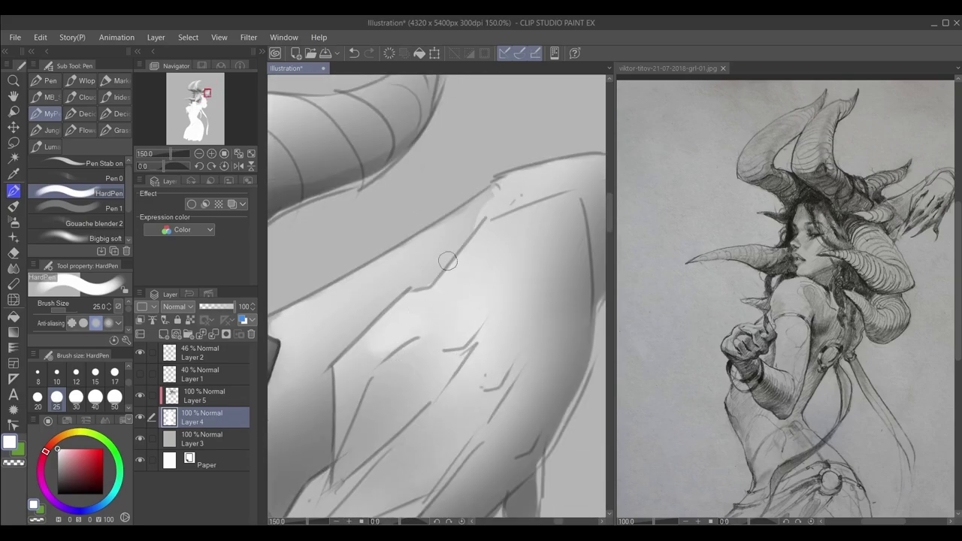
key(x)
mouse_move(380, 384)
mouse_down()
mouse_move(367, 361)
mouse_move(432, 319)
mouse_move(353, 421)
mouse_up()
key(alt+bracketright)
key(j)
drag(376, 365, 412, 324)
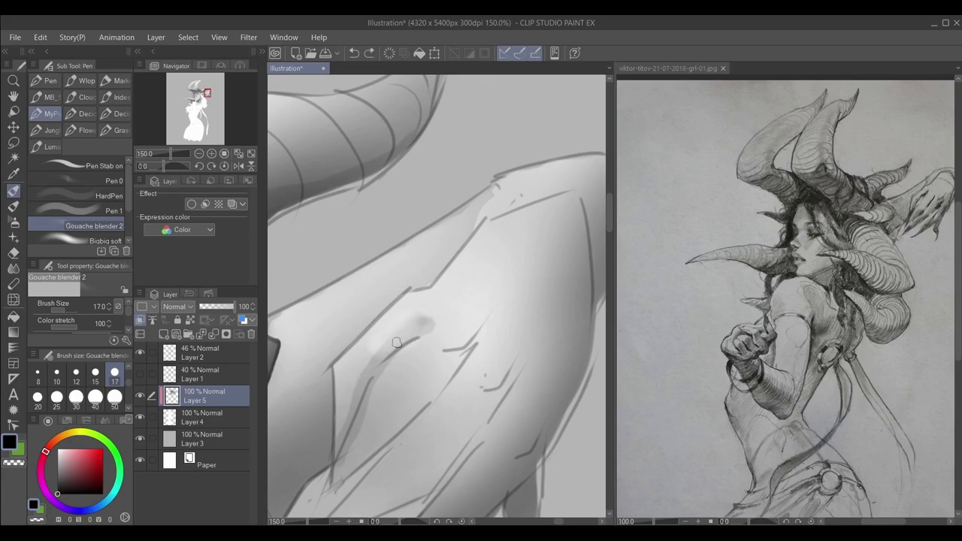
Erase the Layer 5 shading along the ear's inner fold with the Hard eraser at size 50, undoing the first stroke.
key(e)
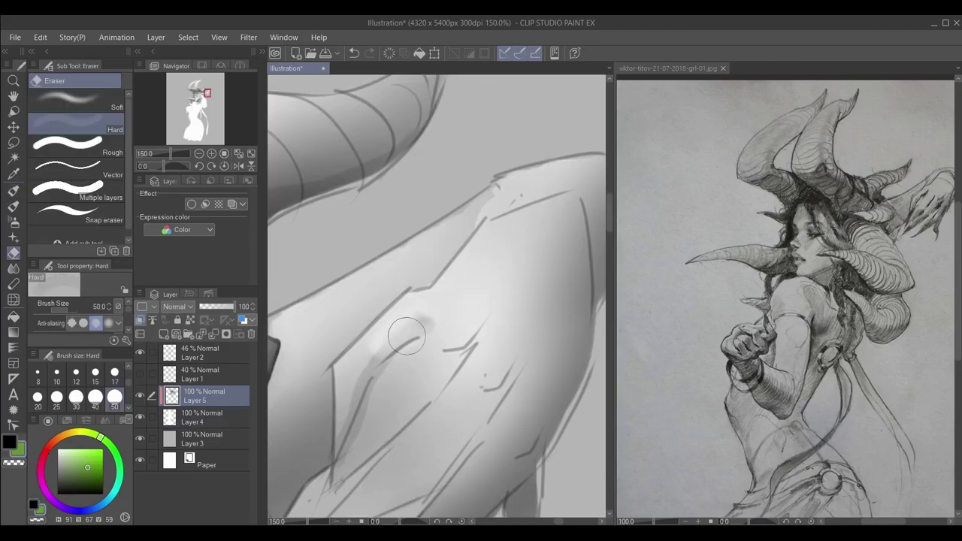
drag(427, 318, 351, 449)
key(ctrl+z)
drag(343, 368, 347, 481)
key(ctrl+minus)
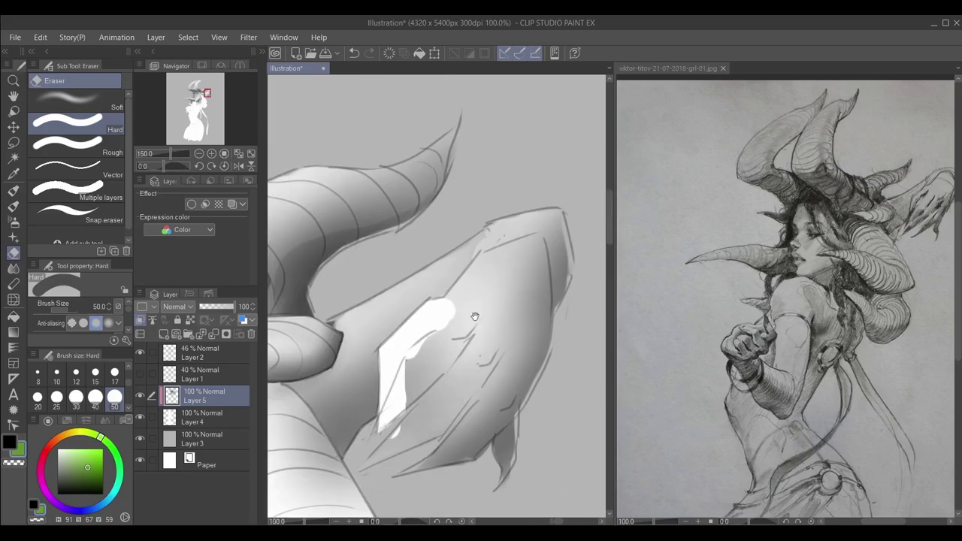
Undo the recent eraser strokes across the inner folds of the raised hand.
drag(413, 289, 392, 320)
key(ctrl+z)
key(ctrl+z)
key(ctrl+z)
key(ctrl+plus)
key(ctrl+plus)
Shade the hand's inner fold on Layer 5 with HardPen at size 25 and Bigbig soft, undoing the unsuitable stroke.
key(p)
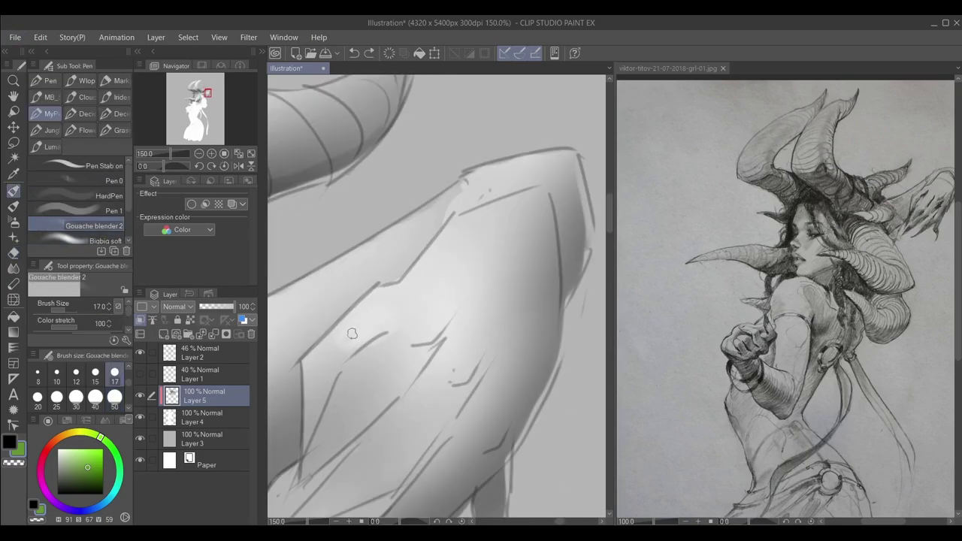
key(ctrl+minus)
key(ctrl+minus)
click(93, 195)
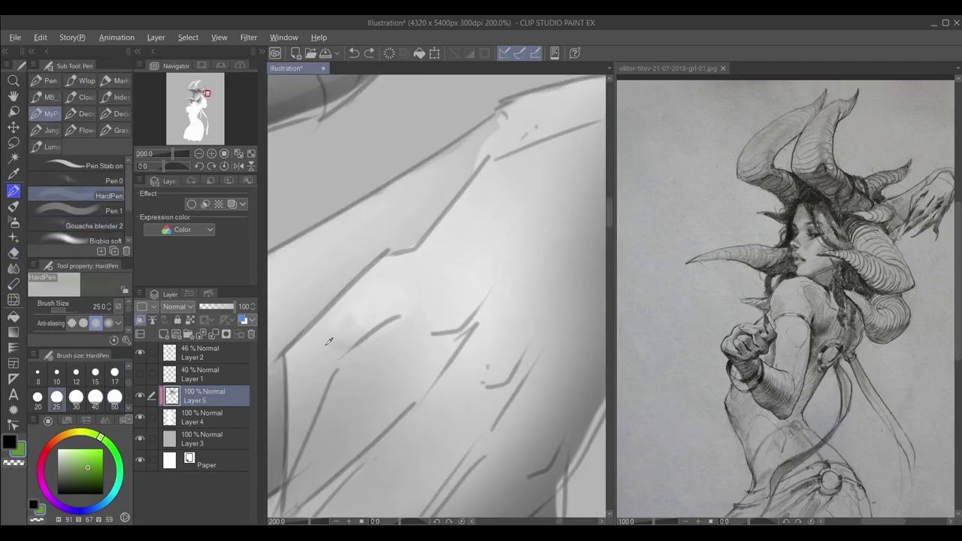
mouse_move(319, 335)
mouse_down()
mouse_move(424, 255)
mouse_move(423, 297)
mouse_move(399, 312)
mouse_move(432, 293)
mouse_move(361, 344)
mouse_move(398, 325)
mouse_up()
click(94, 240)
key(ctrl+z)
mouse_move(412, 297)
mouse_down()
mouse_move(354, 354)
mouse_move(310, 447)
mouse_move(360, 355)
mouse_move(328, 409)
mouse_up()
key(p)
drag(380, 381, 343, 404)
drag(413, 297, 360, 354)
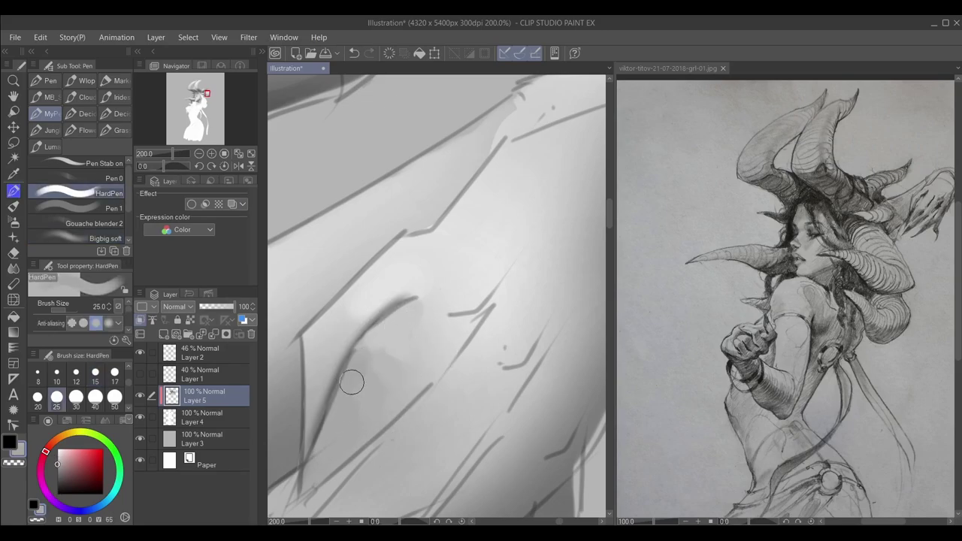
Paint lighter grey patches beside the fold shadow with HardPen at size 25, using a grey picked from the hand.
key(b)
alt+click(377, 369)
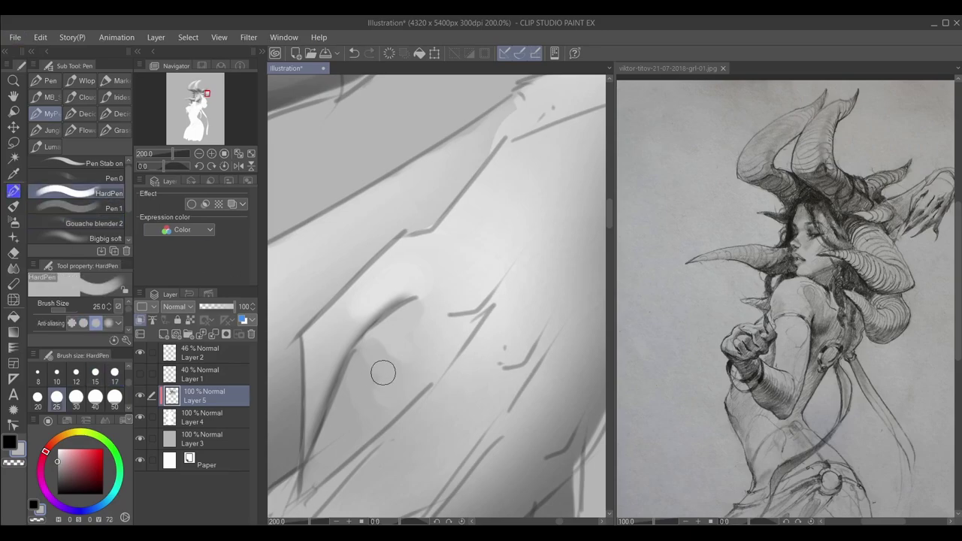
key(p)
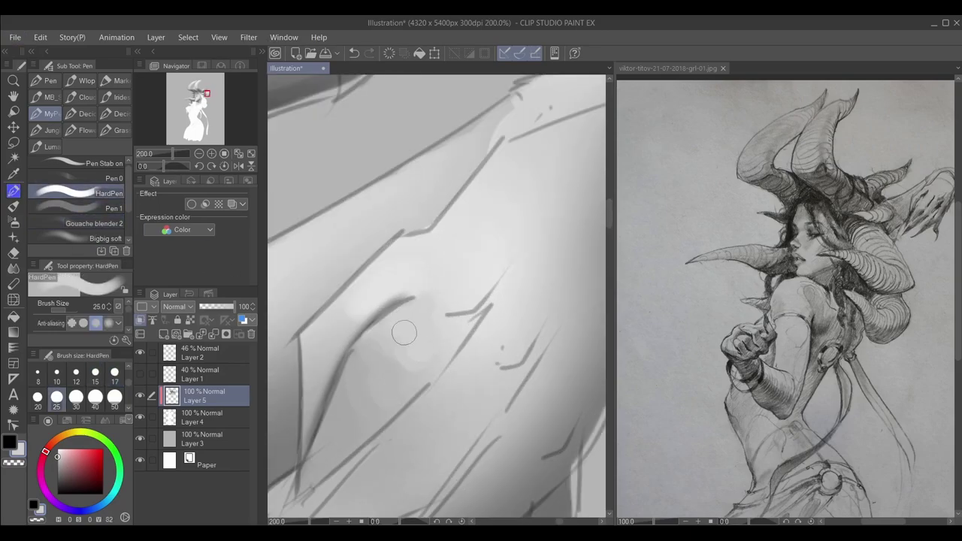
scroll(404, 333, down, 1)
Lasso the area between the fold line and the adjacent finger line, and darken it with Bigbig soft at size 25.
key(b)
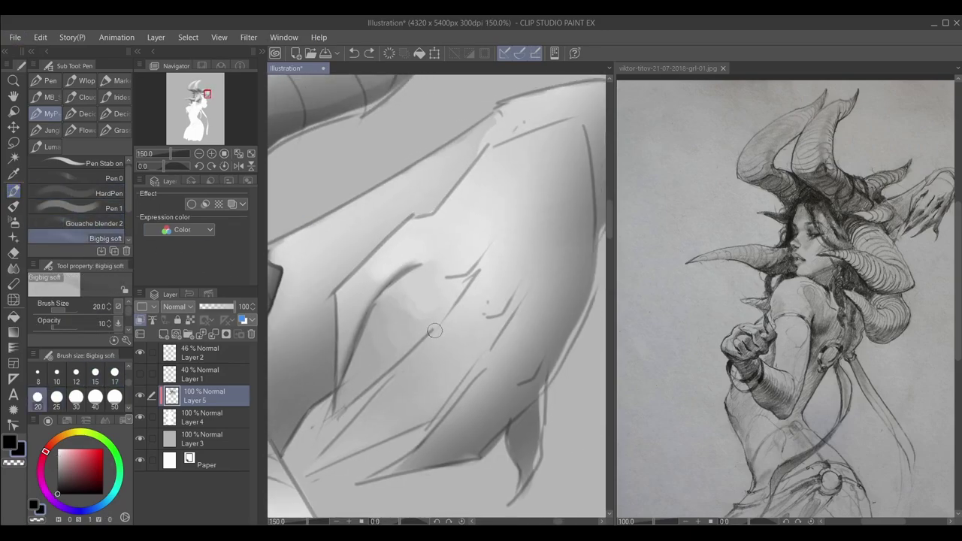
key(bracketright)
key(m)
drag(436, 239, 421, 259)
key(b)
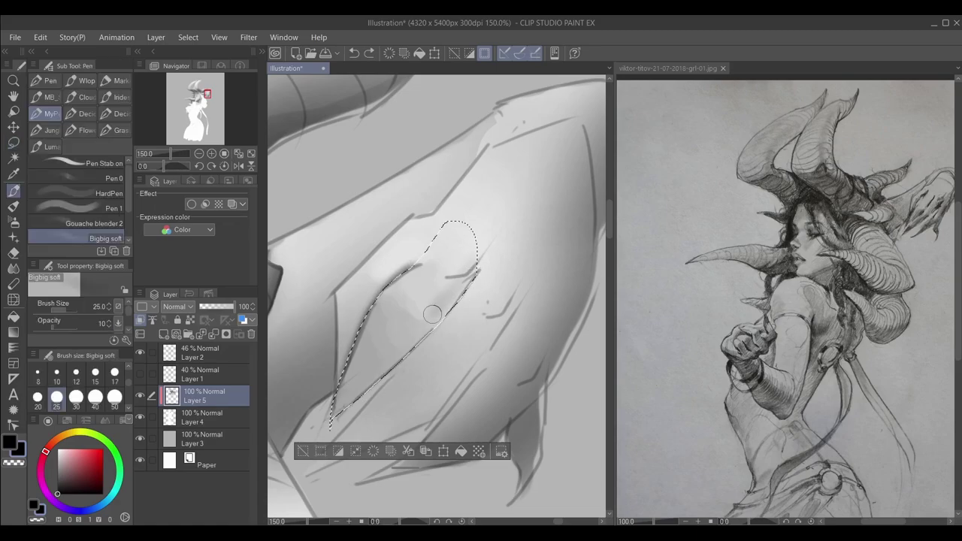
mouse_move(352, 384)
mouse_down()
mouse_move(421, 331)
mouse_move(472, 271)
mouse_up()
Paint a rounded light grey highlight in the selected fold with HardPen at size 25, and deselect.
key(b)
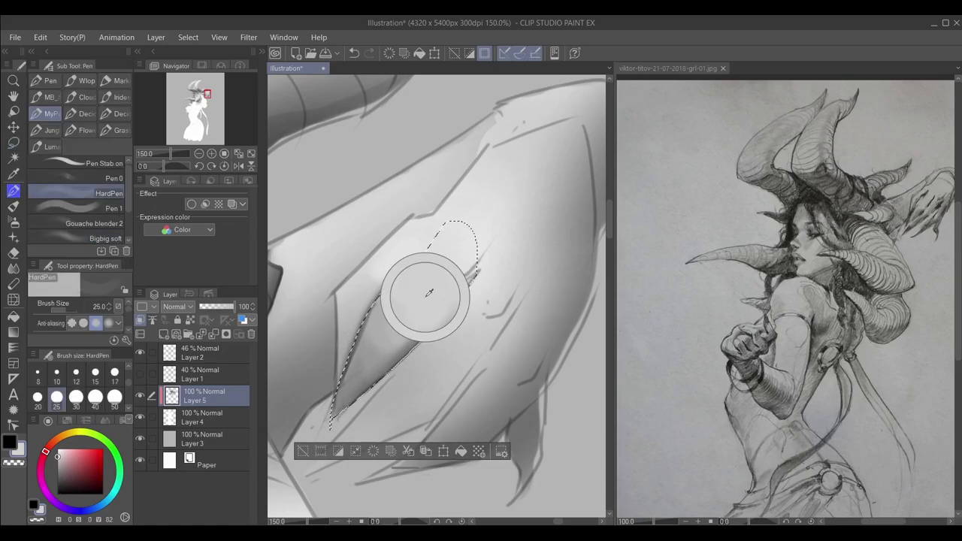
key(b)
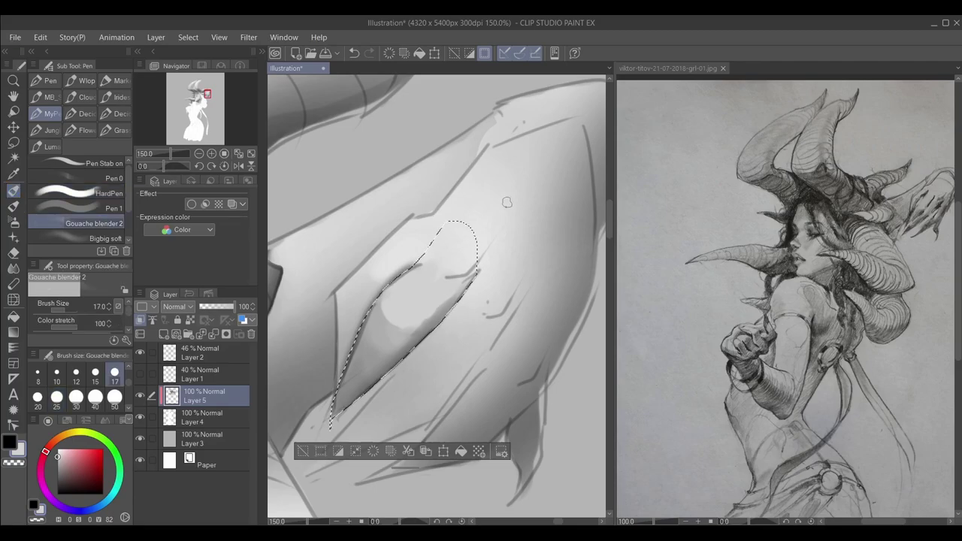
key(ctrl+d)
Lasso the next finger down to its tip, shade it in darker grey, undo the unsuitable stroke, and deselect.
key(m)
drag(481, 256, 407, 344)
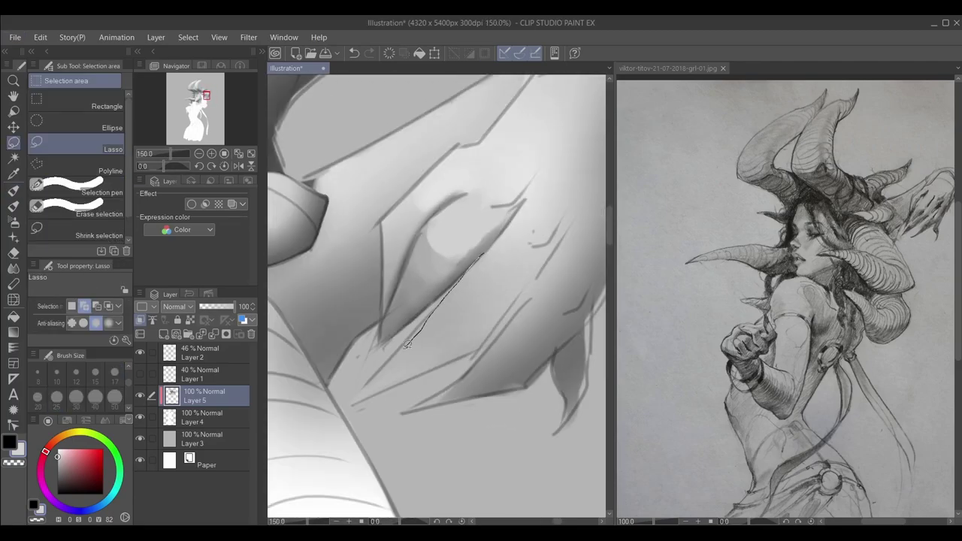
scroll(436, 329, up, 1)
drag(455, 292, 294, 473)
drag(594, 236, 549, 132)
scroll(451, 301, down, 1)
key(p)
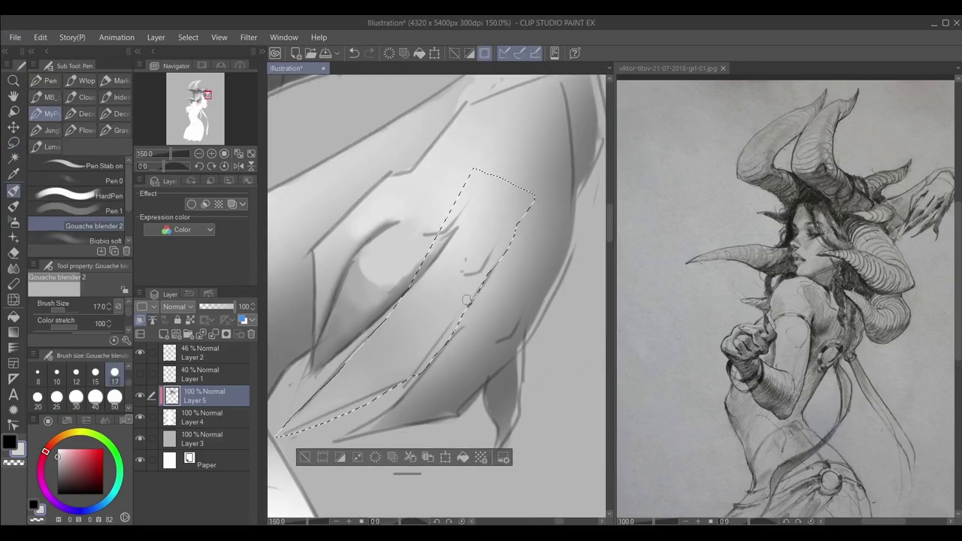
mouse_move(424, 361)
mouse_down()
mouse_move(491, 277)
mouse_move(459, 318)
mouse_move(498, 315)
mouse_move(464, 334)
mouse_move(437, 370)
mouse_move(488, 278)
mouse_move(492, 291)
mouse_move(434, 362)
mouse_move(491, 270)
mouse_move(332, 355)
mouse_move(368, 358)
mouse_move(398, 376)
mouse_move(332, 391)
mouse_move(378, 370)
mouse_move(388, 376)
mouse_move(349, 403)
mouse_move(337, 438)
mouse_up()
key(ctrl+z)
key(b)
key(ctrl+d)
Clean up the base around the fingertips on Layer 4 using HardPen at size 25 with transparent colour.
scroll(396, 393, down, 3)
click(188, 421)
key(ctrl+plus)
key(ctrl+plus)
key(ctrl+plus)
key(ctrl+plus)
click(102, 194)
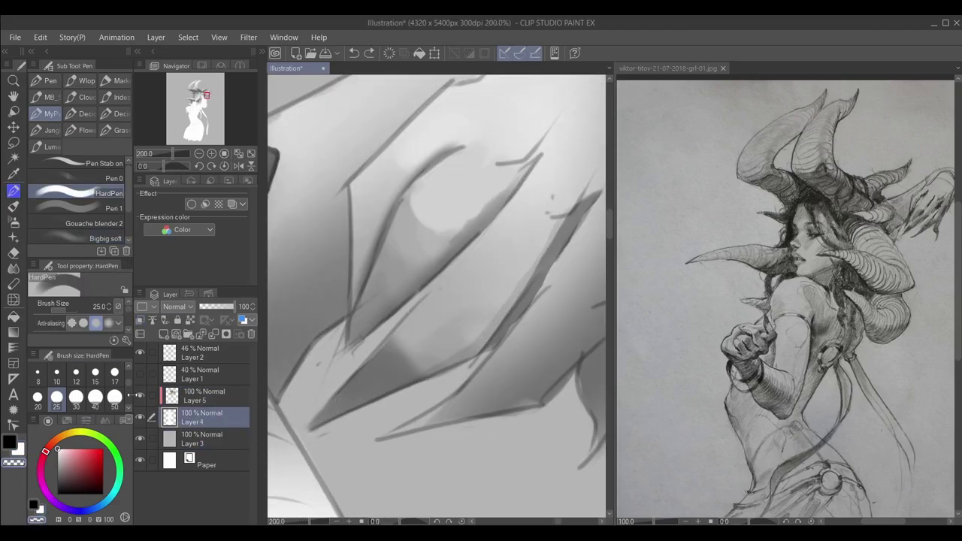
Blend the shading at the hand's outer edge on Layer 5 with Gouache blender 2 at size 17 and Bigbig soft at size 25.
click(192, 396)
scroll(409, 354, down, 2)
scroll(482, 264, up, 1)
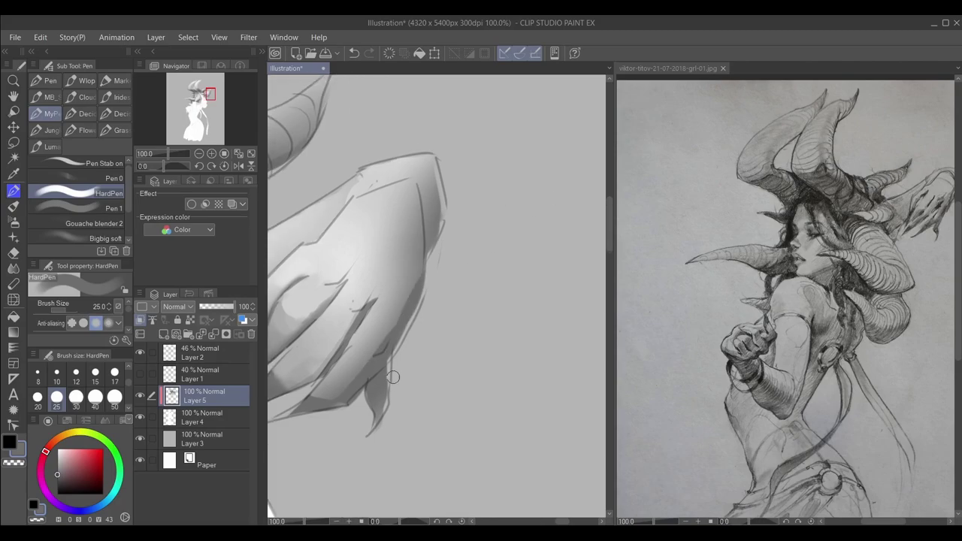
click(94, 224)
scroll(488, 299, up, 3)
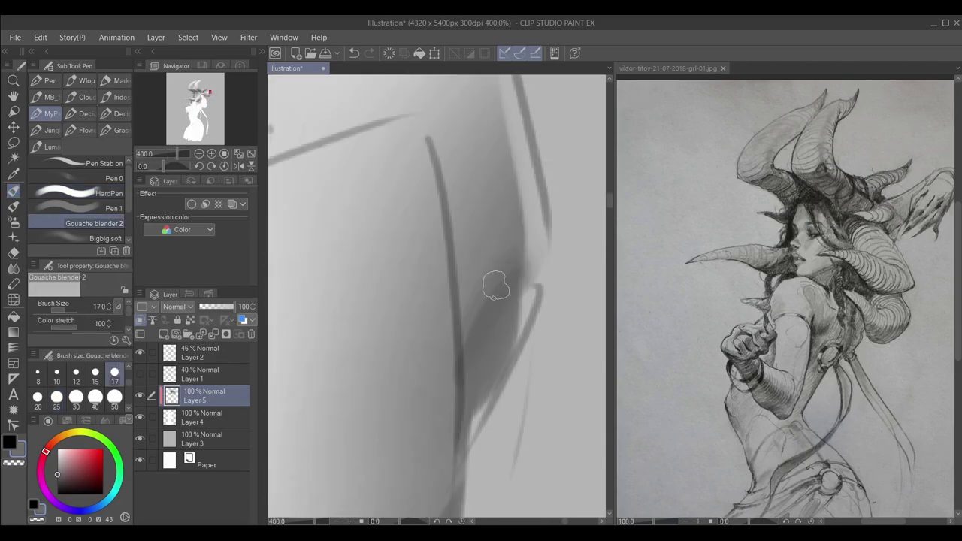
click(94, 238)
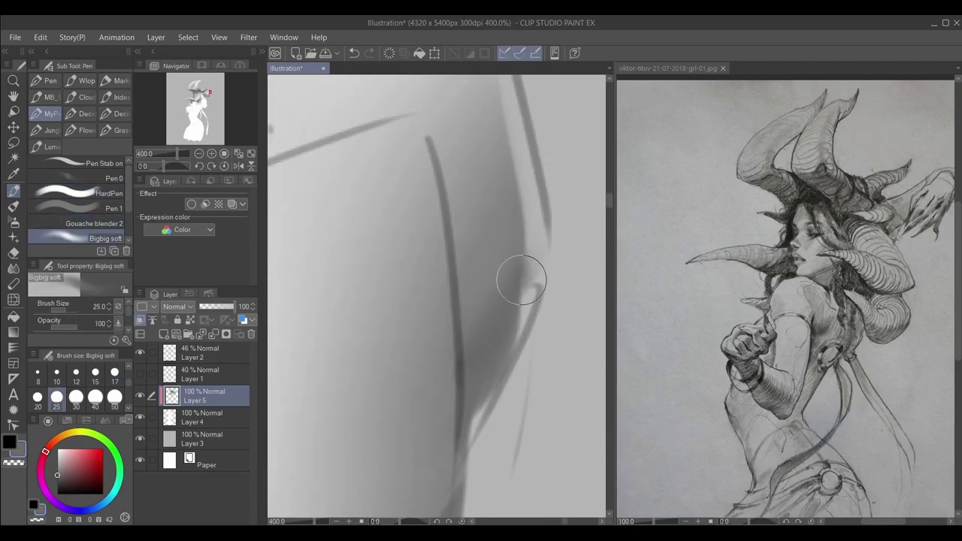
scroll(465, 308, down, 2)
scroll(466, 307, up, 2)
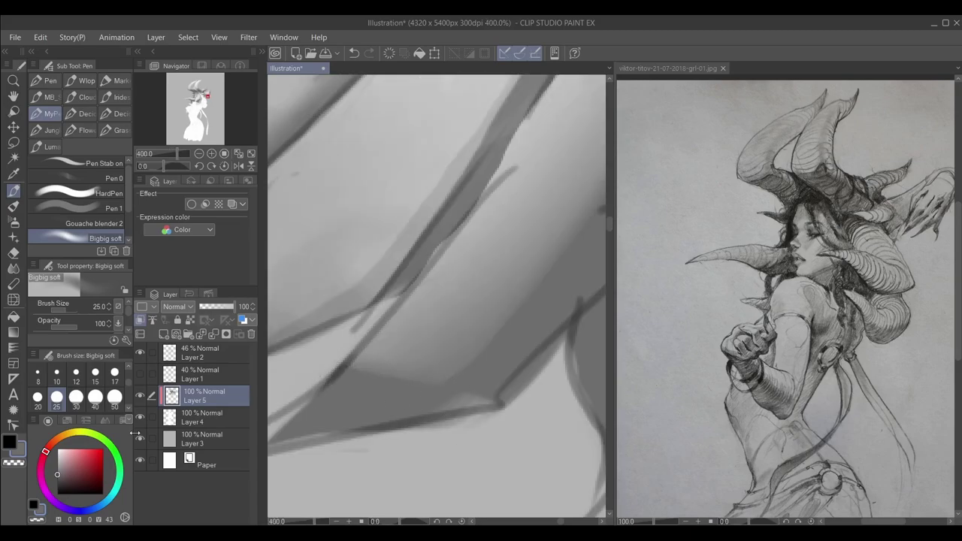
Erase the base spilling past the finger outlines on Layer 4 using HardPen at size 25 with transparent colour.
click(203, 438)
click(76, 194)
key(alt+])
scroll(456, 418, down, 2)
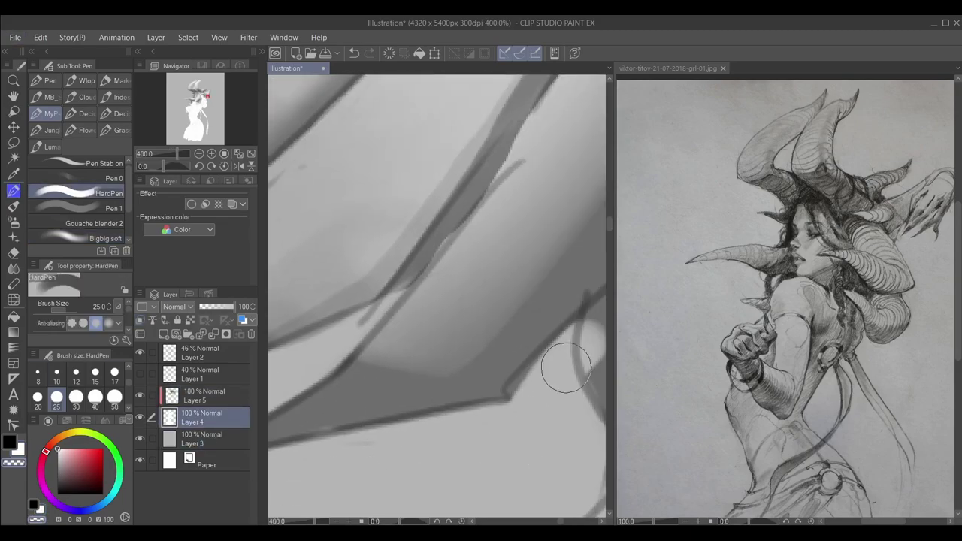
mouse_move(451, 412)
mouse_down()
mouse_move(445, 488)
mouse_move(474, 432)
mouse_up()
drag(476, 271, 466, 315)
scroll(511, 361, down, 3)
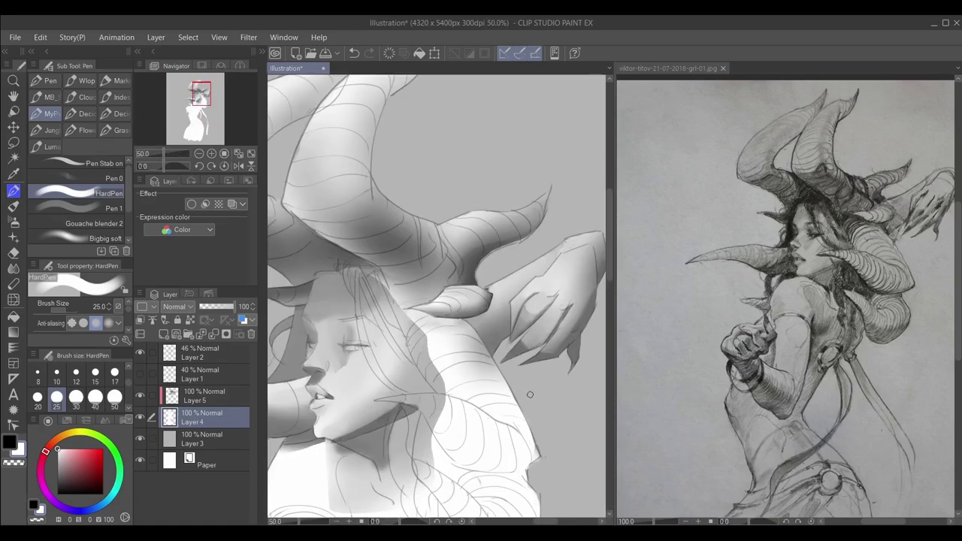
Lasso the curled horns beside the face on Layer 5, fitting the selection to their outlines.
mouse_move(571, 318)
mouse_down()
mouse_move(599, 316)
mouse_move(520, 257)
mouse_up()
key(m)
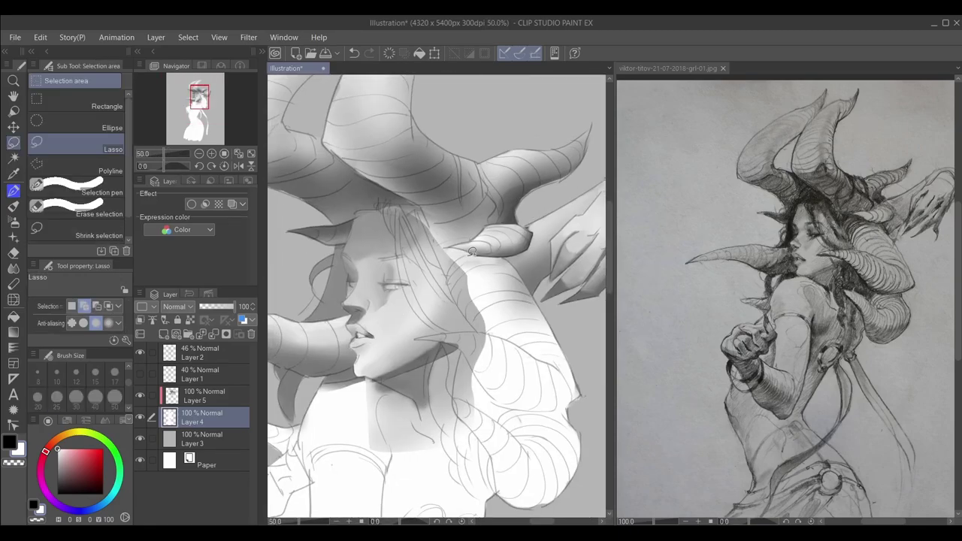
key(alt+])
drag(451, 394, 449, 397)
scroll(434, 260, up, 4)
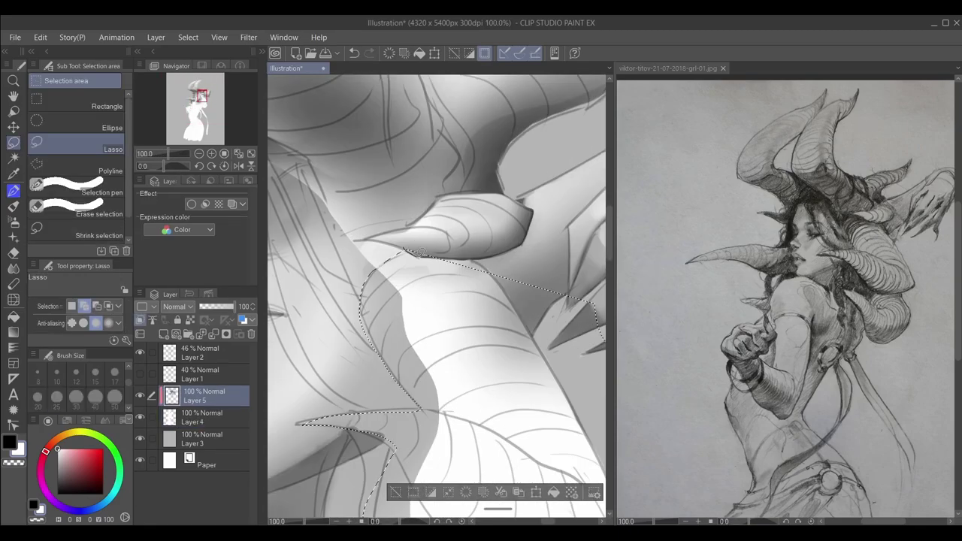
scroll(578, 286, down, 1)
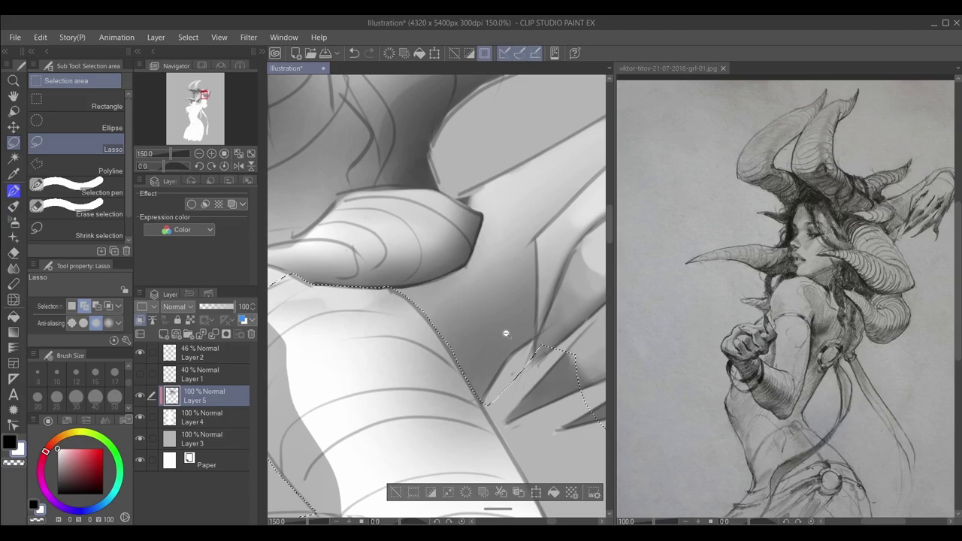
mouse_move(506, 333)
mouse_down()
mouse_move(461, 336)
mouse_move(491, 344)
mouse_move(449, 285)
mouse_move(409, 262)
mouse_move(431, 317)
mouse_move(386, 299)
mouse_move(398, 324)
mouse_move(373, 364)
mouse_move(431, 356)
mouse_move(325, 360)
mouse_up()
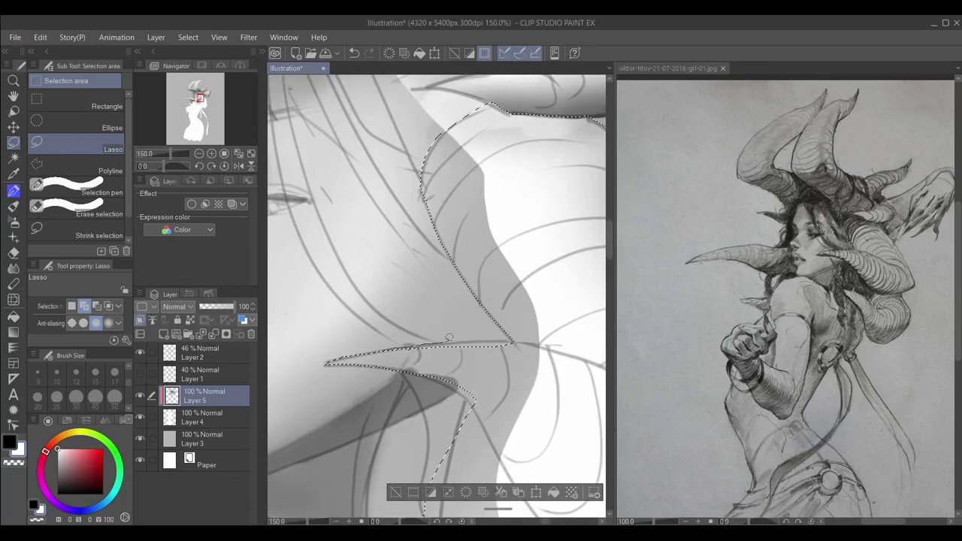
drag(449, 339, 534, 325)
Erase the stray grey inside the selected horns and shade the upper curl with Bigbig soft at size 170 and opacity 10.
scroll(527, 322, down, 5)
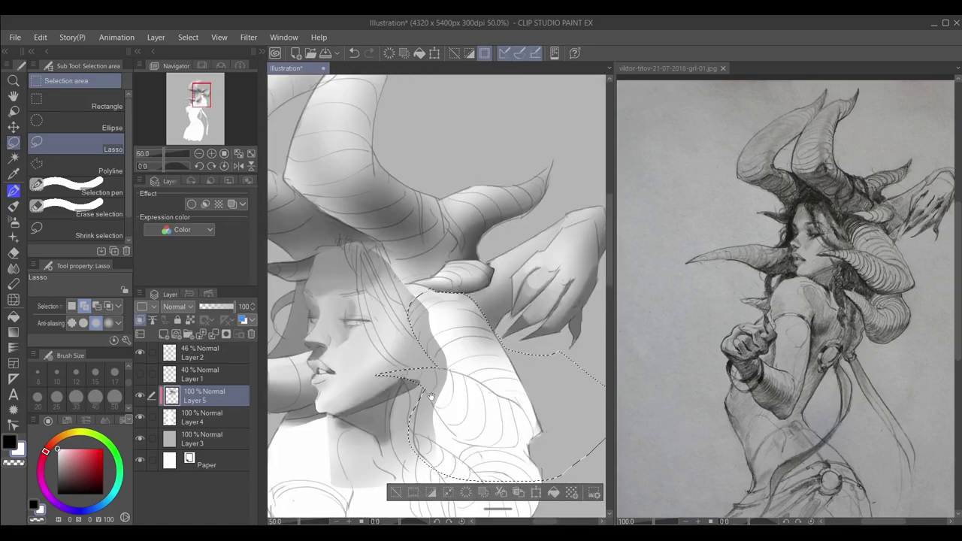
key(e)
scroll(441, 261, up, 2)
key(p)
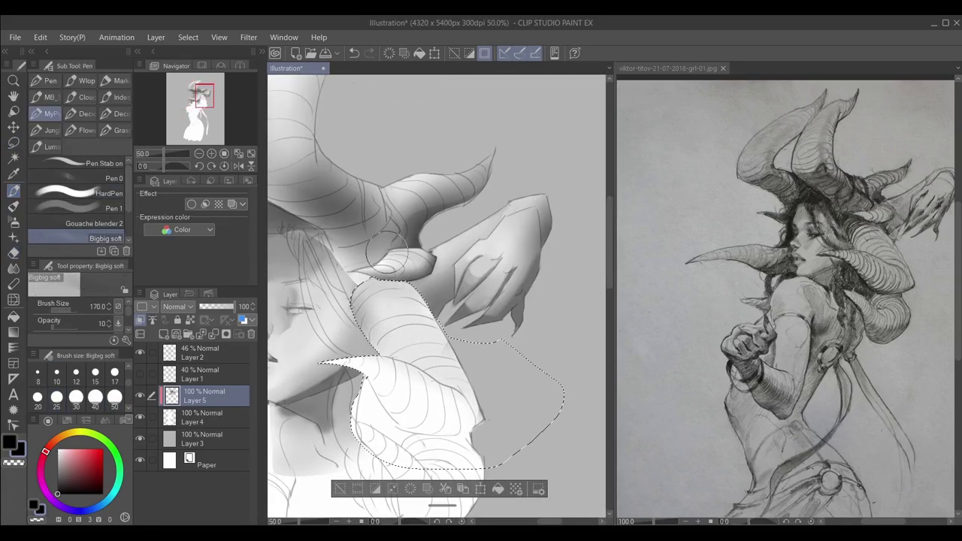
mouse_move(468, 412)
mouse_down()
mouse_move(481, 430)
mouse_move(467, 450)
mouse_move(475, 418)
mouse_move(466, 458)
mouse_up()
mouse_move(451, 391)
mouse_down()
mouse_move(506, 349)
mouse_move(470, 354)
mouse_move(438, 186)
mouse_up()
Remove the upper curl from the selection with the Lasso, following the front edge of the pointed horn below it.
key(m)
scroll(416, 311, up, 3)
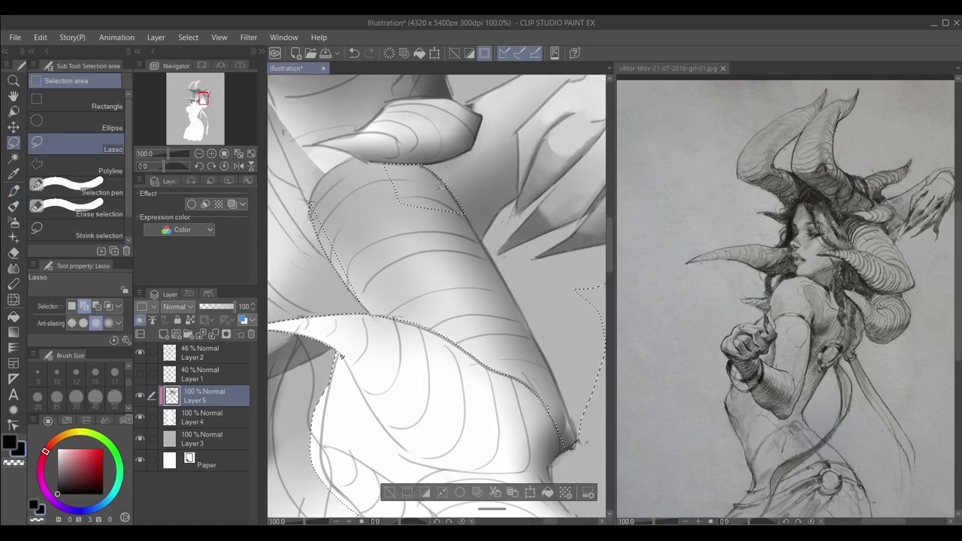
scroll(494, 366, up, 2)
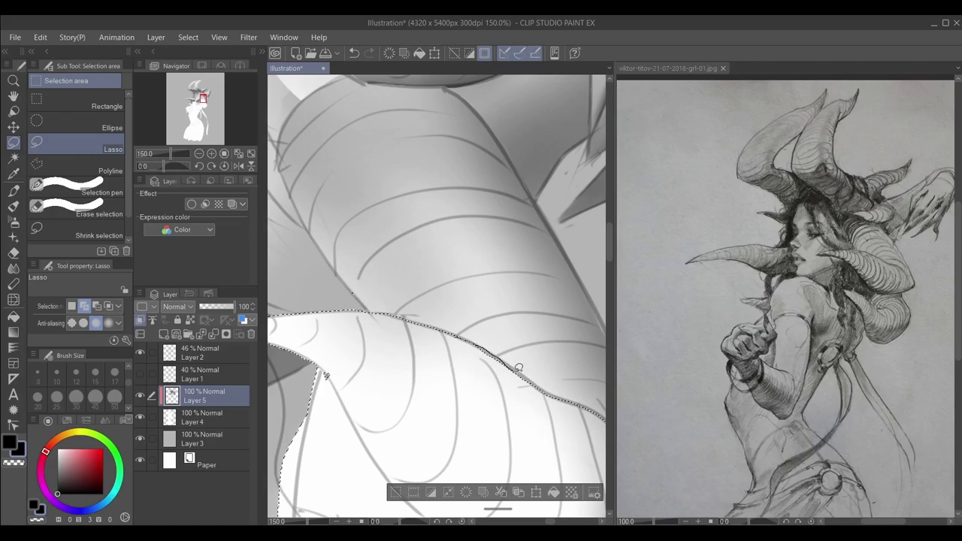
drag(519, 367, 447, 347)
scroll(481, 371, down, 4)
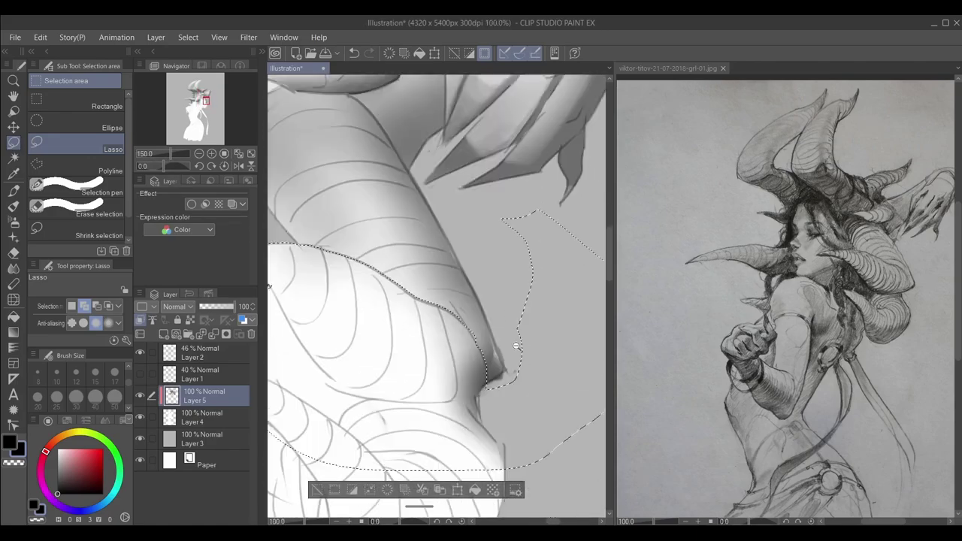
Shade the pointed front horn with Bigbig soft at size 170 and opacity 30, and deselect.
key(p)
scroll(486, 309, down, 1)
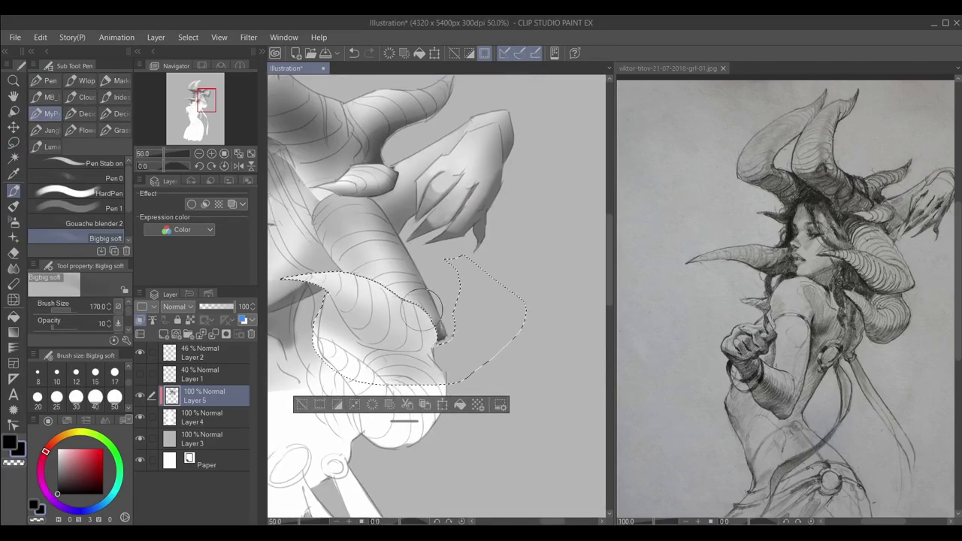
scroll(579, 320, down, 2)
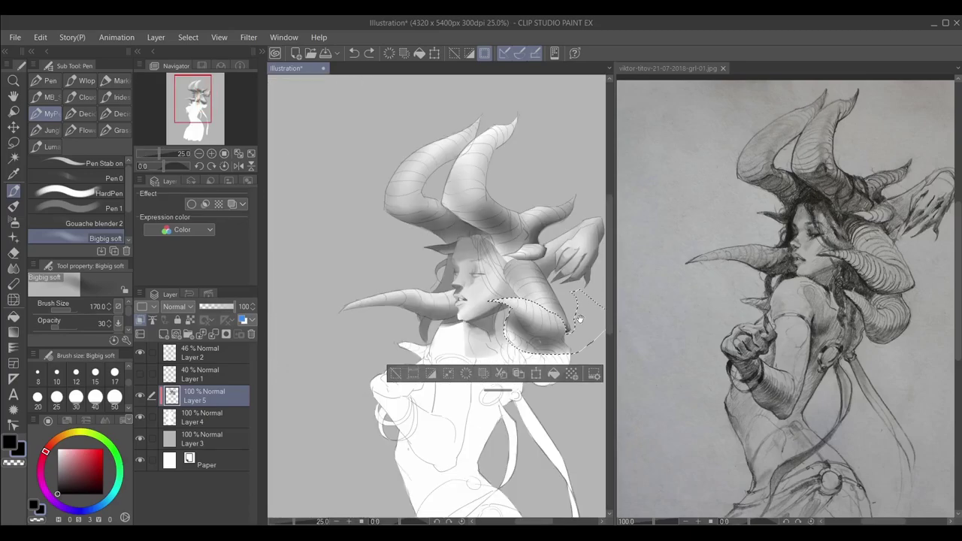
scroll(599, 342, up, 2)
key(ctrl+d)
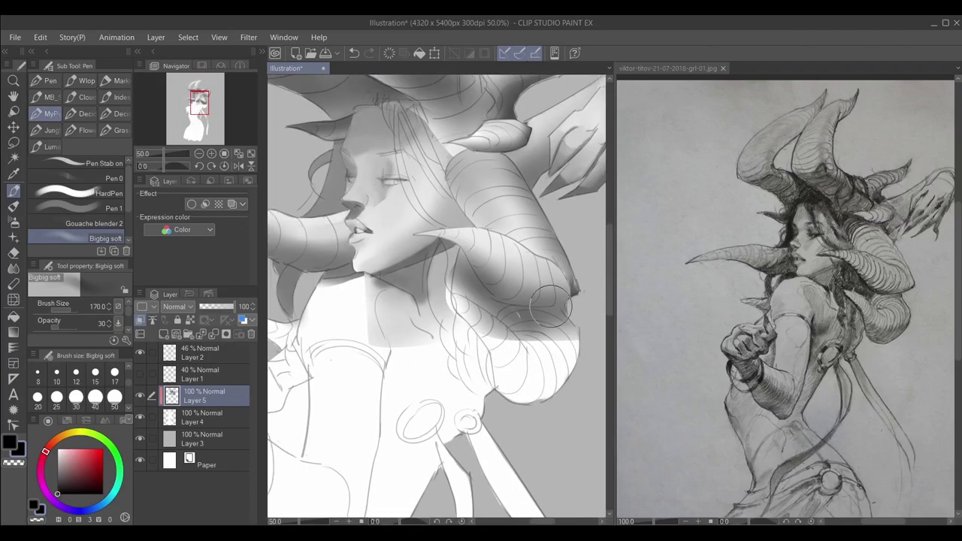
Lasso the lowest curled horn on Layer 5 along its boundary with the horn above.
key(m)
key(ctrl+z)
scroll(464, 243, up, 1)
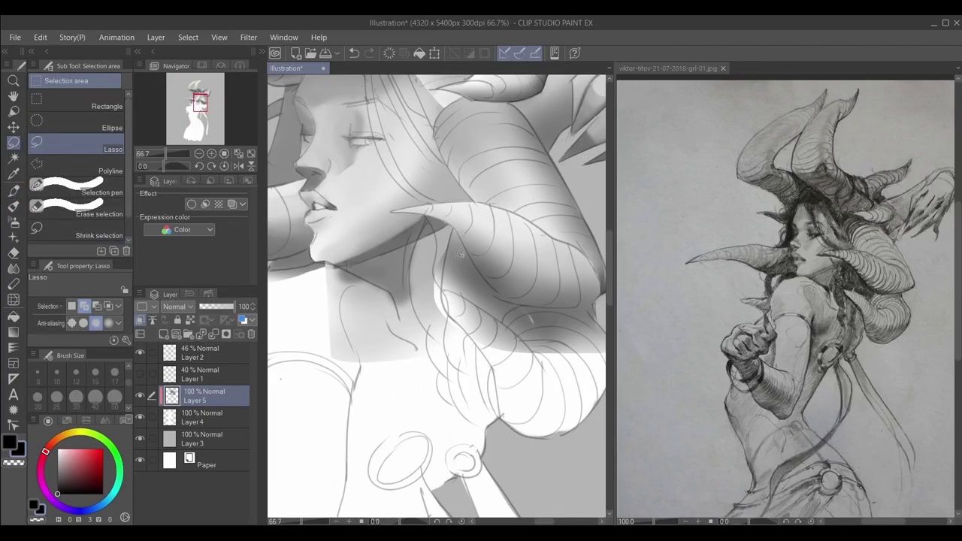
mouse_move(459, 254)
mouse_down()
mouse_move(410, 276)
mouse_move(408, 300)
mouse_up()
scroll(421, 297, up, 3)
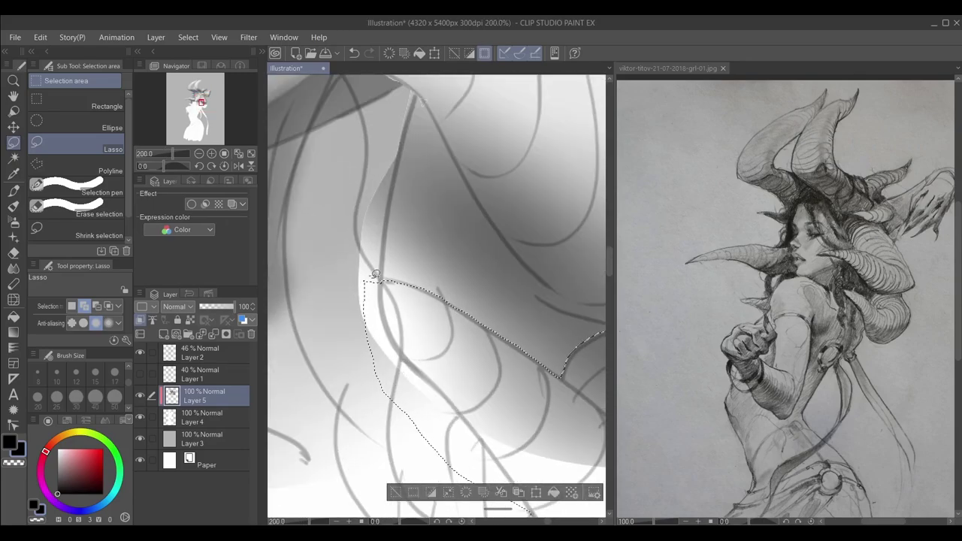
Clear the lowest horn with the Hard eraser at size 100, shade it with Bigbig soft at size 170, and deselect.
scroll(378, 289, down, 7)
scroll(533, 244, up, 1)
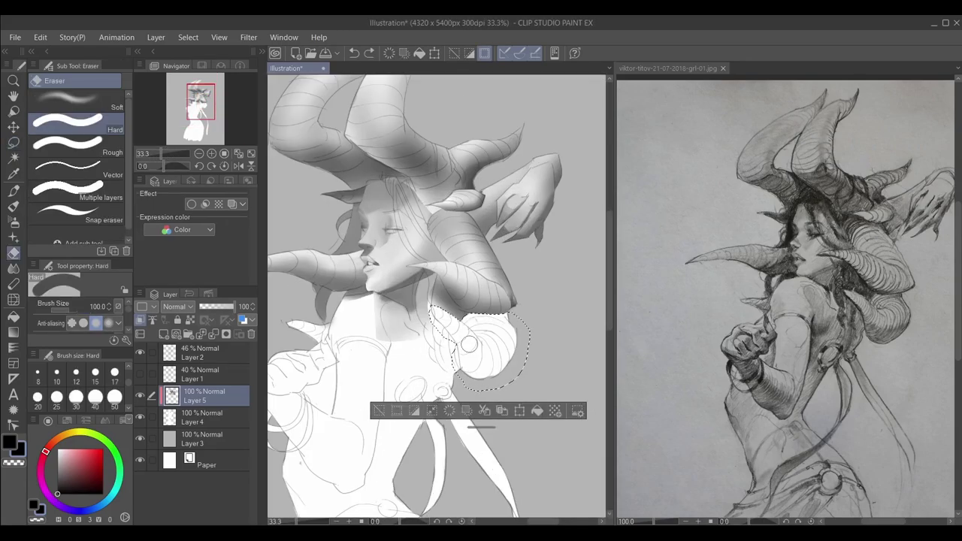
key(p)
mouse_move(455, 308)
mouse_down()
mouse_move(488, 330)
mouse_move(498, 317)
mouse_move(465, 299)
mouse_move(506, 310)
mouse_move(501, 326)
mouse_move(521, 374)
mouse_move(437, 348)
mouse_move(482, 360)
mouse_move(541, 315)
mouse_move(439, 320)
mouse_move(489, 361)
mouse_up()
scroll(526, 316, down, 1)
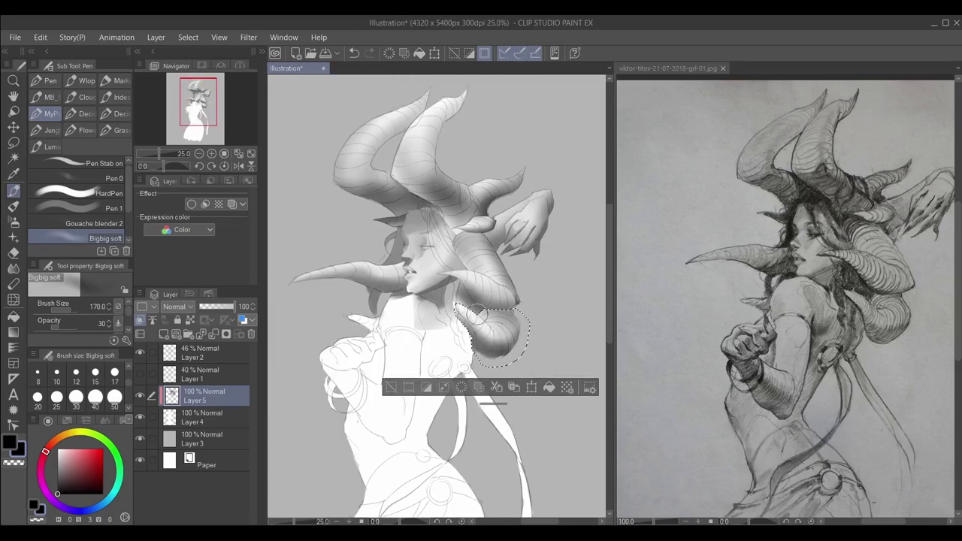
key(ctrl+d)
Try to lasso the lowest curled horn on Layer 4 along its boundary with the horn above.
scroll(581, 260, up, 1)
scroll(580, 259, up, 3)
key(alt+bracketleft)
key(p)
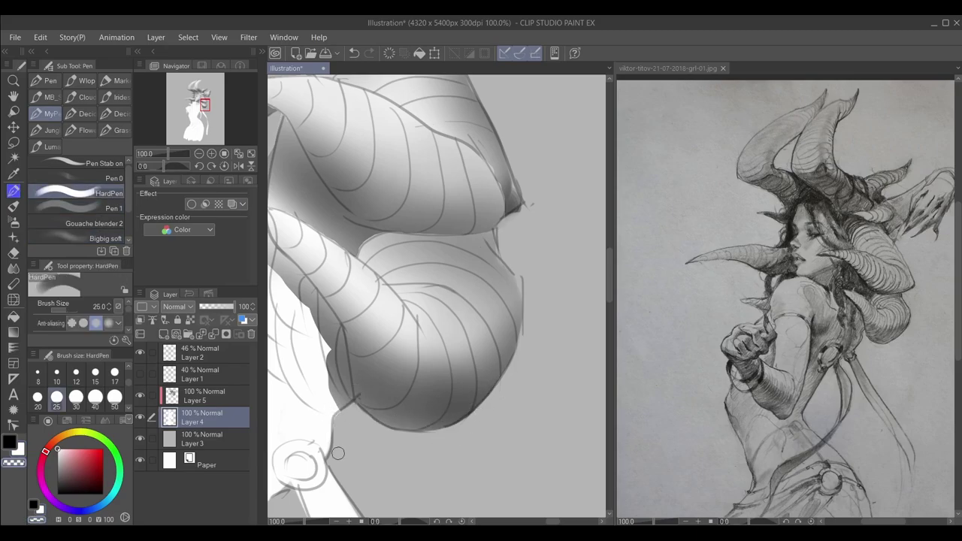
scroll(565, 289, up, 1)
key(m)
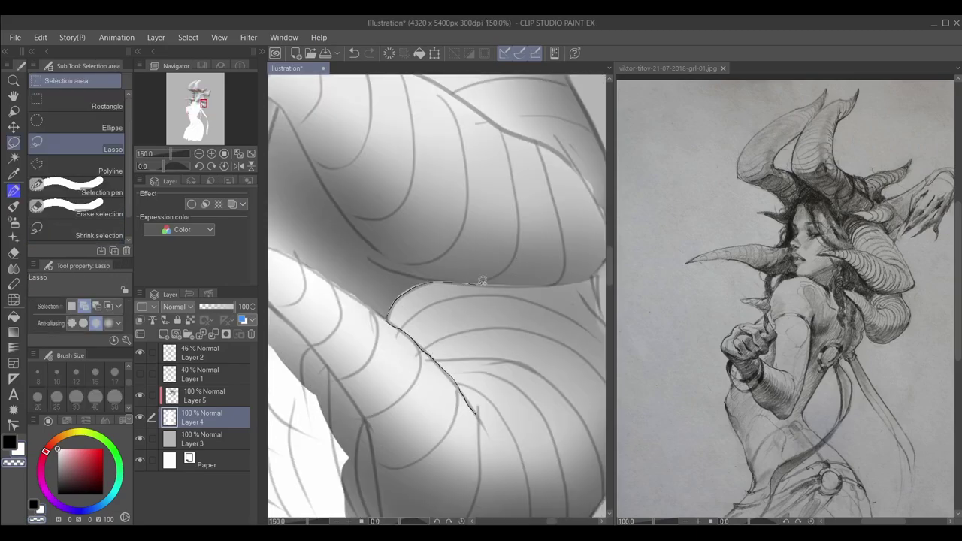
drag(483, 280, 519, 391)
scroll(522, 324, down, 1)
key(p)
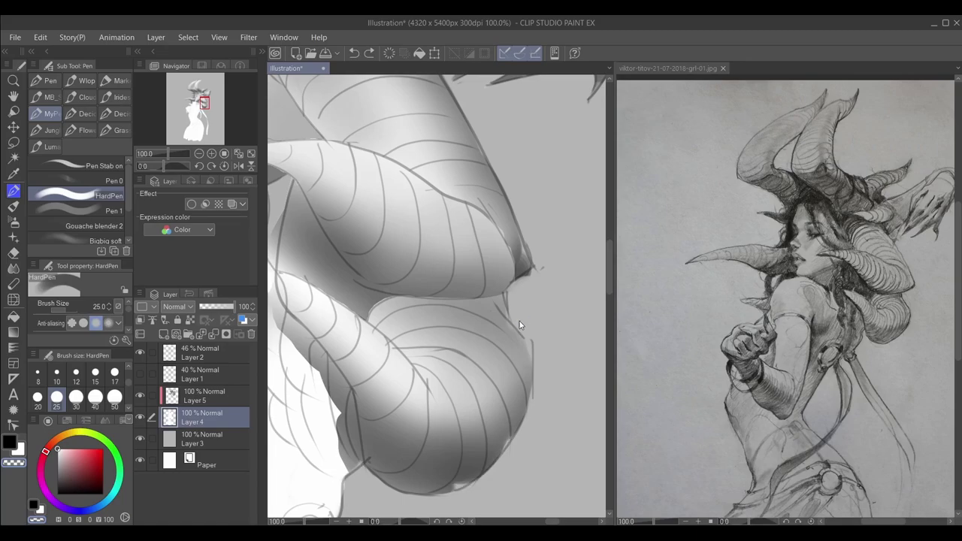
Refine the Lasso selection of the lowest curled horn along its upper boundary and around its outer side.
scroll(519, 325, up, 2)
key(m)
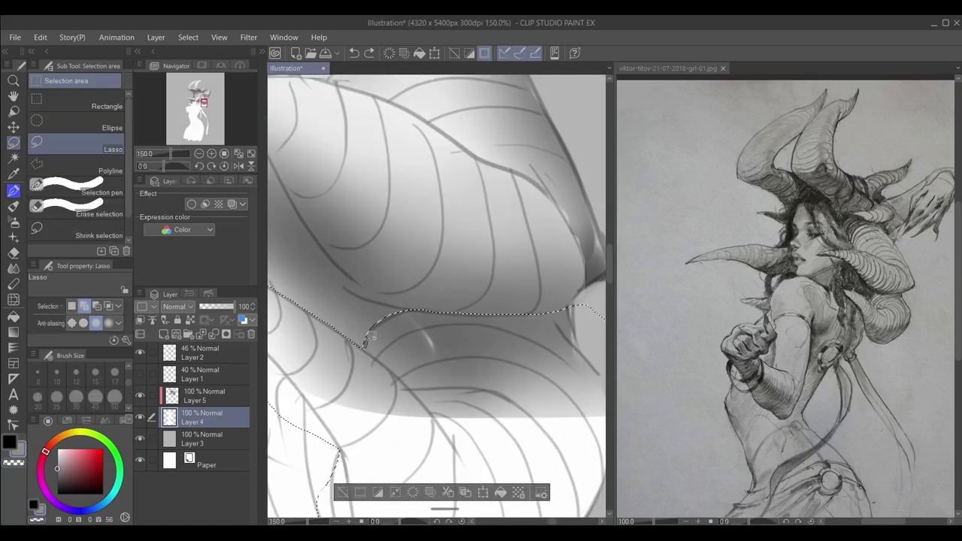
scroll(396, 303, up, 5)
scroll(467, 268, down, 2)
mouse_move(403, 295)
mouse_down()
mouse_move(322, 272)
mouse_move(467, 268)
mouse_move(426, 266)
mouse_move(546, 251)
mouse_move(335, 284)
mouse_up()
scroll(438, 288, down, 4)
mouse_move(432, 275)
mouse_down()
mouse_move(439, 288)
mouse_move(575, 354)
mouse_up()
Start reshading the selected lowest horn on Layer 5 with Bigbig soft at size 170 and opacity 50.
key(p)
key(alt+bracketright)
drag(556, 300, 526, 444)
click(98, 239)
mouse_move(556, 286)
mouse_down()
mouse_move(498, 378)
mouse_move(477, 378)
mouse_up()
mouse_move(481, 271)
mouse_down()
mouse_move(557, 301)
mouse_move(526, 436)
mouse_move(548, 347)
mouse_move(527, 421)
mouse_move(459, 376)
mouse_up()
drag(466, 316, 382, 352)
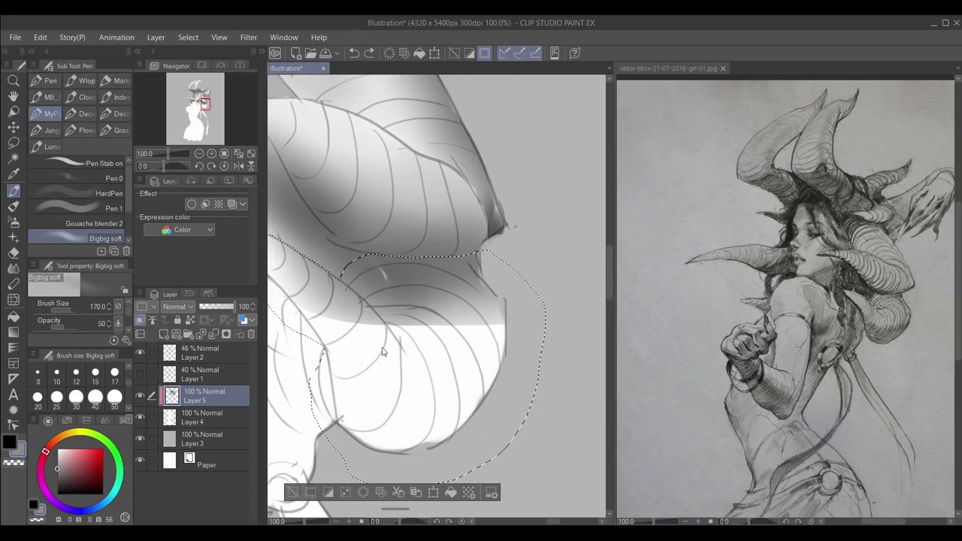
Blend the lowest horn's shading with Bigbig soft at size 170, using opacity 10 and 30, and deselect.
click(41, 326)
scroll(440, 418, down, 1)
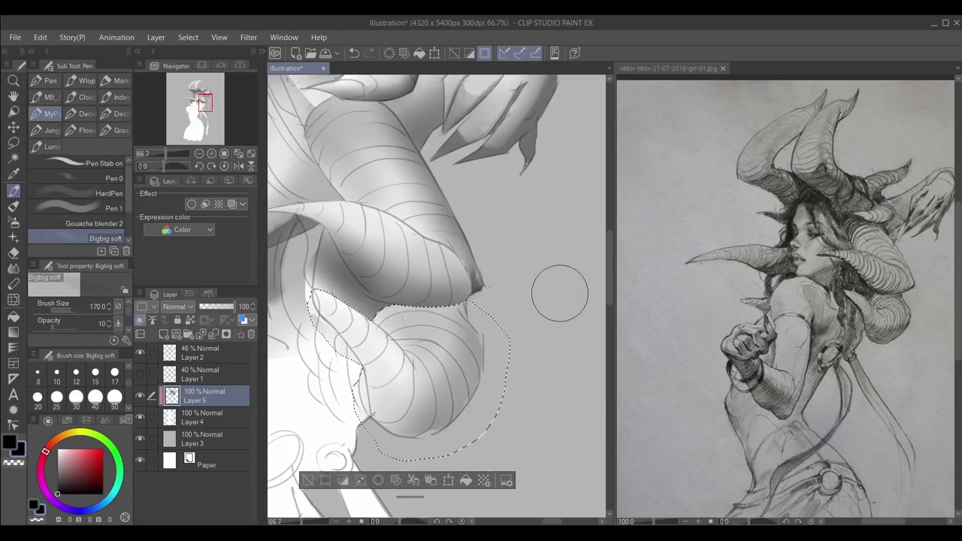
mouse_move(561, 294)
mouse_down()
mouse_move(466, 391)
mouse_move(359, 387)
mouse_move(515, 339)
mouse_up()
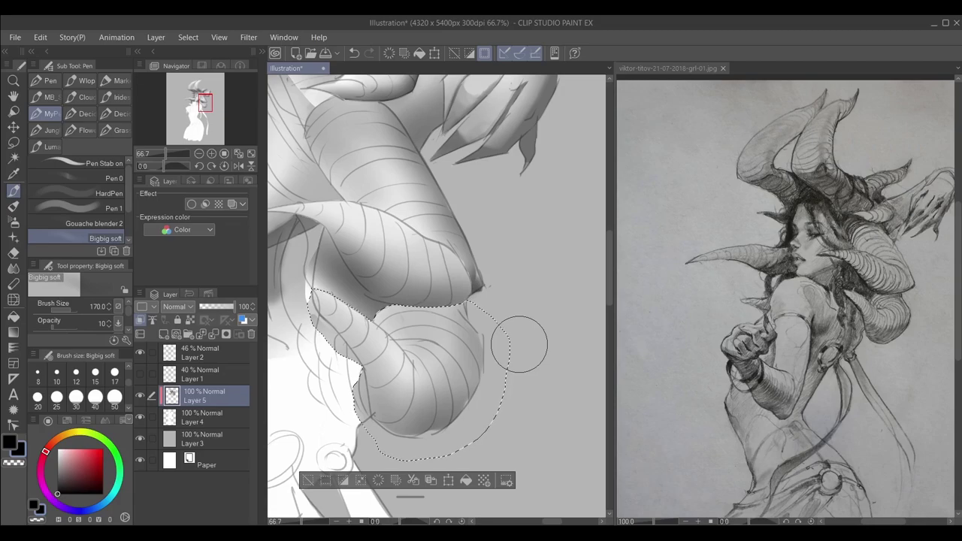
click(53, 323)
drag(338, 354, 563, 206)
scroll(462, 348, down, 1)
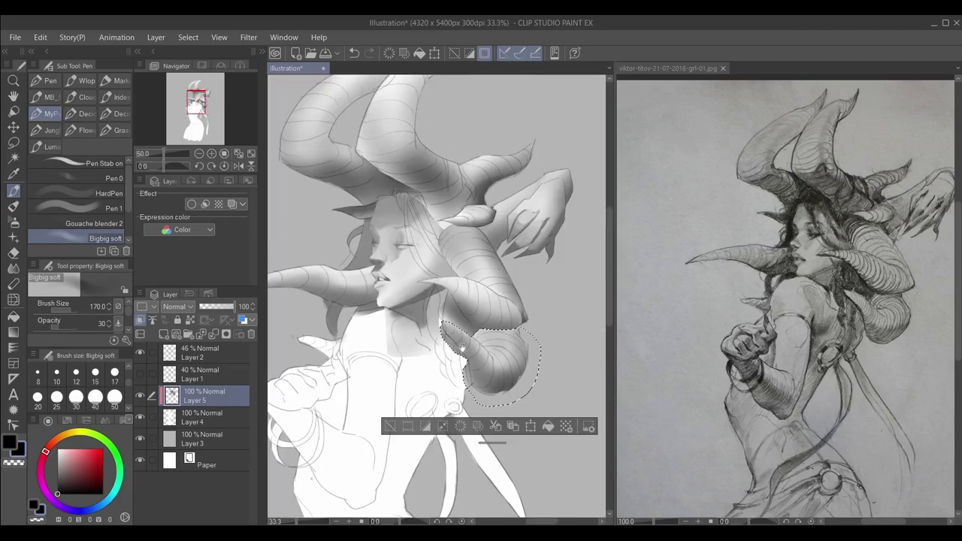
key(ctrl+d)
Clean the lowest horn's outer edge on Layer 4 with the HardPen in transparent colour at size 70.
scroll(463, 348, up, 2)
click(201, 417)
click(105, 193)
scroll(511, 358, up, 2)
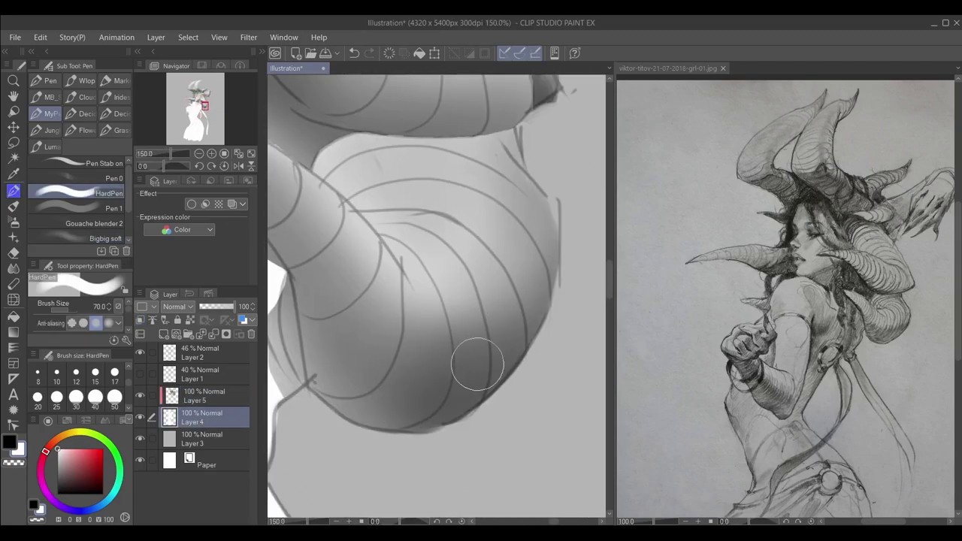
scroll(398, 458, down, 1)
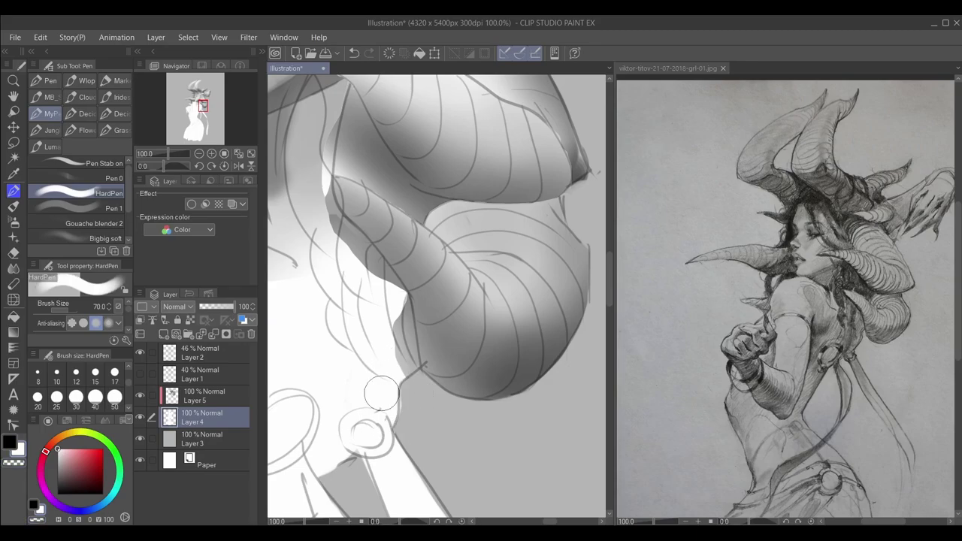
scroll(398, 373, down, 2)
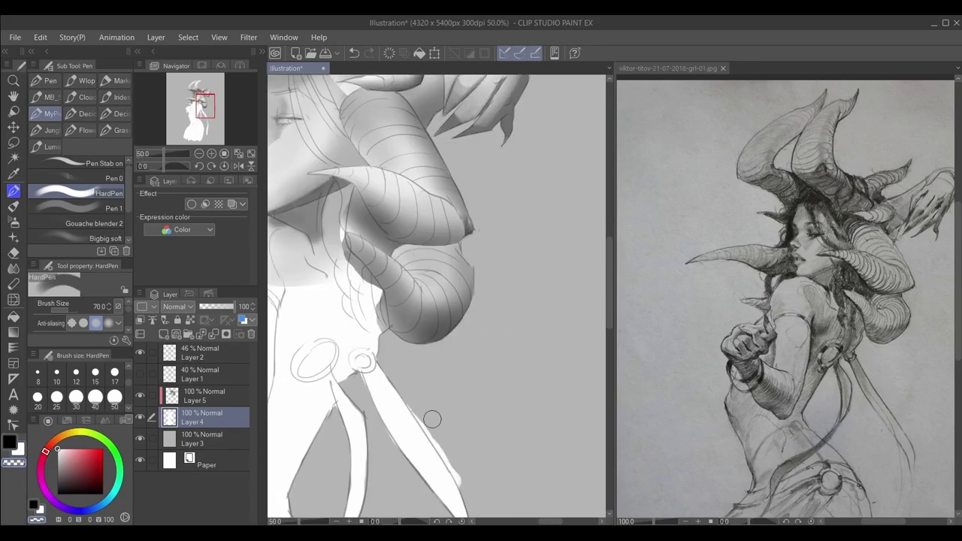
Trim the long hanging ribbon's edges with the transparent HardPen at size 70 in a mirrored view, and set Layer 2's opacity to 30%.
scroll(397, 373, up, 1)
scroll(410, 293, up, 1)
scroll(425, 301, up, 1)
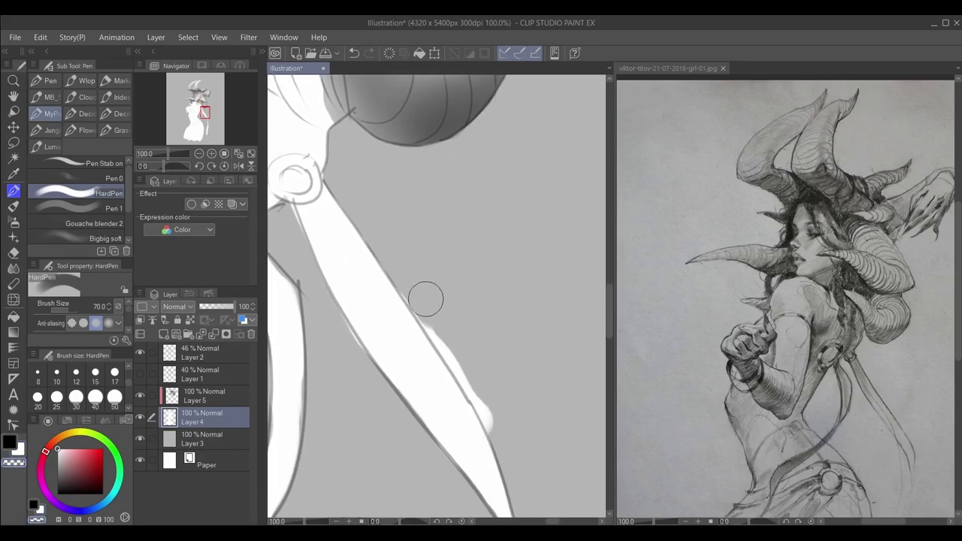
key(h)
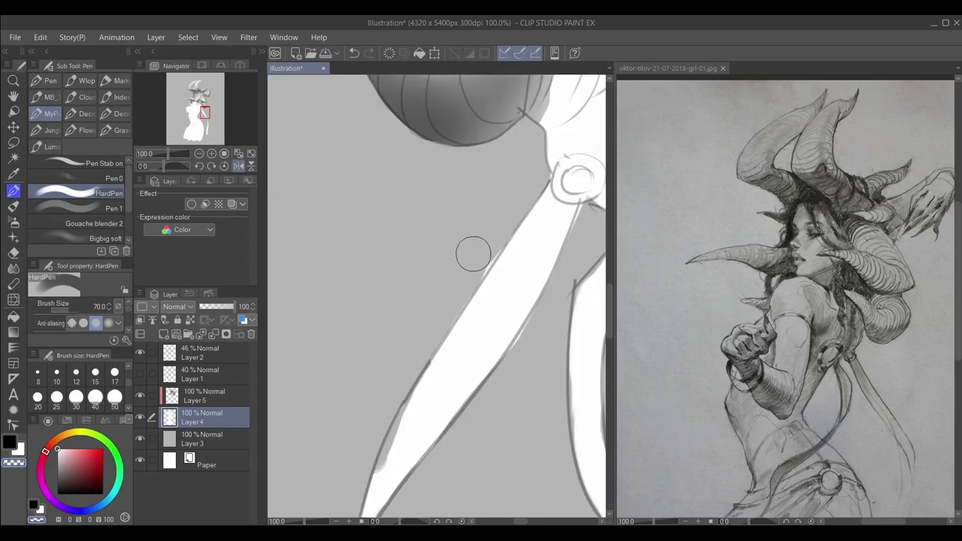
scroll(421, 406, down, 2)
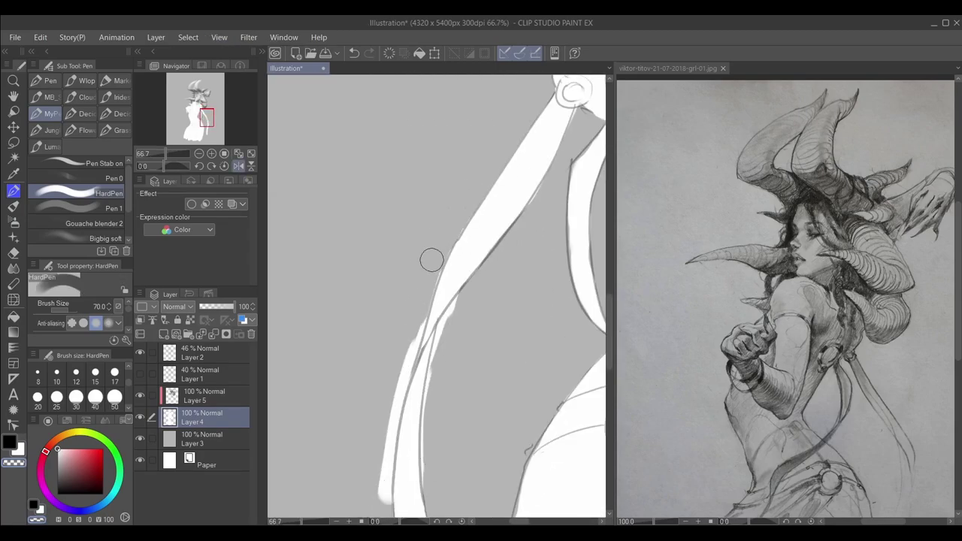
drag(426, 319, 380, 505)
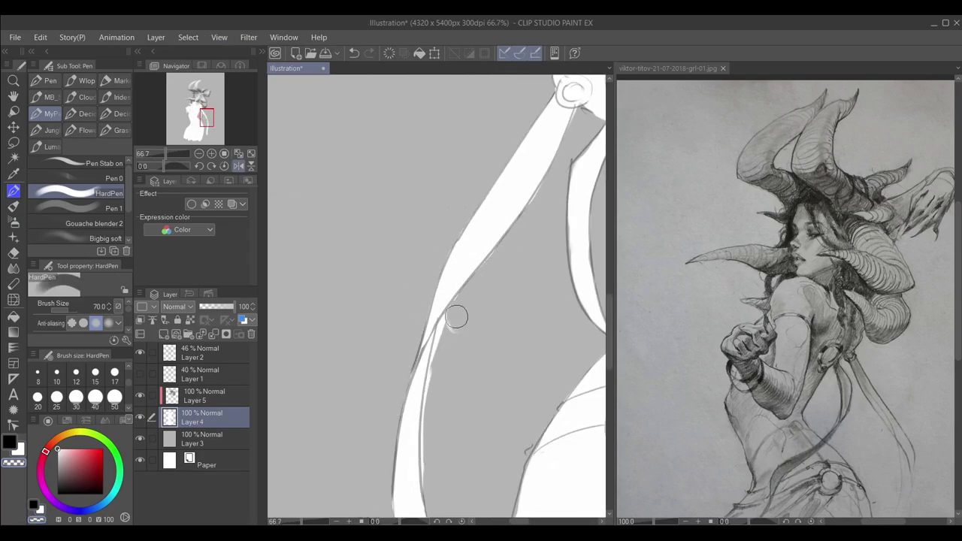
mouse_move(457, 316)
mouse_down()
mouse_move(437, 380)
mouse_move(429, 468)
mouse_up()
scroll(425, 307, down, 1)
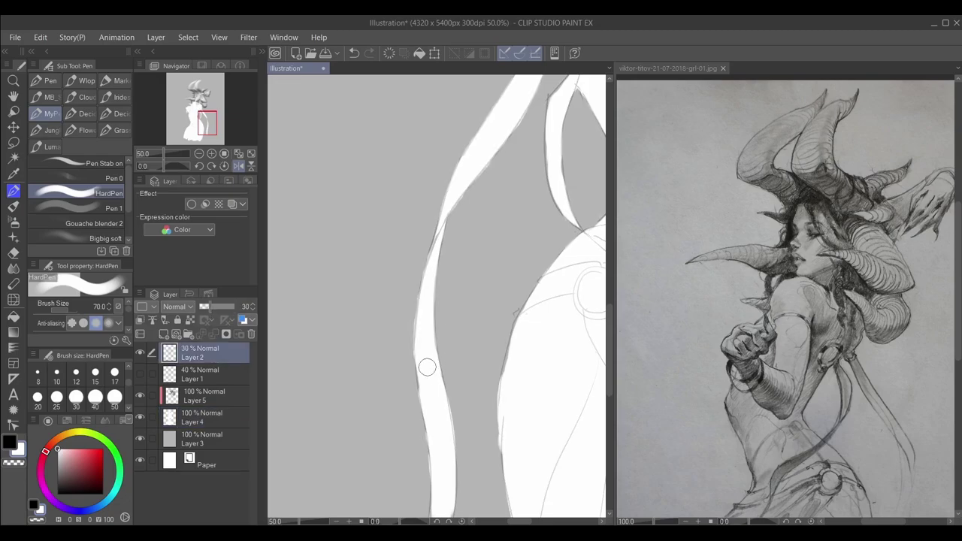
Trim the shorter ribbon's edges on Layer 4 with the transparent HardPen, and restore the unmirrored view.
scroll(425, 323, up, 1)
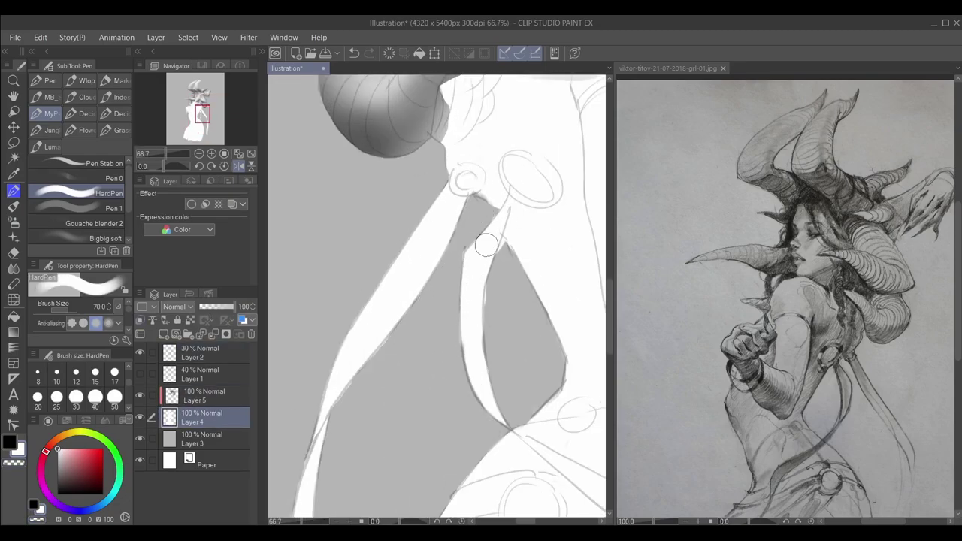
drag(485, 416, 483, 310)
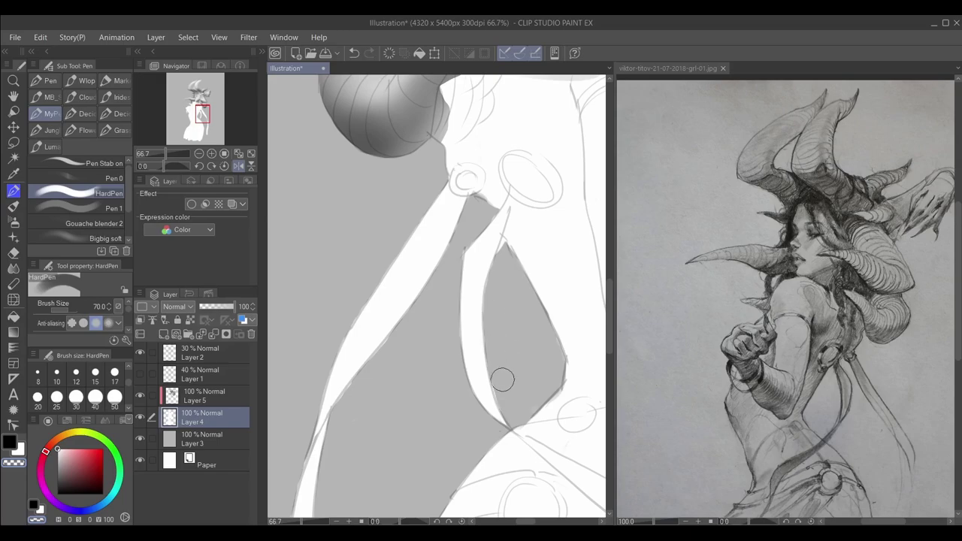
scroll(535, 230, down, 2)
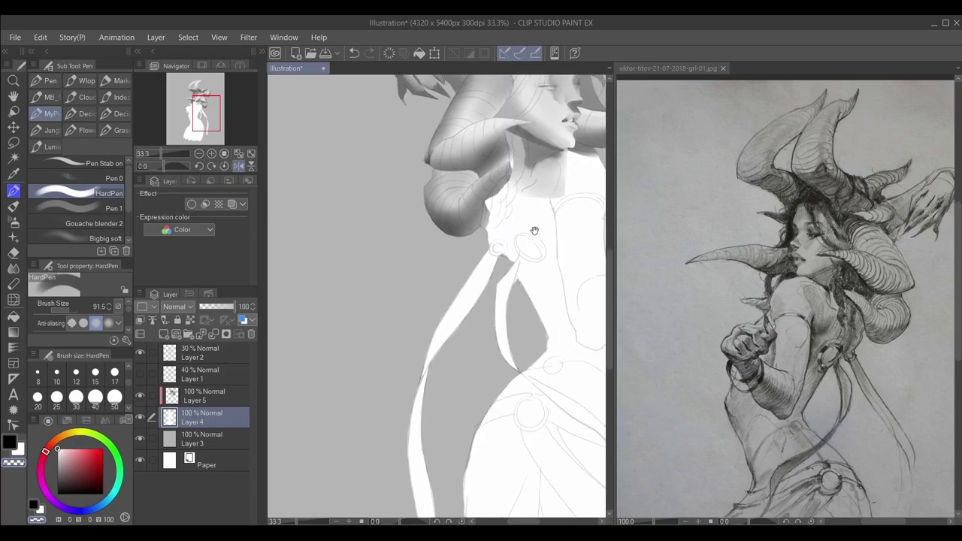
key(h)
drag(492, 184, 473, 241)
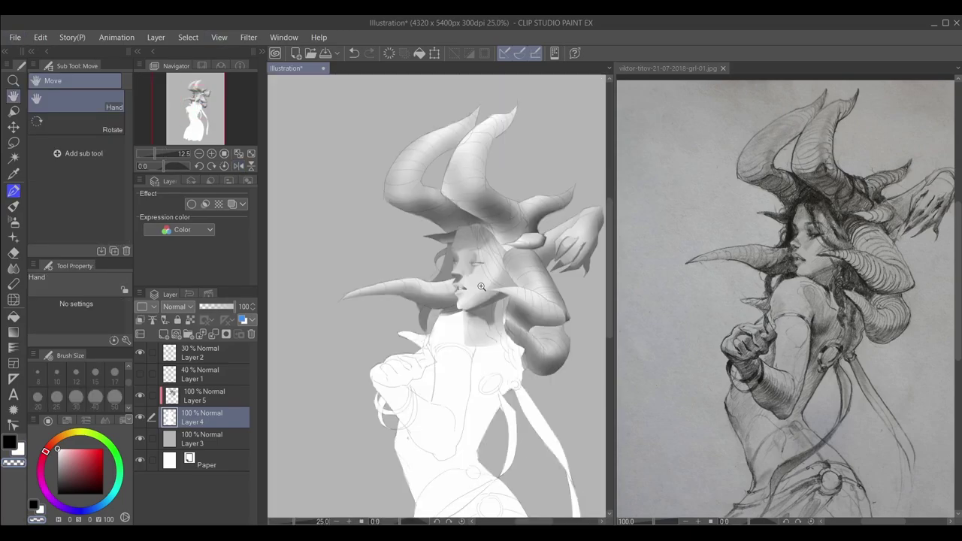
Hide the Layer 2 line sketch and examine the tones of the horns, face and neck.
scroll(455, 273, up, 2)
drag(455, 273, 440, 390)
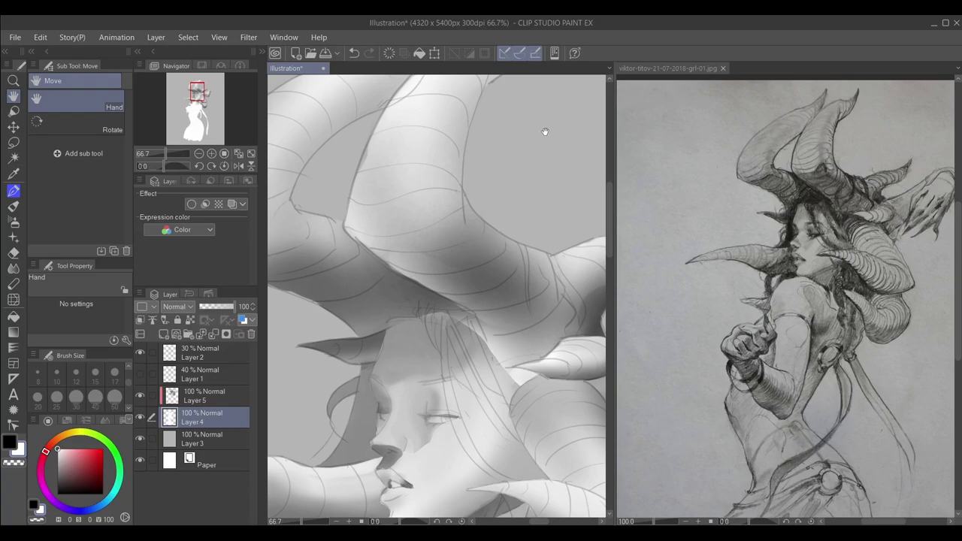
scroll(511, 283, down, 3)
scroll(415, 375, up, 5)
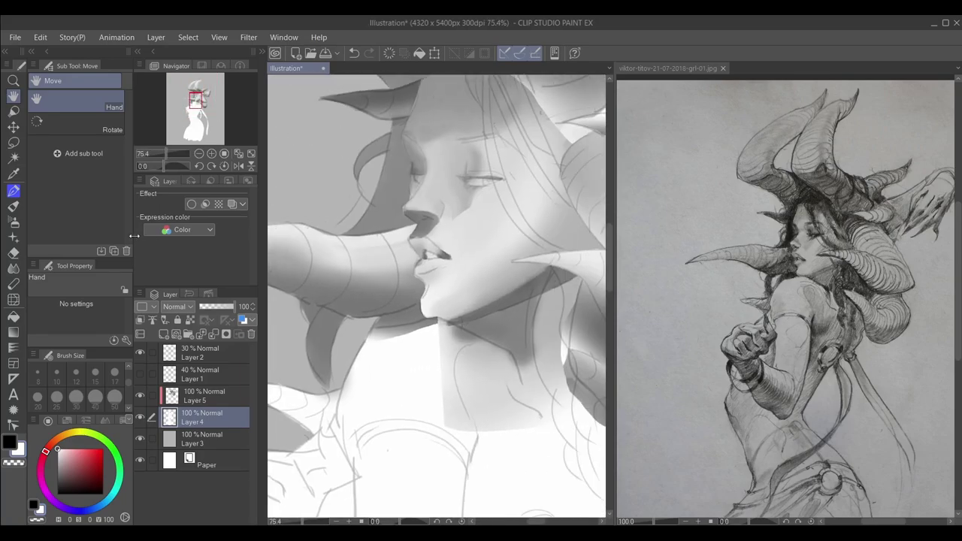
scroll(562, 274, down, 6)
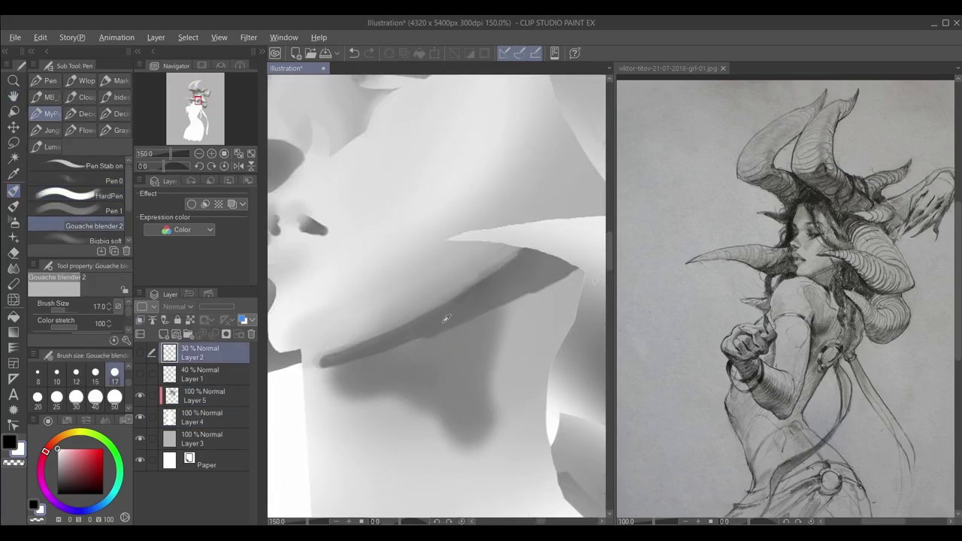
scroll(475, 369, up, 4)
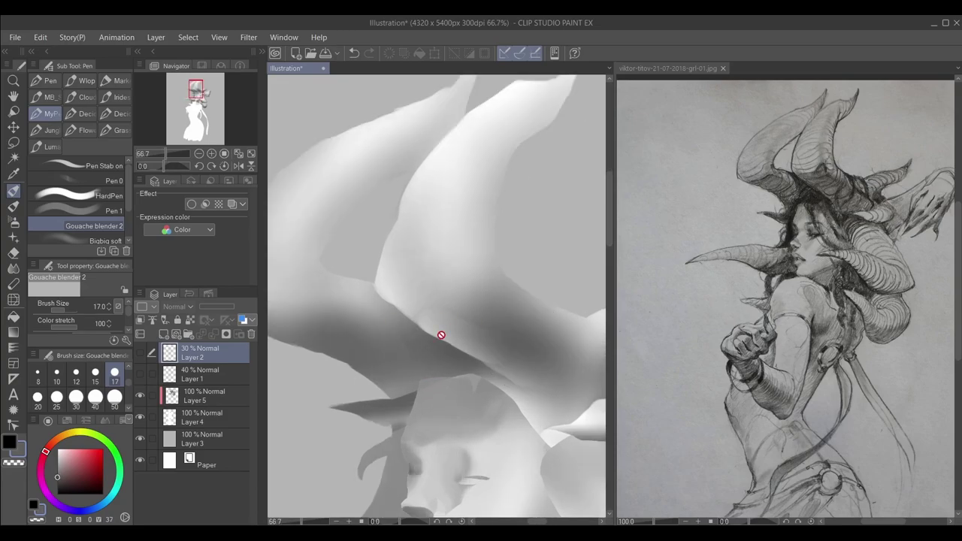
Deepen the shadow along the front horn's underside on Layer 5 with Bigbig soft, reducing it to size 30 at opacity 100.
scroll(466, 333, down, 1)
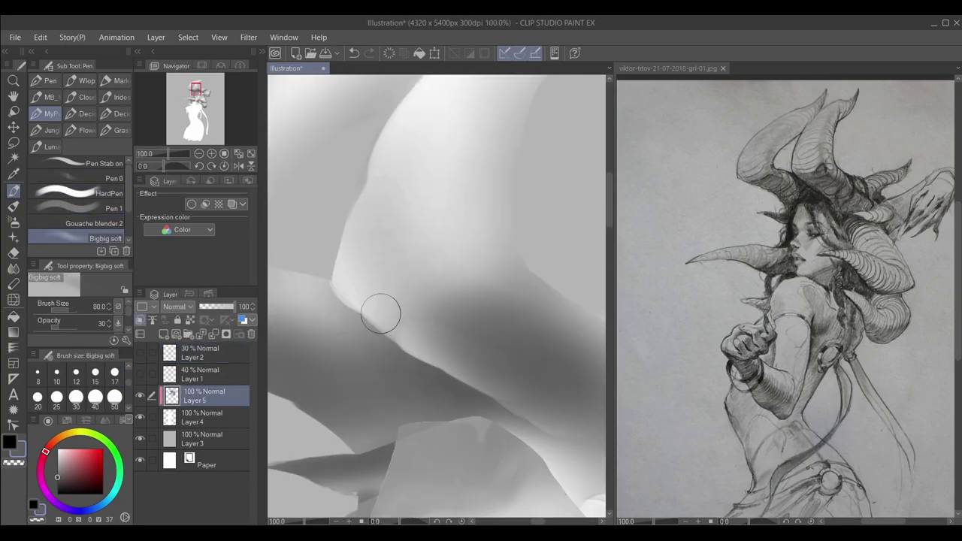
scroll(457, 335, up, 2)
key(bracketleft)
key(bracketleft)
key(bracketleft)
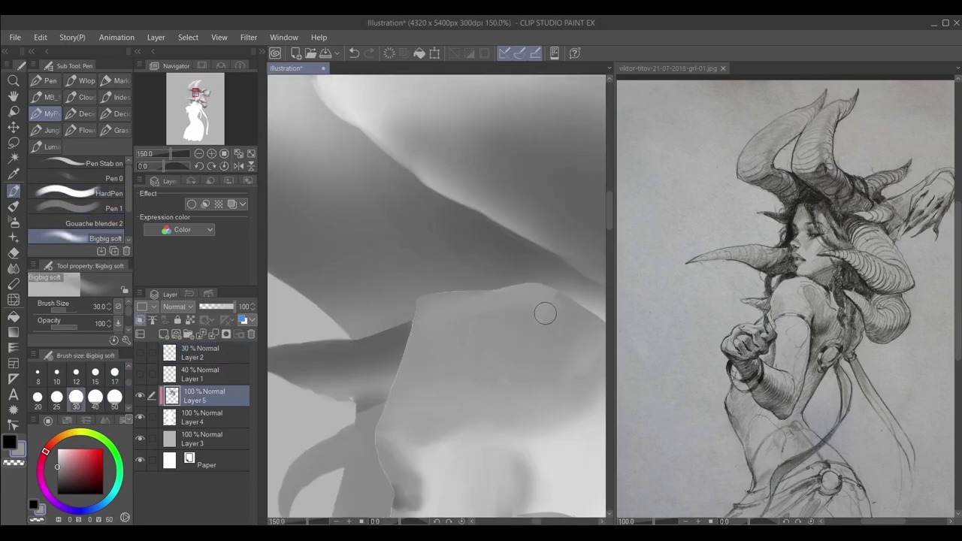
scroll(526, 354, down, 1)
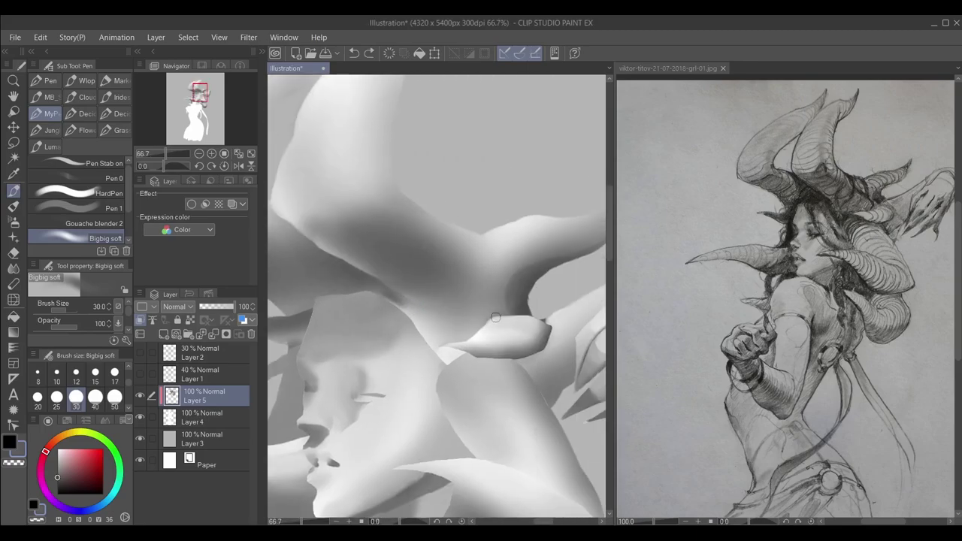
Show Layer 2 again and define the chin and jaw edge on Layer 5 with the HardPen at size 15.
scroll(473, 354, up, 1)
scroll(472, 345, up, 1)
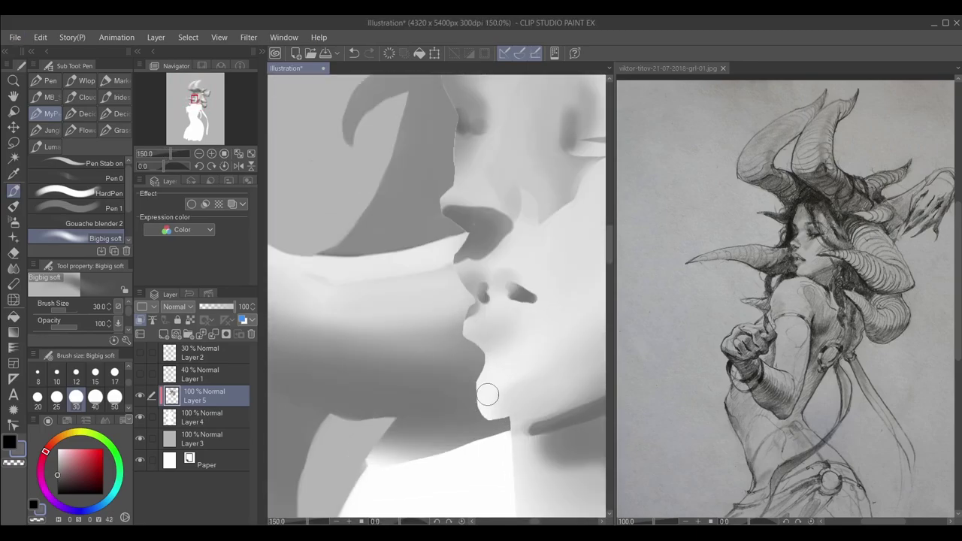
drag(489, 396, 391, 434)
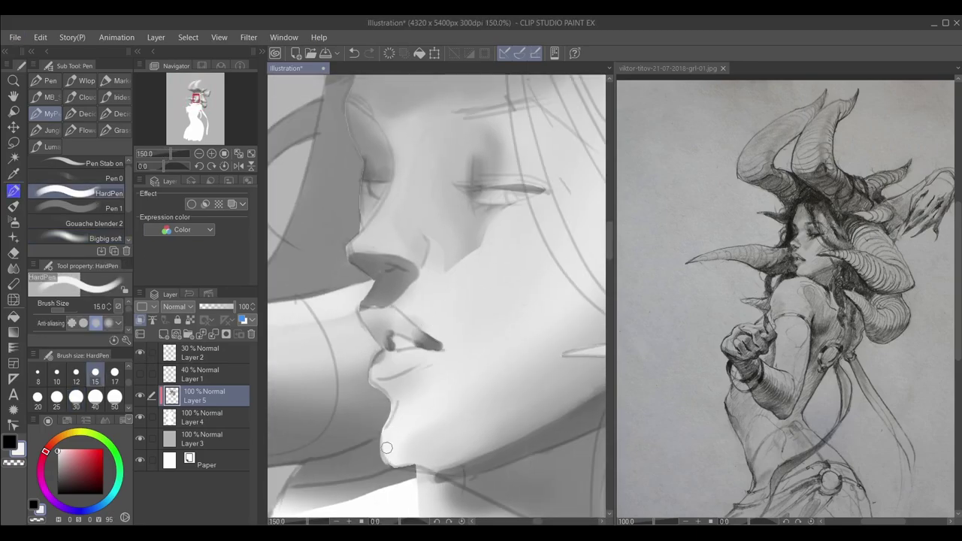
alt+click(418, 460)
drag(425, 476, 449, 475)
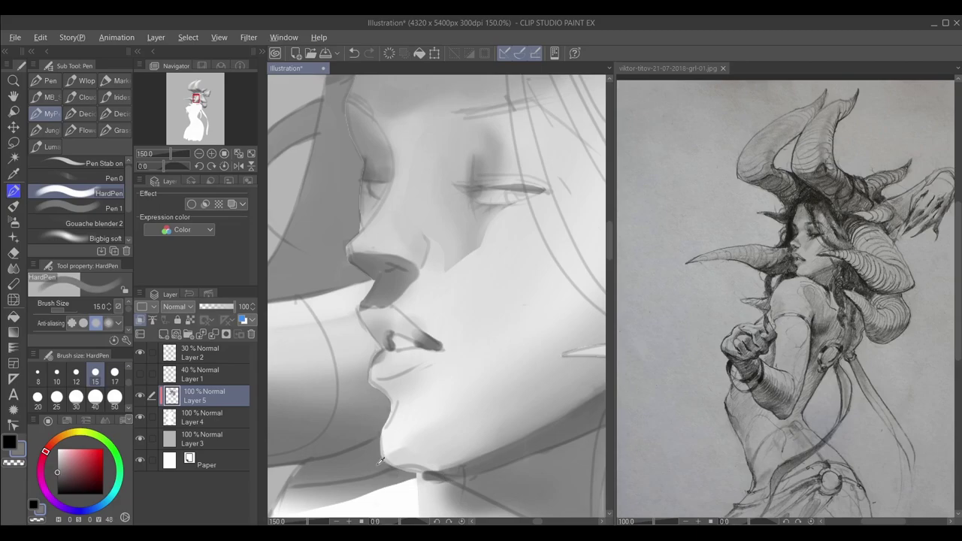
Paint the lower lip and the hollow beneath it with the HardPen, sampling nearby grey tones.
alt+click(385, 408)
alt+click(383, 388)
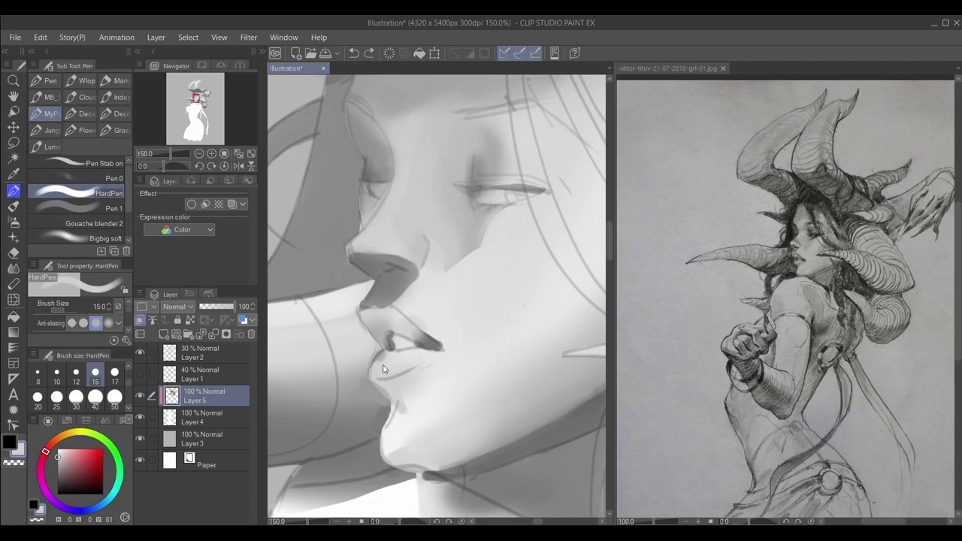
alt+click(382, 370)
drag(379, 376, 417, 392)
scroll(411, 300, down, 4)
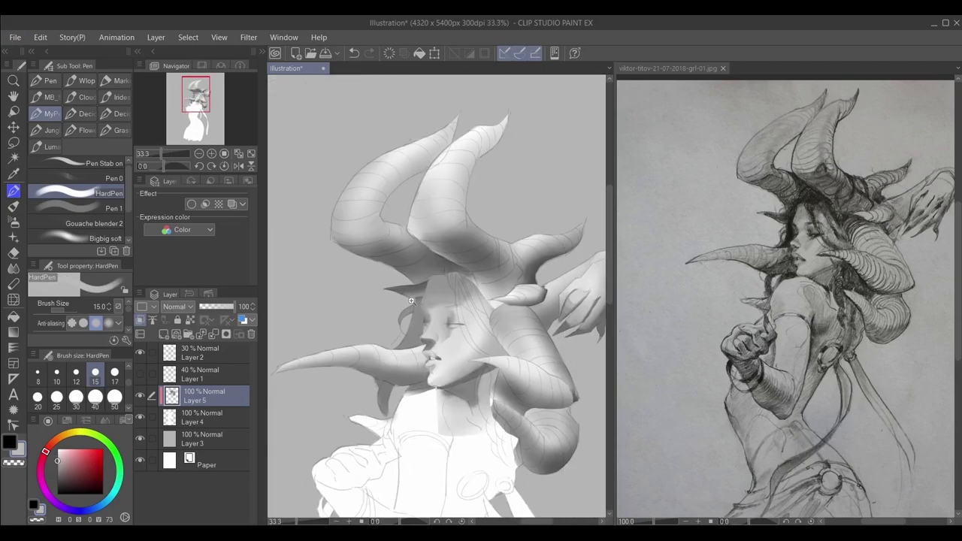
Paint dark shadow edges around the small side horn and along the top of the curled horn beneath it with the HardPen, sampling nearby greys.
alt+click(412, 301)
scroll(411, 301, up, 2)
drag(485, 368, 467, 330)
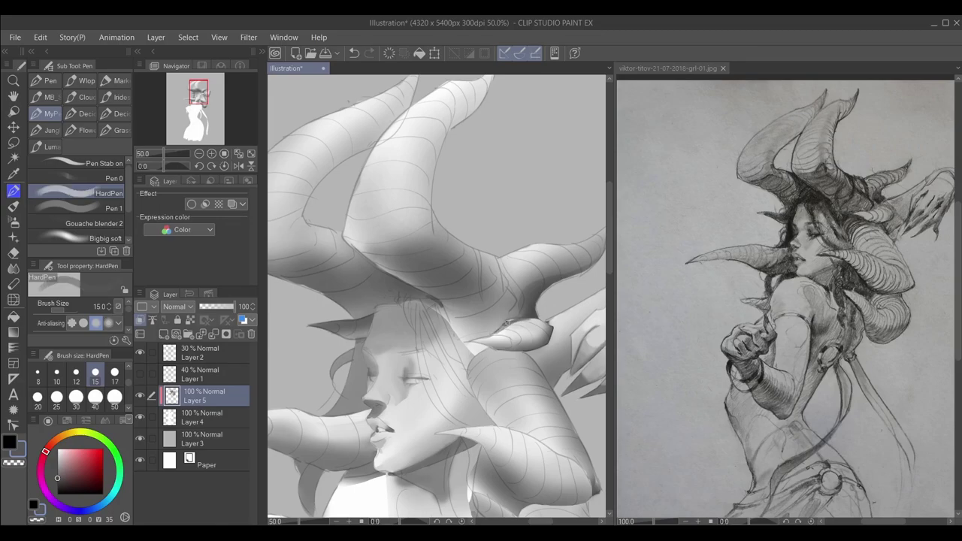
scroll(513, 323, up, 2)
scroll(535, 339, down, 2)
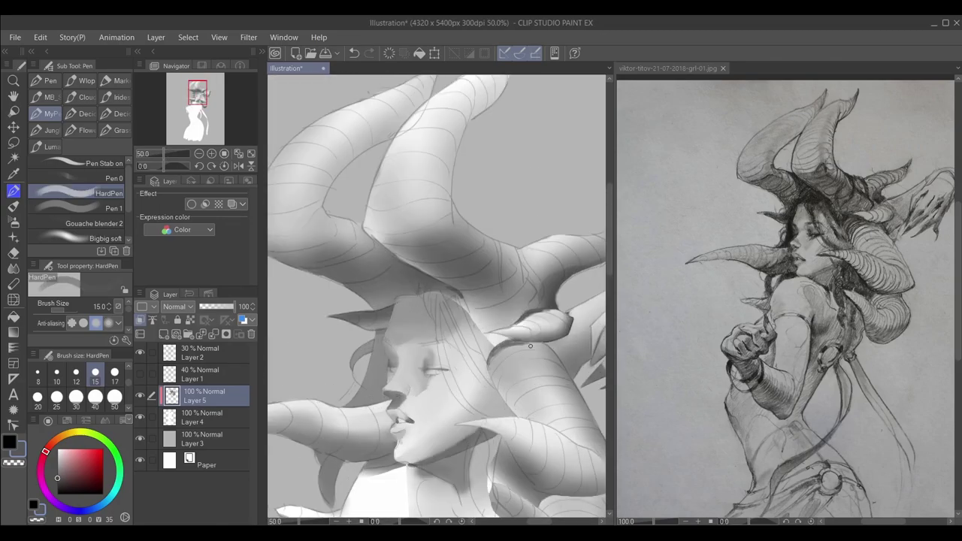
scroll(557, 360, up, 3)
alt+click(532, 336)
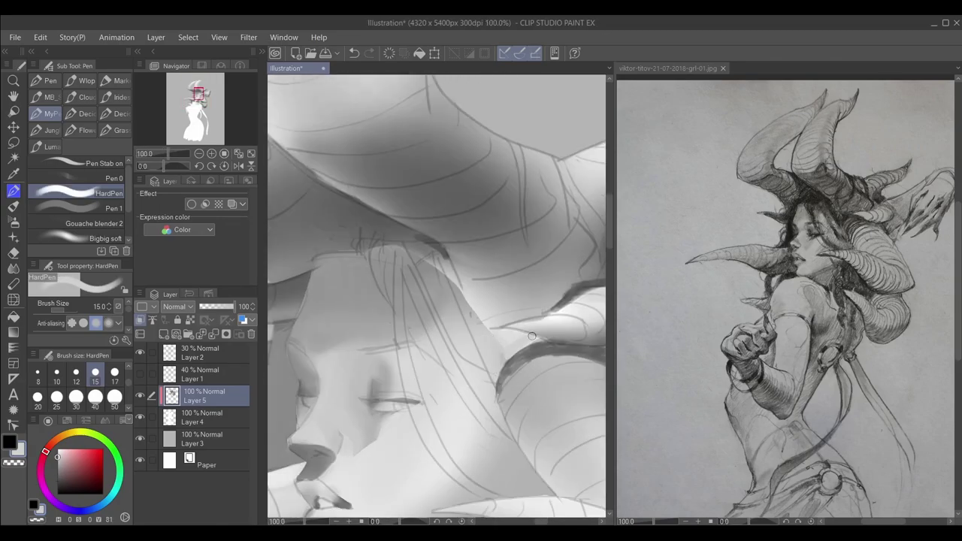
scroll(523, 339, down, 3)
alt+click(495, 294)
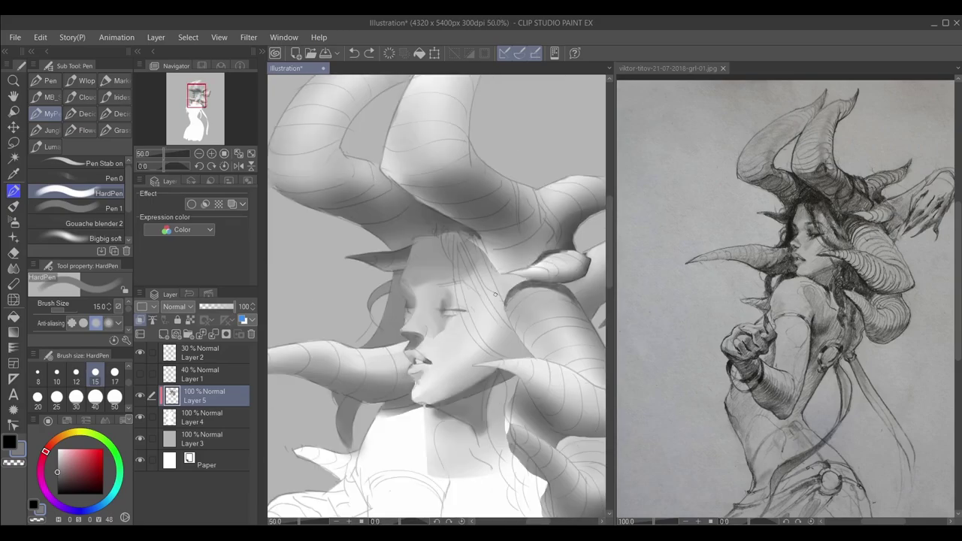
Try to soften the shadow between the small side horn and the curled horn with Gouache blender 2.
key(j)
scroll(529, 322, up, 2)
scroll(482, 285, up, 1)
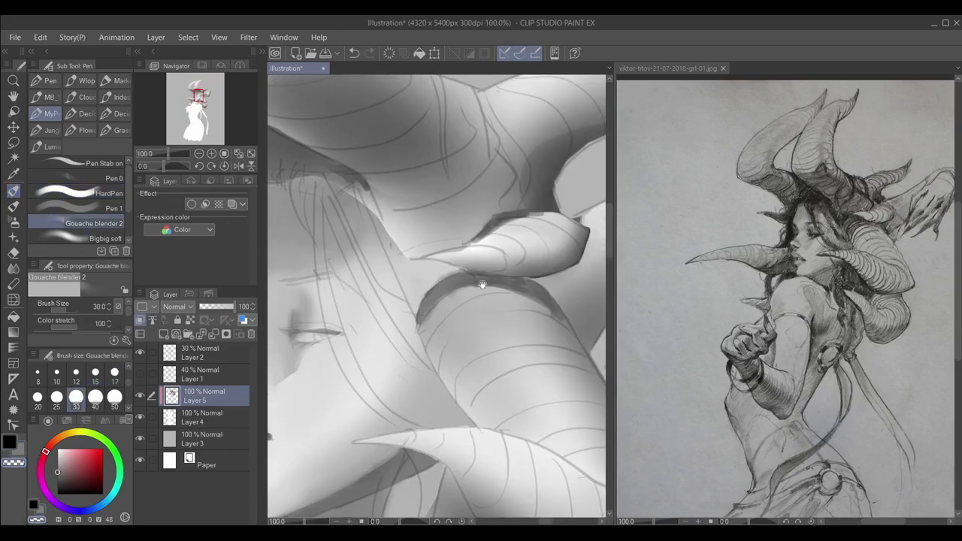
drag(546, 290, 491, 281)
key(ctrl+z)
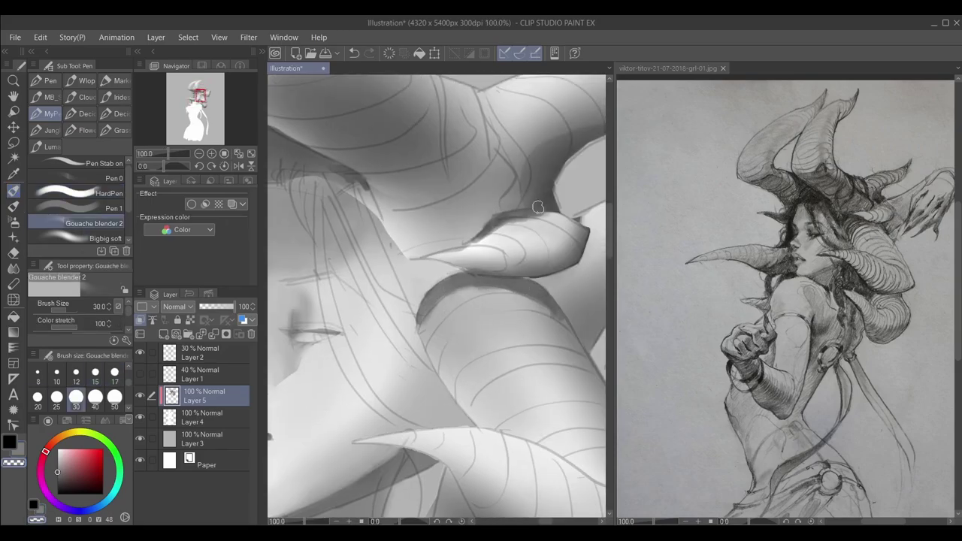
Lasso the neck and upper chest area below the jaw on Layer 5 and switch to the Hard eraser.
scroll(538, 207, down, 4)
key(m)
scroll(527, 290, up, 3)
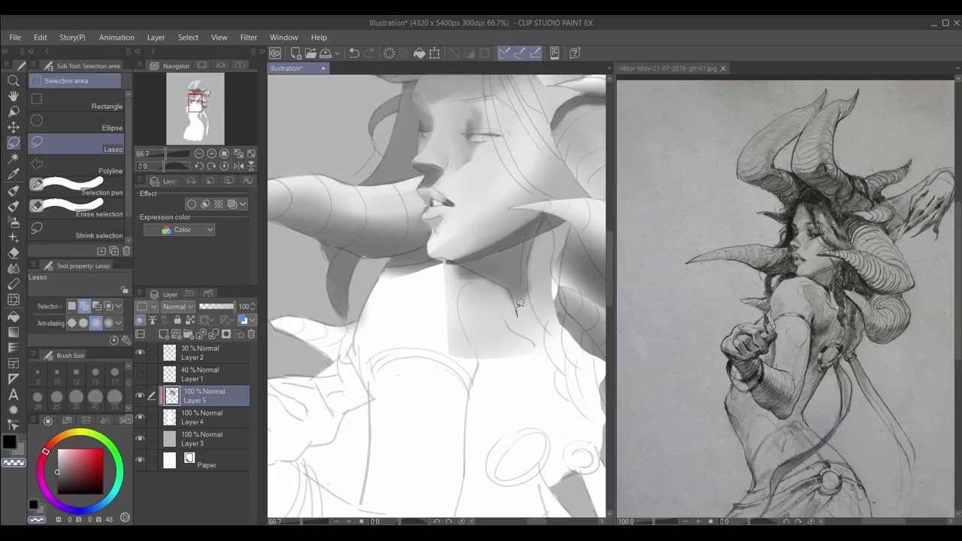
drag(400, 261, 376, 462)
scroll(391, 339, up, 3)
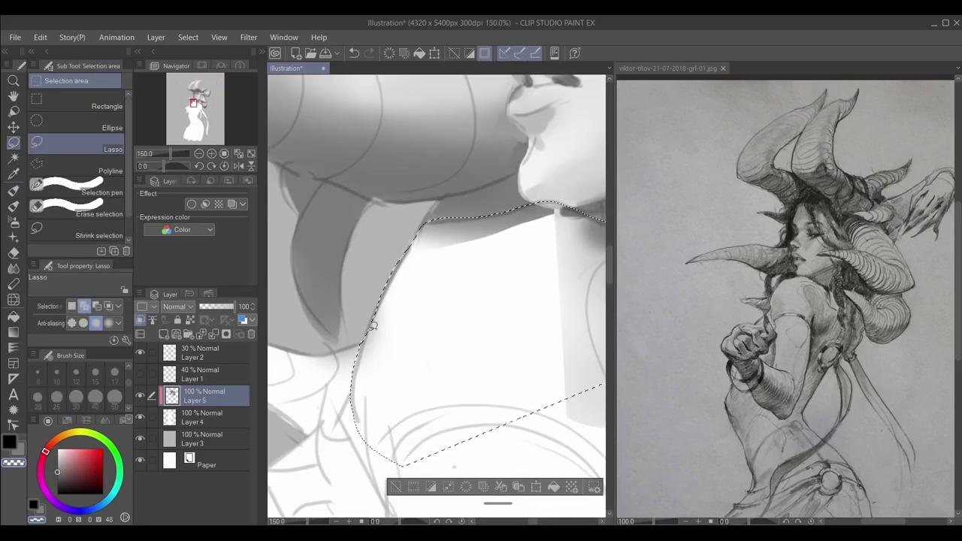
scroll(372, 331, down, 3)
key(e)
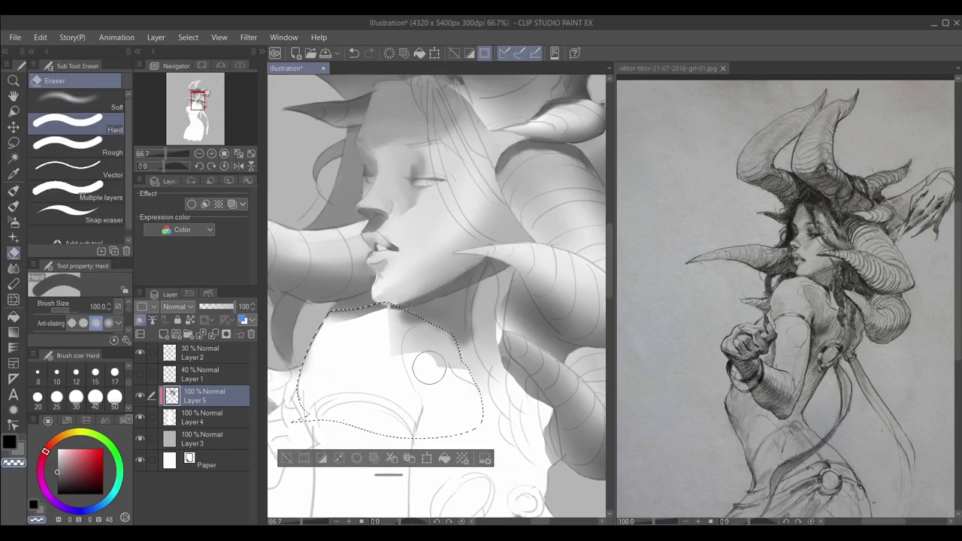
Erase the grey patches inside the selected shoulder and softly shade its rear side with Bigbig soft at 30 opacity.
drag(429, 368, 331, 320)
scroll(331, 319, down, 1)
key(p)
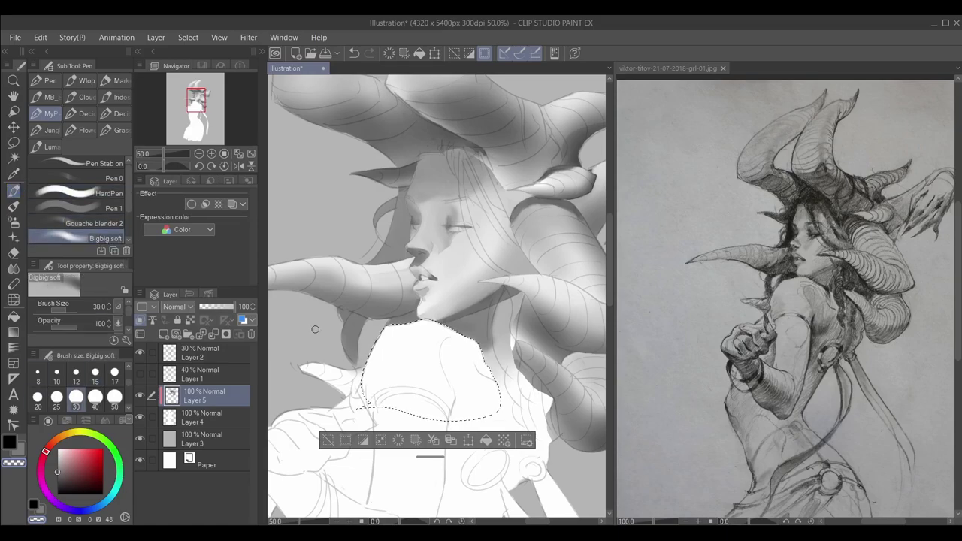
mouse_move(364, 371)
mouse_down()
mouse_move(383, 411)
mouse_move(363, 368)
mouse_up()
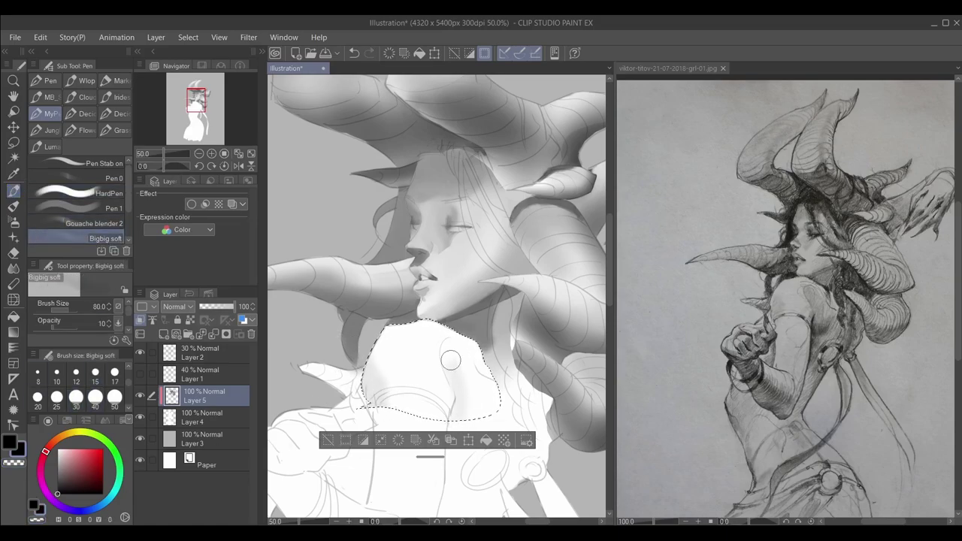
scroll(474, 337, up, 1)
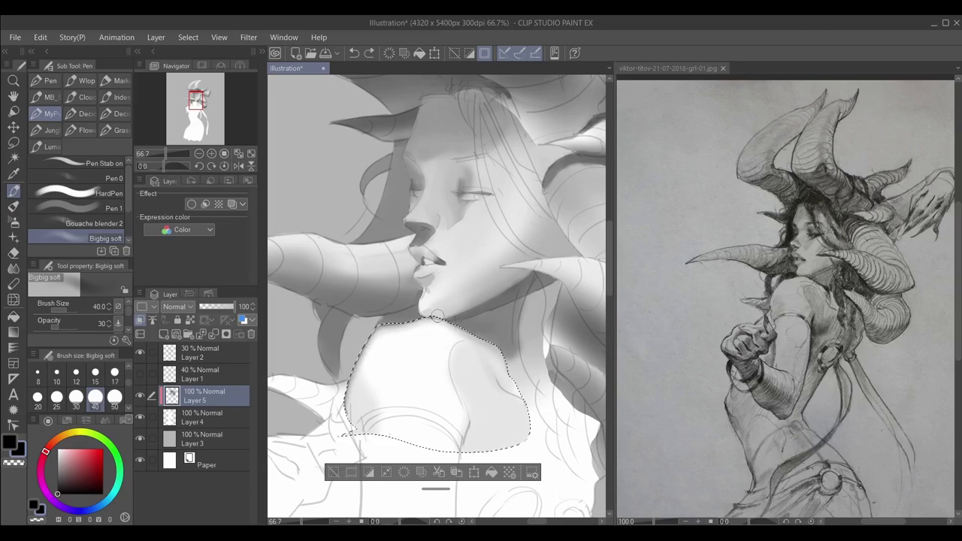
drag(436, 317, 445, 270)
drag(470, 305, 485, 358)
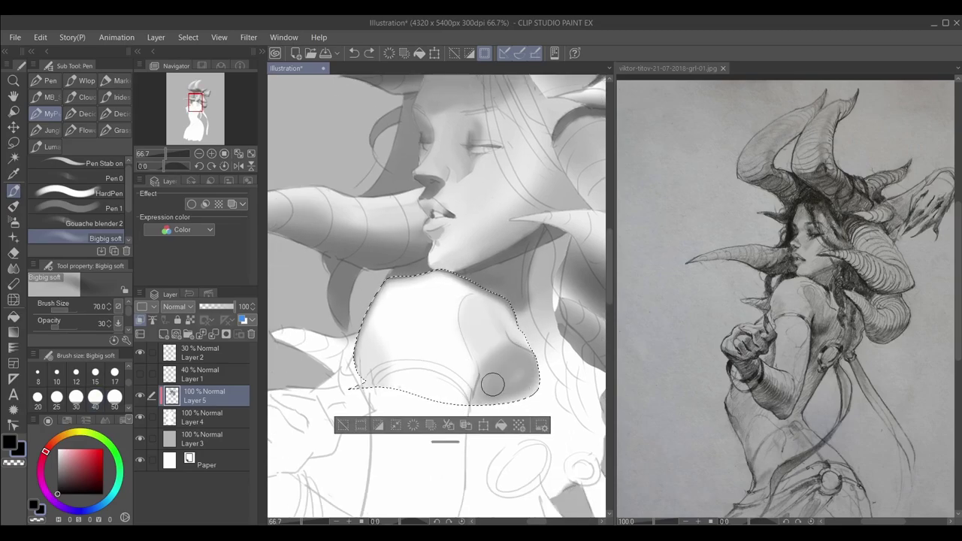
Enlarge the Bigbig soft brush to size 200.
key(bracketright)
key(bracketright)
key(bracketright)
key(bracketright)
key(bracketright)
key(bracketright)
key(ctrl+d)
scroll(476, 386, up, 1)
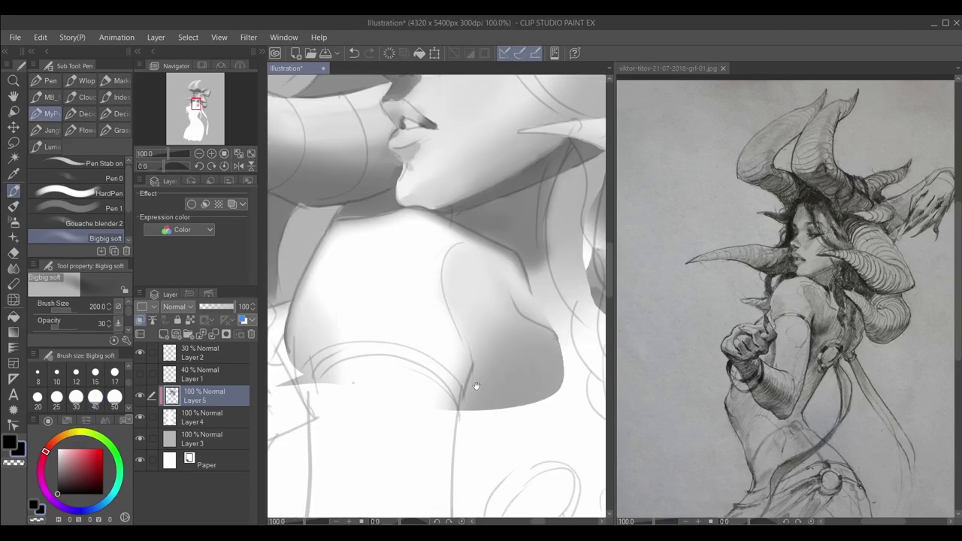
scroll(476, 386, down, 3)
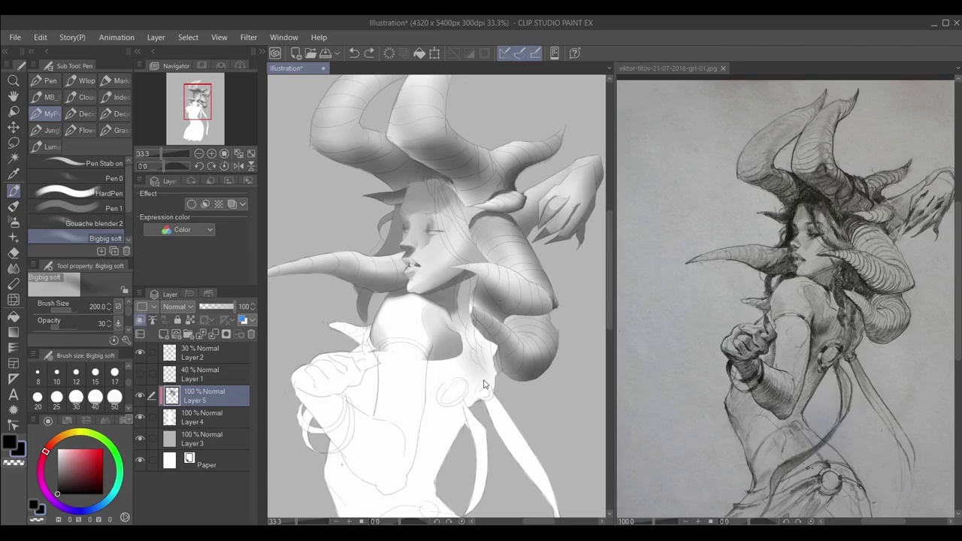
mouse_move(460, 355)
mouse_down()
mouse_move(376, 324)
mouse_move(460, 353)
mouse_up()
scroll(468, 333, up, 1)
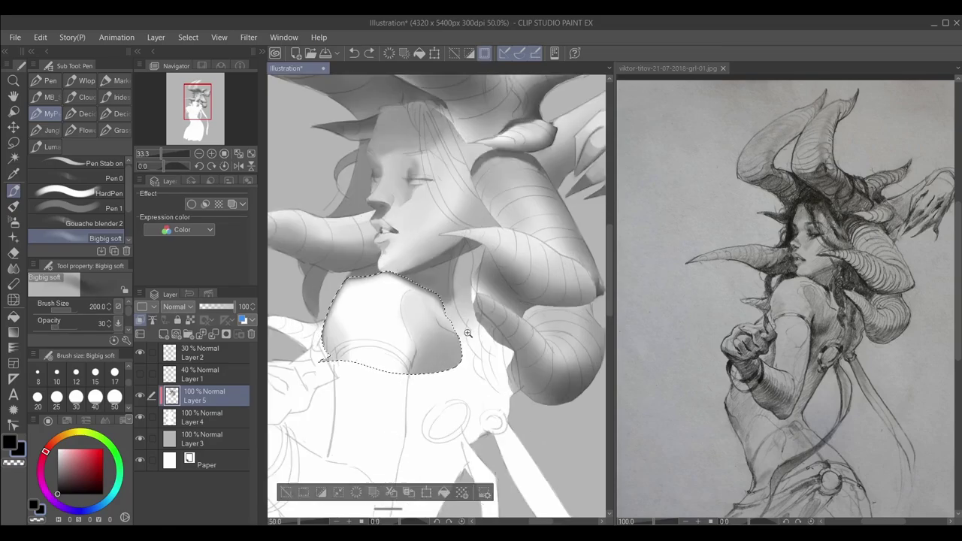
Add the lower curled horns beside the neck and cheek to the shoulder selection with the Lasso.
key(m)
scroll(467, 333, up, 1)
scroll(467, 333, up, 1)
drag(603, 221, 472, 455)
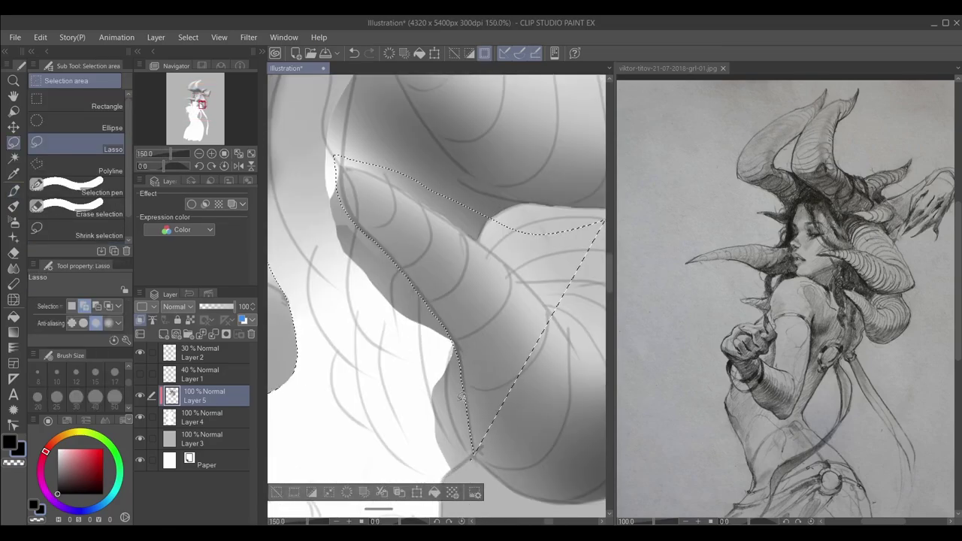
scroll(461, 396, down, 1)
scroll(461, 396, down, 1)
scroll(461, 396, down, 1)
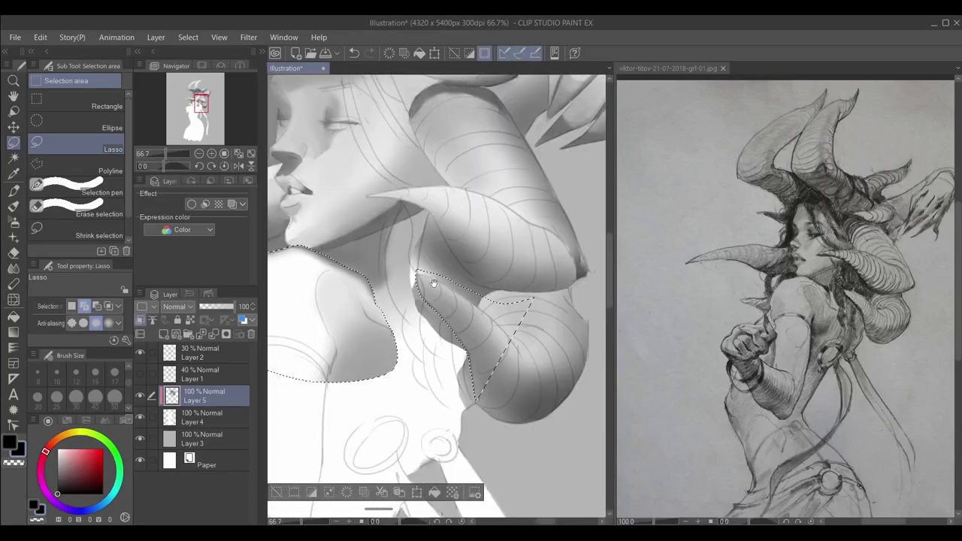
mouse_move(434, 283)
mouse_down()
mouse_move(593, 286)
mouse_move(489, 440)
mouse_move(425, 217)
mouse_up()
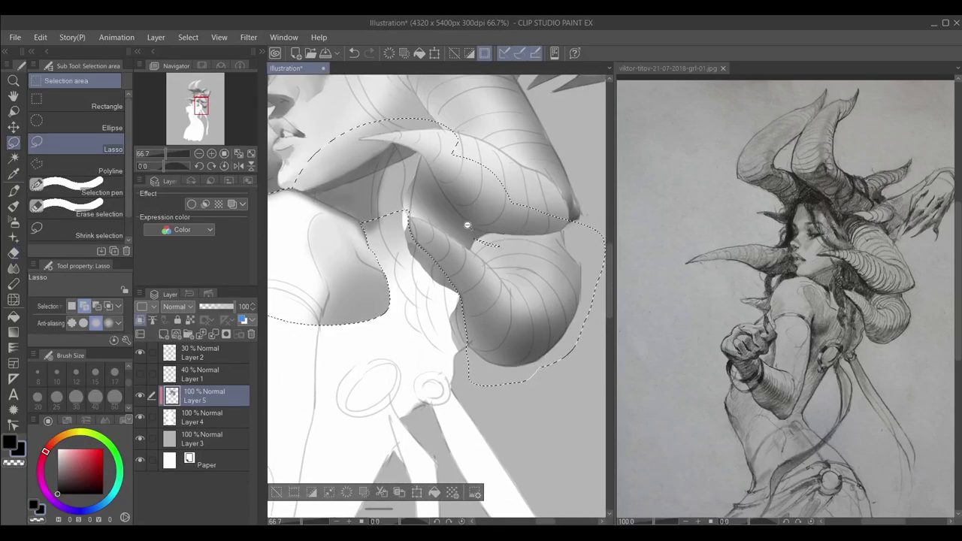
Invert the selection so the shoulder and lower horns are protected, and switch back to the Bigbig soft brush.
scroll(467, 225, down, 5)
key(p)
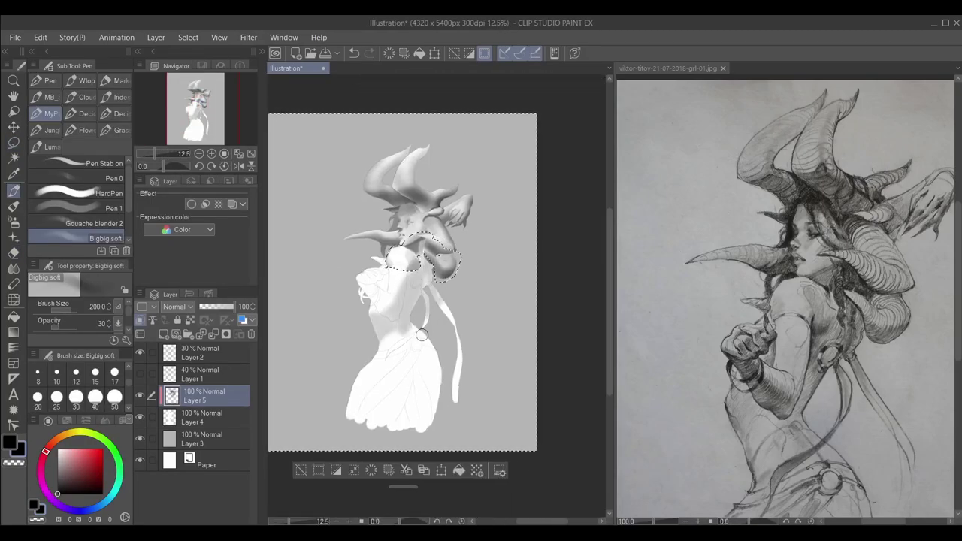
scroll(516, 213, up, 3)
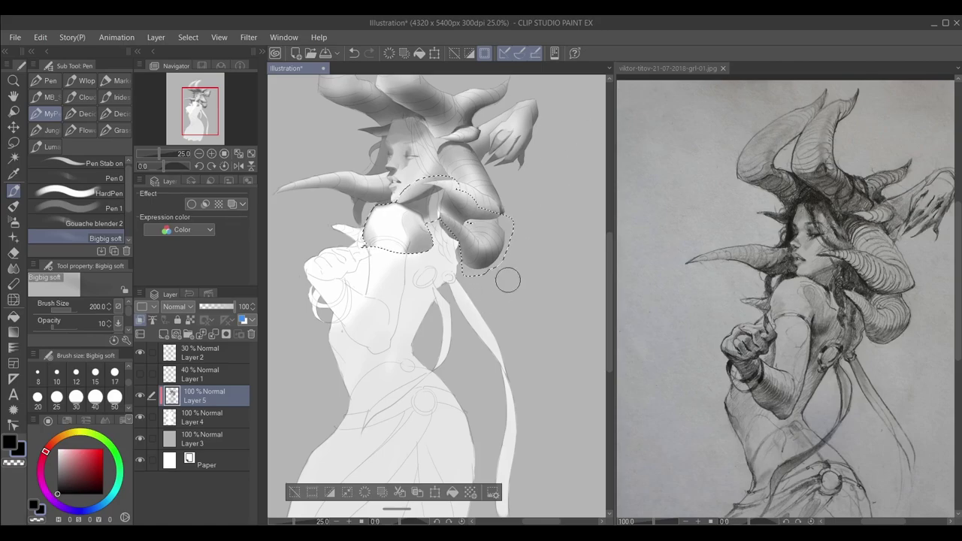
key(b)
key(p)
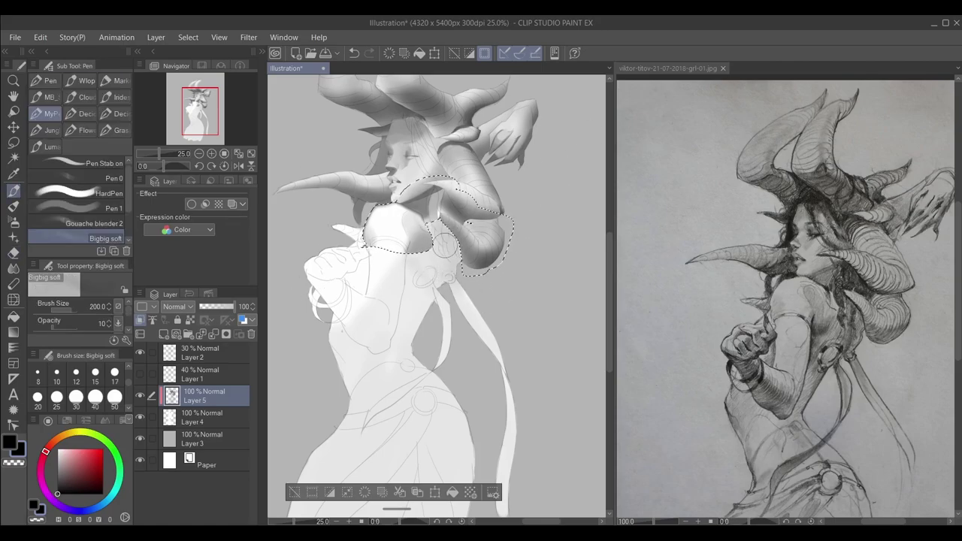
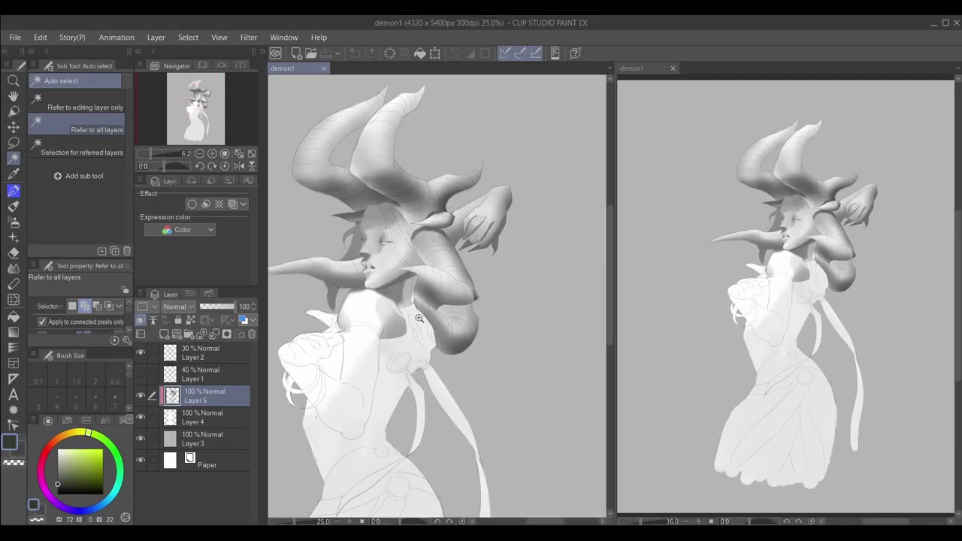
Darken the forehead and the hair beneath the large horns with broad soft black strokes.
key(m)
key(p)
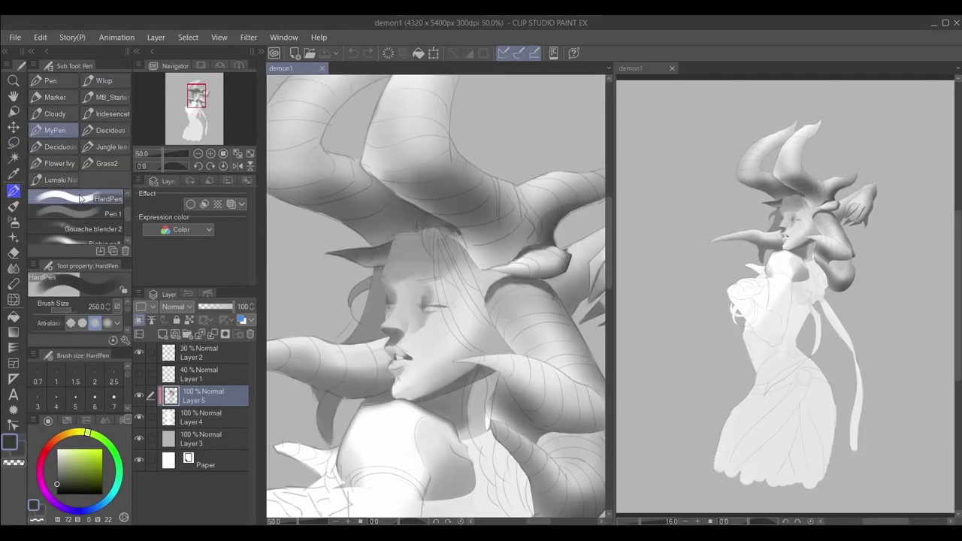
mouse_move(382, 235)
mouse_down()
mouse_move(440, 250)
mouse_move(489, 342)
mouse_up()
key(comma)
key(period)
key(bracketleft)
key(x)
drag(452, 264, 474, 347)
Blend the hair shadow beside the eye with Gouache blender 2 and deepen it using Bigbig soft.
key(comma)
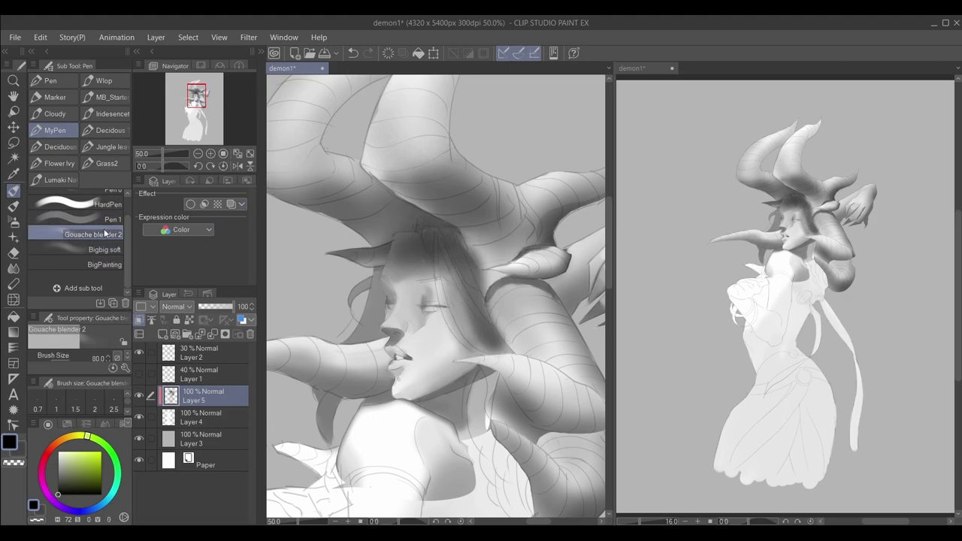
mouse_move(462, 308)
mouse_down()
mouse_move(481, 346)
mouse_move(496, 347)
mouse_up()
key(period)
scroll(488, 342, up, 3)
scroll(504, 350, down, 3)
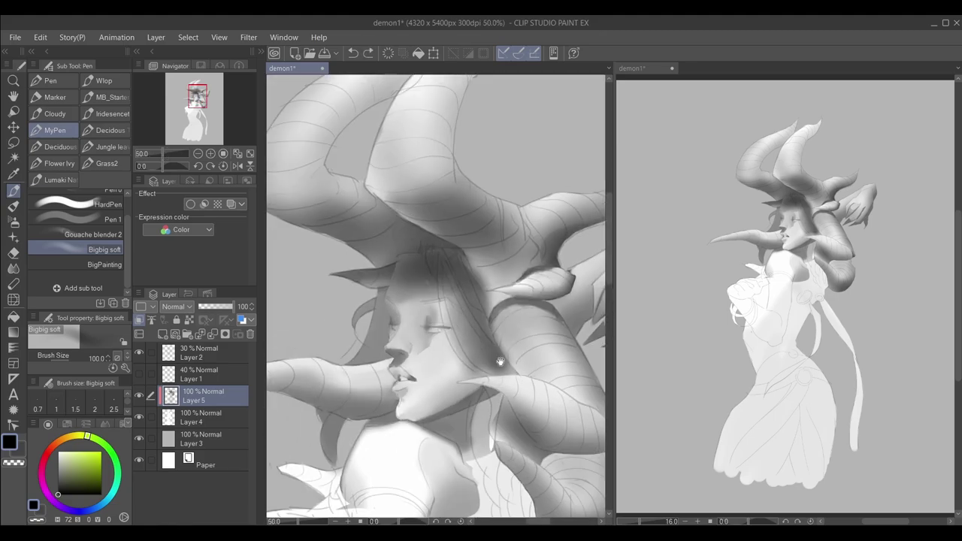
Lasso the hair and cheek area along the curved horn tip, darken the hair inside it and deselect.
scroll(505, 361, up, 3)
key(m)
drag(492, 384, 516, 346)
mouse_move(481, 387)
mouse_down()
mouse_move(421, 275)
mouse_move(518, 343)
mouse_up()
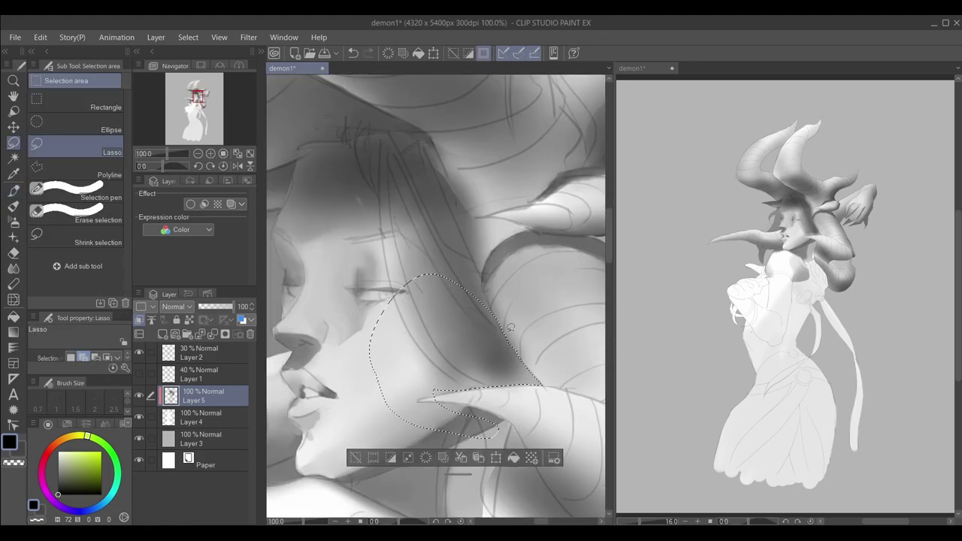
drag(438, 399, 419, 399)
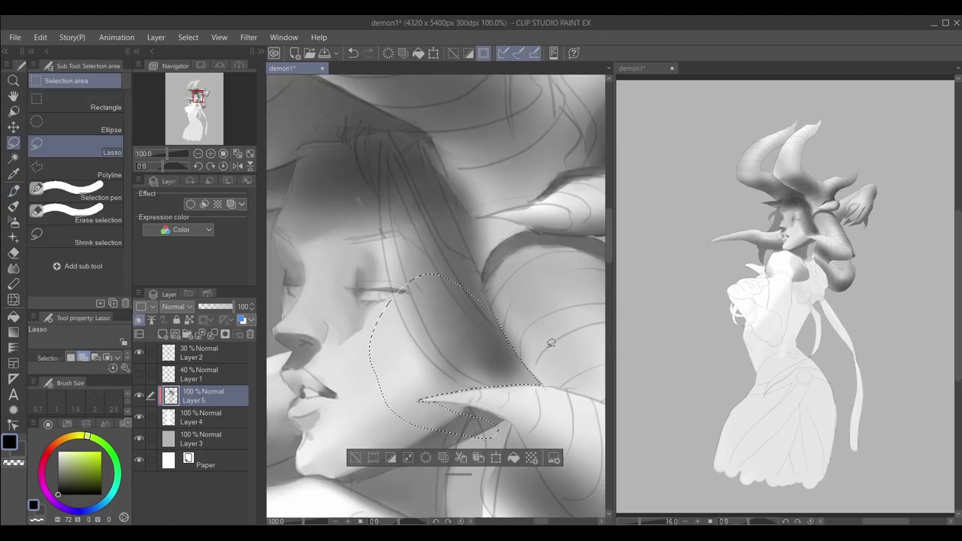
key(p)
key(ctrl+d)
scroll(463, 339, down, 3)
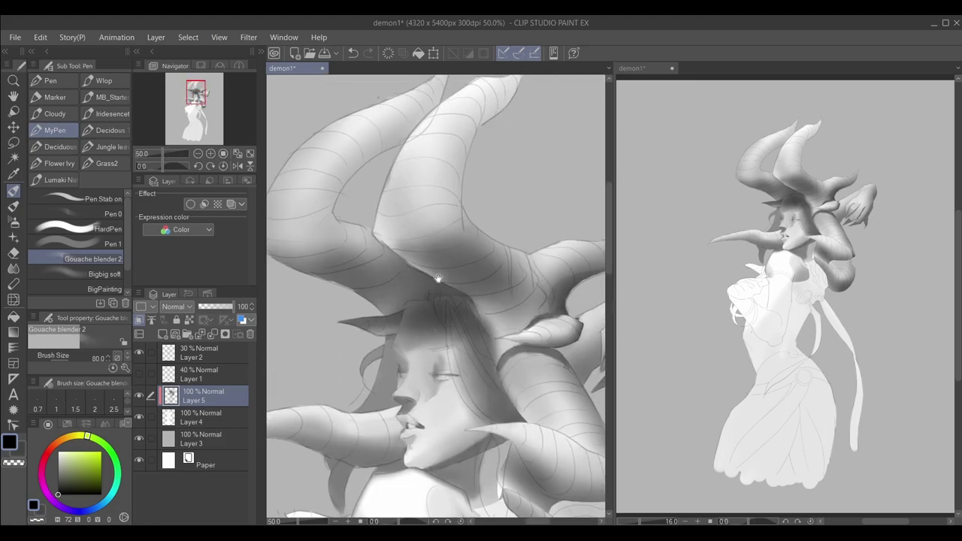
Set the Gouache blender 2 size to 170, switch to Bigbig soft and undo the last edit.
key(bracketright)
key(bracketright)
key(bracketright)
key(bracketright)
drag(396, 288, 447, 297)
click(90, 274)
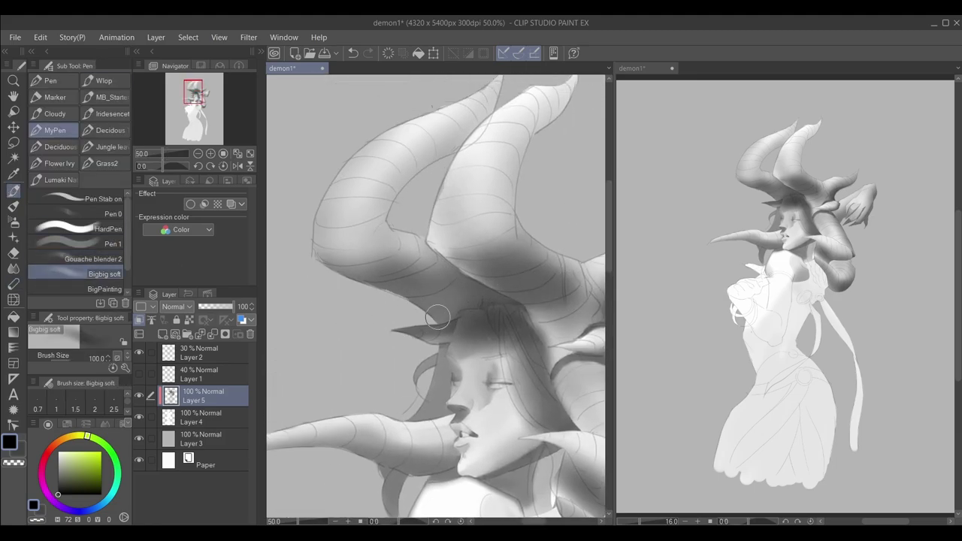
key(ctrl+z)
Lasso the hair in front of the face between the small brow horn and the long horn, darken it and deselect.
scroll(422, 323, up, 3)
key(m)
drag(445, 333, 475, 403)
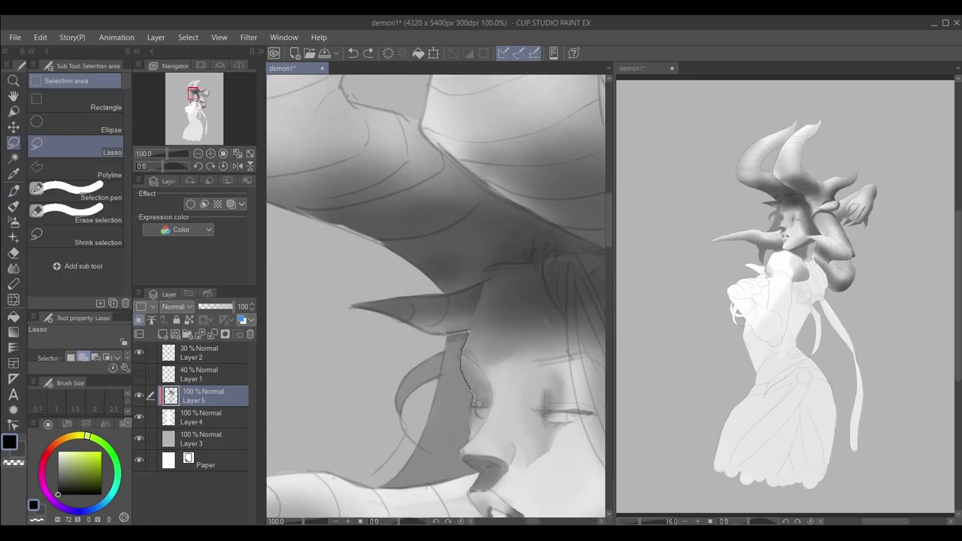
drag(455, 476, 347, 406)
scroll(348, 407, up, 2)
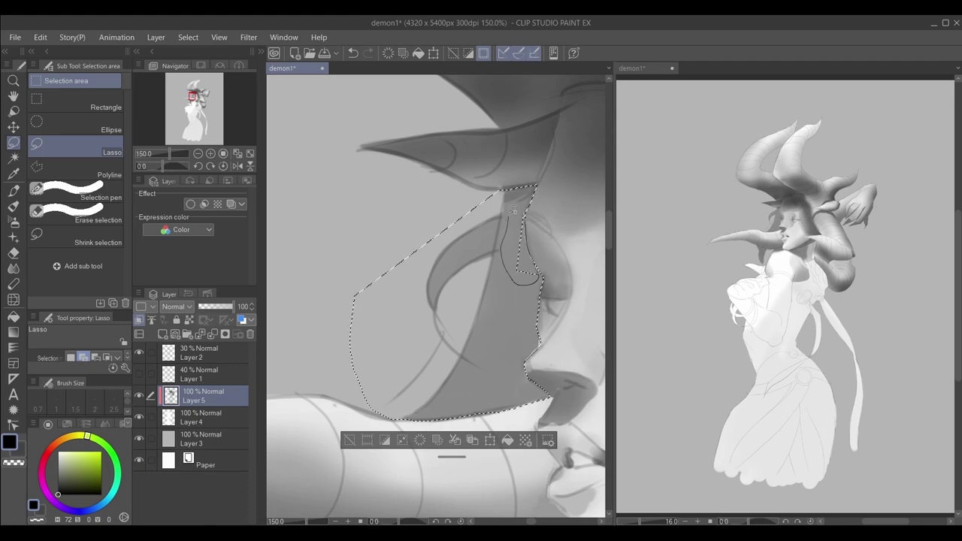
scroll(513, 210, down, 2)
key(ctrl+d)
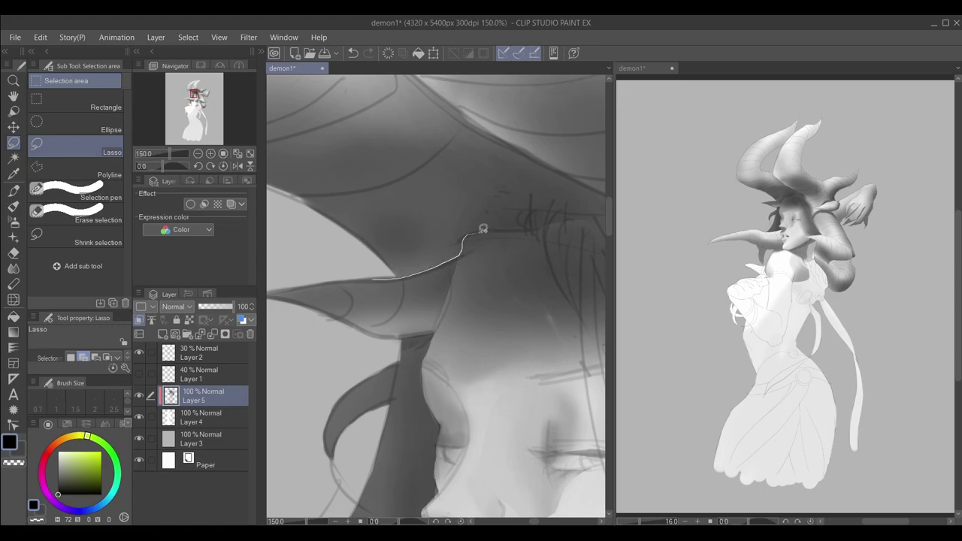
Lasso along the upper edge of the small brow horn, blend the shading there with Gouache blender 2 and deselect.
drag(484, 228, 429, 225)
key(p)
scroll(440, 204, down, 4)
key(ctrl+d)
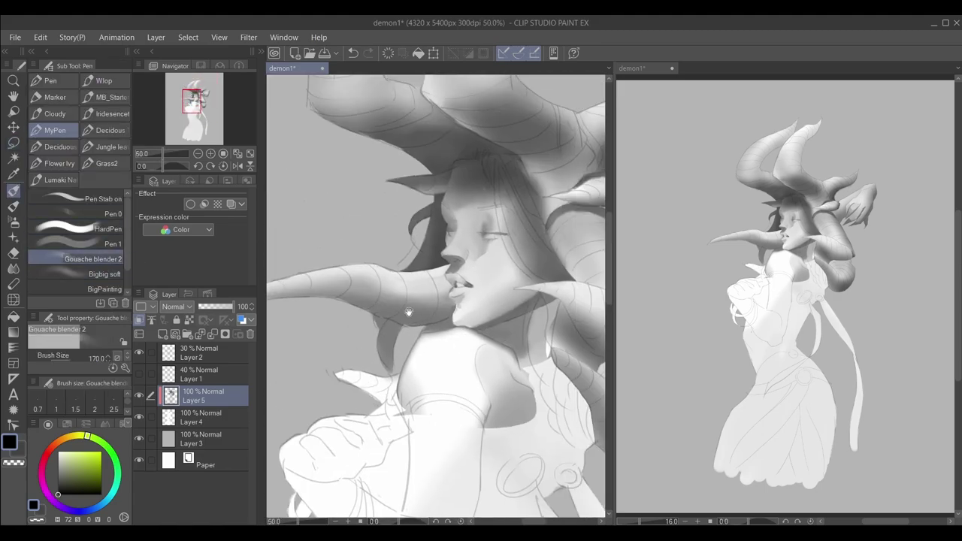
Build a selection with Auto select and Lasso that separates the torso from the shoulder, head and horns.
mouse_move(408, 312)
mouse_down()
mouse_move(302, 252)
mouse_move(292, 233)
mouse_move(357, 137)
mouse_move(347, 181)
mouse_up()
key(l)
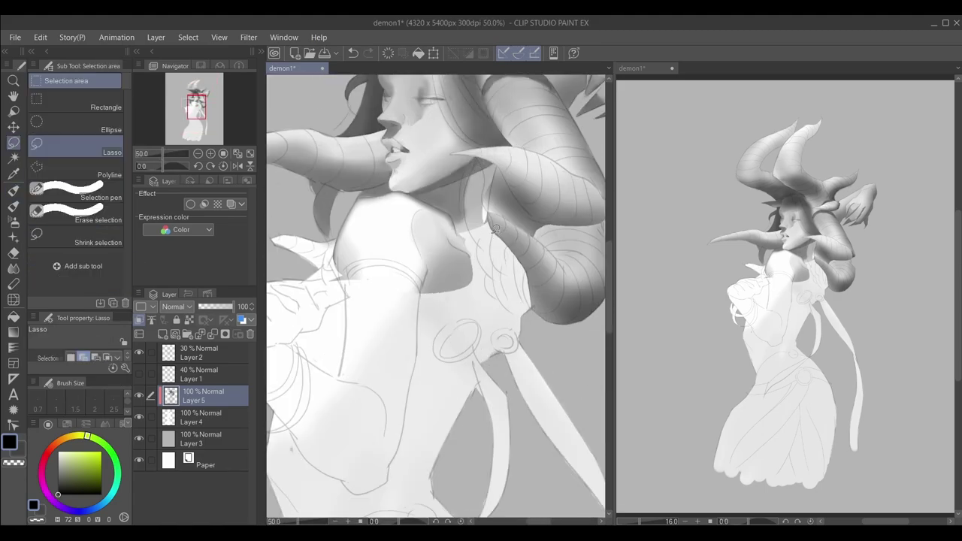
key(w)
click(430, 245)
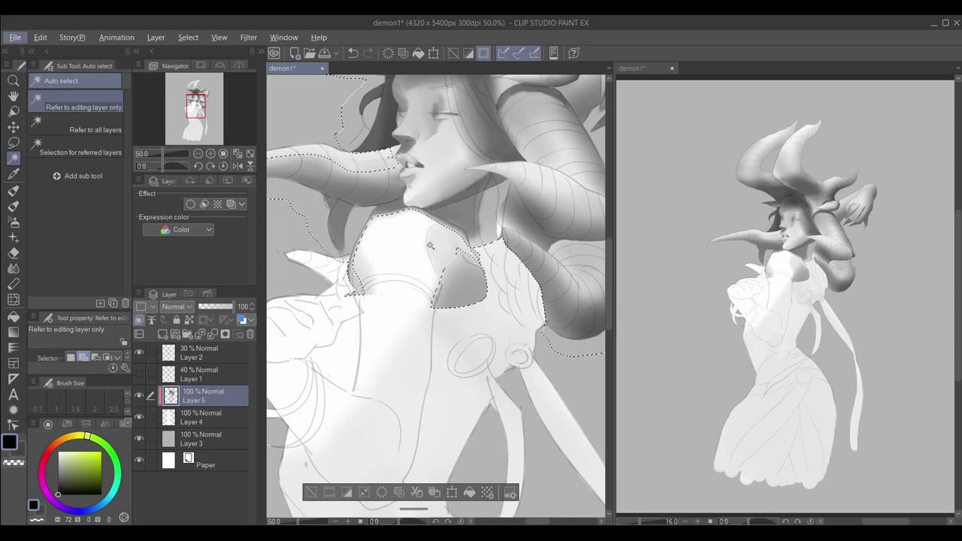
key(l)
scroll(431, 245, down, 2)
mouse_move(467, 345)
mouse_down()
mouse_move(541, 180)
mouse_move(316, 135)
mouse_move(524, 210)
mouse_move(585, 131)
mouse_up()
Shade the torso, back and arms with the Bigbig soft brush at size 400 and remove the selection.
key(p)
click(75, 274)
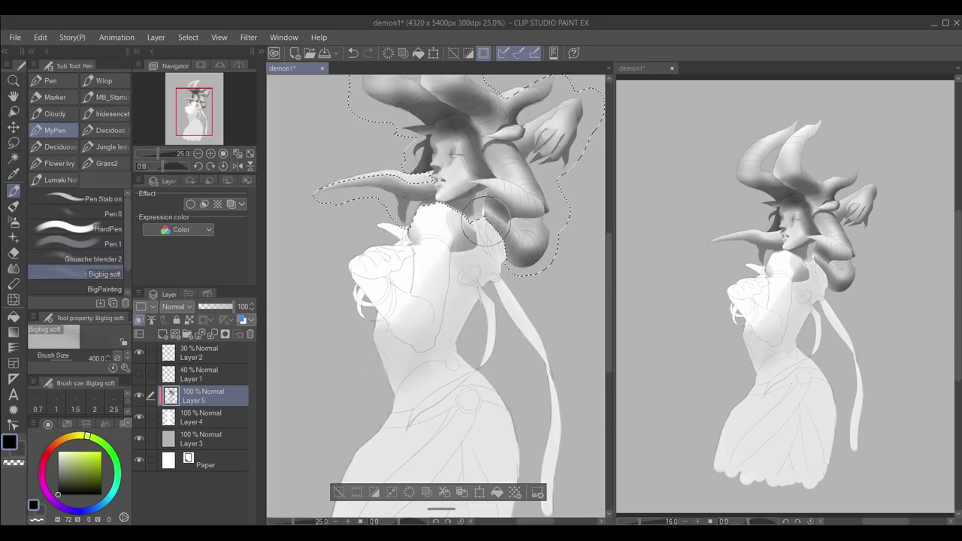
mouse_move(486, 221)
mouse_down()
mouse_move(384, 286)
mouse_move(448, 308)
mouse_move(469, 291)
mouse_move(392, 359)
mouse_move(487, 246)
mouse_up()
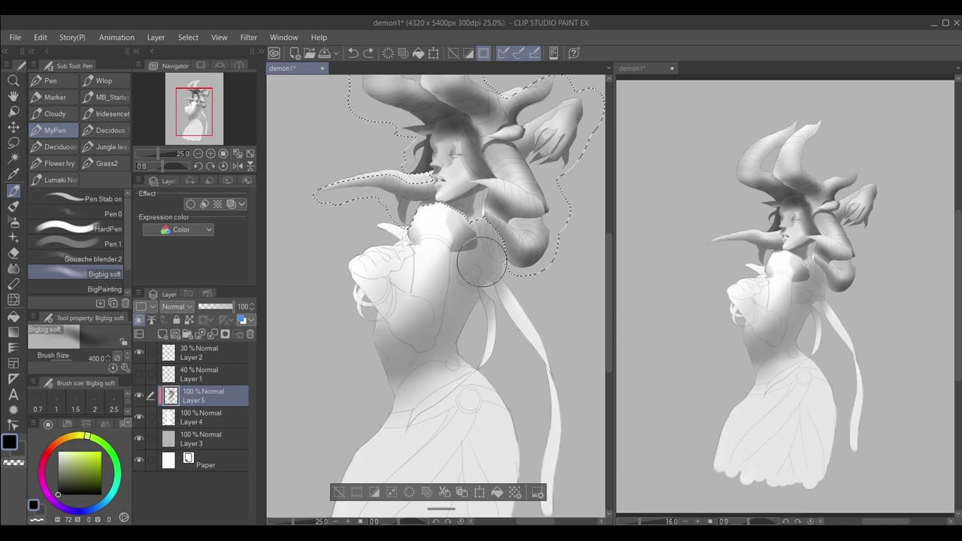
scroll(473, 300, up, 3)
scroll(470, 323, down, 3)
scroll(467, 336, up, 2)
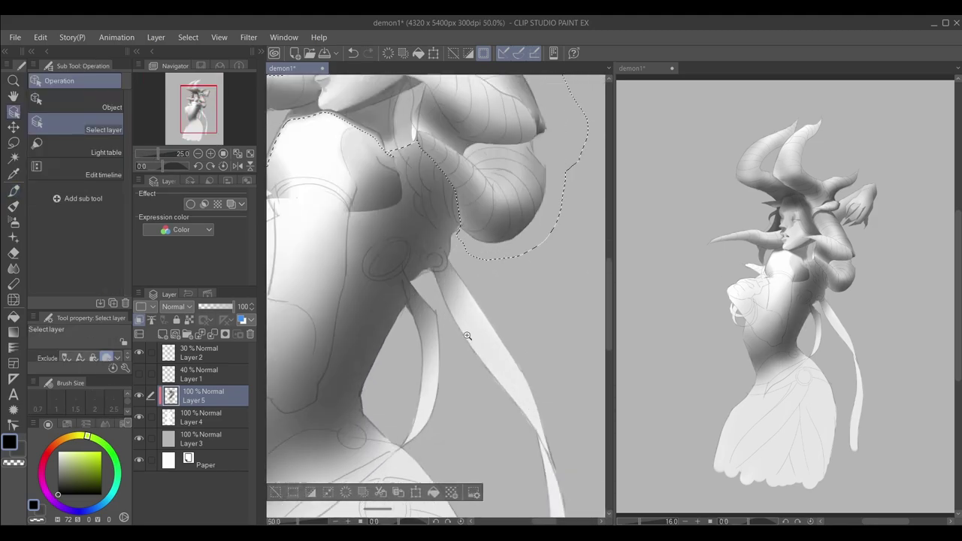
drag(260, 251, 410, 351)
key(ctrl+d)
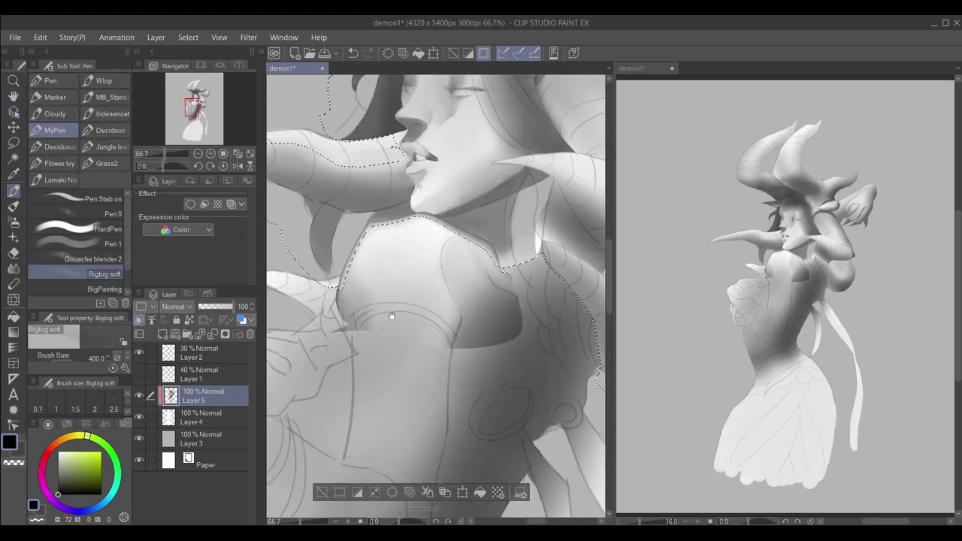
Blend away the dark wedge between the wrist and the upper arm with Gouache blender 2.
drag(395, 267, 448, 312)
scroll(447, 312, up, 5)
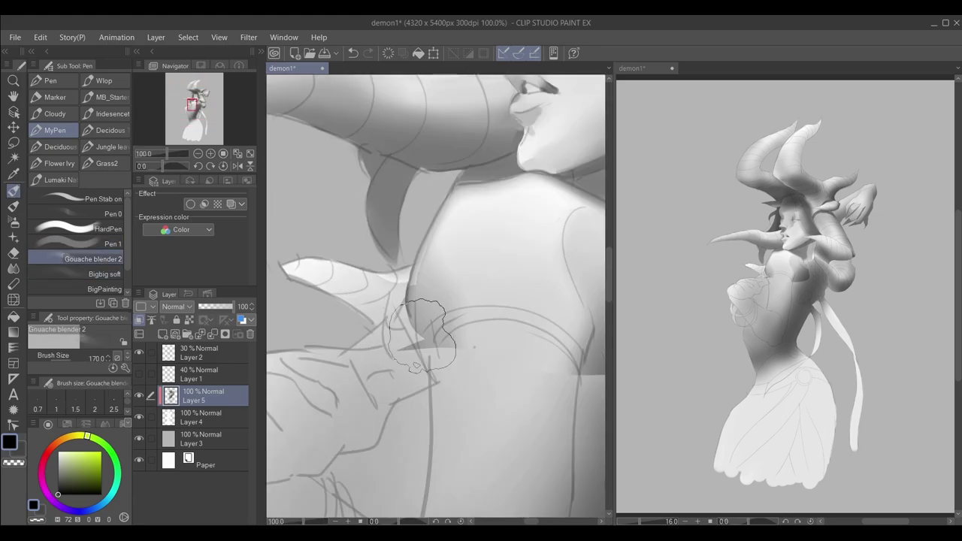
scroll(448, 312, down, 3)
Lasso the hair lock hanging below the long horn, darken it and deselect.
key(m)
drag(425, 271, 451, 276)
key(p)
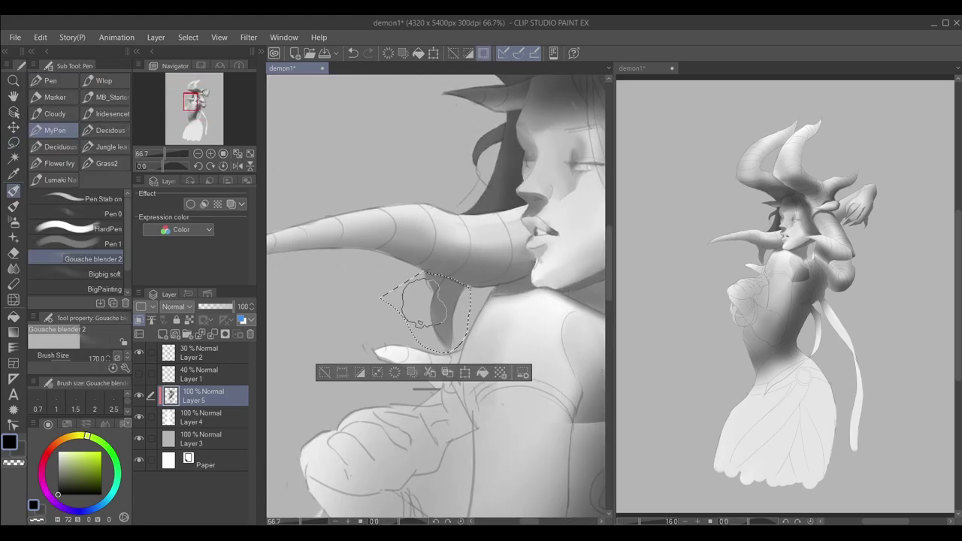
scroll(451, 275, down, 1)
drag(451, 225, 428, 276)
scroll(429, 276, down, 5)
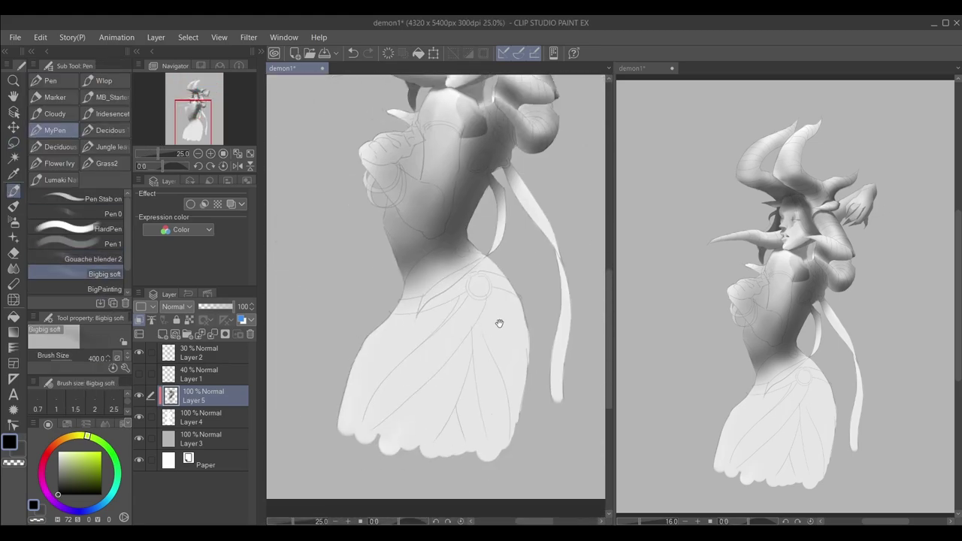
Lasso the near upper arm from the shoulder down to the elbow and extend the selection at its upper back corner.
scroll(428, 275, up, 5)
key(m)
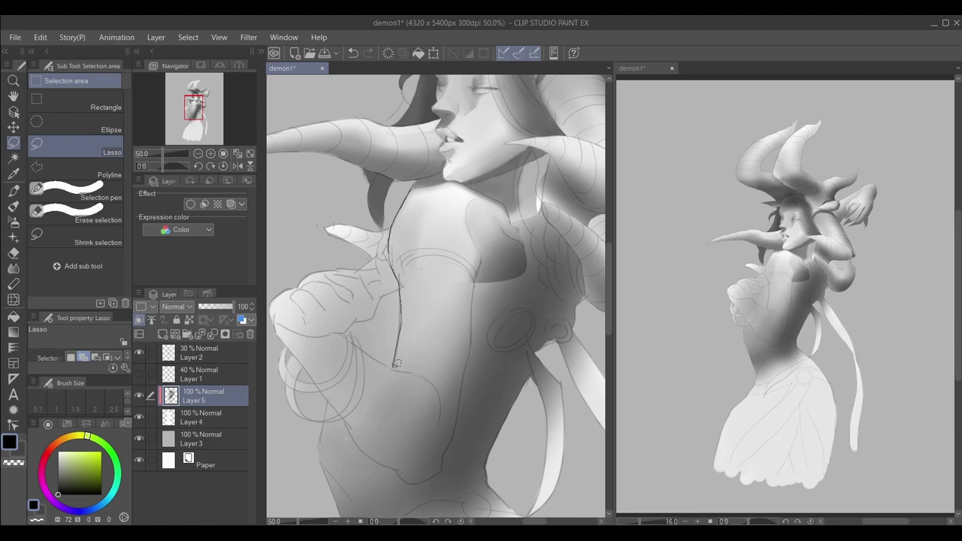
drag(467, 175, 468, 177)
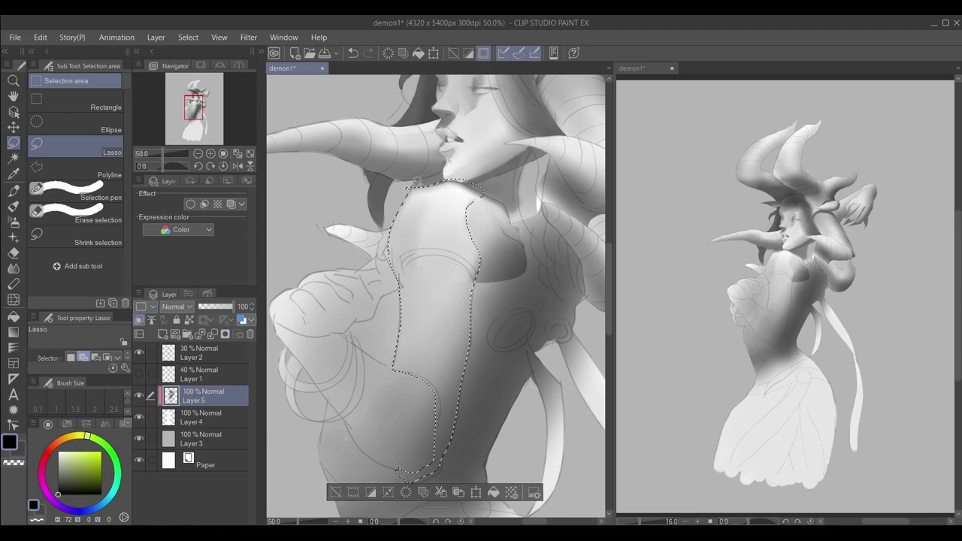
scroll(468, 176, up, 4)
mouse_move(535, 247)
mouse_down()
mouse_move(477, 172)
mouse_move(481, 188)
mouse_up()
scroll(498, 266, down, 1)
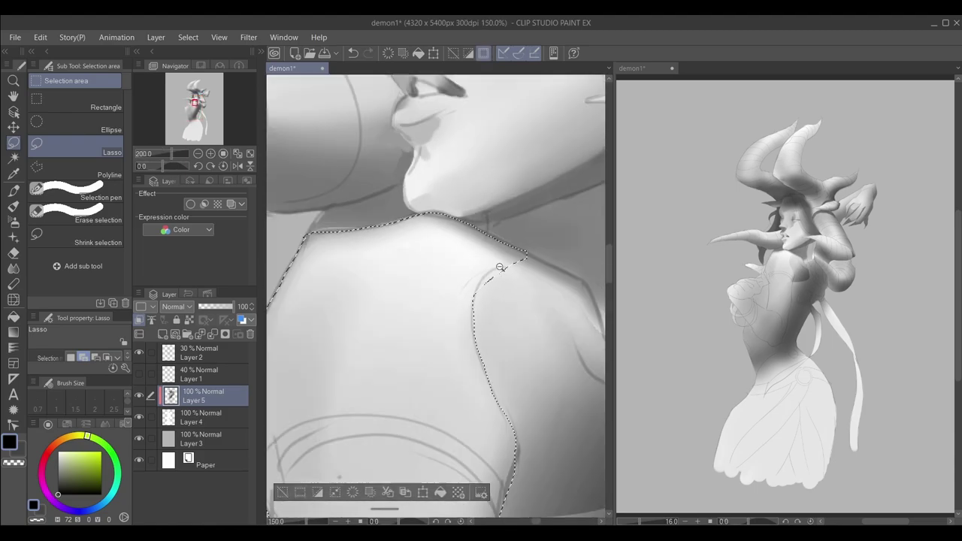
Refine the lasso selection along both sides of the upper arm and round off its outline at the elbow.
scroll(452, 273, down, 3)
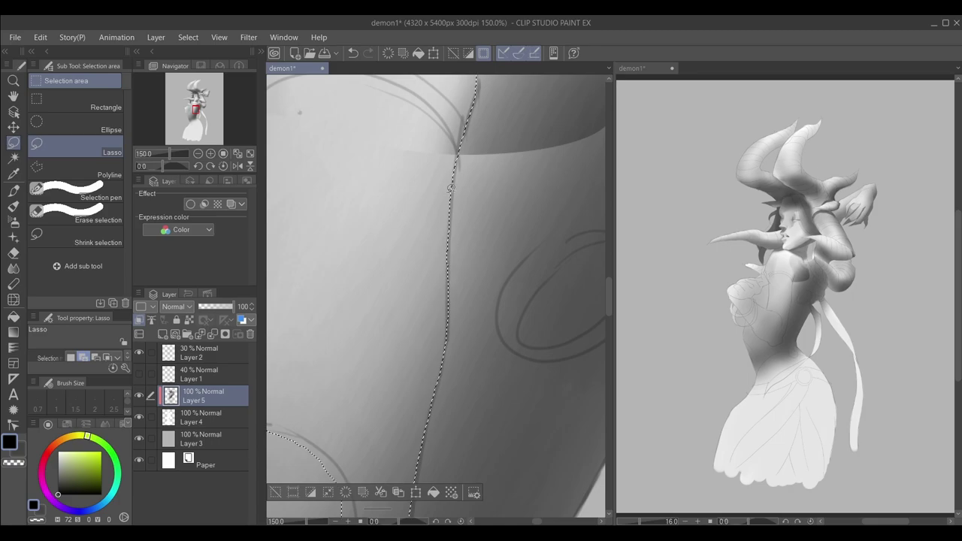
scroll(453, 228, up, 5)
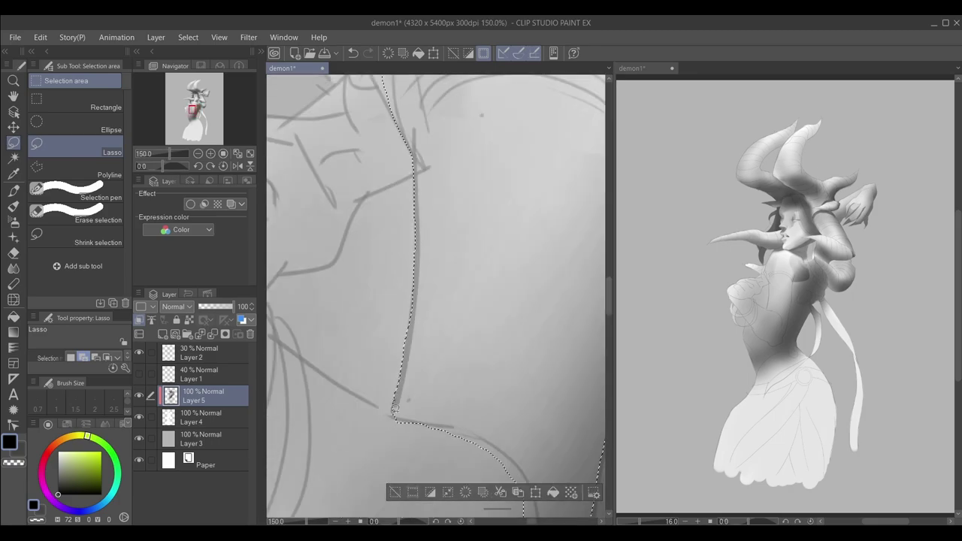
scroll(394, 408, down, 5)
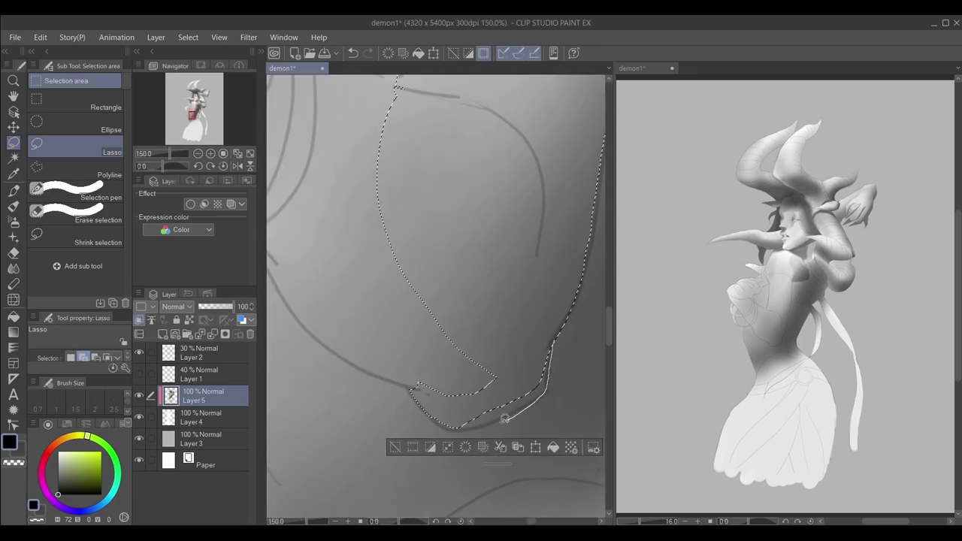
drag(505, 419, 539, 382)
scroll(509, 445, up, 4)
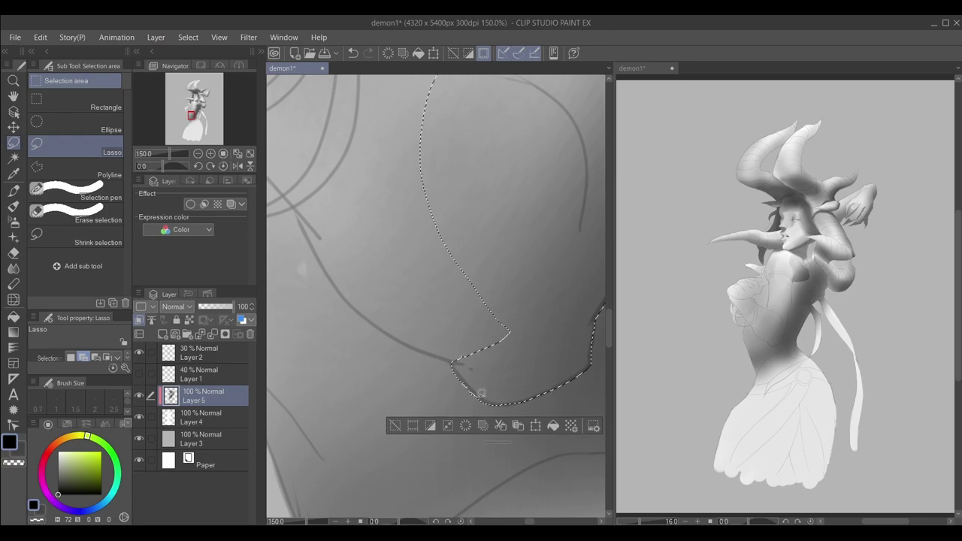
scroll(451, 350, down, 6)
Lighten the middle of the selected arm with the Soft eraser, shade its edges with Bigbig soft at size 400 and deselect.
key(e)
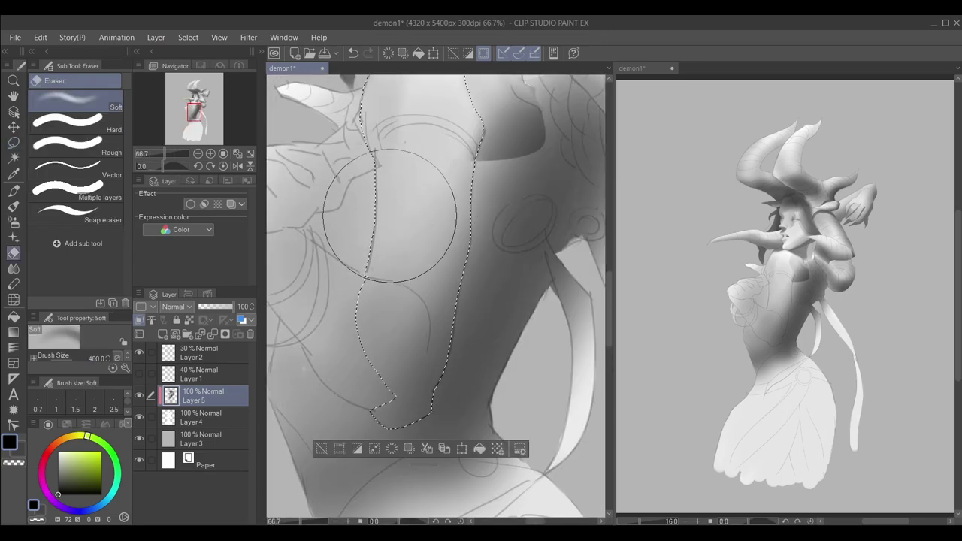
drag(414, 280, 429, 258)
key(p)
scroll(430, 258, down, 2)
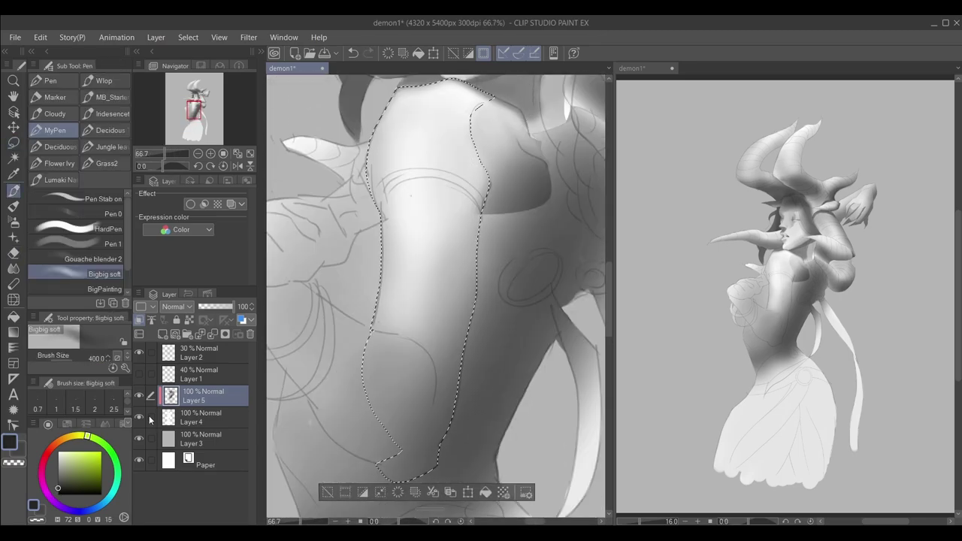
scroll(526, 217, up, 3)
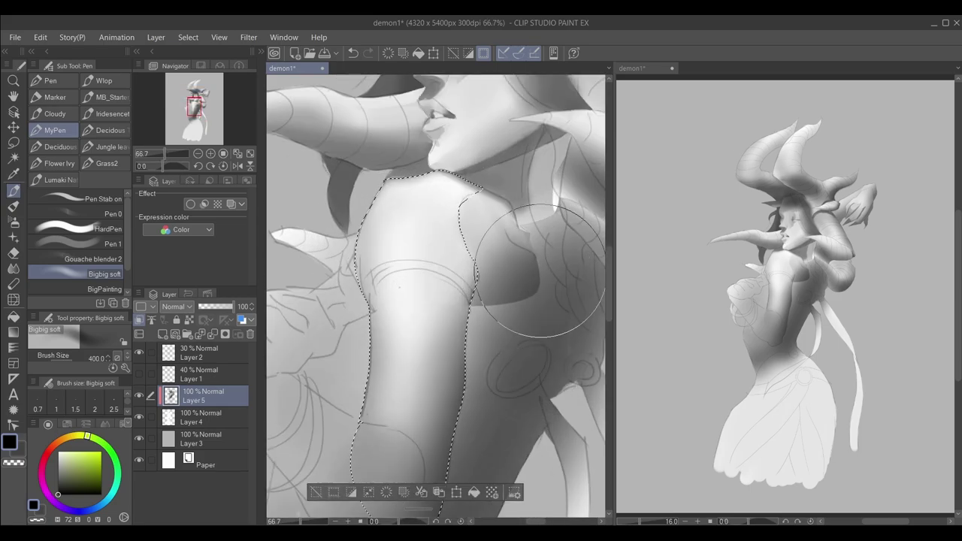
key(ctrl+d)
Cover the hard edge behind the armpit with sampled grey using Bigbig soft and blend it with Gouache blender 2 at size 50.
scroll(291, 137, up, 1)
key(bracketleft)
key(bracketleft)
key(bracketleft)
key(bracketleft)
key(bracketleft)
key(bracketleft)
key(bracketleft)
key(bracketleft)
key(bracketleft)
key(bracketleft)
scroll(419, 257, down, 3)
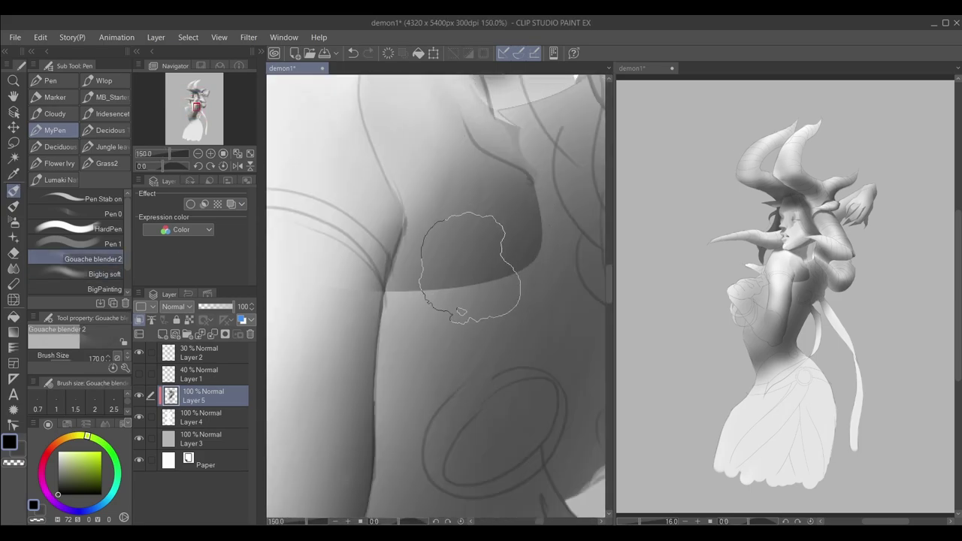
scroll(416, 298, down, 2)
alt+click(383, 295)
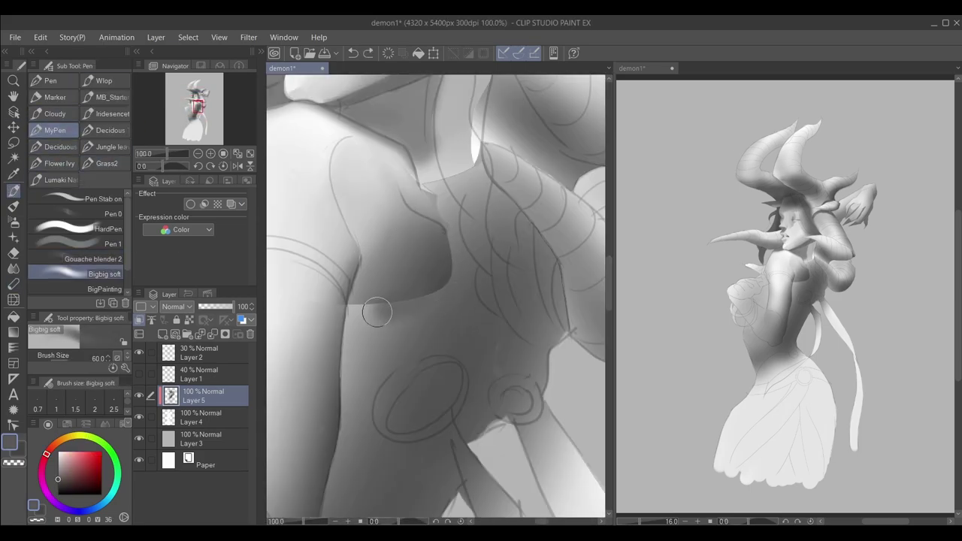
scroll(402, 289, up, 2)
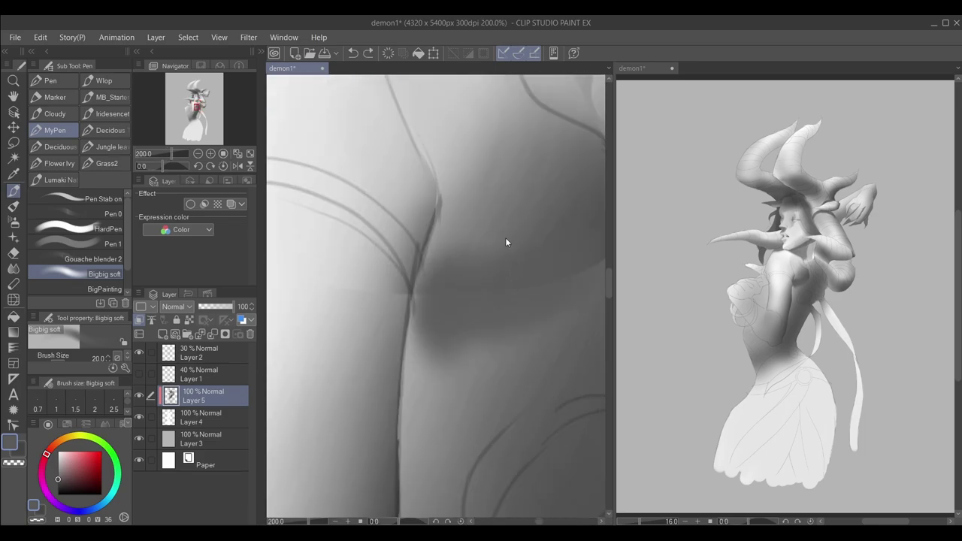
key(comma)
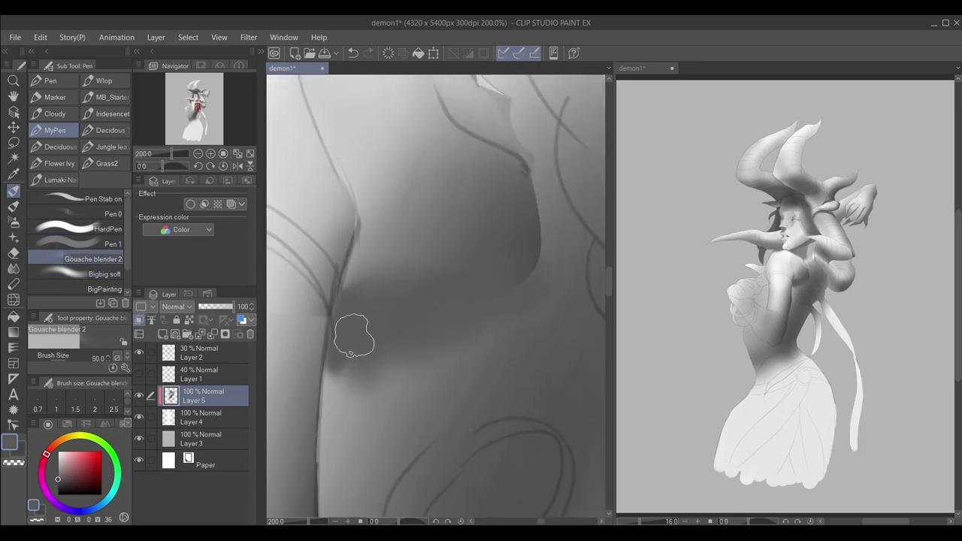
Deepen the shadow behind the armpit with black Bigbig soft at size 20 and blend it with Gouache blender 2 at size 50.
key(x)
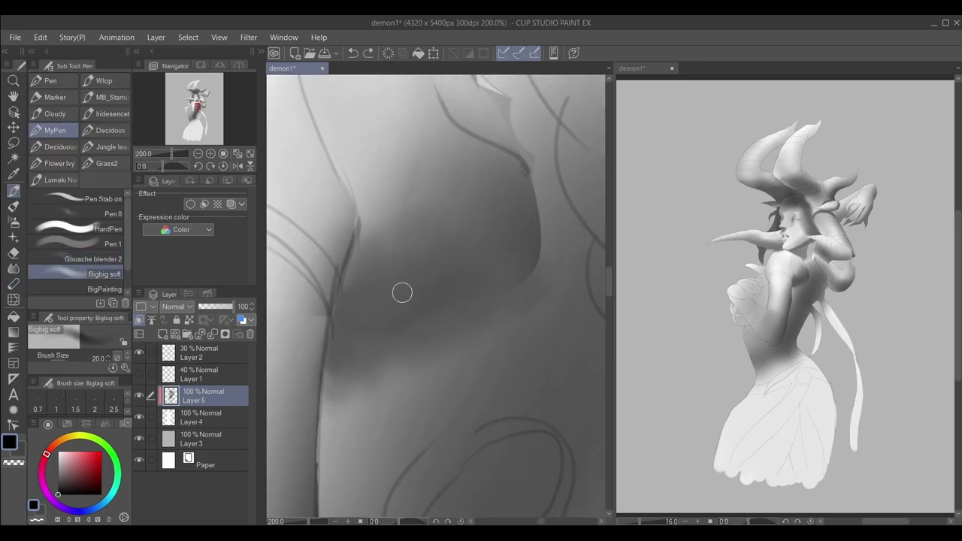
drag(483, 276, 346, 316)
scroll(342, 286, down, 1)
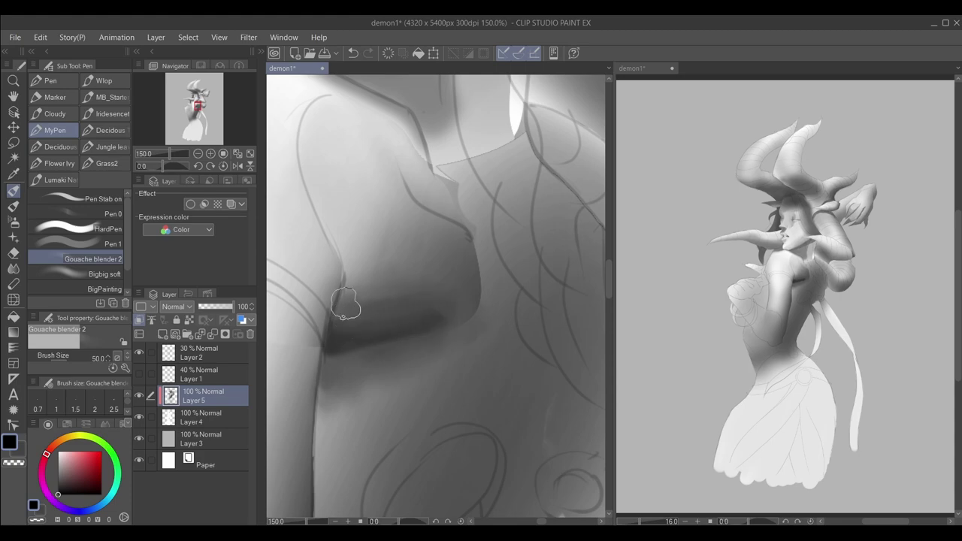
key(period)
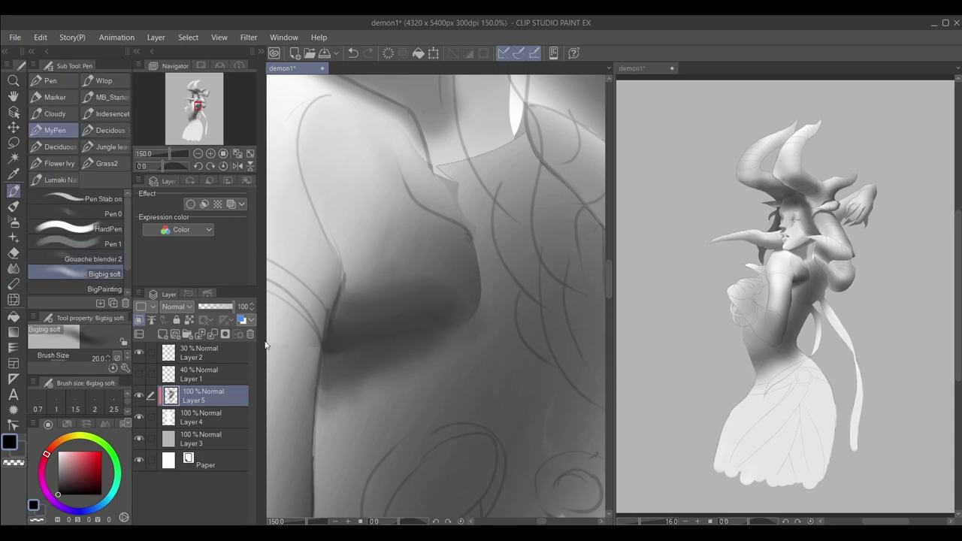
alt+click(365, 277)
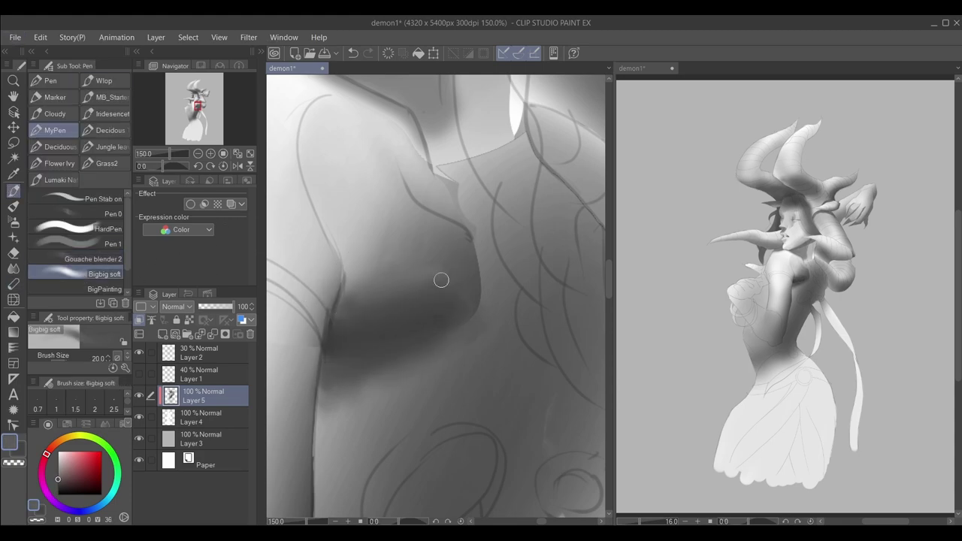
key(comma)
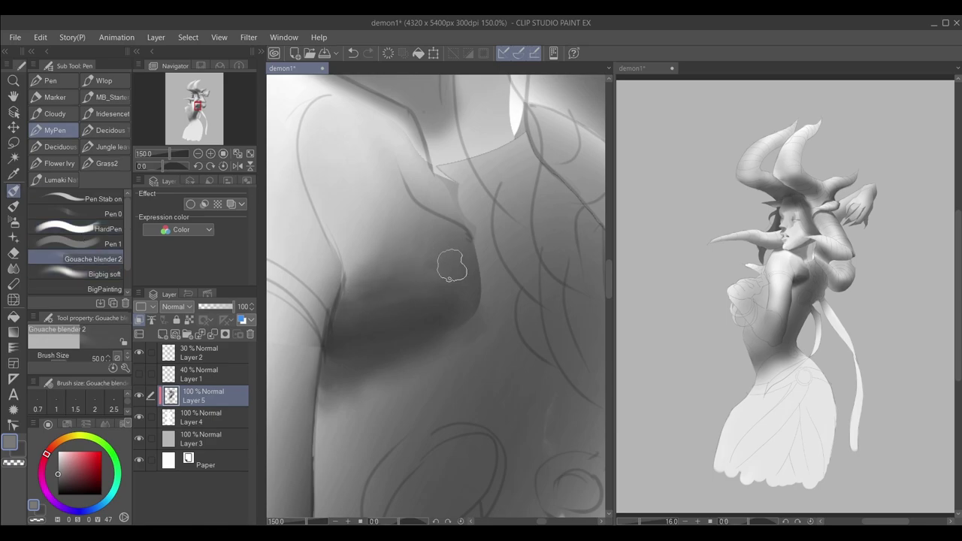
mouse_move(422, 301)
mouse_down()
mouse_move(481, 308)
mouse_move(488, 331)
mouse_up()
Fill the pointed shape above the fist with dark grey HardPen at size 30, and brush it softly with white Bigbig soft at size 120.
scroll(460, 301, down, 3)
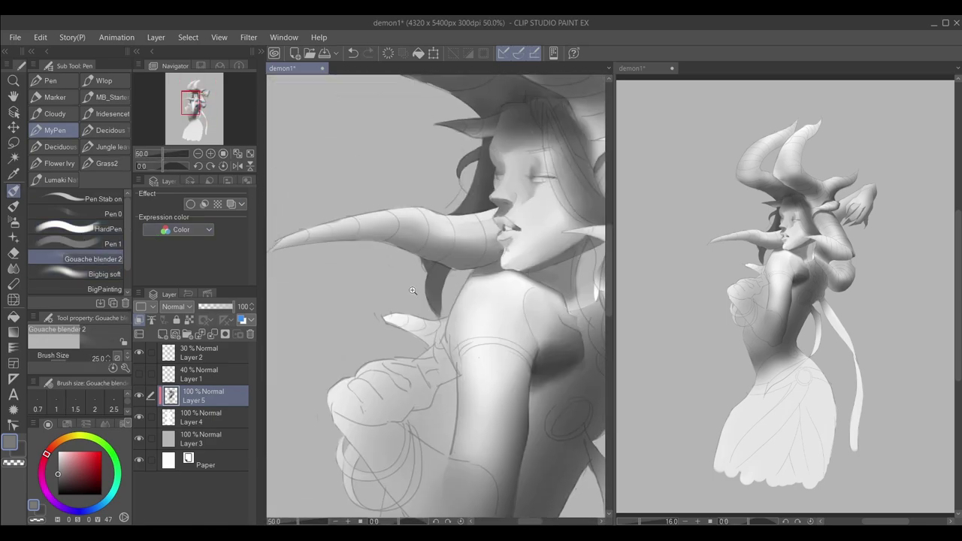
scroll(438, 362, up, 2)
key(period)
key(comma)
key(comma)
key(comma)
drag(466, 368, 389, 336)
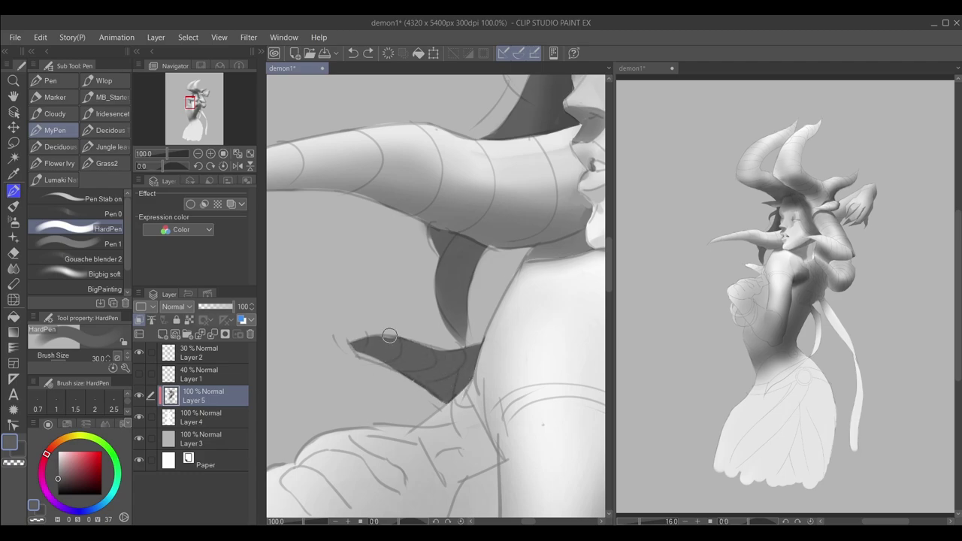
click(95, 274)
drag(327, 348, 404, 389)
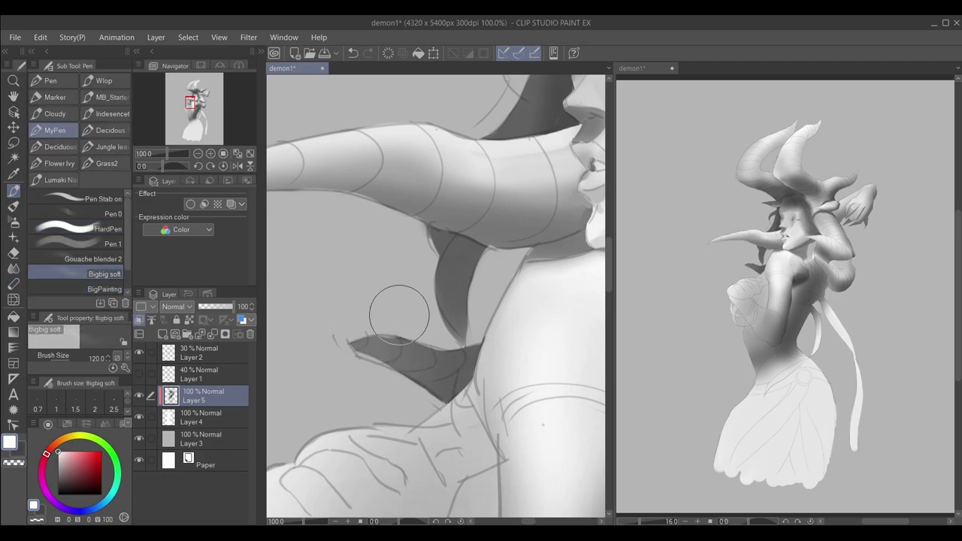
Rework the shadow behind the shoulder with sampled grey Bigbig soft at size 30 and smooth it with Gouache blender 2 at size 70.
scroll(474, 368, down, 3)
scroll(474, 368, up, 2)
key(comma)
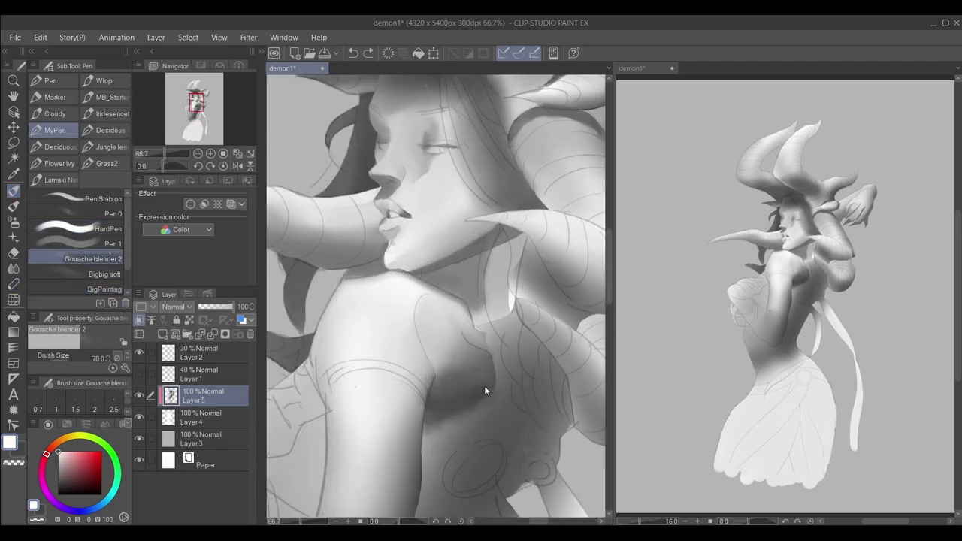
scroll(484, 387, up, 2)
key(period)
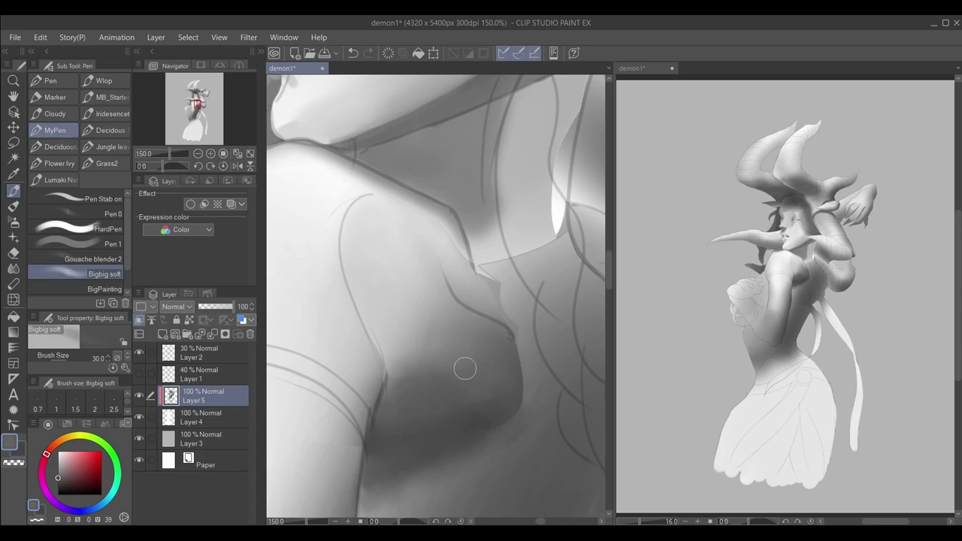
scroll(479, 393, down, 3)
scroll(467, 376, up, 3)
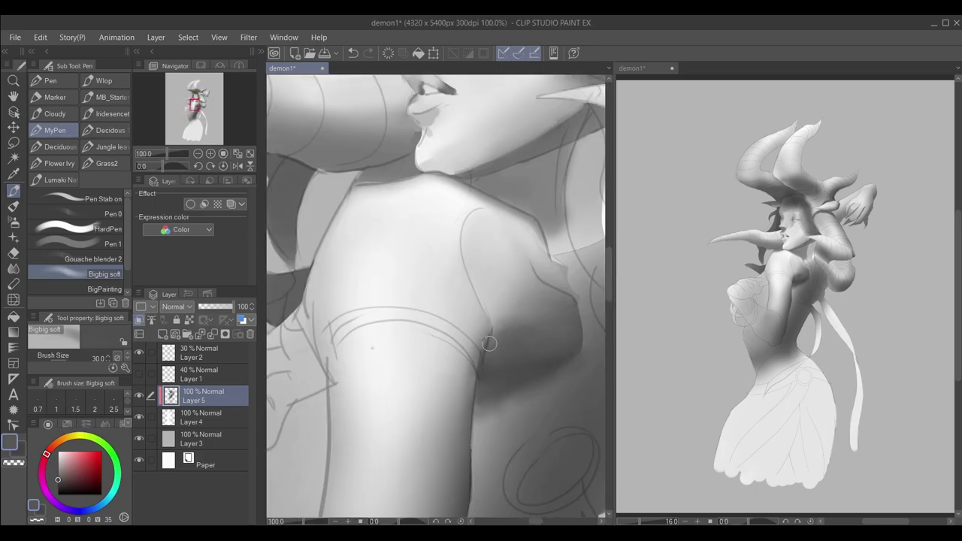
scroll(432, 368, down, 1)
key(comma)
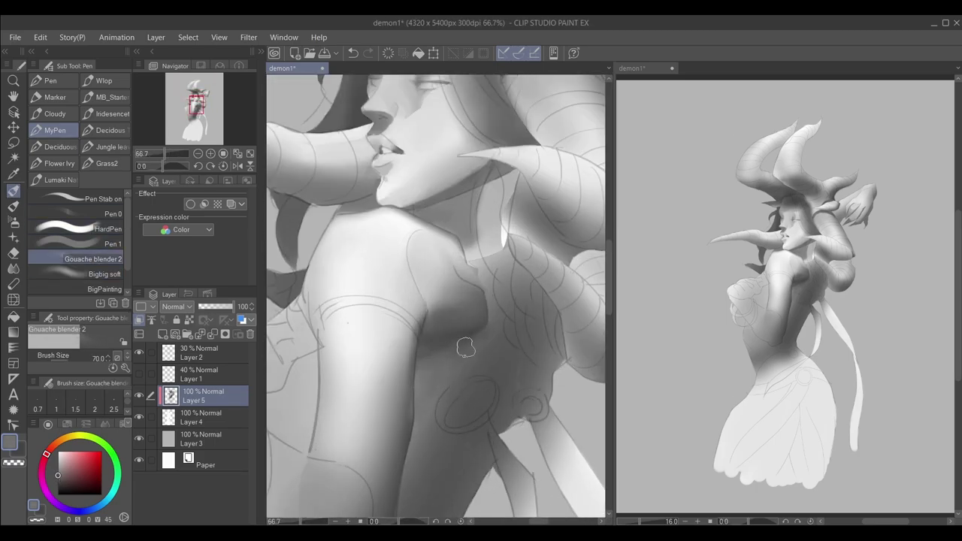
Darken the torso along the back edge of the upper arm with Bigbig soft at size 70.
scroll(427, 408, up, 1)
key(comma)
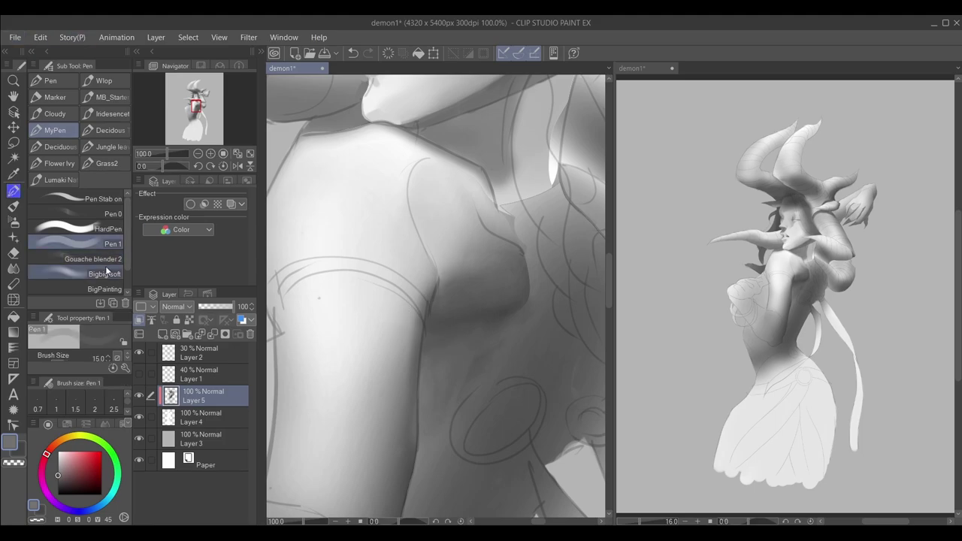
key(period)
key(period)
scroll(511, 339, down, 1)
scroll(458, 394, up, 1)
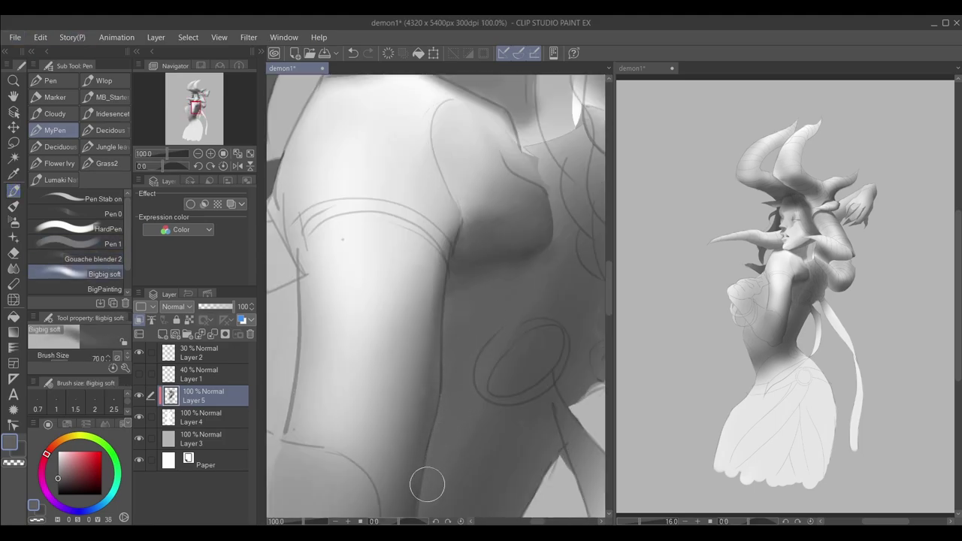
scroll(427, 485, down, 1)
scroll(503, 318, up, 1)
scroll(502, 318, down, 1)
Lasso the upper arm above the elbow, brush along its front edge with Bigbig soft at size 70 and deselect.
key(m)
mouse_move(467, 338)
mouse_down()
mouse_move(462, 454)
mouse_move(509, 254)
mouse_up()
key(p)
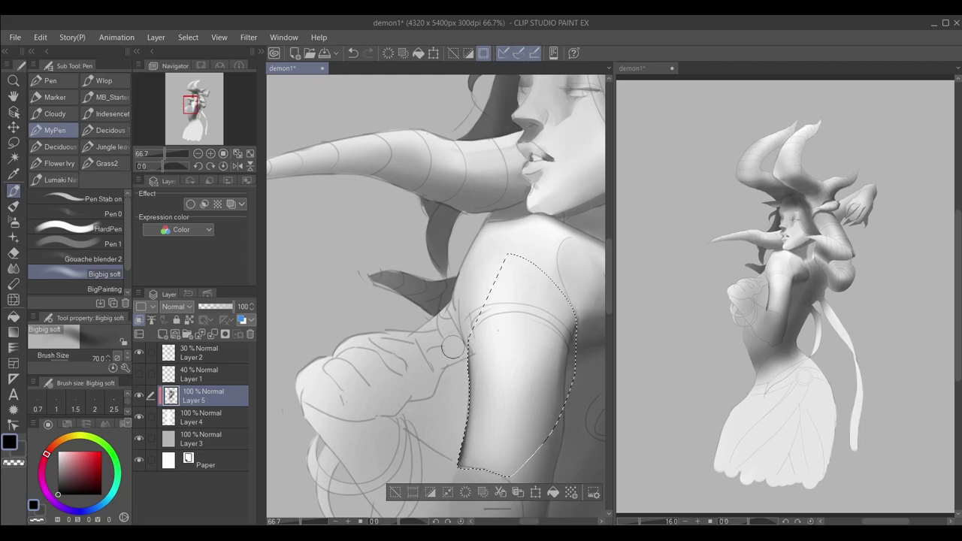
key(x)
mouse_move(451, 347)
mouse_down()
mouse_move(460, 458)
mouse_move(466, 331)
mouse_up()
key(ctrl+d)
Clean up the arm's front edge near the elbow with Gouache blender 2 at size 10 and hide sketch Layer 2.
scroll(496, 421, up, 4)
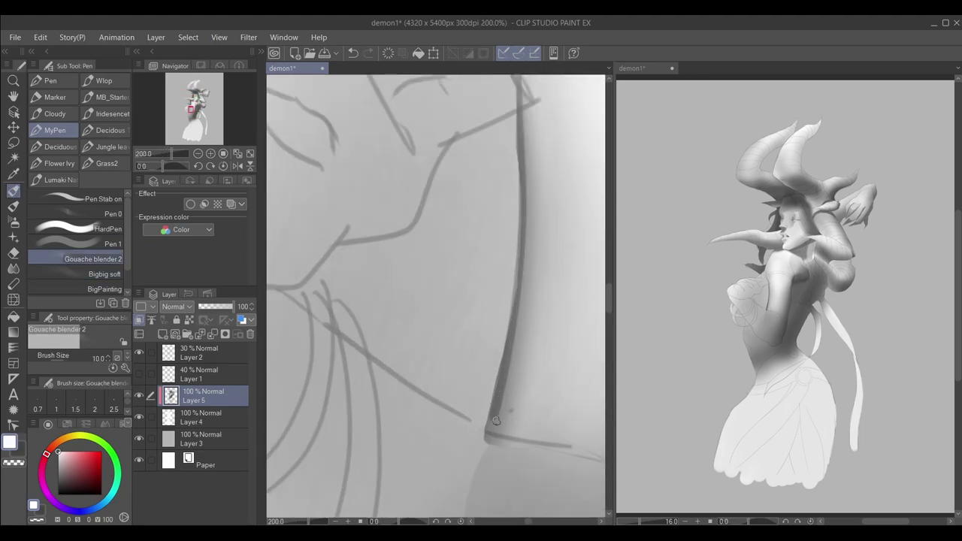
scroll(496, 421, down, 1)
drag(495, 421, 368, 411)
Paint a dark contact shadow along the shoulder's upper edge with black Bigbig soft at size 15 and blend it with Gouache blender 2 at size 40.
key(x)
key(period)
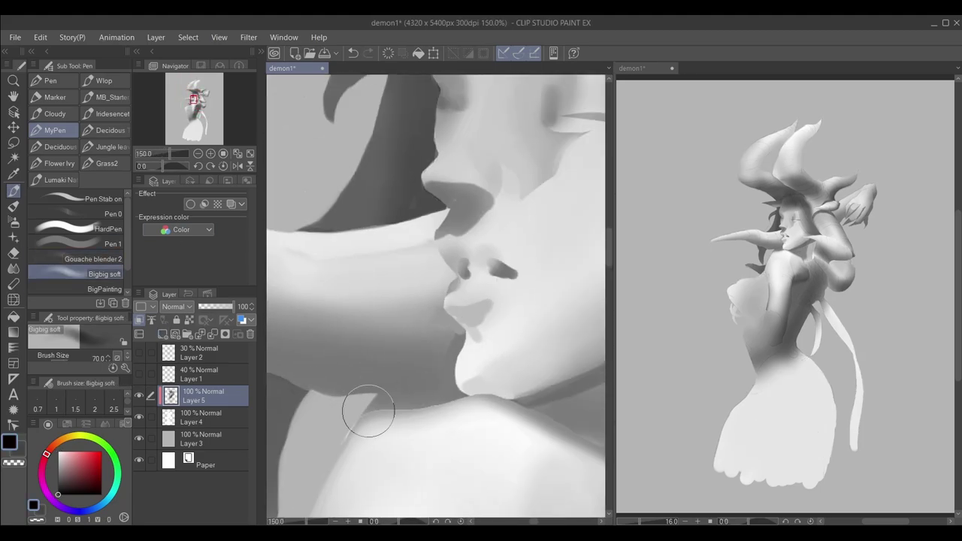
alt+click(368, 411)
key(bracketleft)
key(bracketleft)
key(bracketleft)
drag(496, 406, 417, 363)
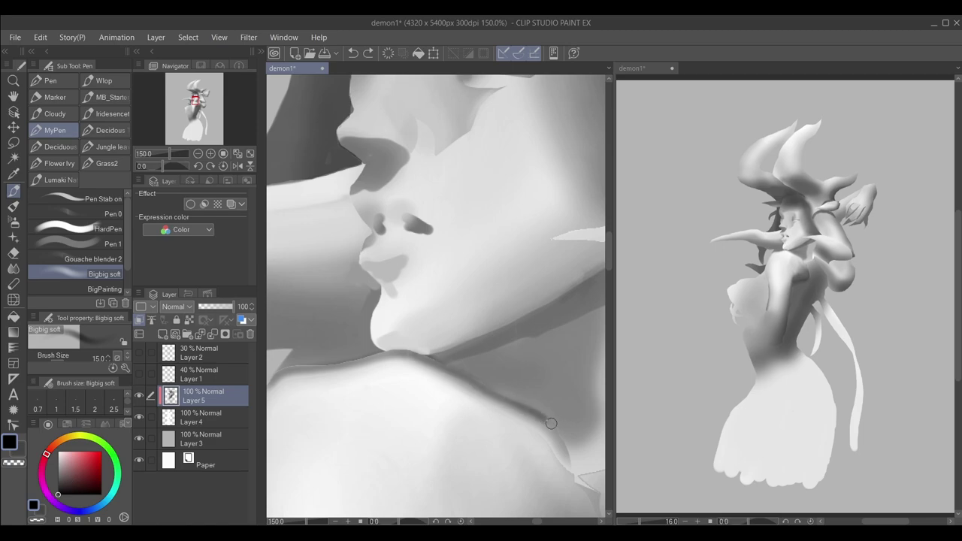
key(comma)
drag(511, 420, 446, 417)
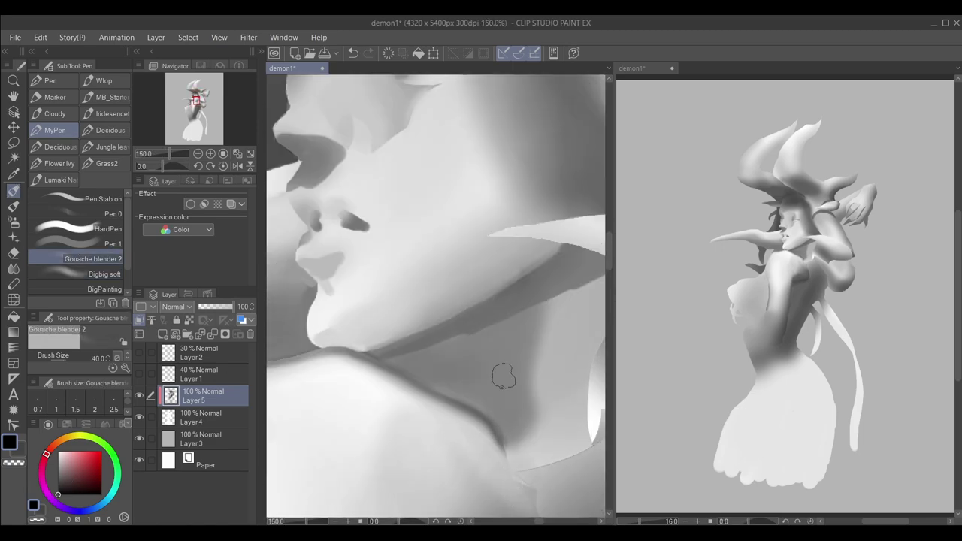
Soften the shadow on the neck below the jaw with sampled grey using Bigbig soft at size 15.
alt+click(445, 383)
key(period)
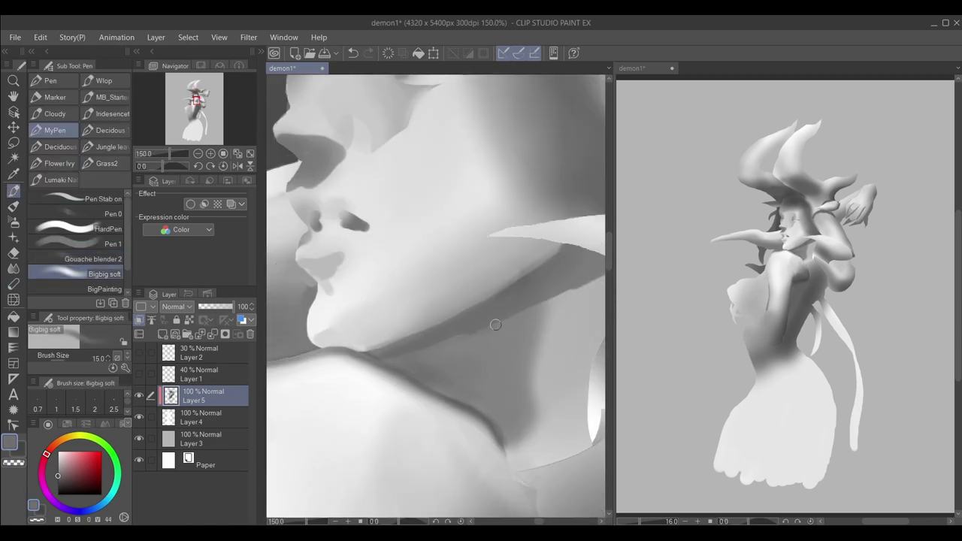
drag(495, 325, 446, 343)
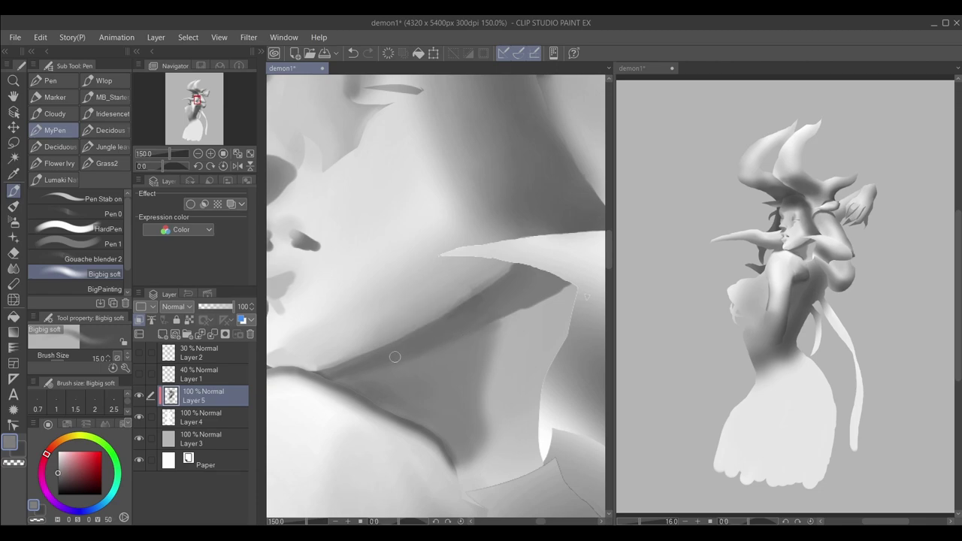
Show sketch Layer 2 and lasso the forearm and elbow along the sketch lines on Layer 5.
scroll(413, 343, down, 3)
click(138, 353)
drag(509, 306, 497, 399)
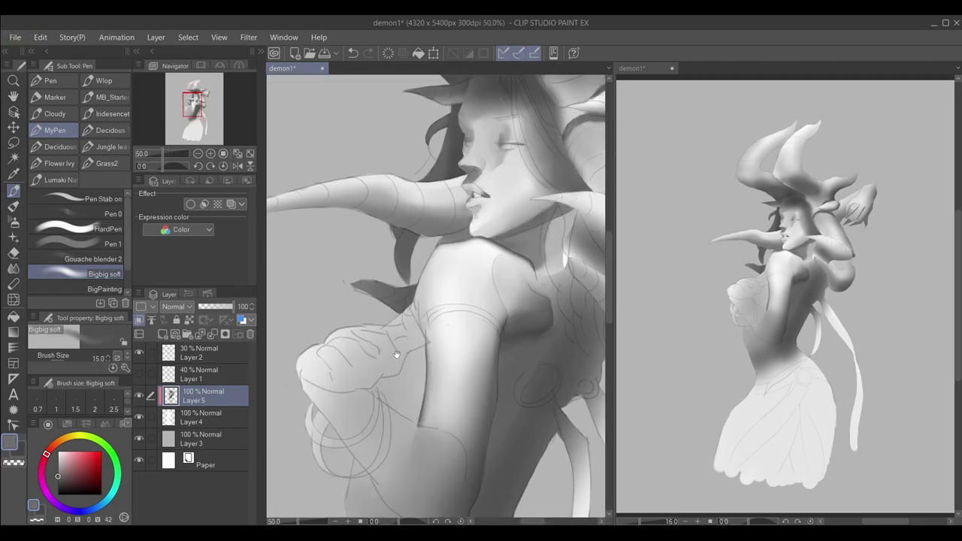
key(m)
drag(399, 495, 441, 459)
drag(357, 366, 395, 494)
scroll(360, 360, up, 3)
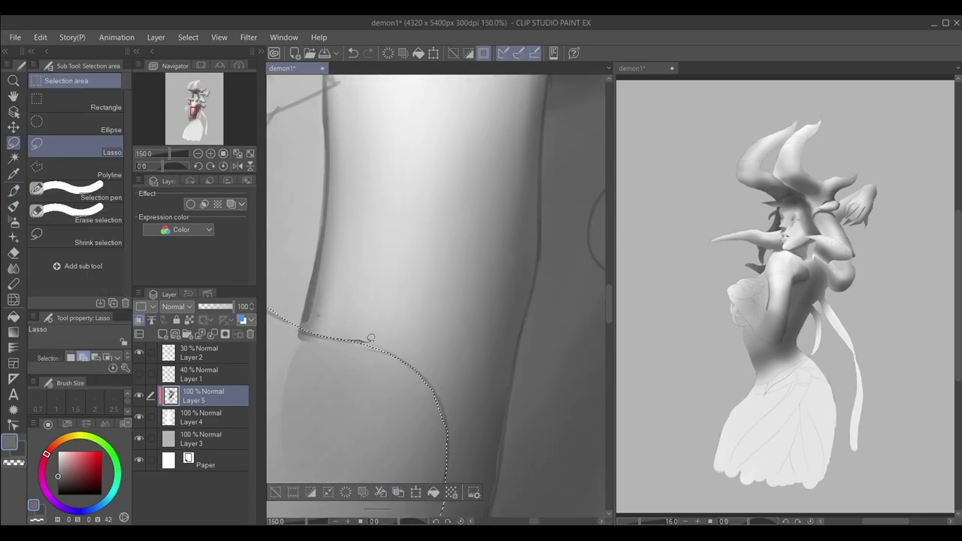
scroll(339, 413, up, 2)
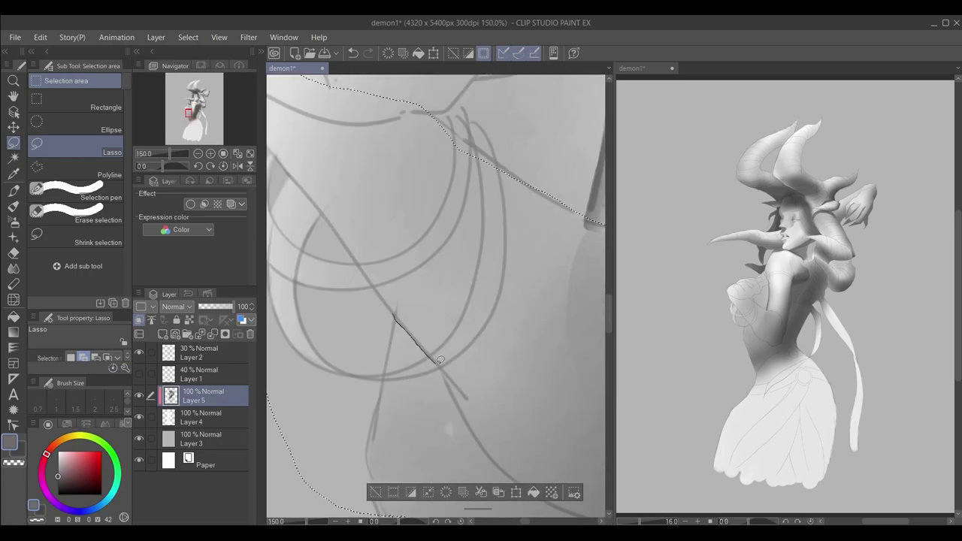
mouse_move(432, 372)
mouse_down()
mouse_move(457, 335)
mouse_move(451, 376)
mouse_up()
scroll(509, 389, down, 3)
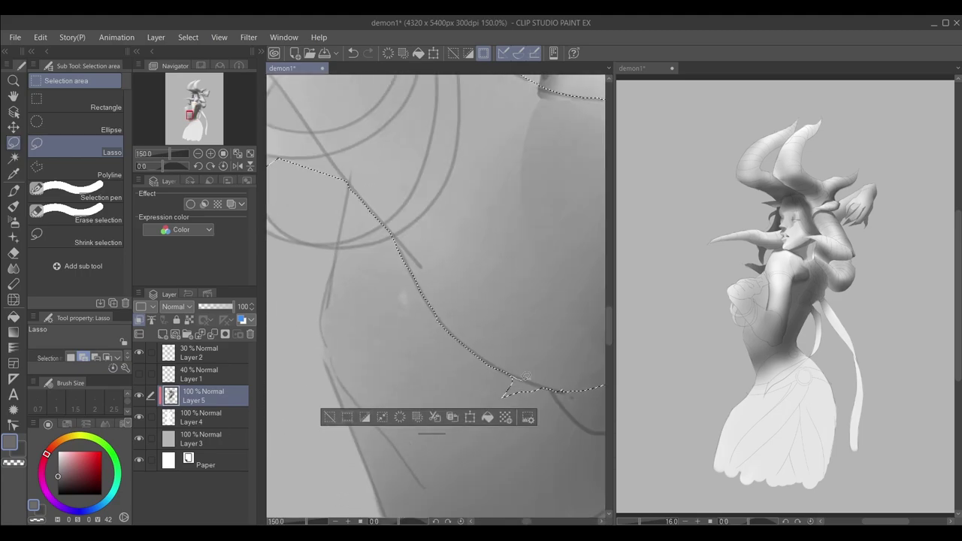
Shade the underside of the forearm and elbow with black Bigbig soft at size 200 and deselect.
key(p)
scroll(580, 300, down, 1)
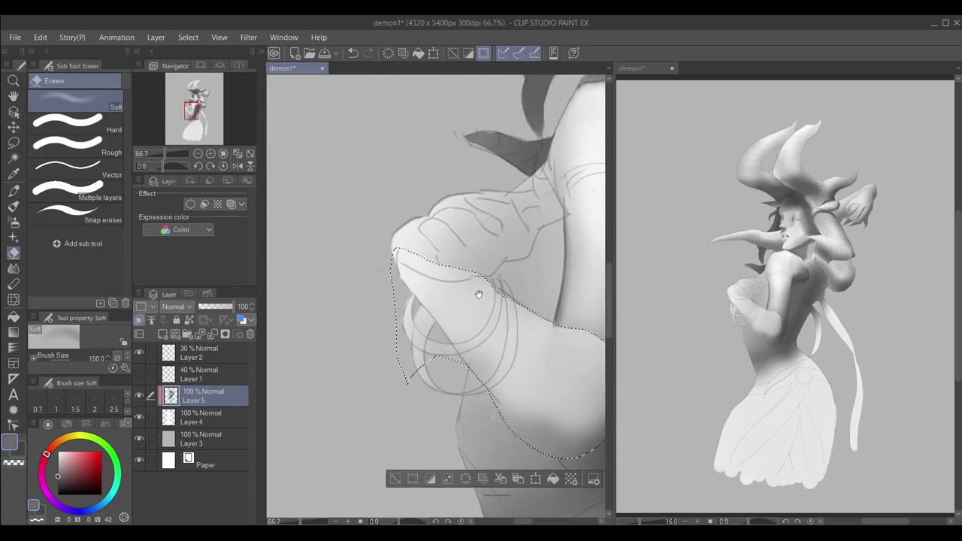
drag(580, 299, 509, 299)
drag(451, 406, 368, 366)
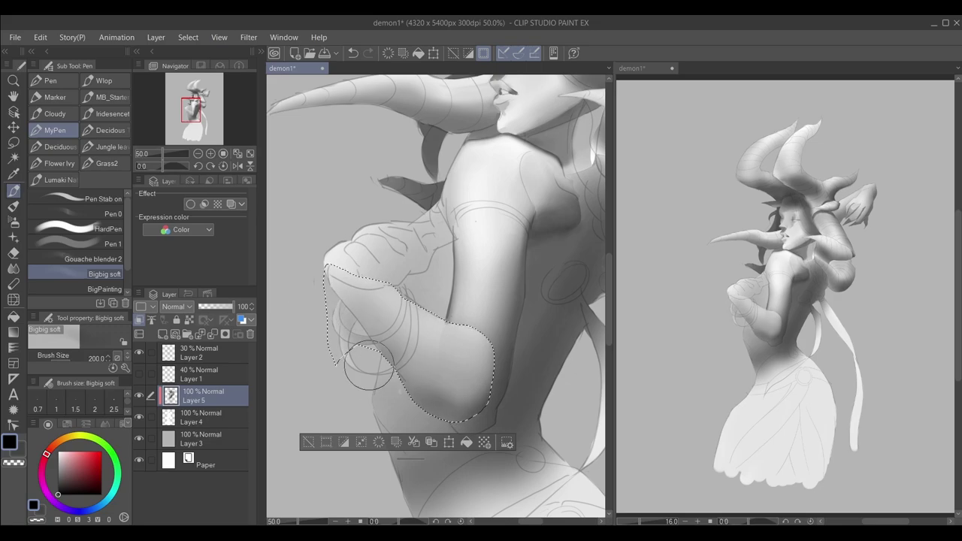
mouse_move(514, 350)
mouse_down()
mouse_move(473, 391)
mouse_move(477, 236)
mouse_up()
key(ctrl+d)
Lasso the closed fist and wrist in front of the shoulder, refining the selection edge at the wrist.
key(x)
scroll(497, 321, down, 1)
scroll(380, 293, up, 2)
key(m)
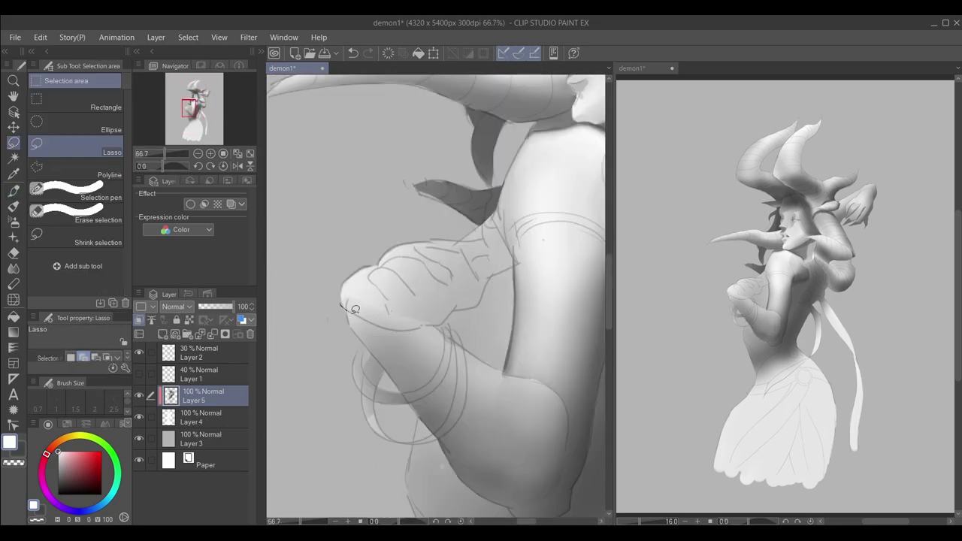
drag(479, 235, 350, 263)
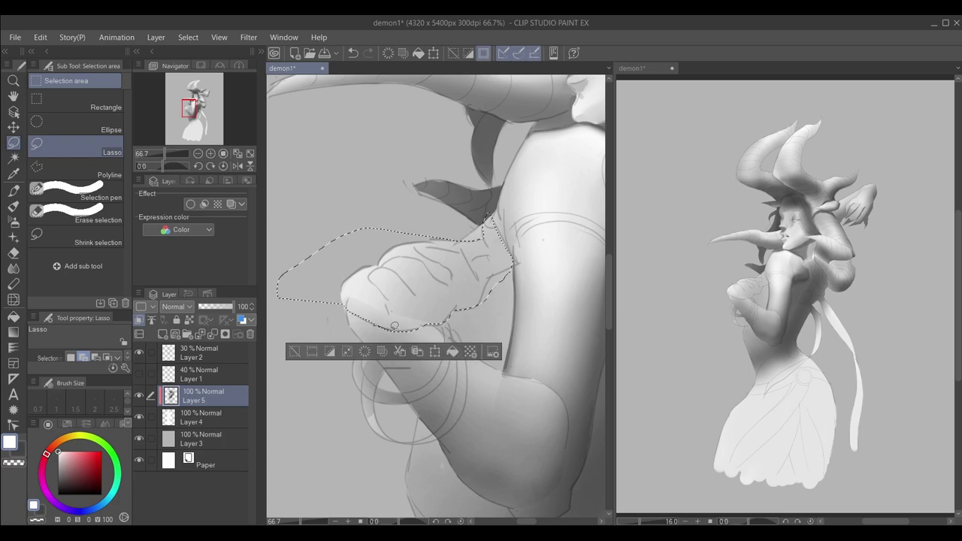
scroll(474, 245, up, 3)
scroll(474, 245, up, 1)
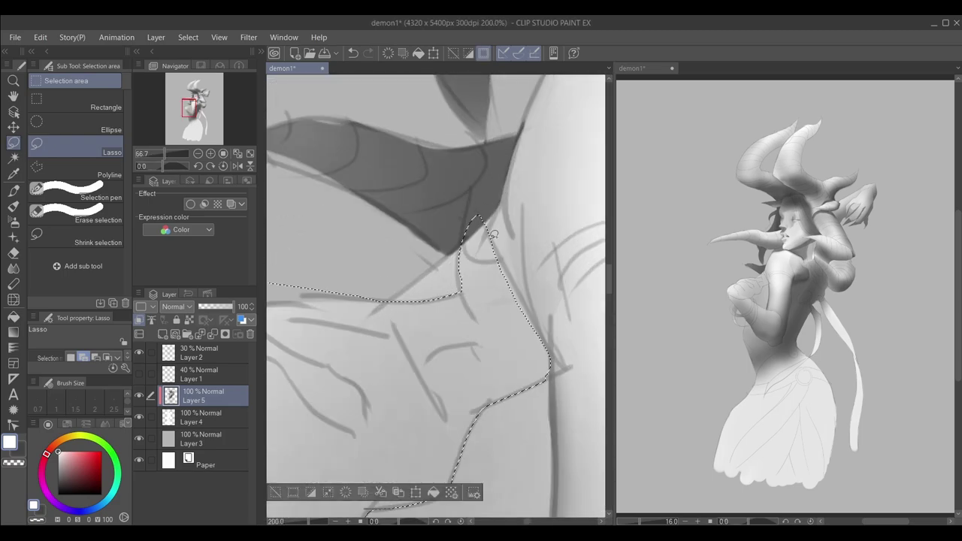
scroll(464, 267, down, 5)
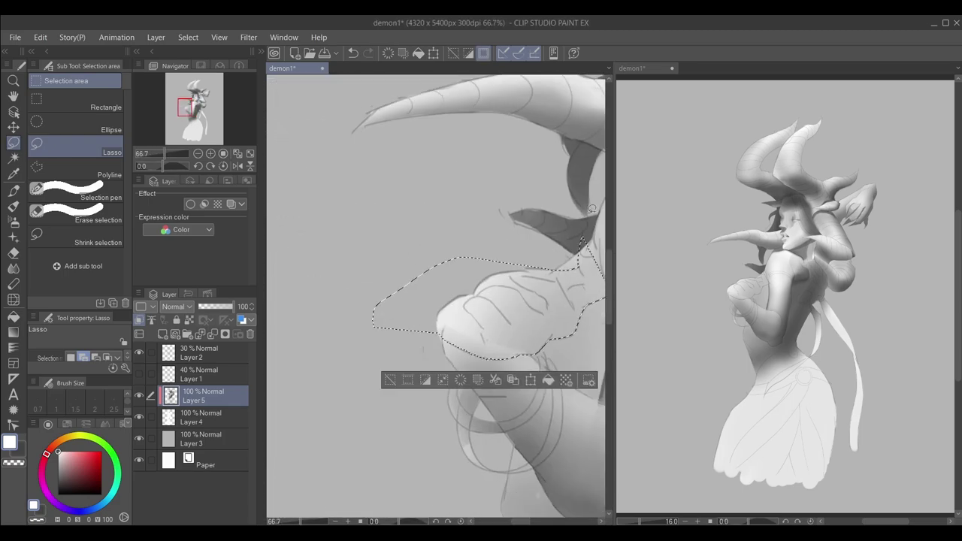
Shade the wrist and back of the fist inside the selection and blend the tones with Gouache blender 2 at size 40.
key(e)
key(Tab)
mouse_move(278, 299)
mouse_down()
mouse_move(182, 301)
mouse_move(312, 236)
mouse_move(172, 343)
mouse_move(290, 253)
mouse_move(136, 346)
mouse_move(142, 241)
mouse_up()
scroll(142, 240, up, 1)
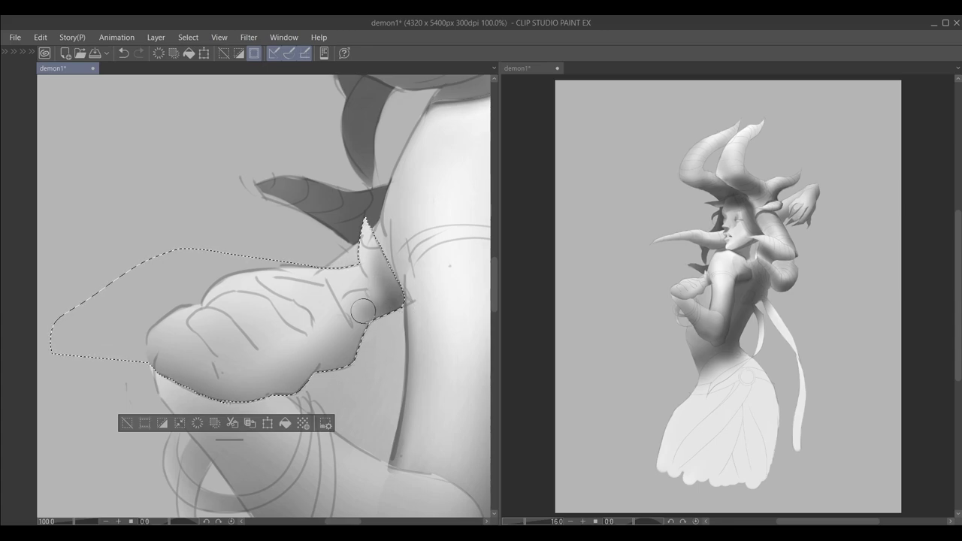
mouse_move(261, 280)
mouse_down()
mouse_move(323, 321)
mouse_move(331, 297)
mouse_up()
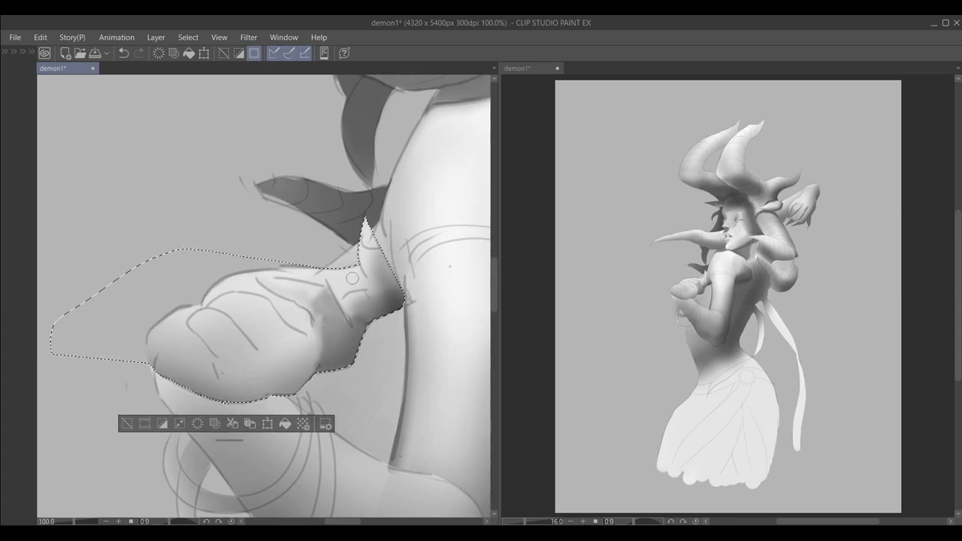
mouse_move(264, 320)
mouse_down()
mouse_move(231, 317)
mouse_move(294, 335)
mouse_move(294, 381)
mouse_move(241, 342)
mouse_up()
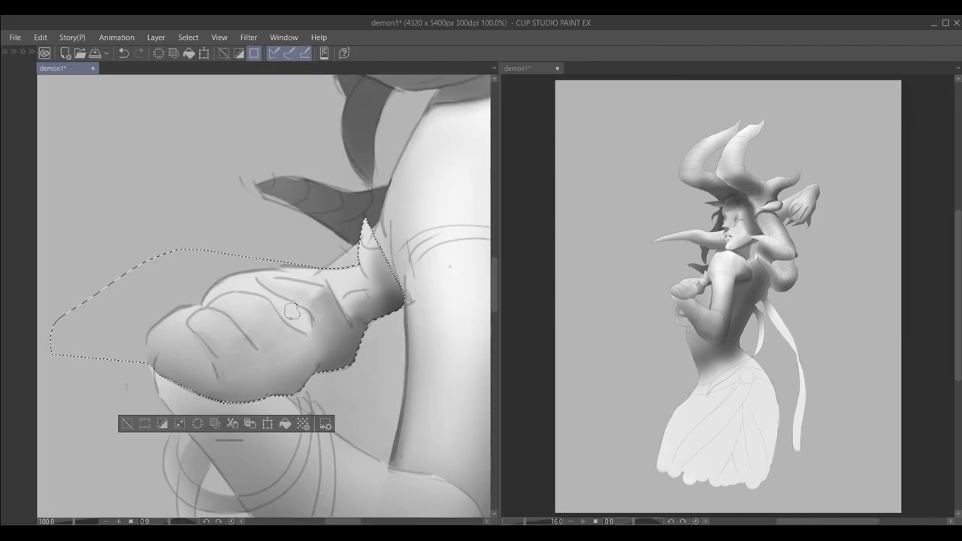
drag(295, 341, 262, 352)
key(Tab)
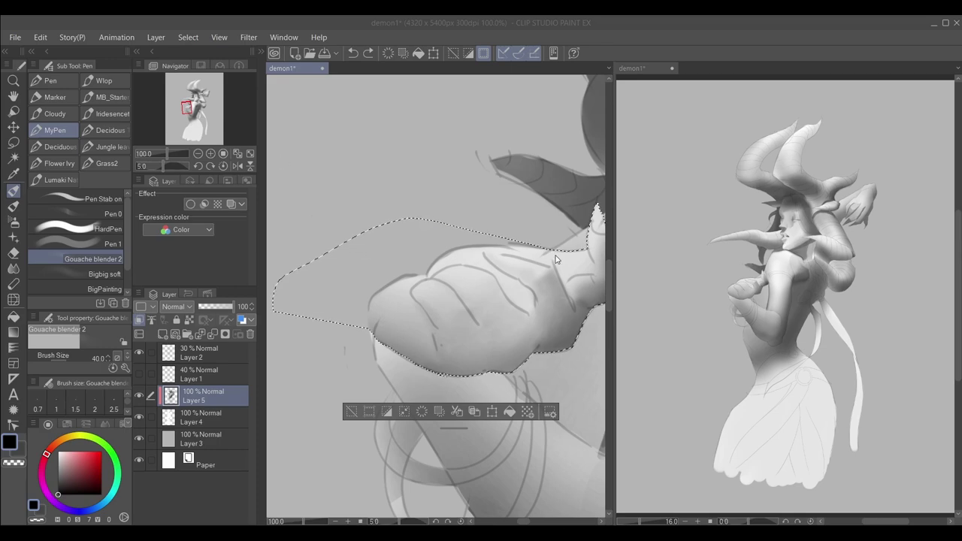
Darken the underside of the fist with Bigbig soft at size 25 and blend it with Gouache blender 2 at size 40.
key(b)
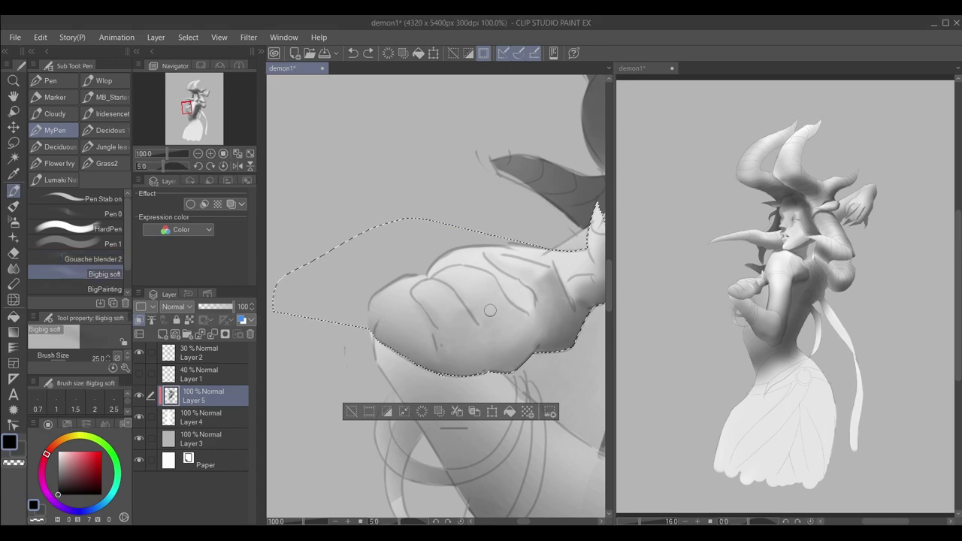
drag(536, 322, 528, 352)
key(b)
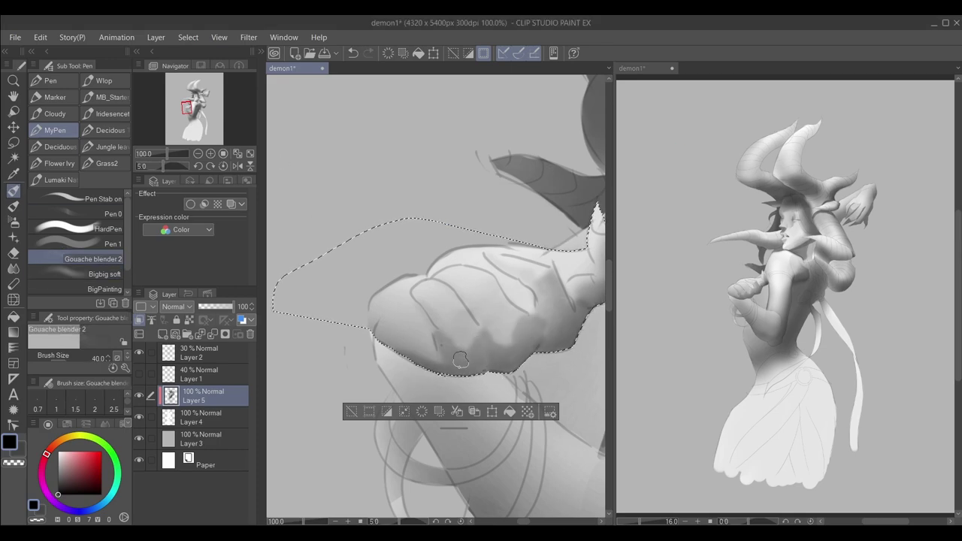
key(b)
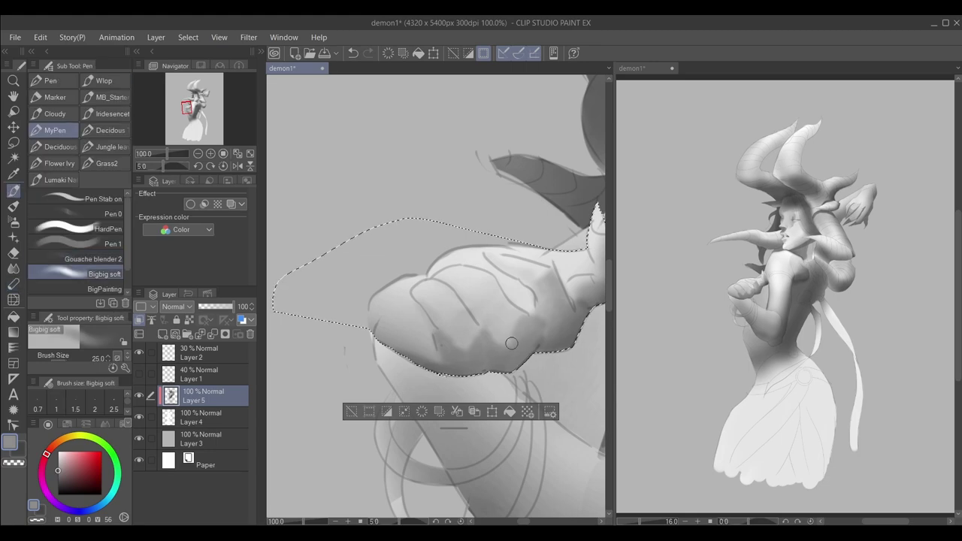
alt+click(562, 326)
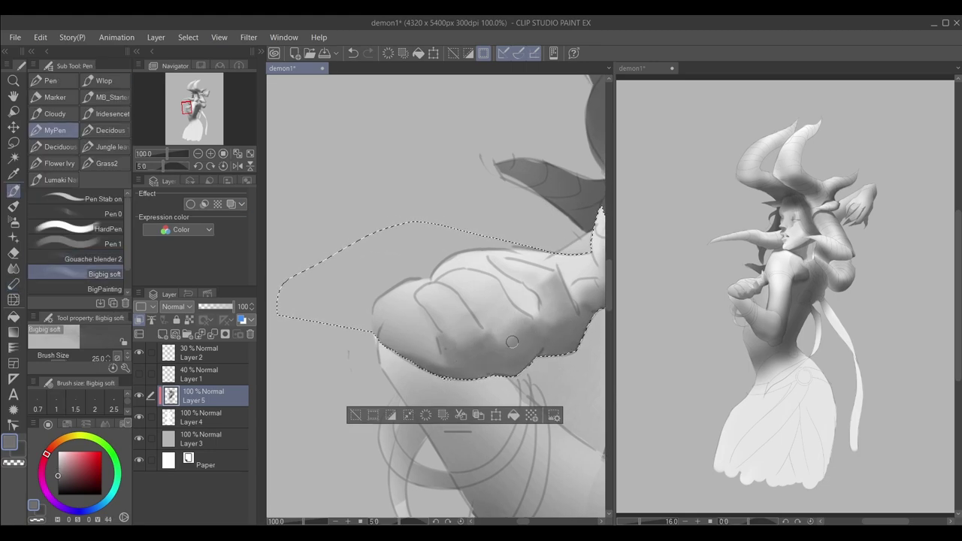
Paint dark creases between the fingers and on the back of the hand with black Bigbig soft at size 15.
alt+click(484, 323)
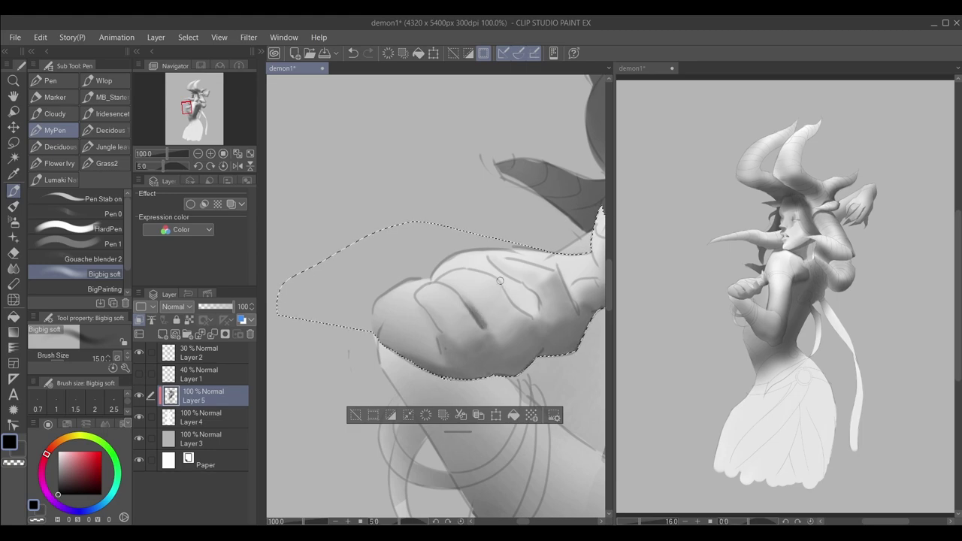
mouse_move(442, 279)
mouse_down()
mouse_move(362, 311)
mouse_move(464, 296)
mouse_up()
key(x)
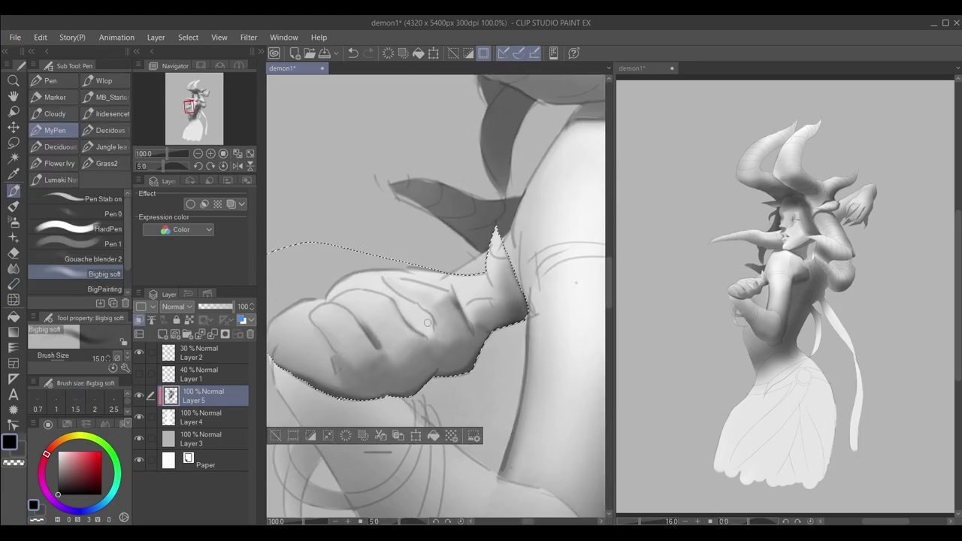
alt+click(423, 317)
mouse_move(428, 326)
mouse_down()
mouse_move(398, 264)
mouse_move(481, 297)
mouse_up()
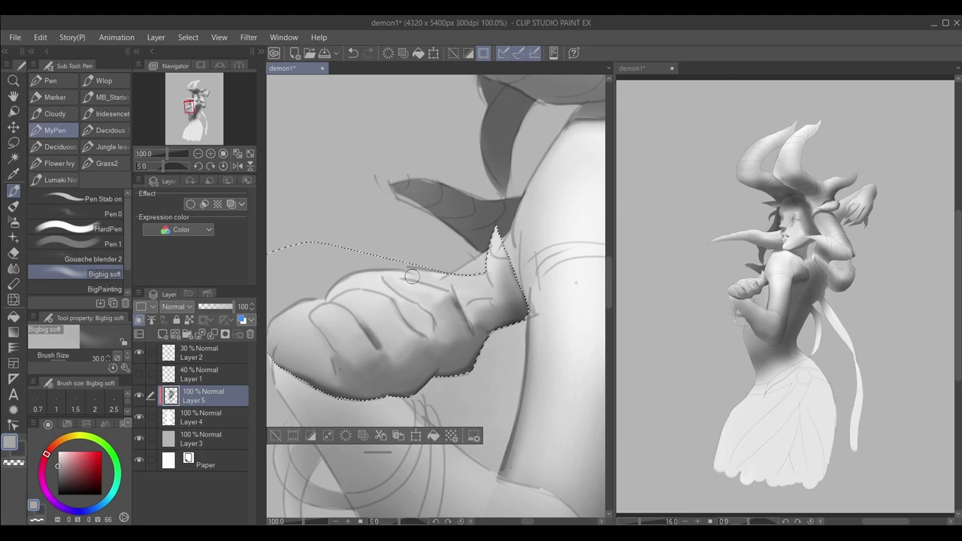
Soften the fist's upper and lower edges with sampled grey using Bigbig soft at size 30 and deselect.
drag(358, 271, 441, 279)
alt+click(440, 279)
key(bracketright)
key(bracketright)
key(bracketright)
key(bracketright)
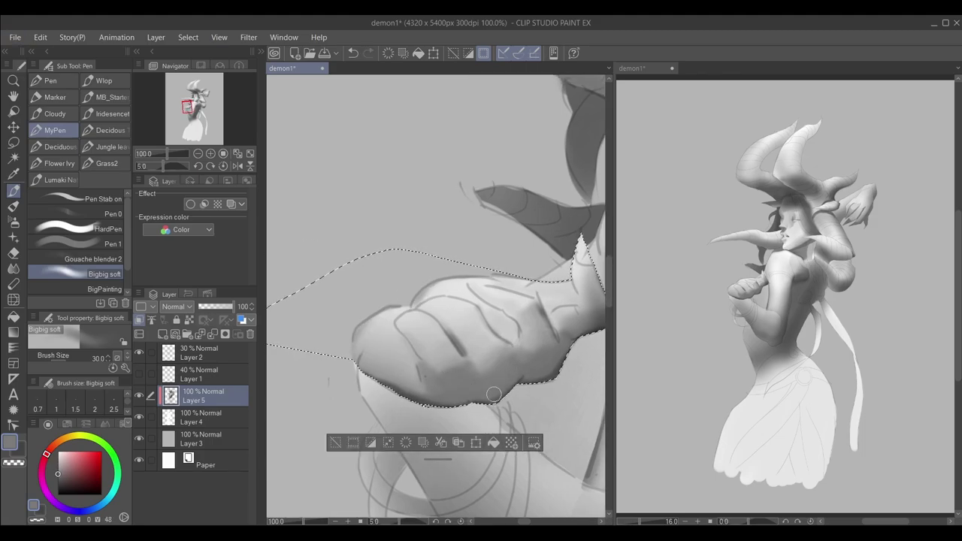
scroll(493, 394, down, 5)
key(ctrl+d)
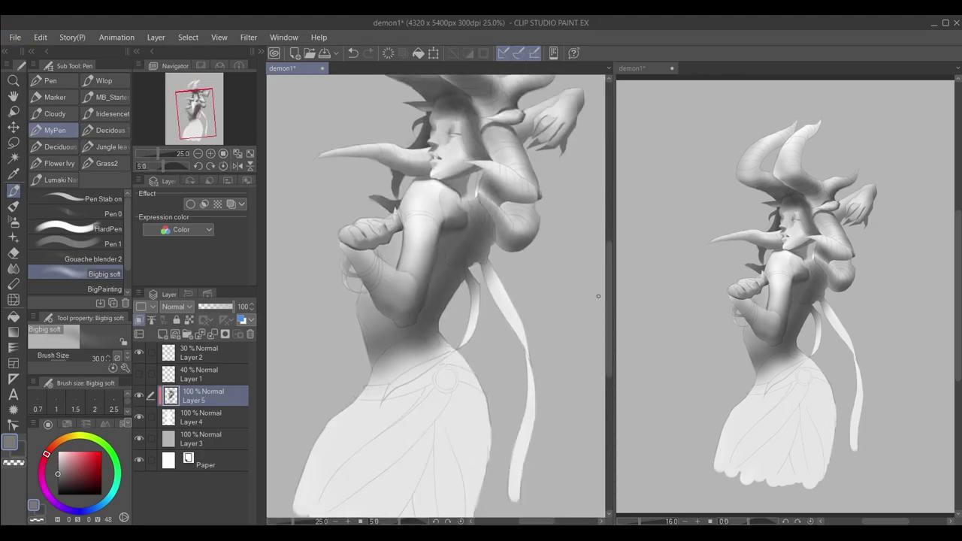
Shade the whole skirt and hip with broad black Bigbig soft strokes at size 300, darkening its back edge.
drag(371, 363, 439, 314)
key(bracketright)
key(bracketright)
key(bracketright)
key(bracketright)
key(bracketright)
key(bracketright)
key(bracketright)
key(bracketright)
drag(361, 467, 421, 315)
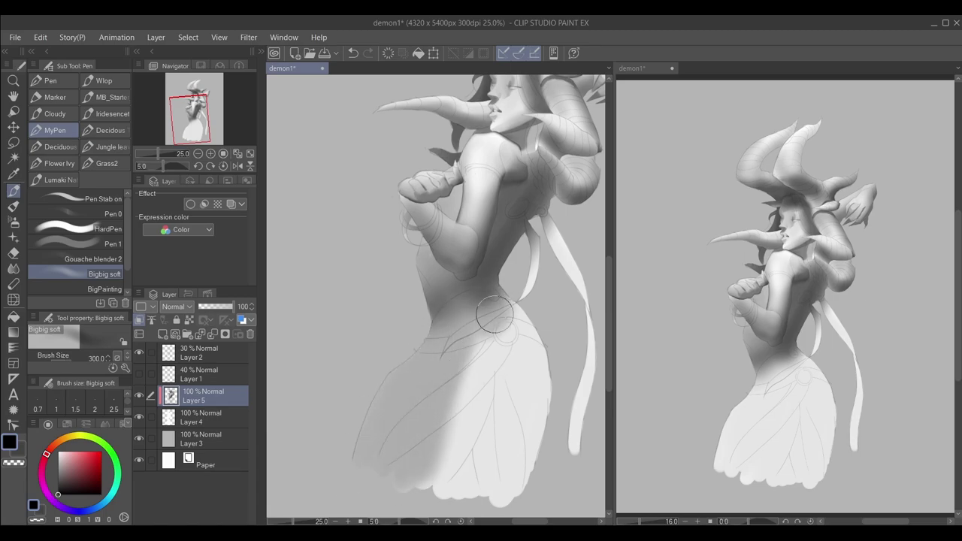
mouse_move(451, 451)
mouse_down()
mouse_move(494, 289)
mouse_move(563, 369)
mouse_move(537, 438)
mouse_move(554, 369)
mouse_move(563, 434)
mouse_up()
drag(506, 370, 365, 413)
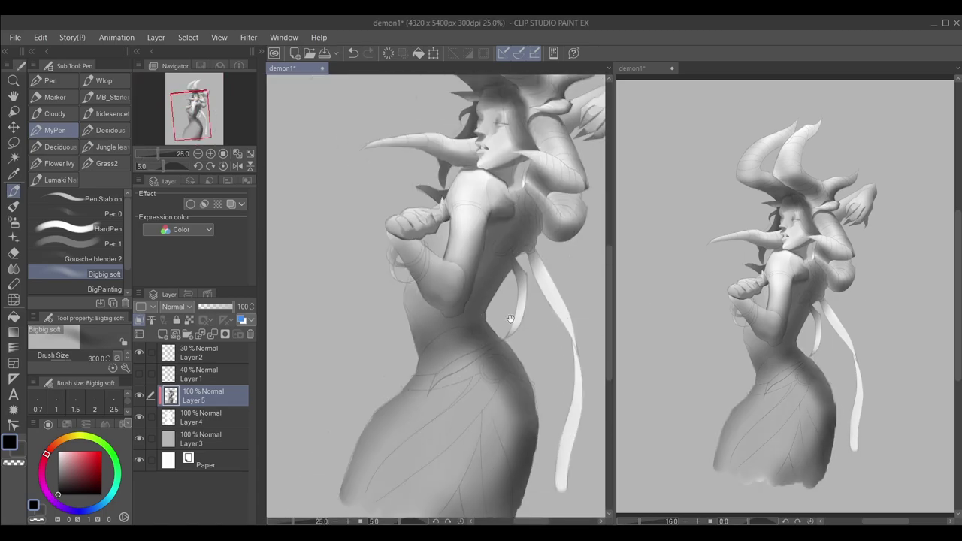
Lasso the narrow fold across the hip below the waist, darken it with Bigbig soft at size 300 and deselect.
scroll(476, 388, up, 1)
scroll(476, 389, up, 1)
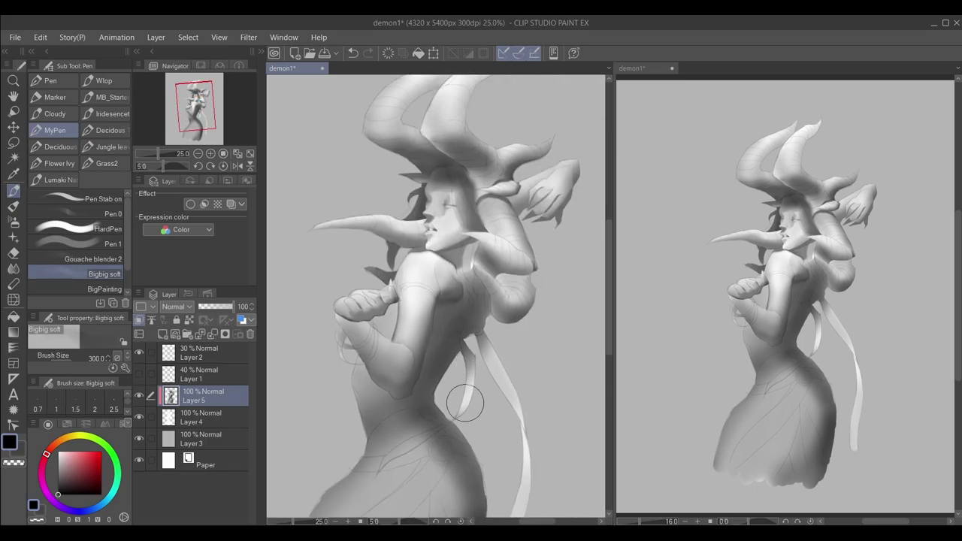
drag(444, 404, 350, 325)
key(m)
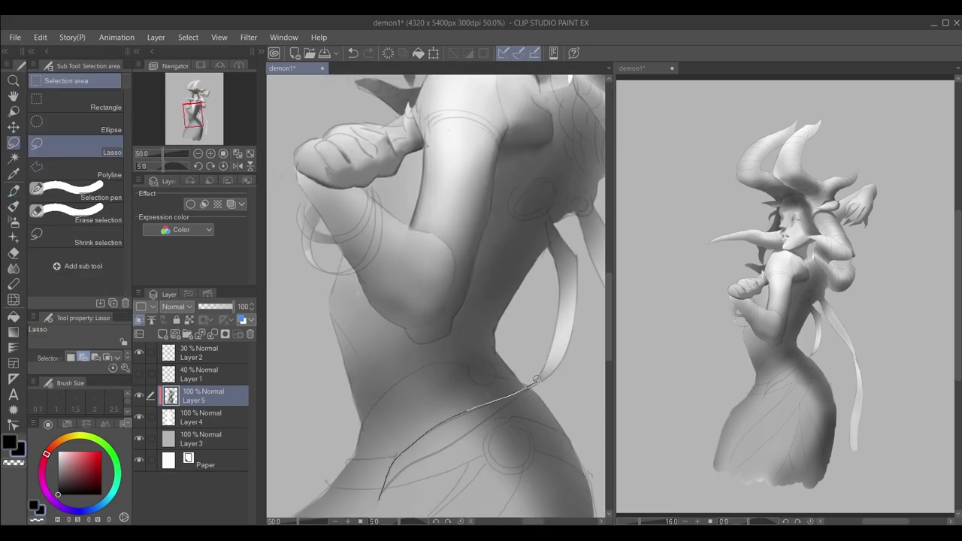
drag(421, 456, 434, 424)
scroll(456, 409, up, 3)
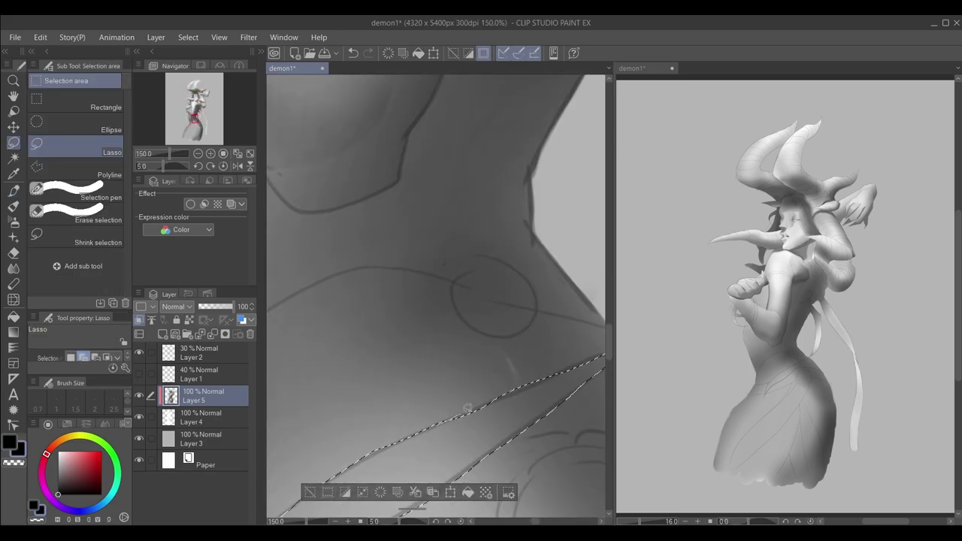
scroll(503, 395, down, 5)
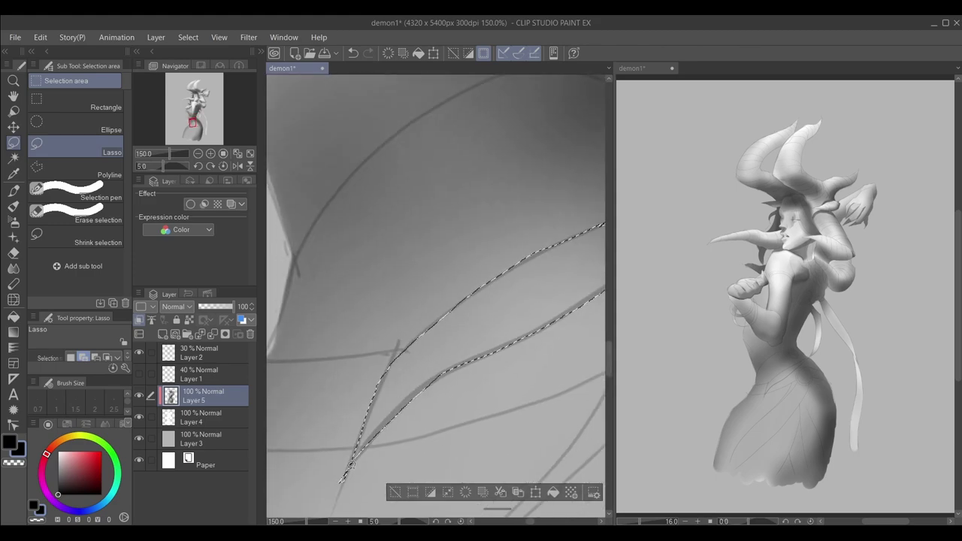
scroll(381, 430, down, 3)
key(p)
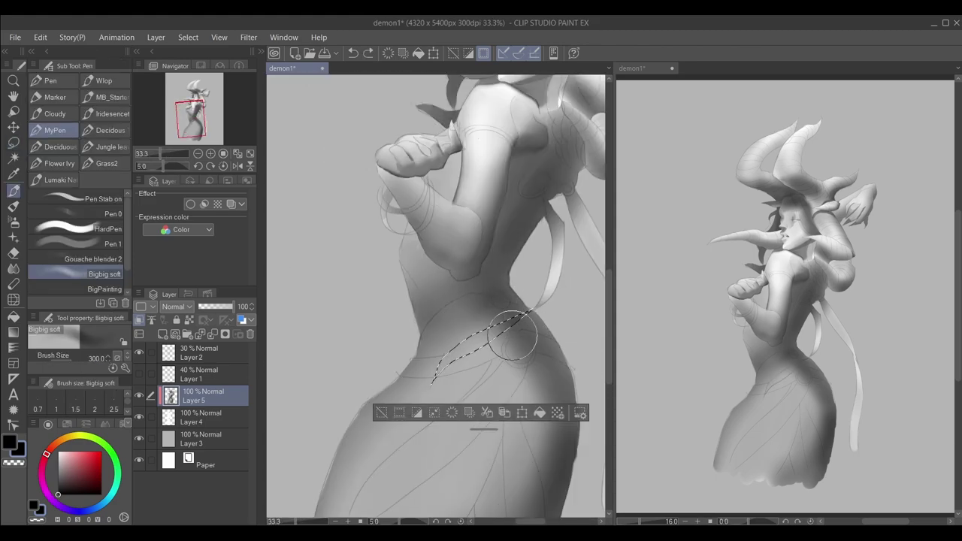
scroll(504, 323, down, 2)
key(ctrl+d)
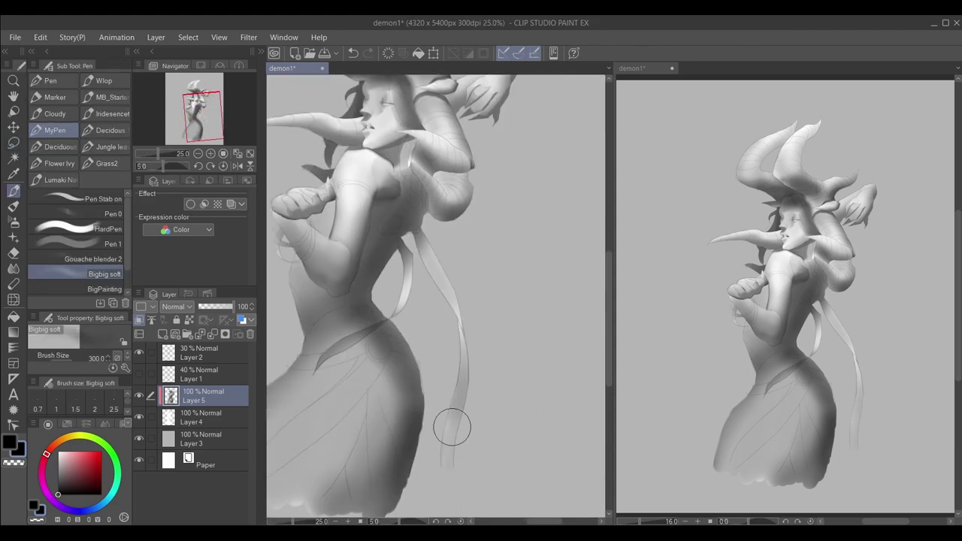
Shade the long ribbon with Bigbig soft at size 300 and darken the skirt and horns with the brush at size 1200.
drag(451, 426, 430, 337)
scroll(430, 337, down, 2)
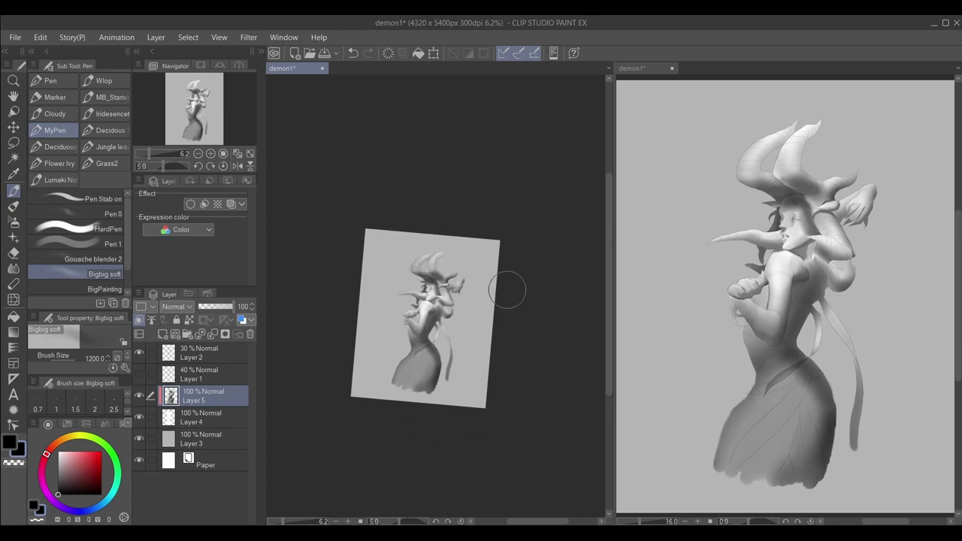
scroll(506, 285, up, 2)
scroll(496, 271, down, 2)
key(bracketright)
key(bracketright)
key(bracketright)
scroll(495, 270, up, 5)
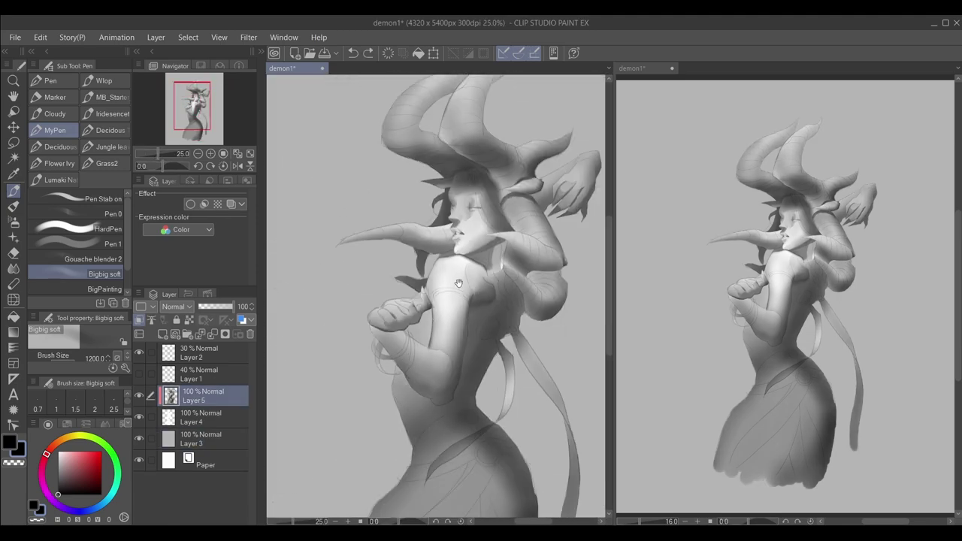
Paint shadow over the upper face and nose with sampled dark grey using Bigbig soft at size 80.
scroll(496, 271, down, 1)
scroll(496, 271, up, 2)
mouse_move(435, 373)
mouse_down()
mouse_move(429, 357)
mouse_move(376, 323)
mouse_move(478, 298)
mouse_move(448, 380)
mouse_move(390, 308)
mouse_up()
scroll(390, 307, down, 2)
scroll(397, 360, up, 2)
scroll(397, 360, down, 2)
scroll(440, 344, up, 2)
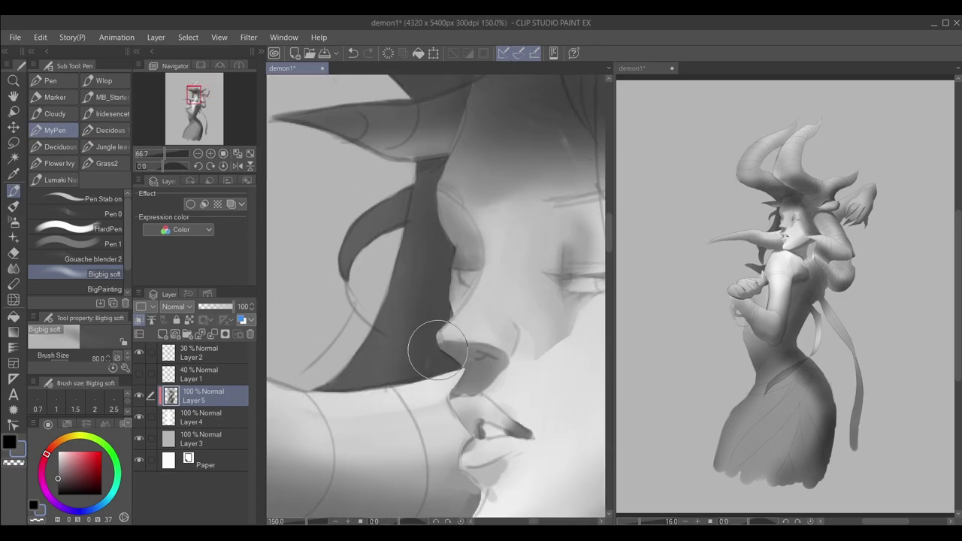
Lasso the strip of horn beside the lips and chin, darken it with Bigbig soft at size 80 and deselect.
key(m)
mouse_move(433, 396)
mouse_down()
mouse_move(455, 426)
mouse_move(429, 491)
mouse_move(475, 468)
mouse_up()
key(ctrl+z)
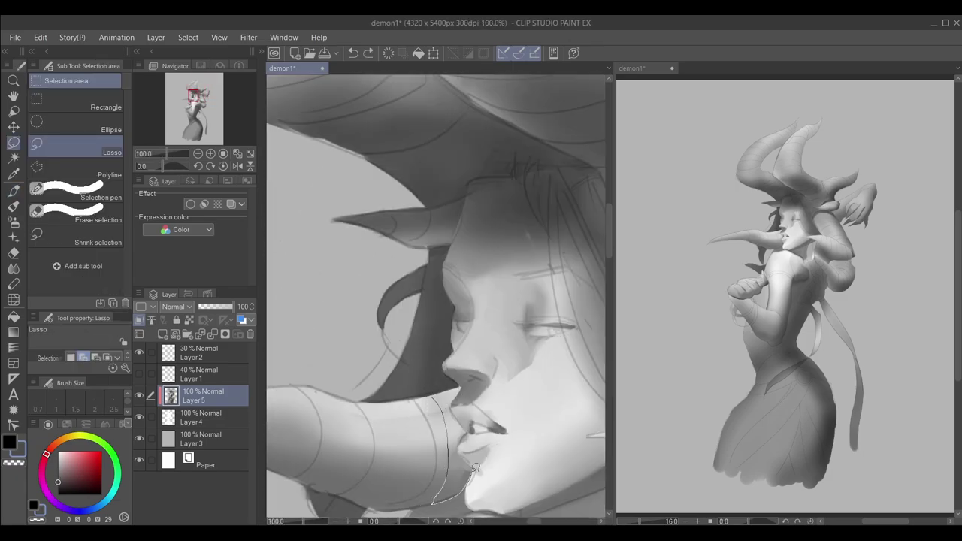
drag(465, 382, 466, 384)
scroll(473, 379, up, 3)
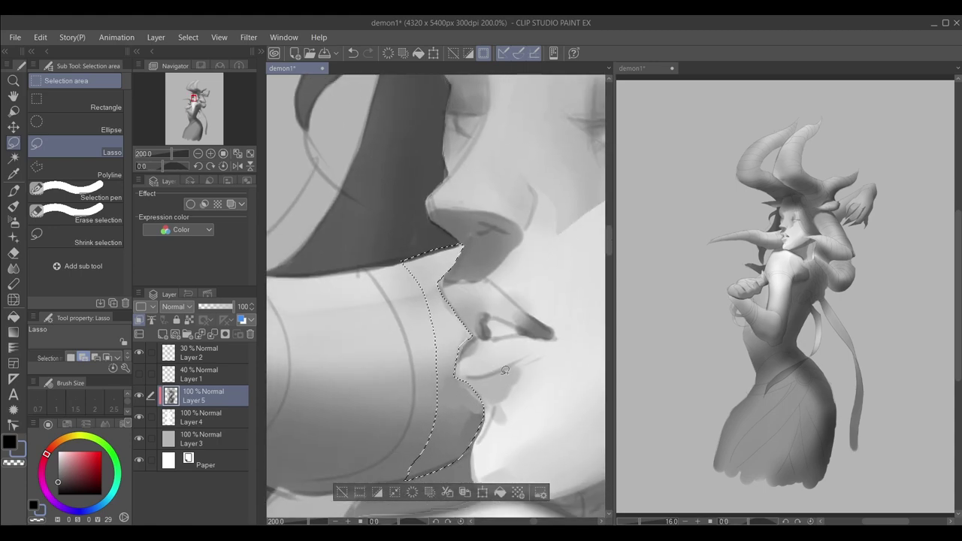
scroll(451, 376, down, 2)
key(p)
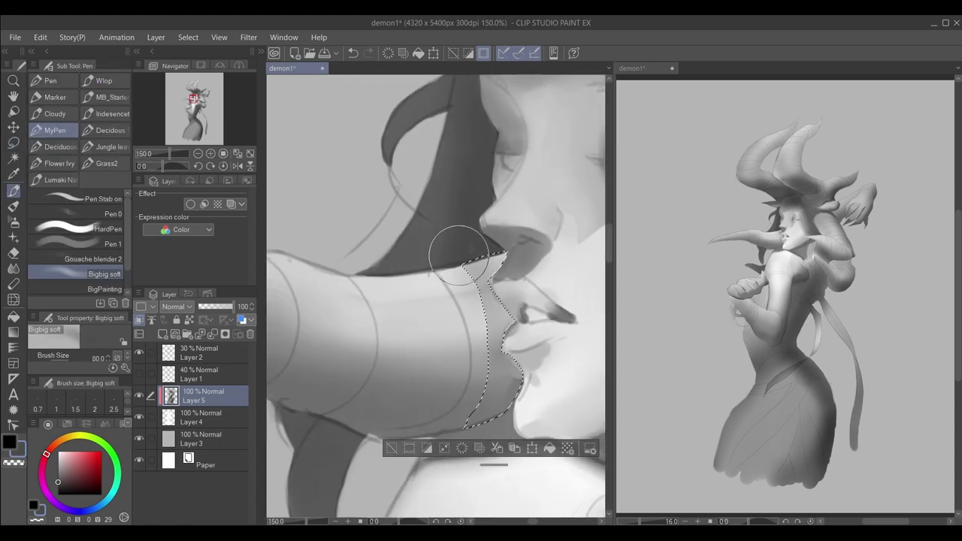
key(ctrl+d)
scroll(511, 282, down, 2)
scroll(556, 233, up, 2)
Refine the shadow edge between the chin and horn with Bigbig soft at size 20 and Gouache blender 2 at size 17.
key(j)
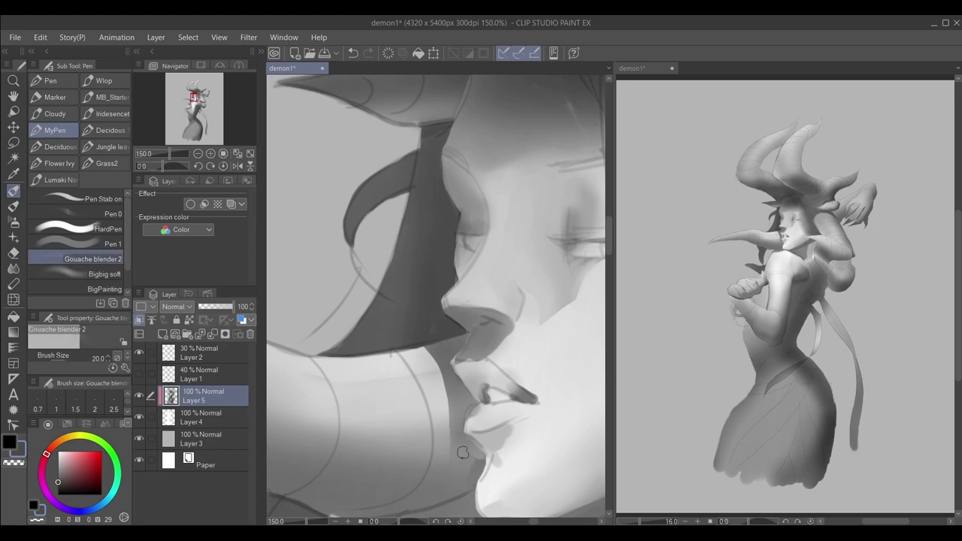
click(122, 270)
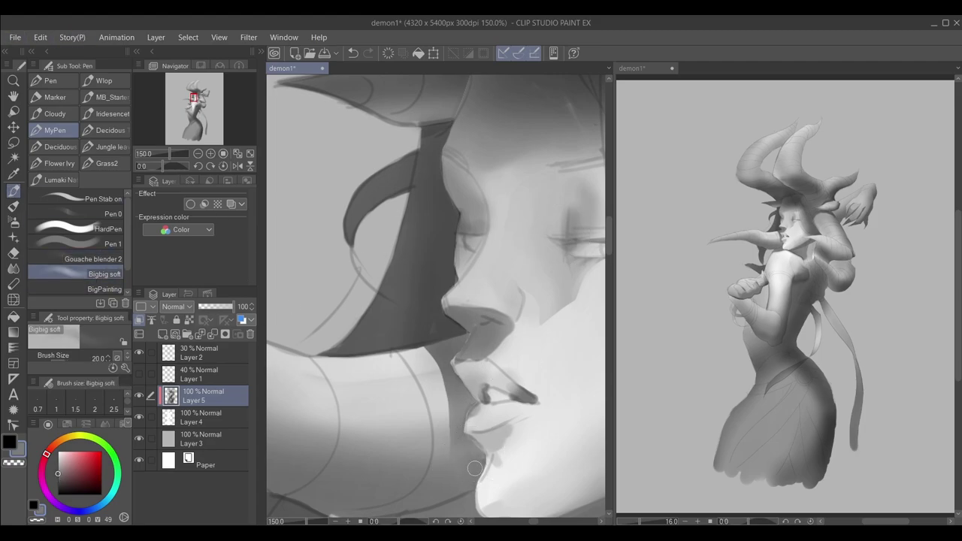
key(j)
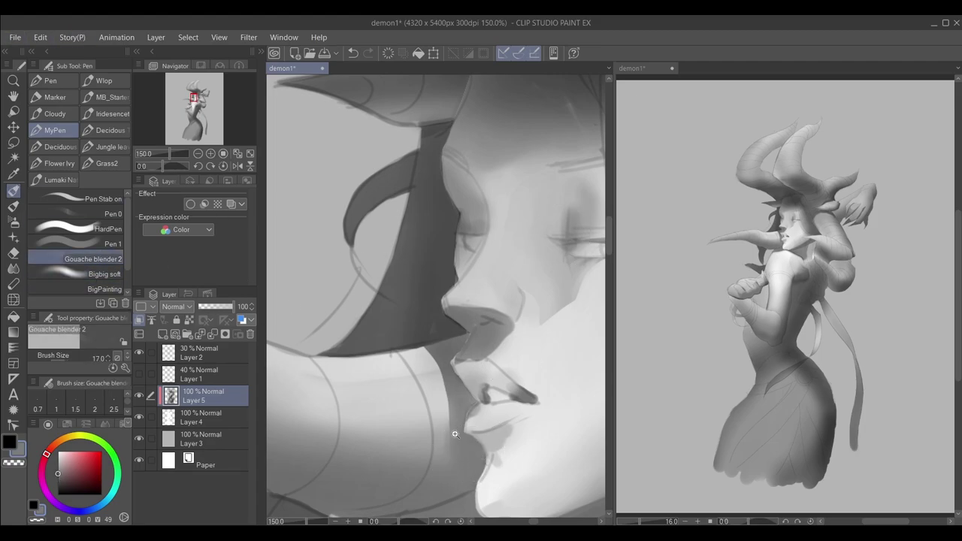
scroll(455, 433, down, 2)
drag(455, 434, 471, 404)
scroll(461, 331, up, 1)
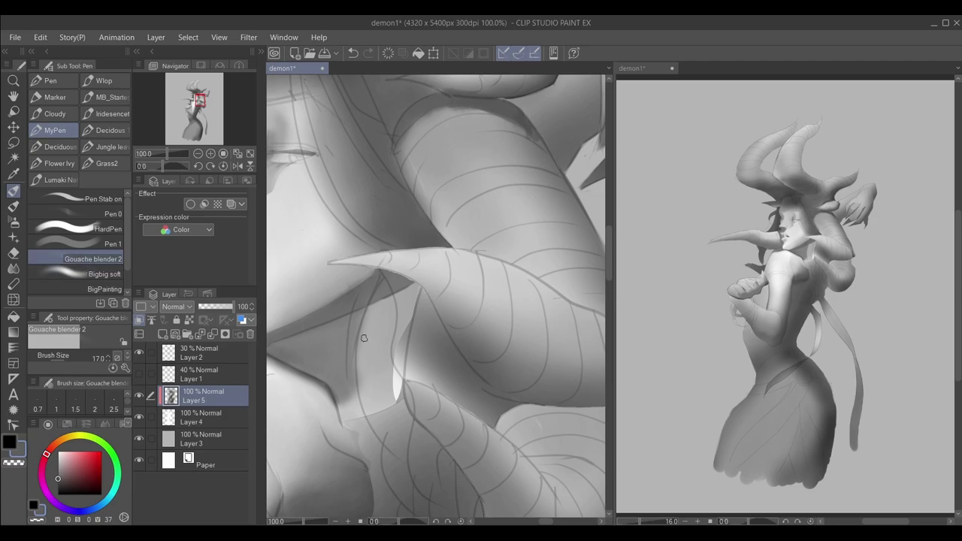
Shade the neck below the ear-side horn, cover the white gap behind it with dark grey and smooth it with Gouache blender 2.
drag(376, 300, 361, 406)
drag(406, 353, 489, 404)
key(ctrl+z)
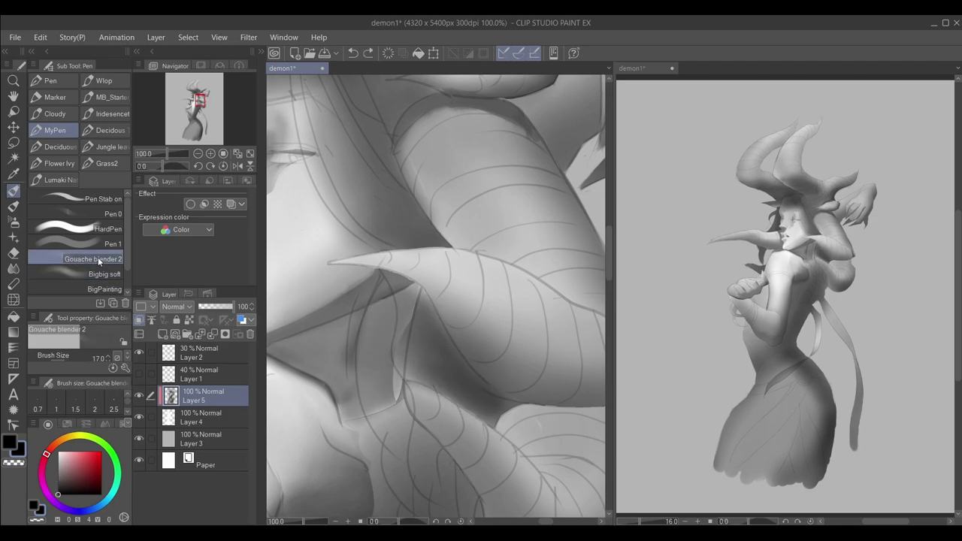
key(j)
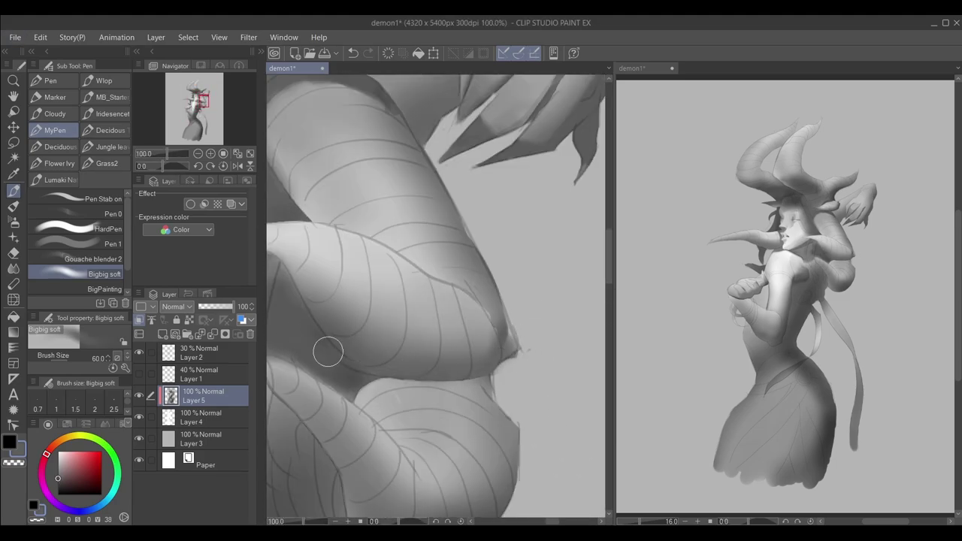
scroll(535, 349, down, 1)
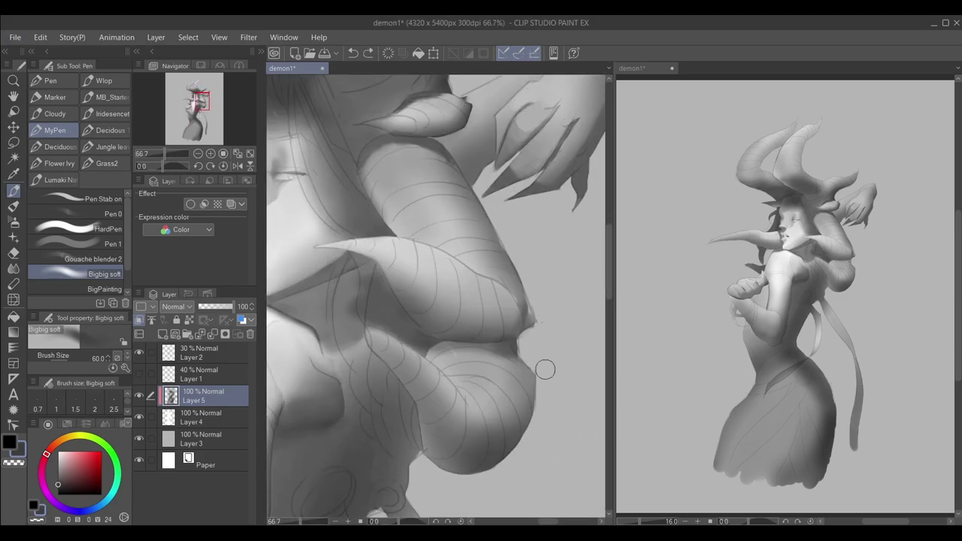
Fill the silhouette along the curled horns' outer edge on Layer 4 and blend their shadows with Gouache blender 2 on Layer 5.
scroll(458, 374, up, 5)
key(b)
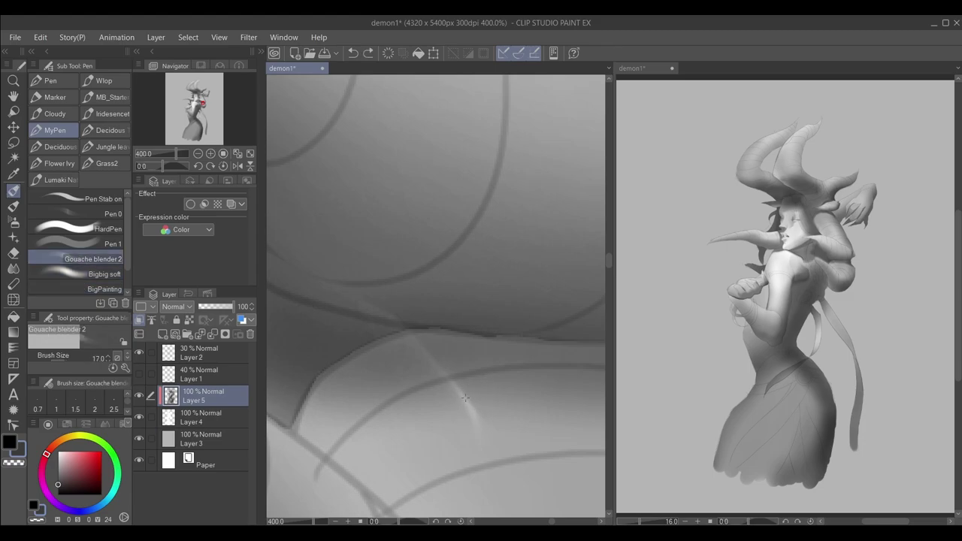
key(alt+bracketleft)
scroll(464, 399, down, 4)
key(p)
mouse_move(509, 323)
mouse_down()
mouse_move(502, 365)
mouse_move(519, 387)
mouse_move(512, 421)
mouse_up()
key(b)
key(alt+bracketright)
scroll(501, 364, up, 3)
scroll(359, 351, down, 3)
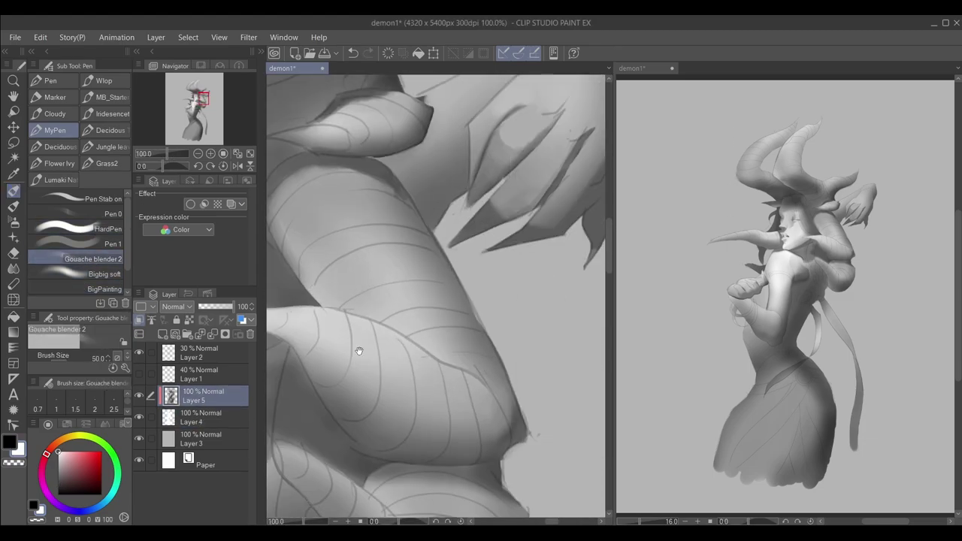
Lasso the upper edge of the lower curled horn, shade where the two horns overlap with Bigbig soft at size 60 and deselect.
drag(359, 352, 421, 421)
scroll(421, 421, up, 2)
key(m)
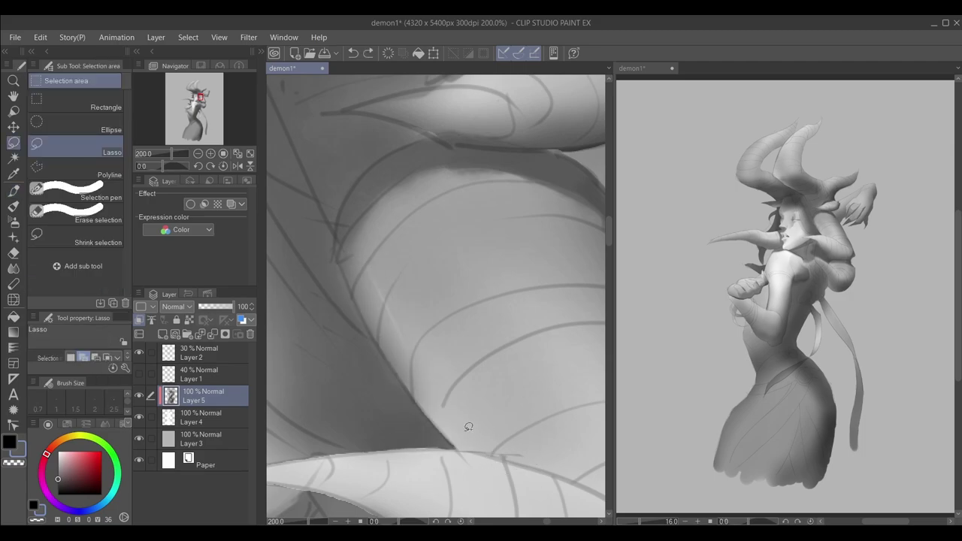
drag(338, 463, 332, 455)
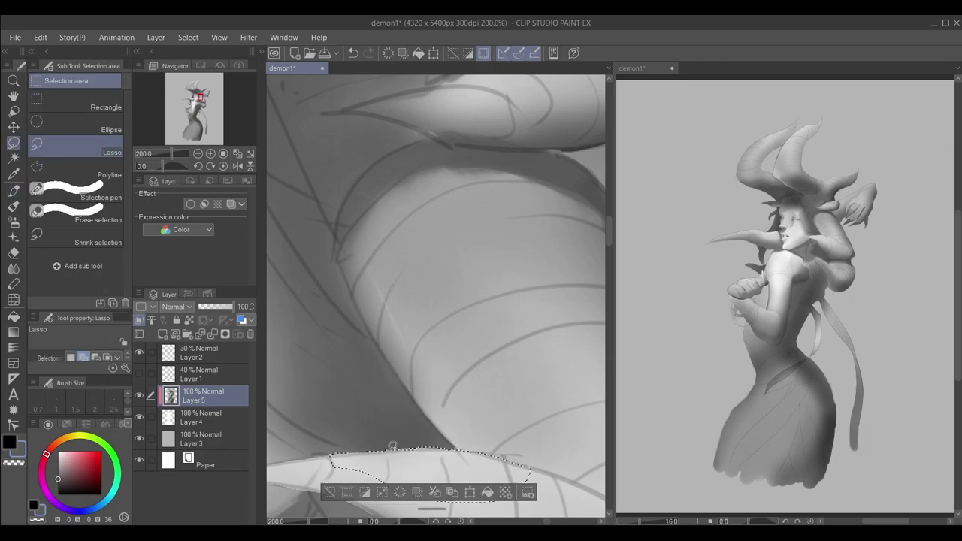
scroll(392, 445, up, 3)
scroll(458, 456, down, 3)
key(p)
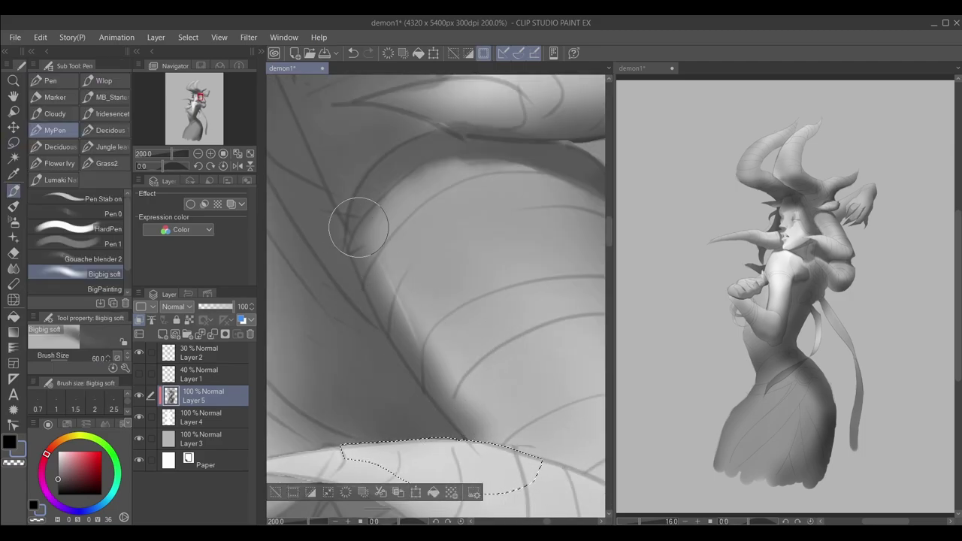
scroll(346, 225, down, 3)
key(ctrl+d)
Touch up the figure's silhouette on Layer 4 and shade the hip's back edge on Layer 5 with Bigbig soft at size 250.
key(alt+[)
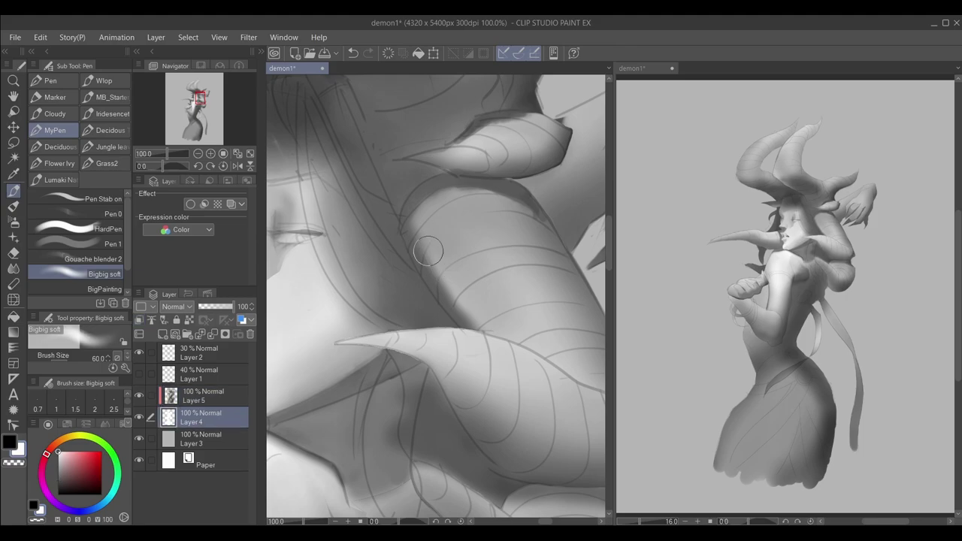
scroll(427, 251, down, 3)
drag(451, 421, 533, 218)
key(alt+])
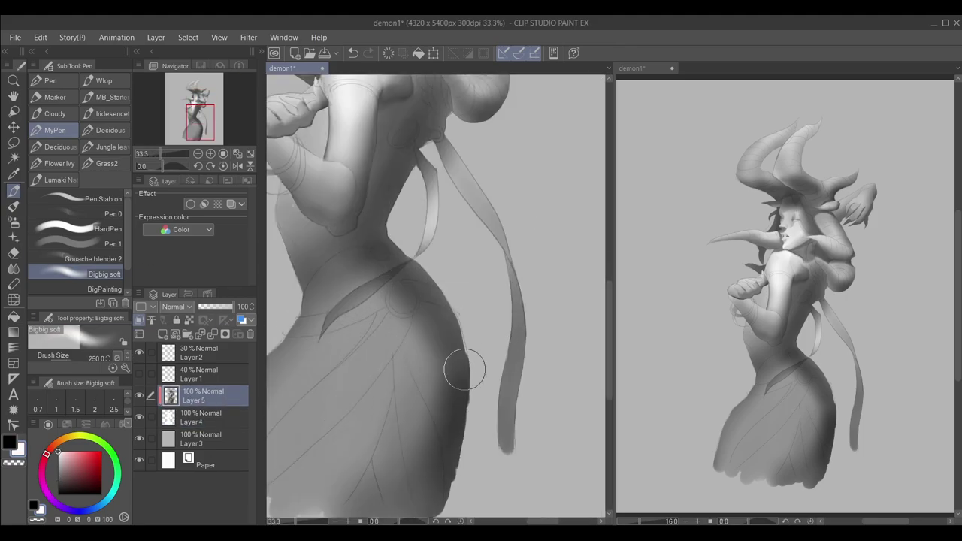
mouse_move(463, 370)
mouse_down()
mouse_move(474, 313)
mouse_move(492, 330)
mouse_move(445, 300)
mouse_up()
scroll(516, 301, down, 5)
Darken the nostril and the parting of the lips with near-black Bigbig soft strokes at sizes 7 and 15.
scroll(508, 376, up, 8)
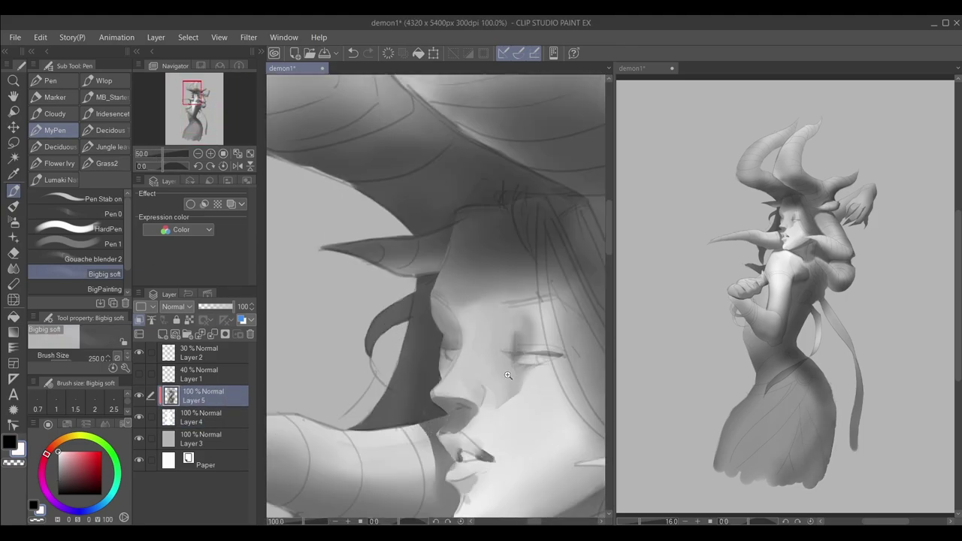
scroll(508, 375, up, 2)
click(109, 357)
drag(430, 418, 451, 429)
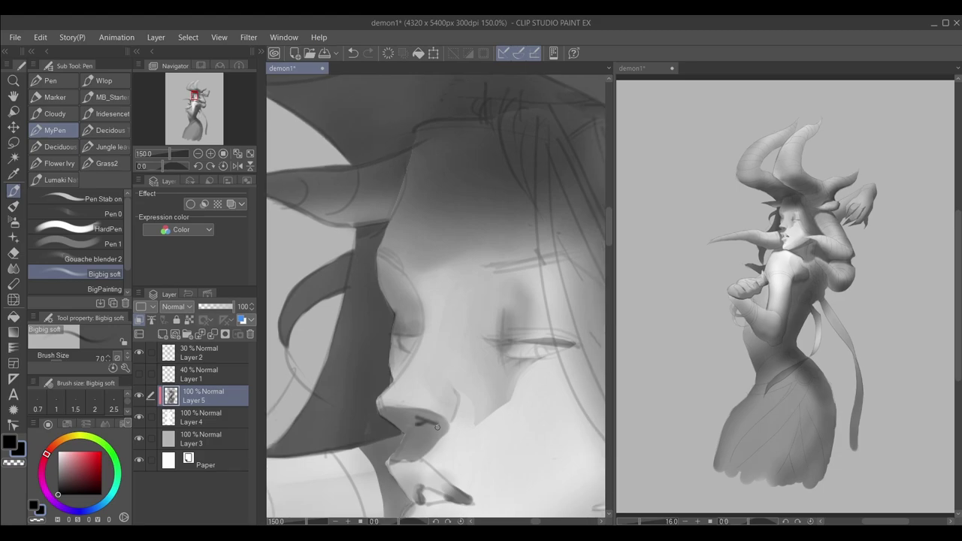
scroll(428, 418, down, 3)
scroll(421, 424, up, 5)
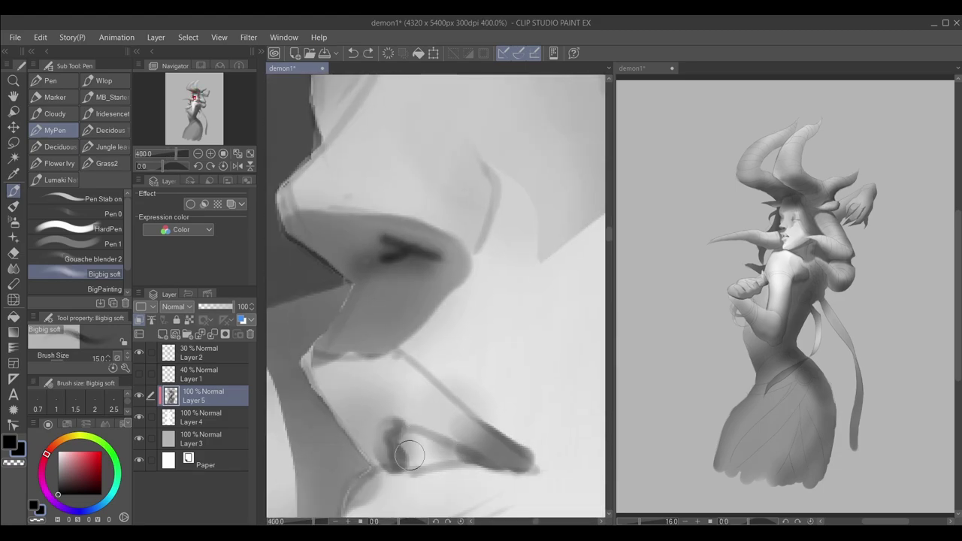
scroll(415, 429, down, 6)
scroll(416, 429, down, 2)
Add a new layer in Color mode above Layer 5 and tint the face, arm and torso beige with Bigbig soft at size 250.
click(163, 335)
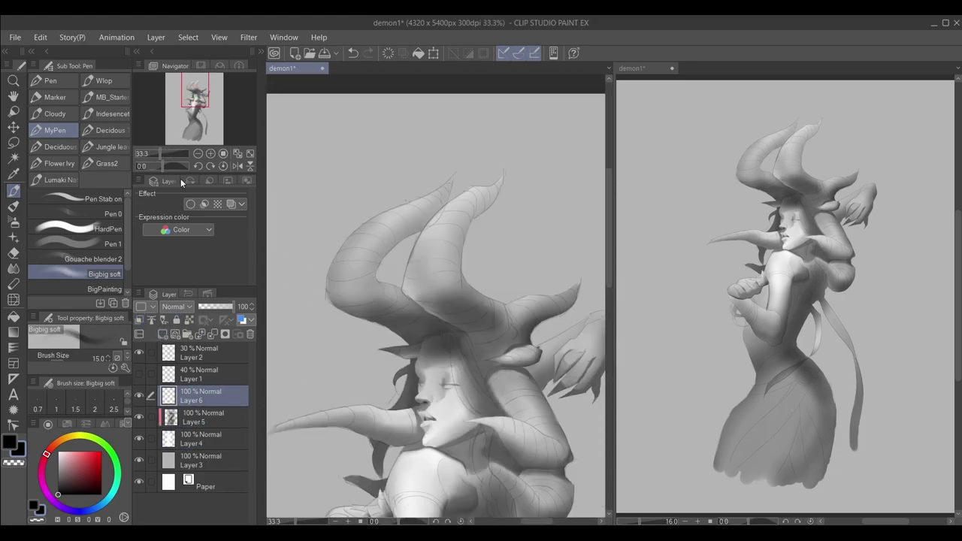
click(68, 437)
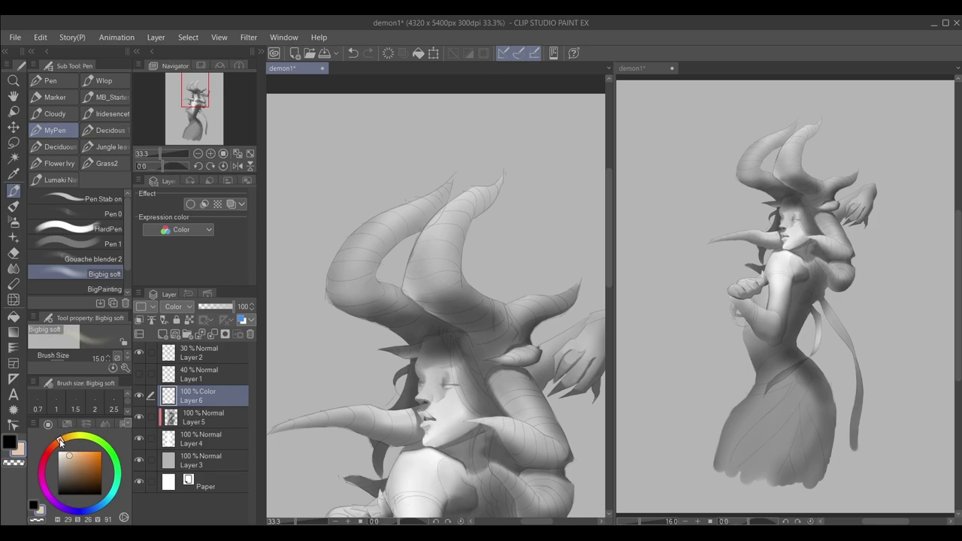
drag(433, 351, 459, 421)
scroll(412, 340, down, 3)
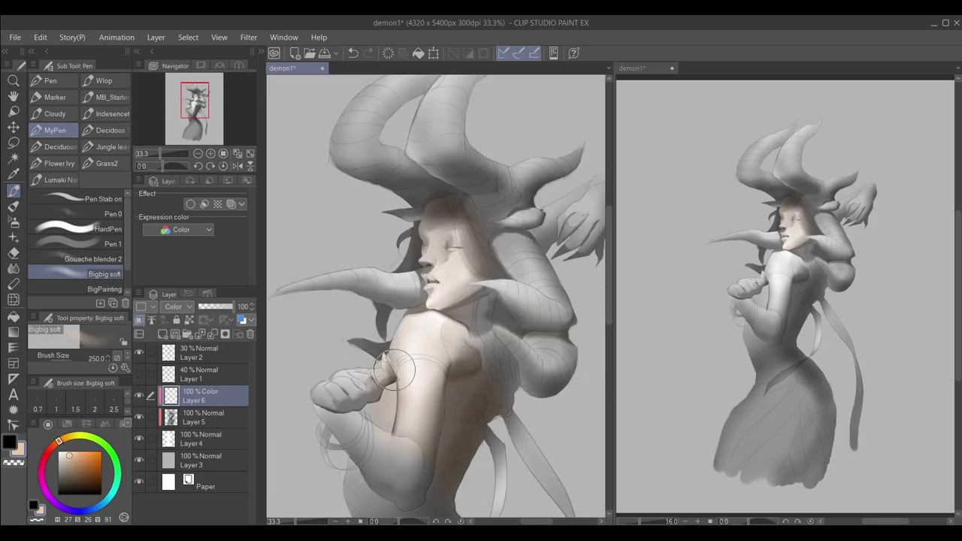
scroll(394, 369, down, 3)
scroll(405, 377, up, 5)
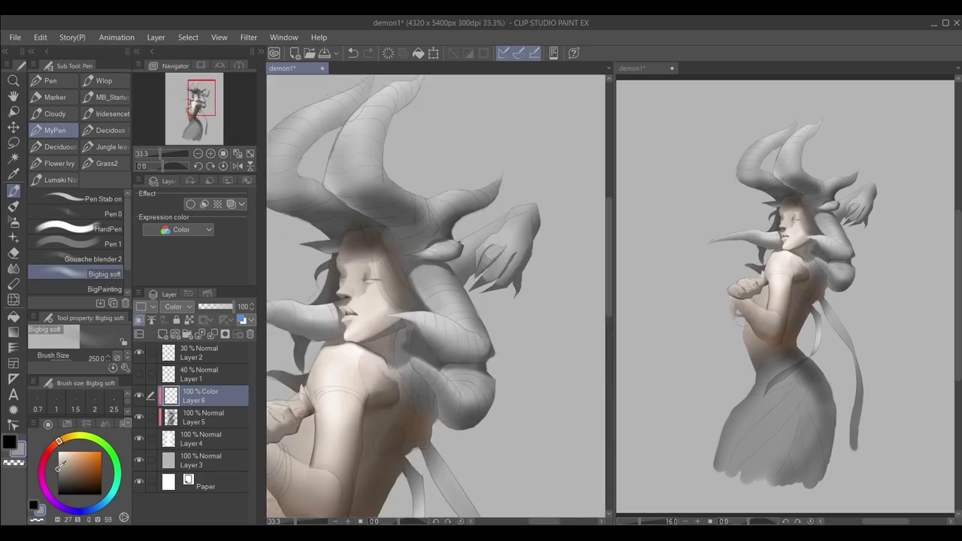
Tint the horns dusty pink and the raised hand pale skin tone with Bigbig soft at size 250, switching Layer 6 to Normal blending.
click(45, 457)
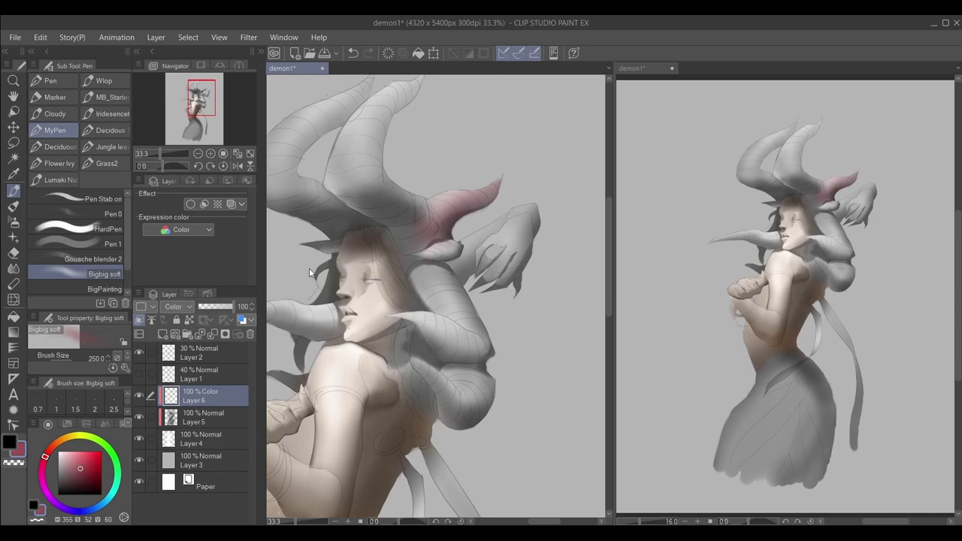
scroll(415, 326, down, 1)
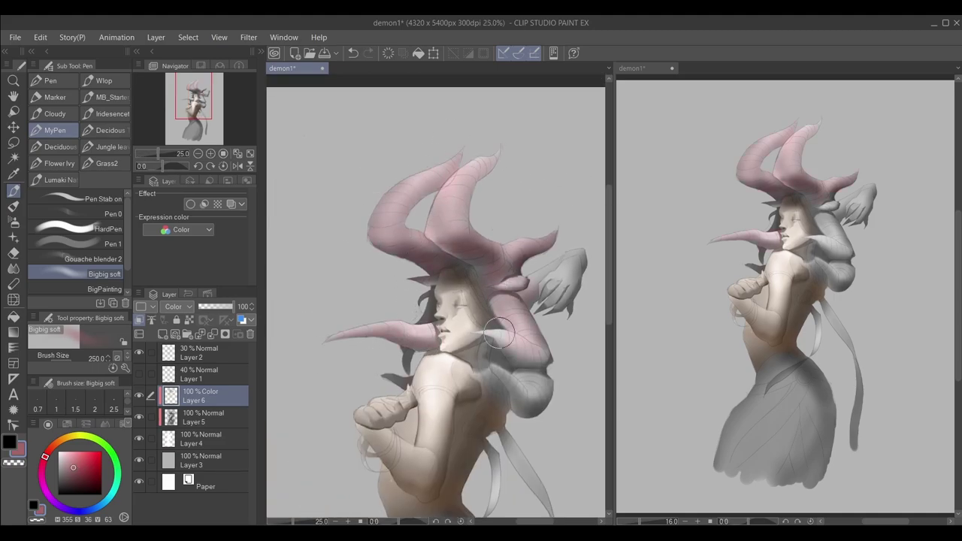
alt+click(555, 301)
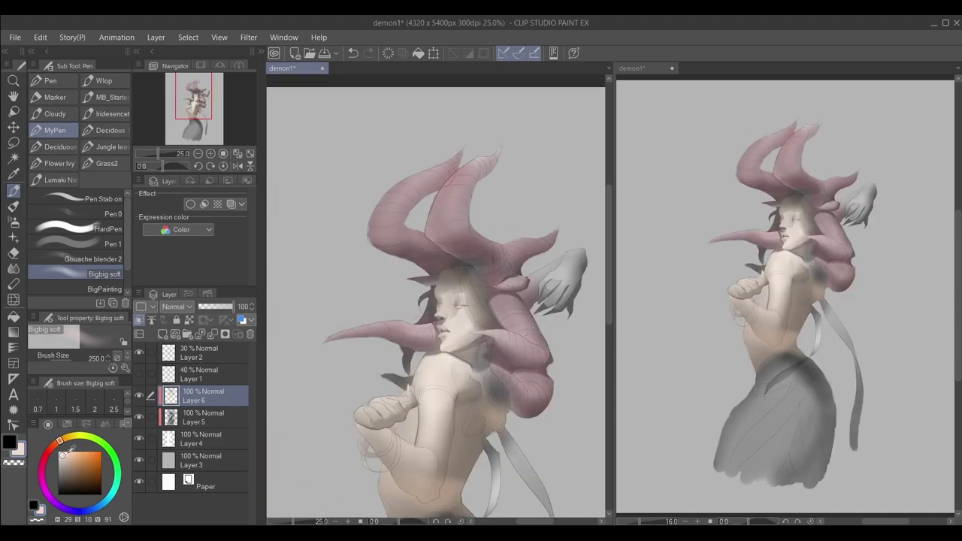
mouse_move(579, 255)
mouse_down()
mouse_move(554, 299)
mouse_move(413, 335)
mouse_move(455, 330)
mouse_move(475, 427)
mouse_move(419, 427)
mouse_move(401, 466)
mouse_move(395, 419)
mouse_move(357, 455)
mouse_up()
Pick dark red (H 5, S 71, V 42) and brush it softly over the skirt and the long ribbon's tip.
click(48, 451)
click(89, 476)
scroll(436, 339, down, 1)
mouse_move(489, 391)
mouse_down()
mouse_move(441, 387)
mouse_move(419, 444)
mouse_move(440, 383)
mouse_move(411, 409)
mouse_move(449, 355)
mouse_move(453, 378)
mouse_up()
Cover the whole skirt from waist to hem in solid dark red using HardPen at sizes 60 to 170.
scroll(441, 383, up, 2)
click(75, 228)
key(bracketright)
key(bracketright)
key(bracketright)
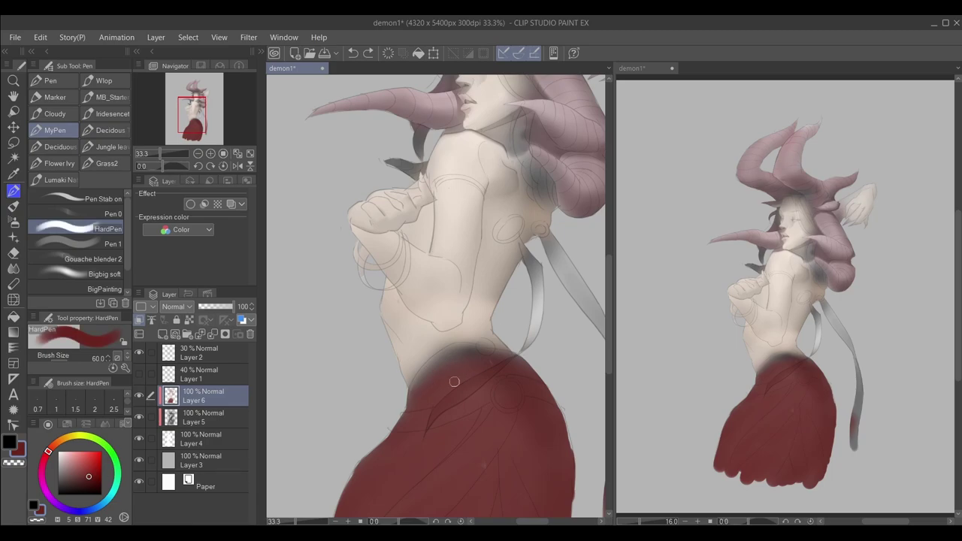
mouse_move(406, 406)
mouse_down()
mouse_move(489, 350)
mouse_move(571, 496)
mouse_up()
scroll(359, 361, down, 1)
mouse_move(360, 362)
mouse_down()
mouse_move(436, 287)
mouse_move(347, 425)
mouse_move(433, 433)
mouse_move(466, 466)
mouse_up()
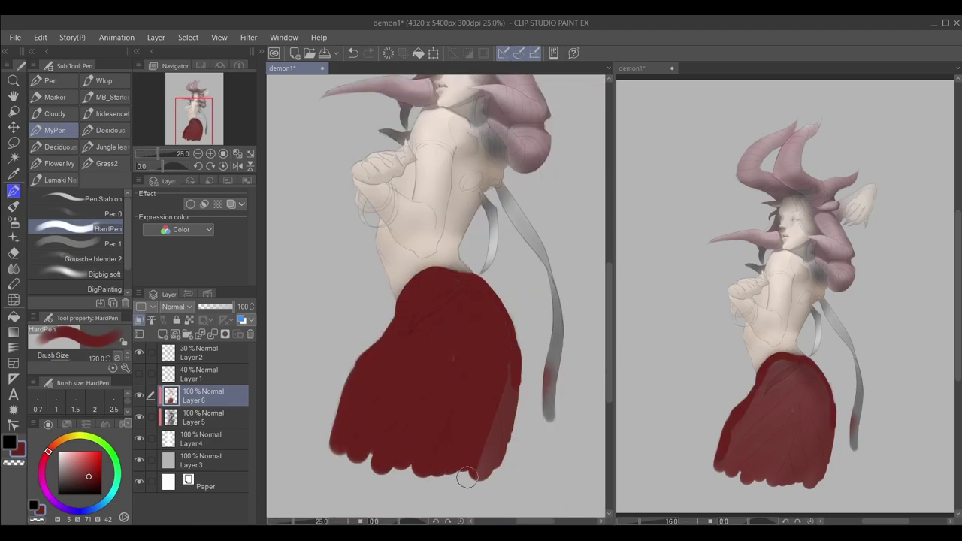
Paint the short ribbon hanging behind the waist solid purple (H 289, S 44, V 56) using HardPen.
key(bracketright)
key(bracketright)
key(bracketright)
scroll(497, 277, up, 2)
scroll(451, 250, up, 2)
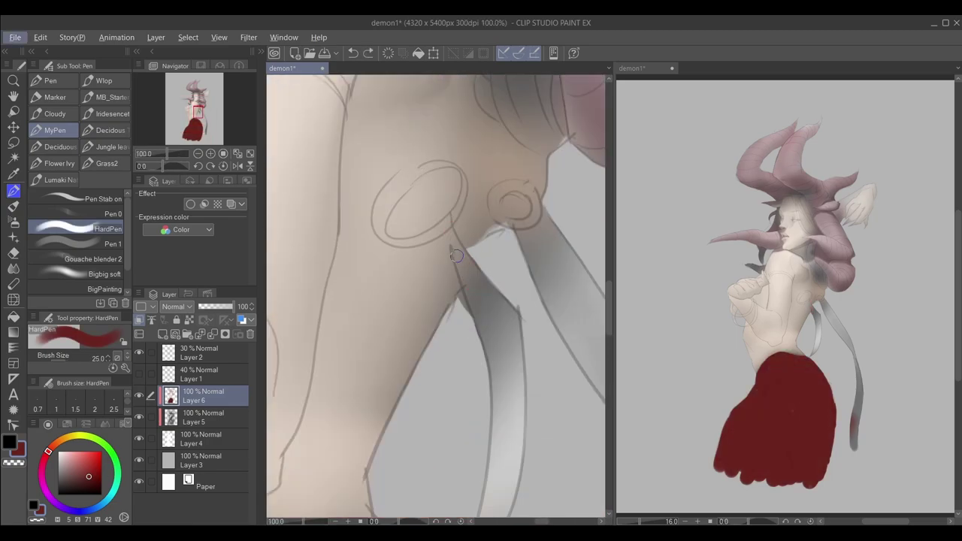
mouse_move(455, 256)
mouse_down()
mouse_move(448, 231)
mouse_move(466, 272)
mouse_move(497, 295)
mouse_move(474, 276)
mouse_up()
key(bracketright)
scroll(480, 284, down, 2)
mouse_move(457, 243)
mouse_down()
mouse_move(473, 278)
mouse_move(476, 381)
mouse_move(458, 413)
mouse_up()
Paint the ribbon strip running diagonally across the hip purple with HardPen at size 30.
drag(326, 506, 389, 429)
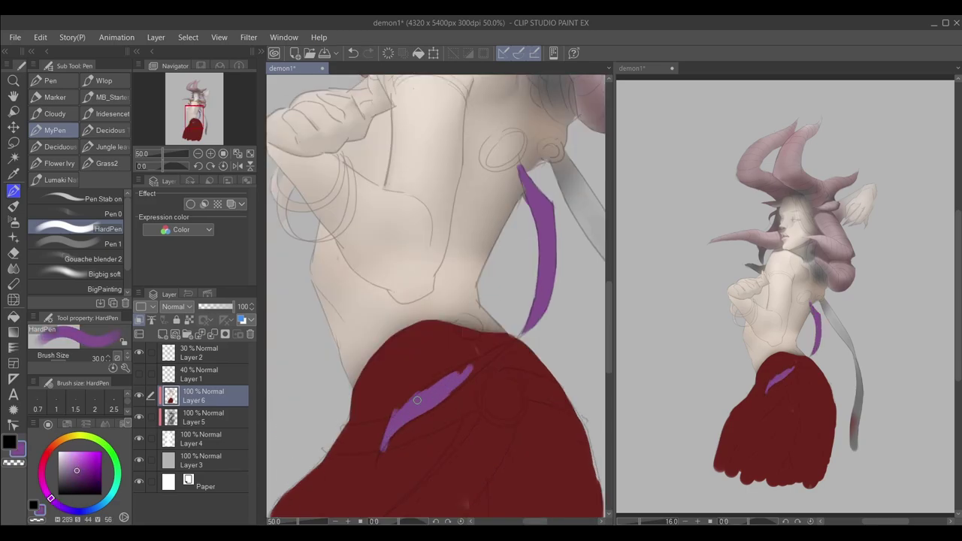
drag(417, 400, 485, 361)
mouse_move(391, 440)
mouse_down()
mouse_move(376, 466)
mouse_move(429, 403)
mouse_up()
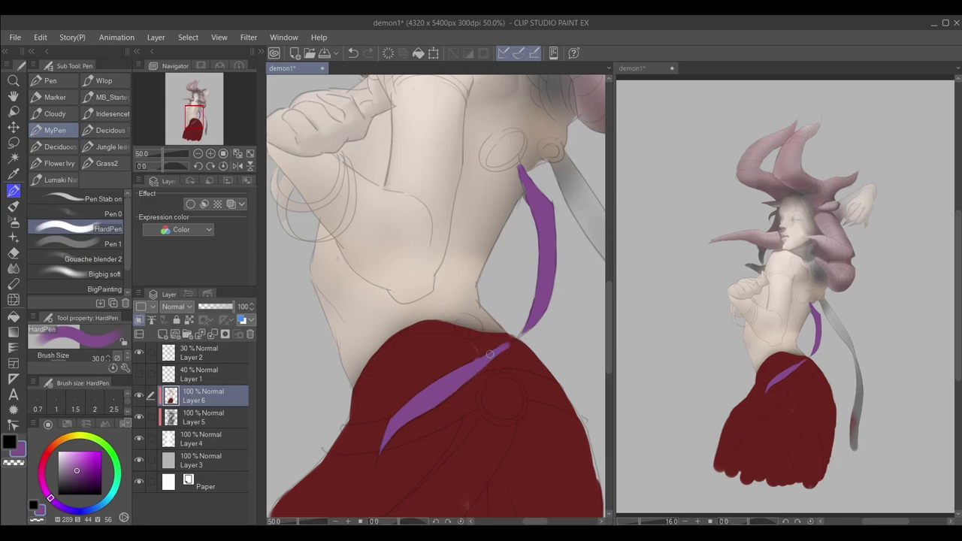
scroll(490, 353, up, 2)
scroll(516, 369, down, 4)
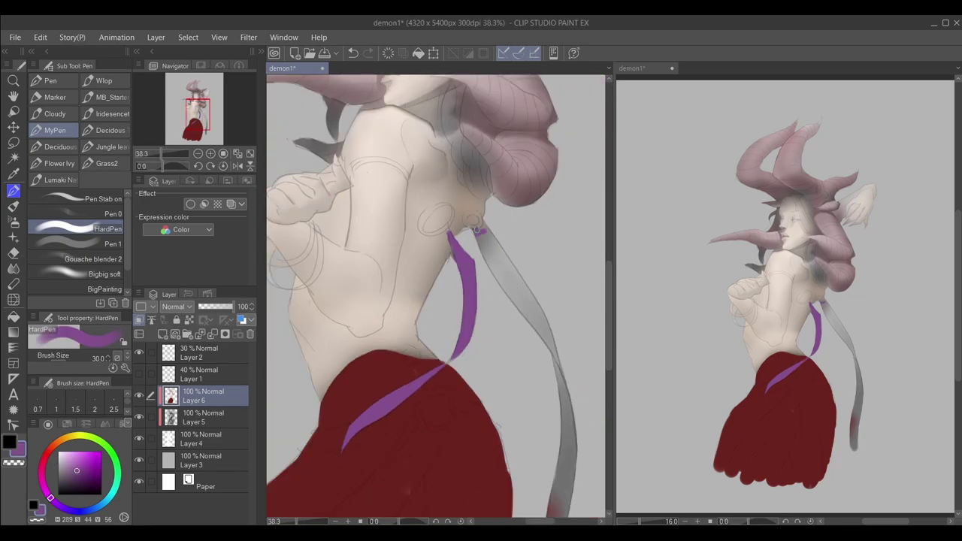
Paint the long hanging ribbon solid purple and the upper bracelet around the fist's wrist golden orange using HardPen.
scroll(478, 230, down, 2)
mouse_move(481, 231)
mouse_down()
mouse_move(544, 338)
mouse_move(536, 434)
mouse_up()
scroll(441, 313, up, 2)
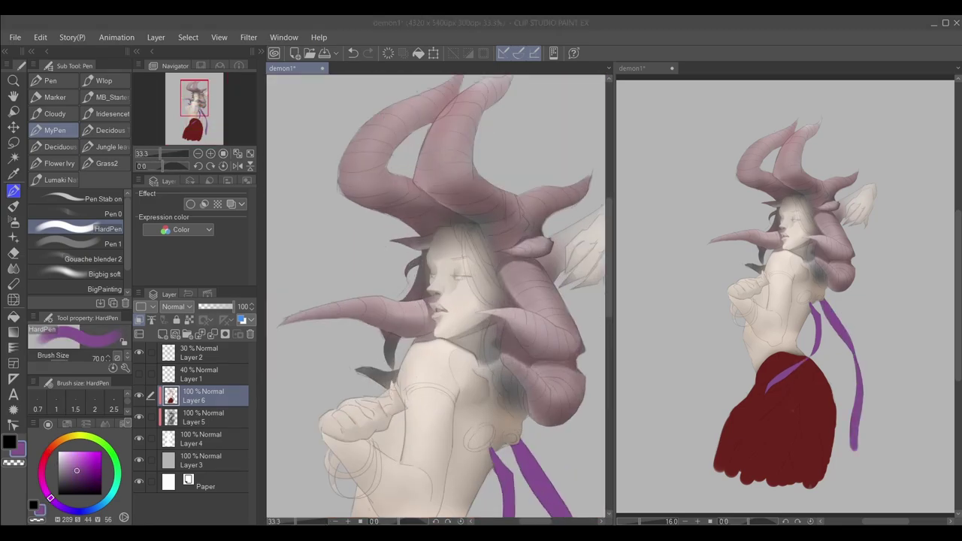
scroll(423, 351, up, 2)
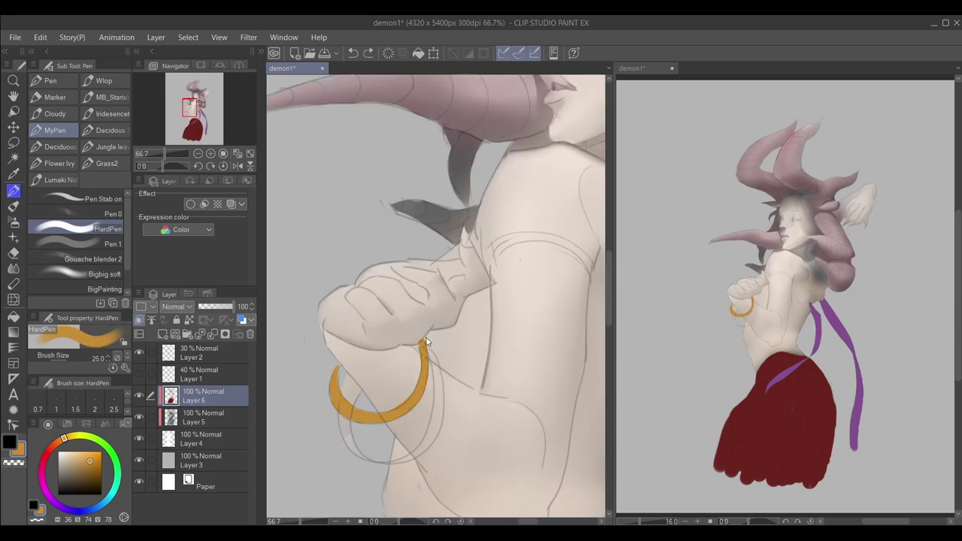
Hide Layer 5 and tidy the edge of the upper bracelet on Layer 6 with the sampled light skin colour.
scroll(426, 343, up, 3)
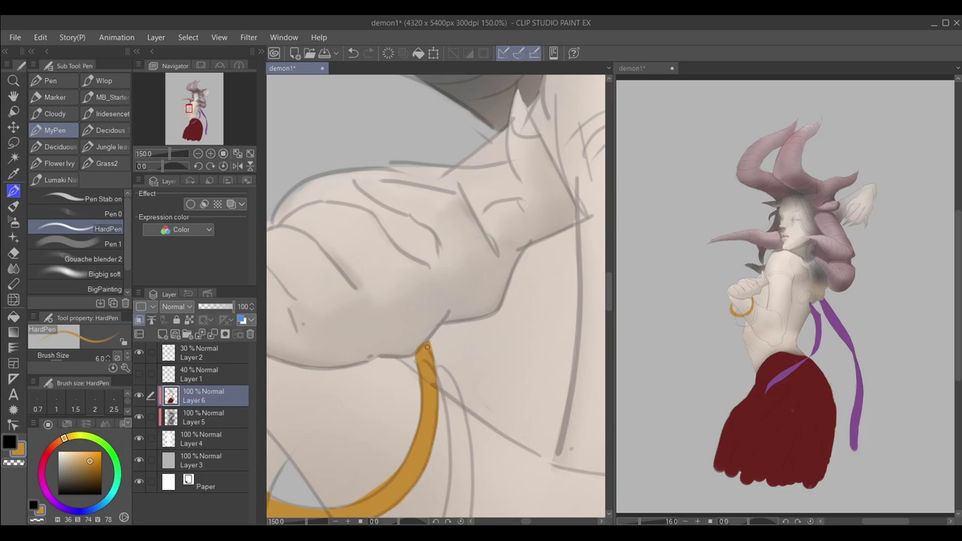
click(139, 417)
alt+click(410, 323)
drag(409, 323, 381, 445)
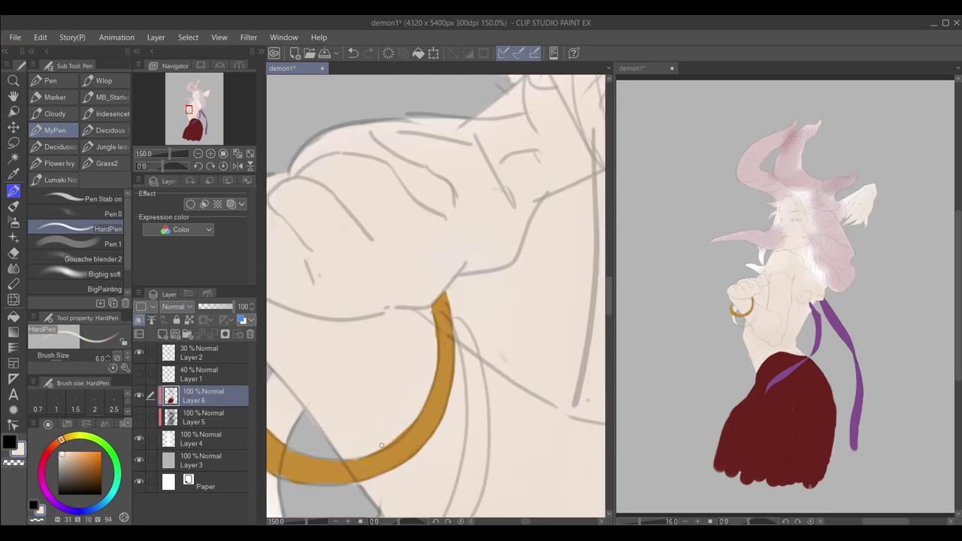
Paint the lower bracelet around the wrist solid golden orange using HardPen at size 15.
scroll(407, 427, down, 2)
alt+click(358, 362)
mouse_move(365, 360)
mouse_down()
mouse_move(343, 401)
mouse_move(337, 390)
mouse_move(349, 432)
mouse_up()
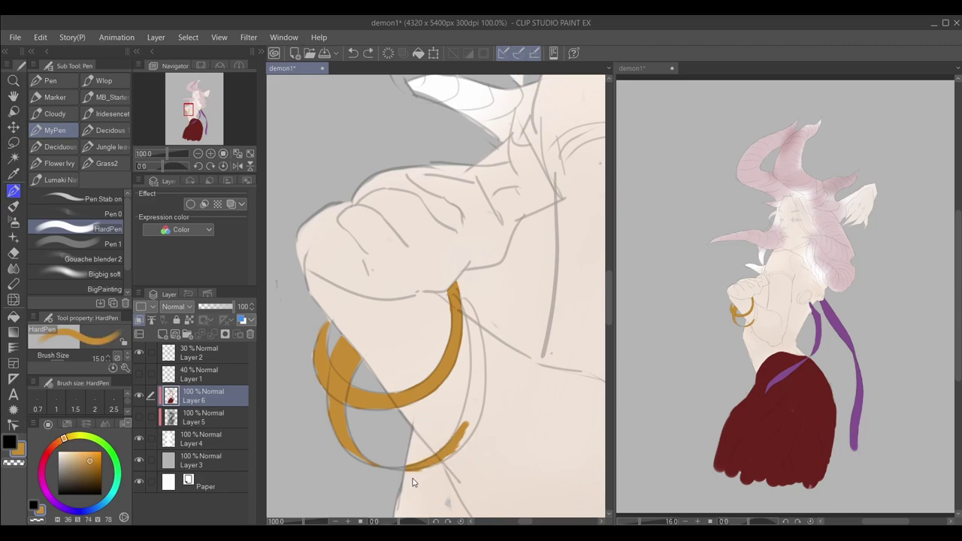
drag(475, 415, 426, 466)
scroll(426, 466, up, 2)
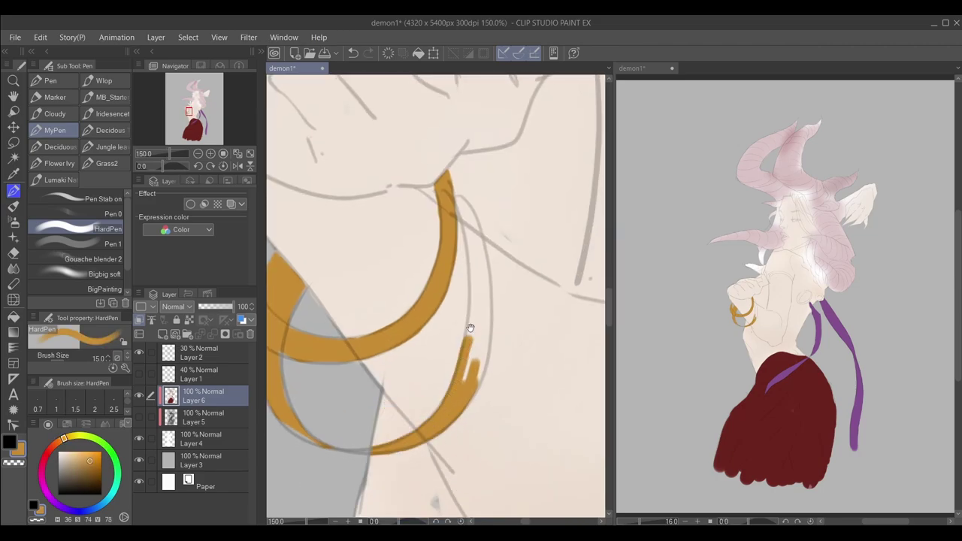
drag(470, 328, 447, 398)
mouse_move(451, 376)
mouse_down()
mouse_move(461, 450)
mouse_move(443, 406)
mouse_up()
drag(428, 280, 460, 442)
Paint the large oval ring on the upper back solid golden orange with HardPen at size 15.
scroll(461, 442, down, 3)
scroll(481, 316, up, 2)
drag(471, 322, 501, 309)
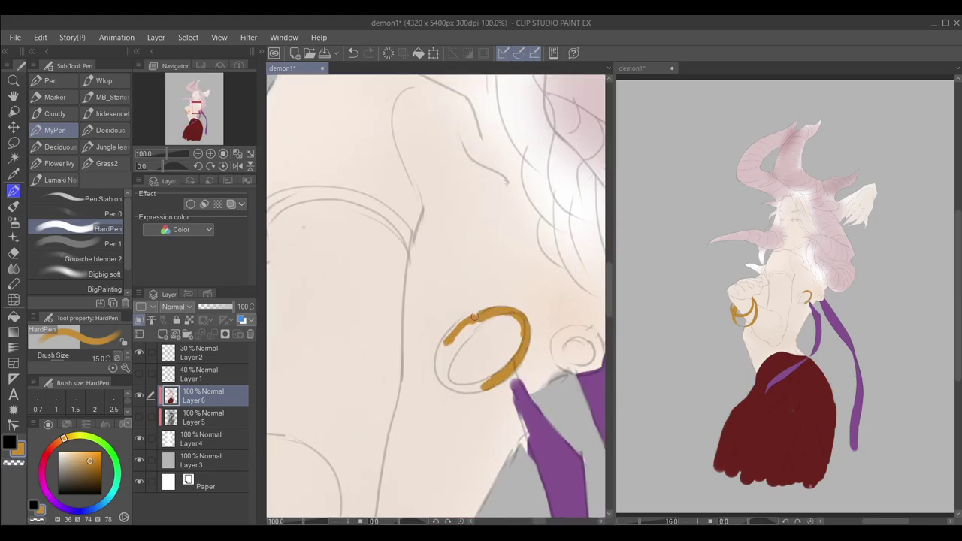
drag(451, 334, 437, 355)
drag(474, 321, 439, 370)
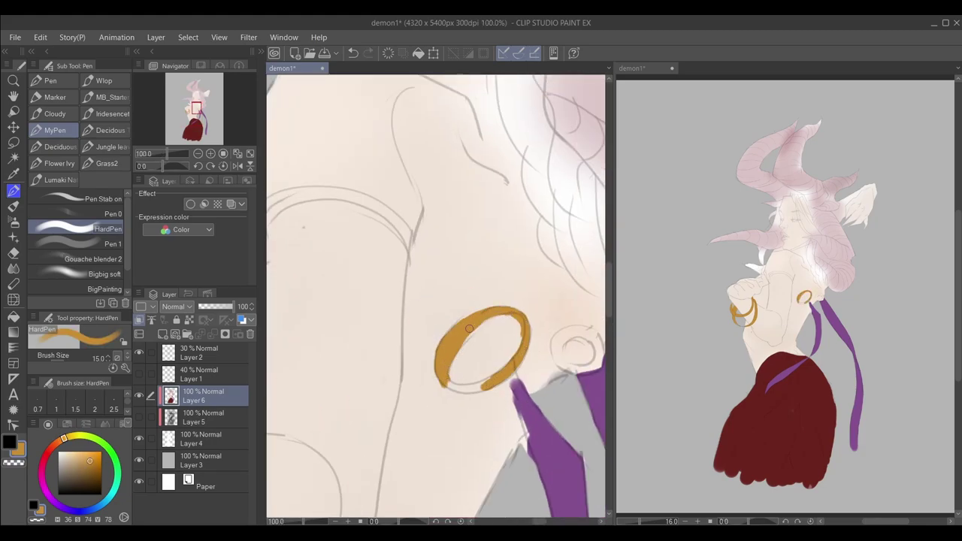
drag(469, 328, 493, 323)
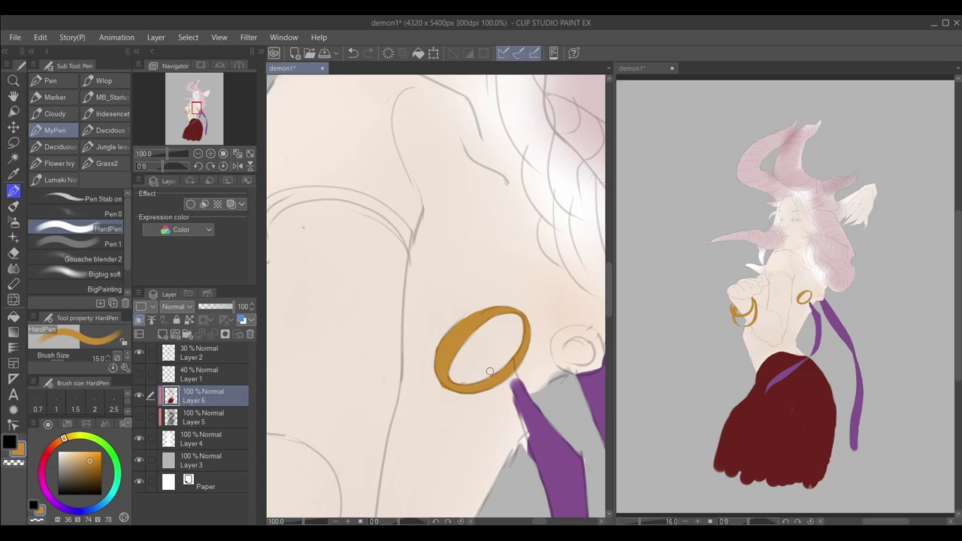
Paint the small back ring golden orange and wrap the ends of its ribbon over the ring in purple.
drag(558, 338, 503, 349)
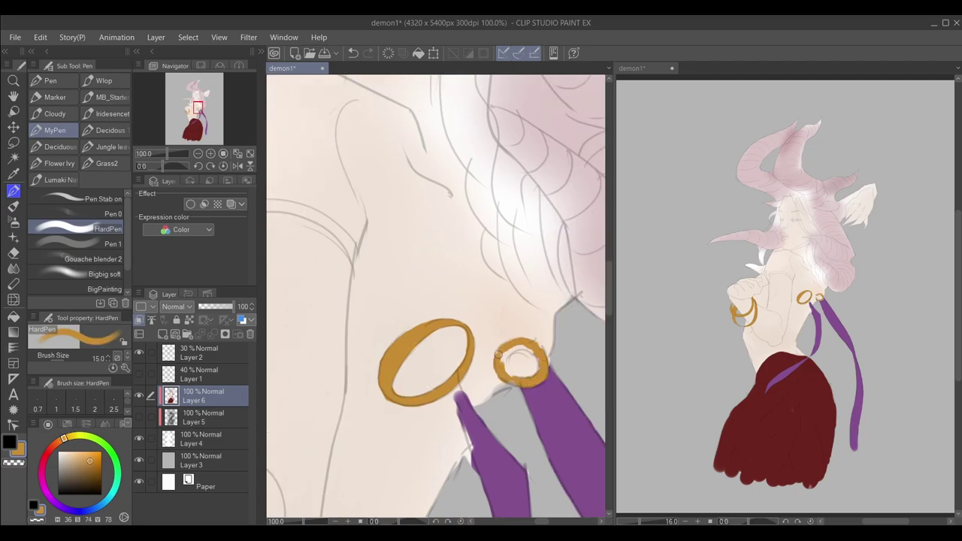
scroll(503, 370, down, 2)
scroll(502, 364, up, 4)
alt+click(503, 361)
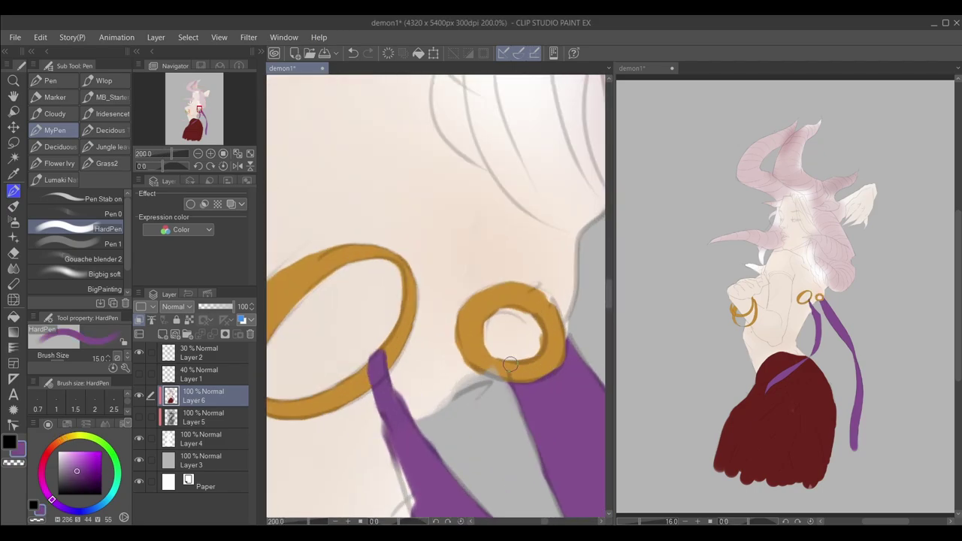
alt+click(528, 330)
Paint sampled skin colour on Layer 4 along the back's edge beside the shorter ribbon.
scroll(528, 330, down, 3)
scroll(481, 354, up, 2)
ctrl+click(481, 376)
alt+click(489, 383)
alt+click(451, 391)
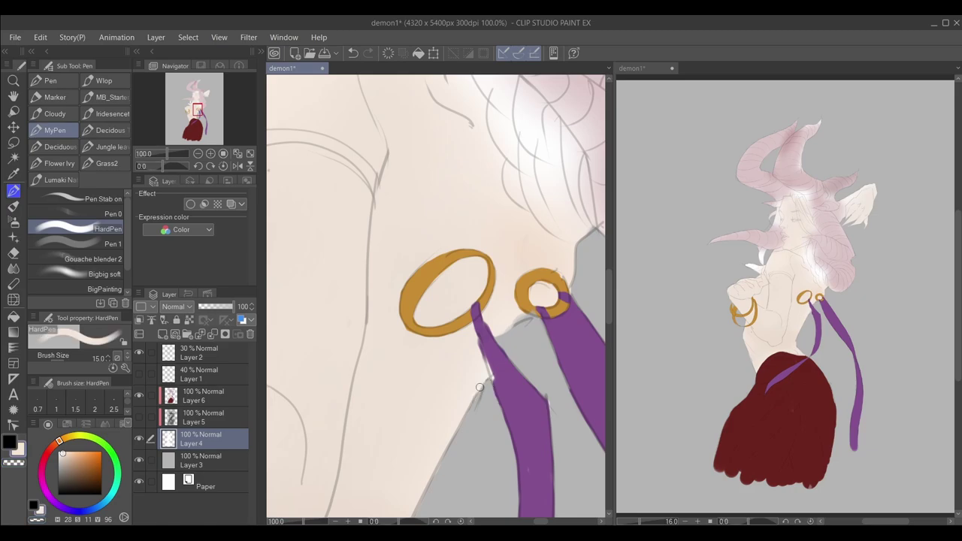
alt+click(430, 398)
Cover the white gap along the shorter ribbon's inner edge with purple (H 289, S 44, V 56) on Layer 6.
scroll(430, 398, up, 2)
alt+click(484, 365)
ctrl+click(483, 365)
scroll(481, 372, up, 2)
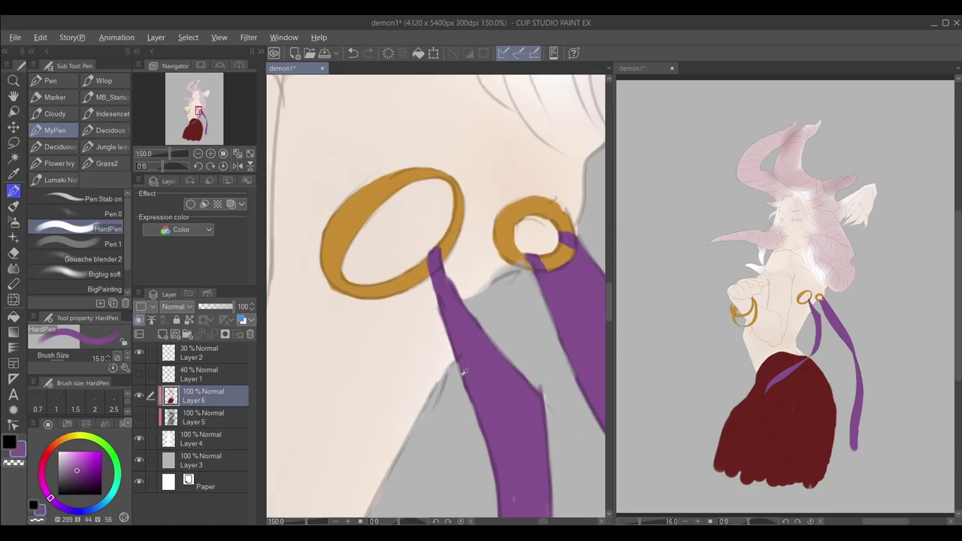
Retouch the body's edge around the top of the shorter ribbon on Layer 4 using HardPen.
ctrl+click(423, 427)
alt+click(462, 327)
scroll(468, 403, down, 3)
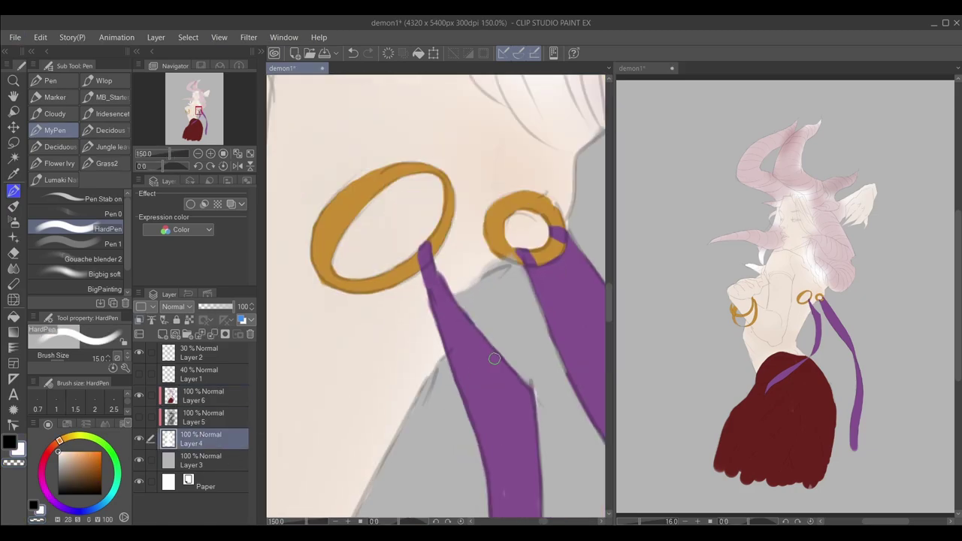
scroll(447, 261, up, 1)
scroll(448, 260, up, 2)
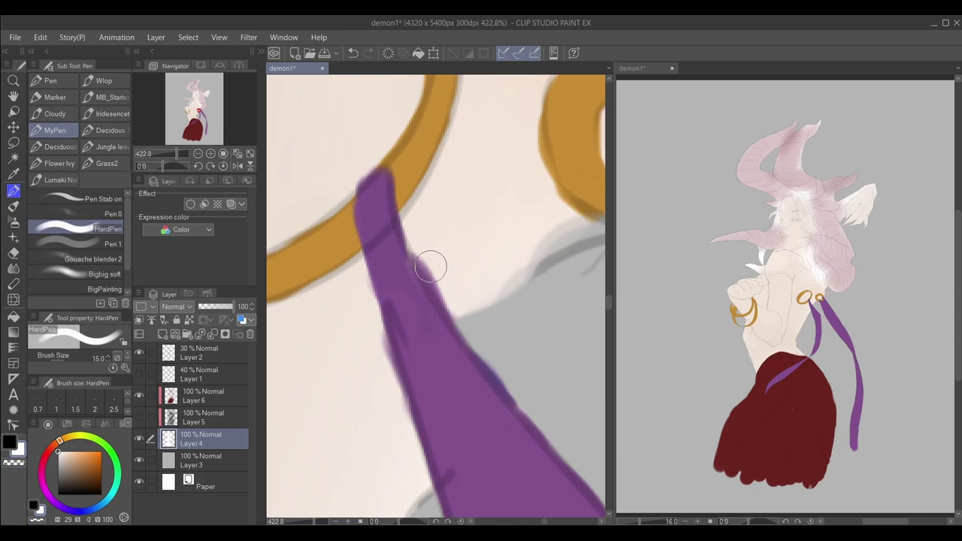
scroll(431, 267, down, 5)
scroll(437, 322, up, 2)
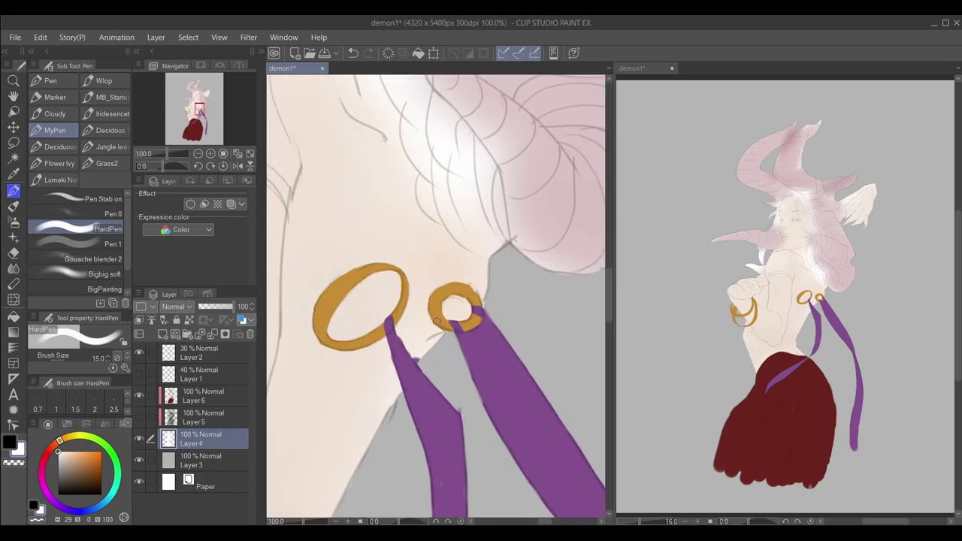
Clean the body's outline below the small ring and down to the back of the waist on Layer 4.
scroll(437, 322, up, 1)
alt+click(409, 343)
scroll(413, 354, down, 3)
scroll(526, 298, up, 3)
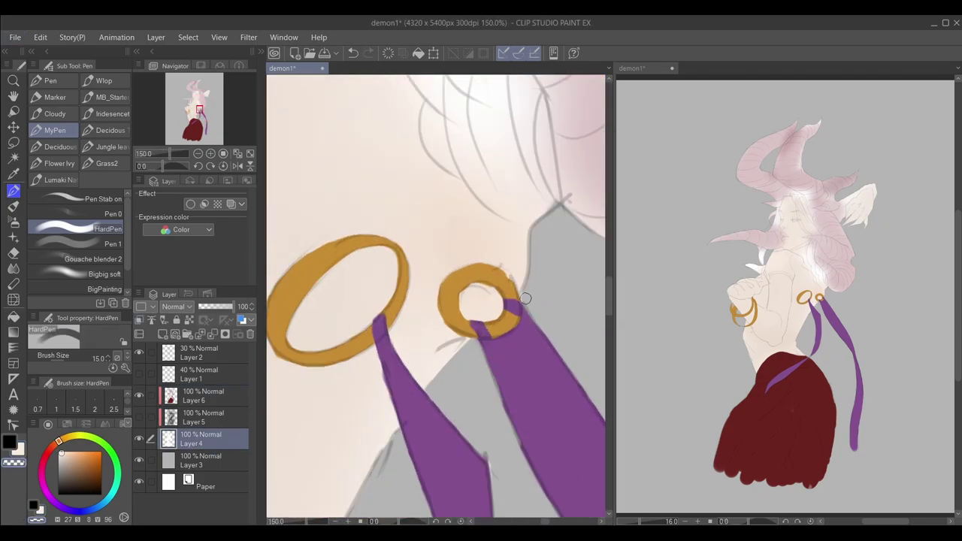
scroll(490, 356, down, 2)
scroll(519, 354, up, 3)
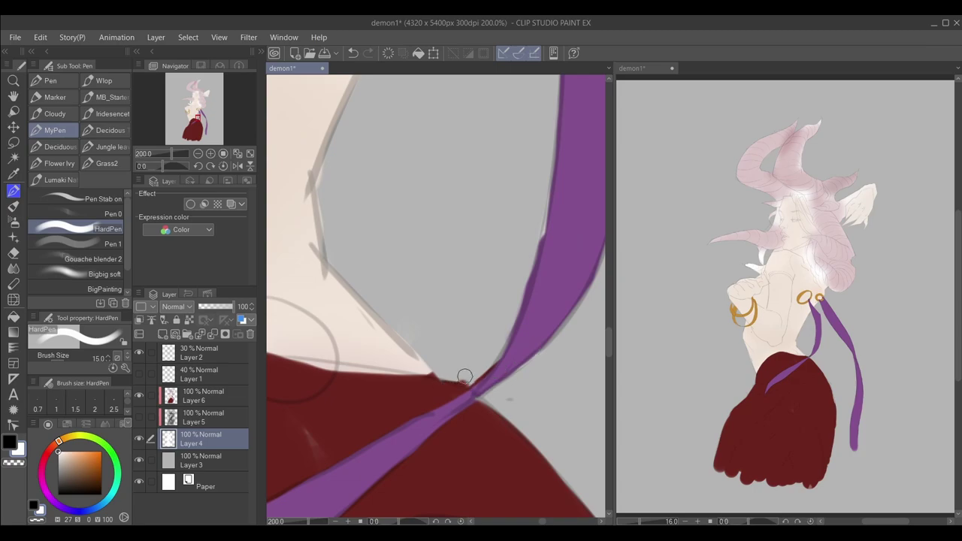
scroll(588, 266, down, 4)
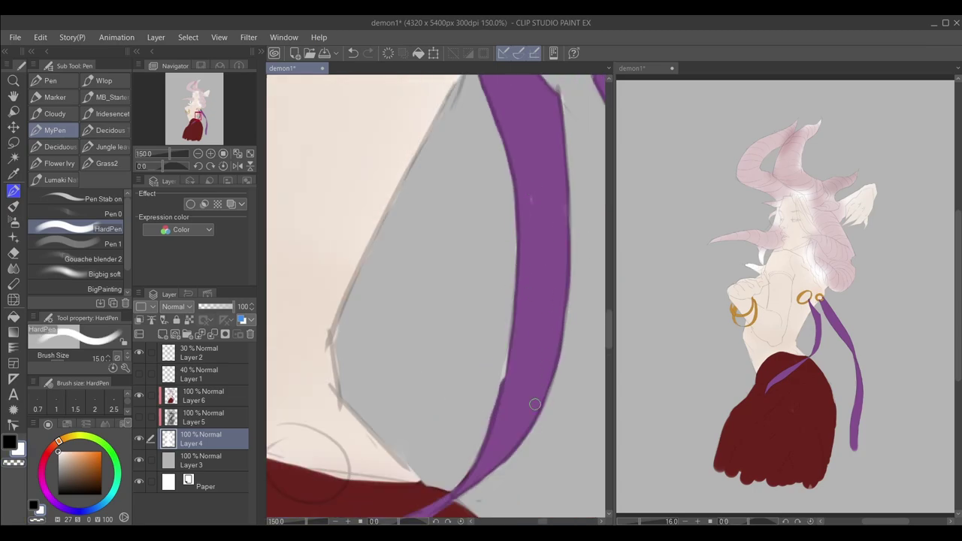
Paint the sash across the front of the hip muted purple (H 288, S 24, V 49) on Layer 6 with HardPen at size 30.
click(203, 397)
scroll(436, 301, up, 2)
scroll(436, 301, down, 2)
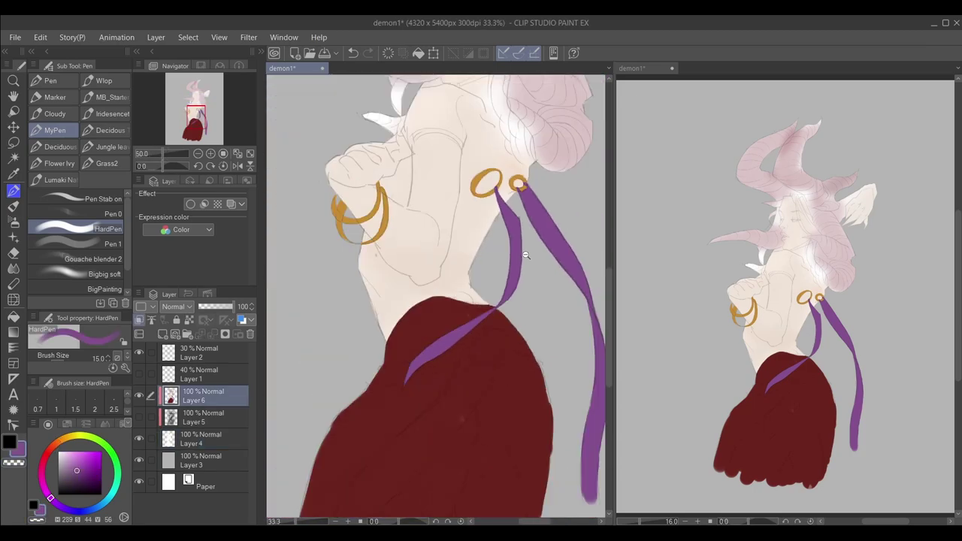
scroll(357, 388, up, 1)
key(ctrl+z)
key(bracketright)
mouse_move(365, 394)
mouse_down()
mouse_move(329, 393)
mouse_move(395, 380)
mouse_move(319, 403)
mouse_move(322, 416)
mouse_move(408, 380)
mouse_move(405, 409)
mouse_move(409, 400)
mouse_move(391, 409)
mouse_move(450, 360)
mouse_move(395, 416)
mouse_move(488, 352)
mouse_up()
alt+click(396, 417)
scroll(487, 352, up, 3)
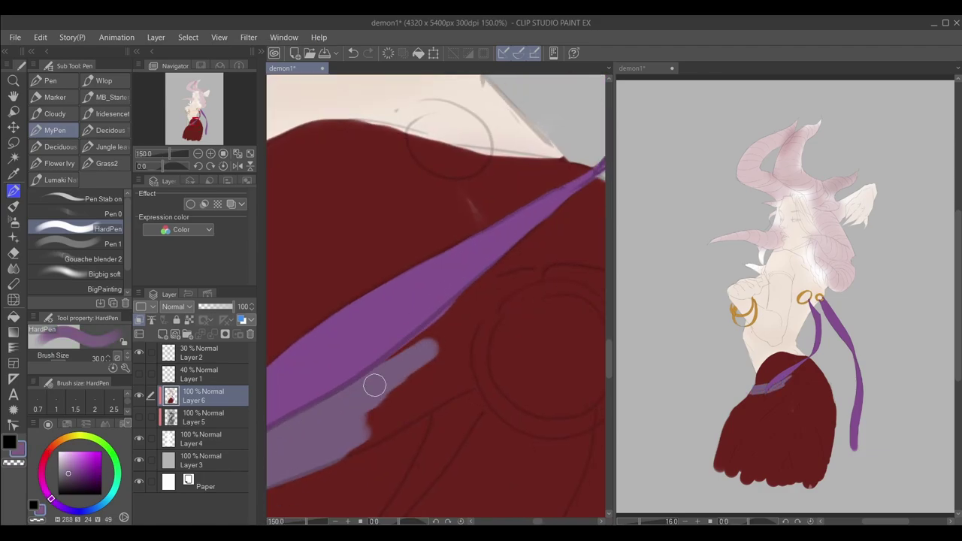
mouse_move(375, 384)
mouse_down()
mouse_move(460, 309)
mouse_move(346, 443)
mouse_move(466, 365)
mouse_up()
scroll(466, 365, down, 2)
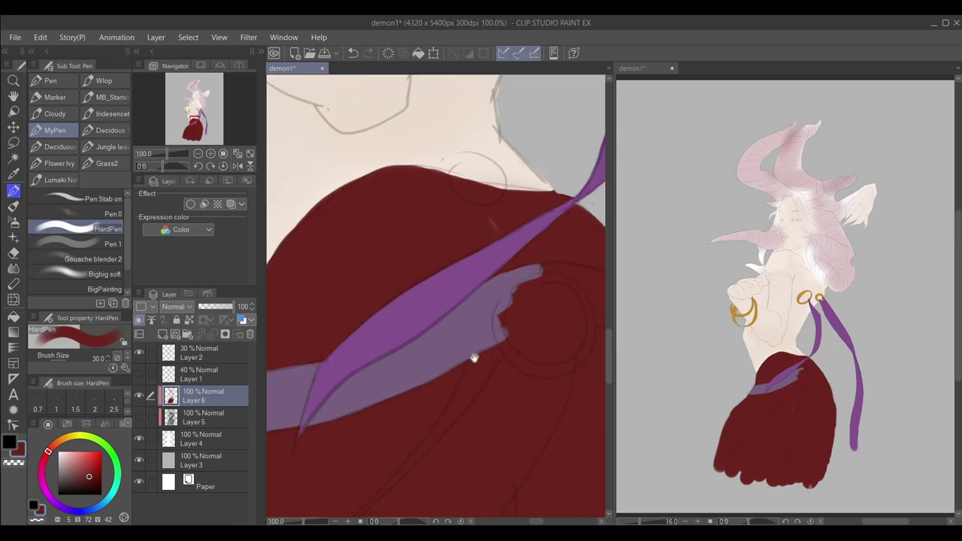
Outline the hanging sash from hip to hem in muted purple and shape the round opening at the hip with dark red.
scroll(475, 358, down, 2)
alt+click(490, 343)
mouse_move(489, 517)
mouse_down()
mouse_move(490, 343)
mouse_move(602, 313)
mouse_up()
drag(382, 492, 460, 361)
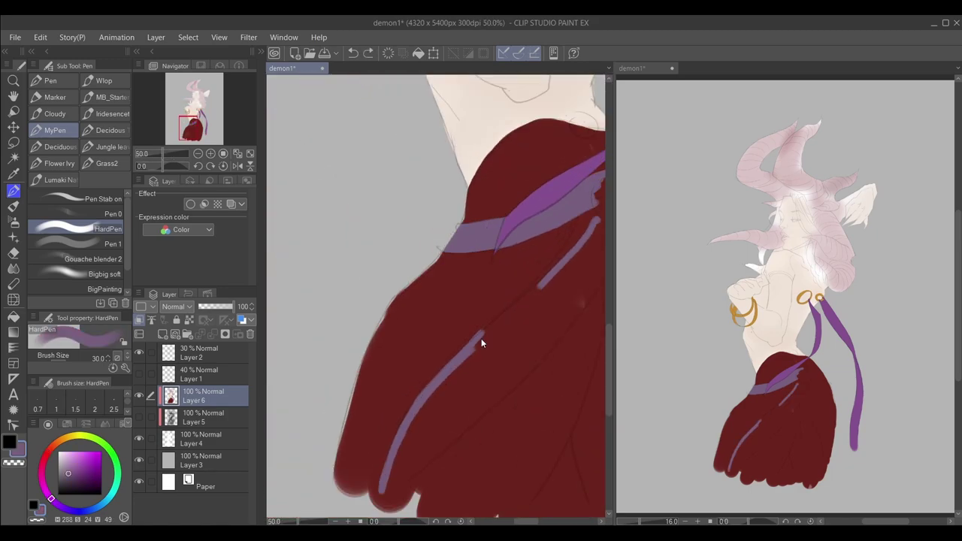
scroll(481, 344, up, 2)
mouse_move(560, 263)
mouse_down()
mouse_move(508, 214)
mouse_move(515, 241)
mouse_up()
alt+click(534, 203)
drag(530, 184, 518, 226)
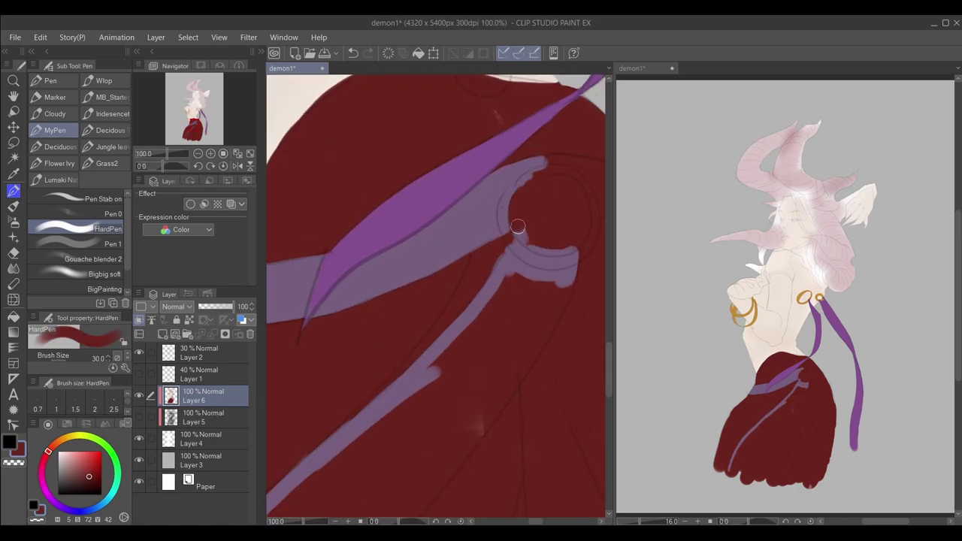
Fill the hanging sash solid muted purple down to the hem at sizes 30 to 70 and trim its edge with dark red.
scroll(545, 250, down, 2)
alt+click(547, 301)
drag(557, 300, 548, 357)
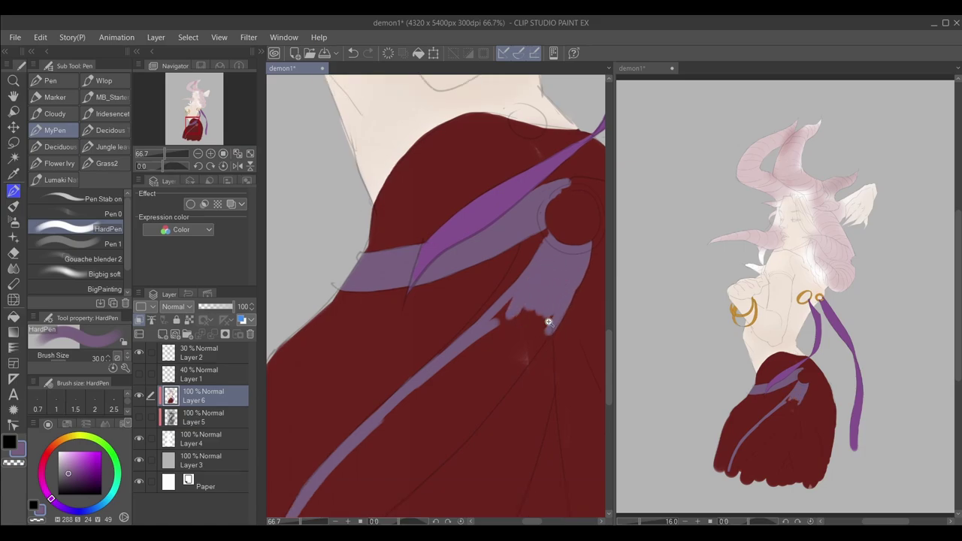
scroll(547, 322, up, 2)
drag(556, 301, 488, 391)
scroll(519, 339, down, 1)
mouse_move(543, 259)
mouse_down()
mouse_move(518, 331)
mouse_move(440, 380)
mouse_move(449, 333)
mouse_up()
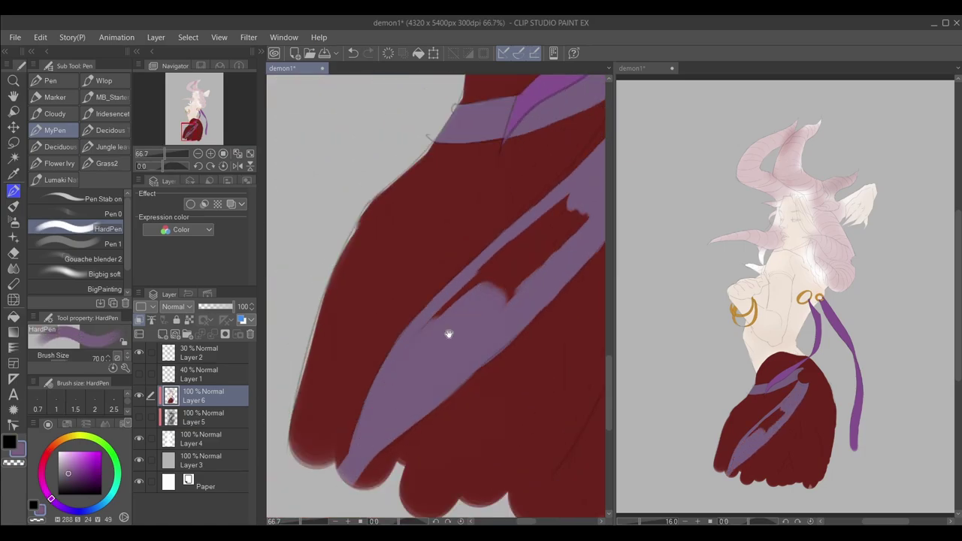
alt+click(392, 461)
alt+click(492, 324)
scroll(484, 303, up, 1)
alt+click(428, 404)
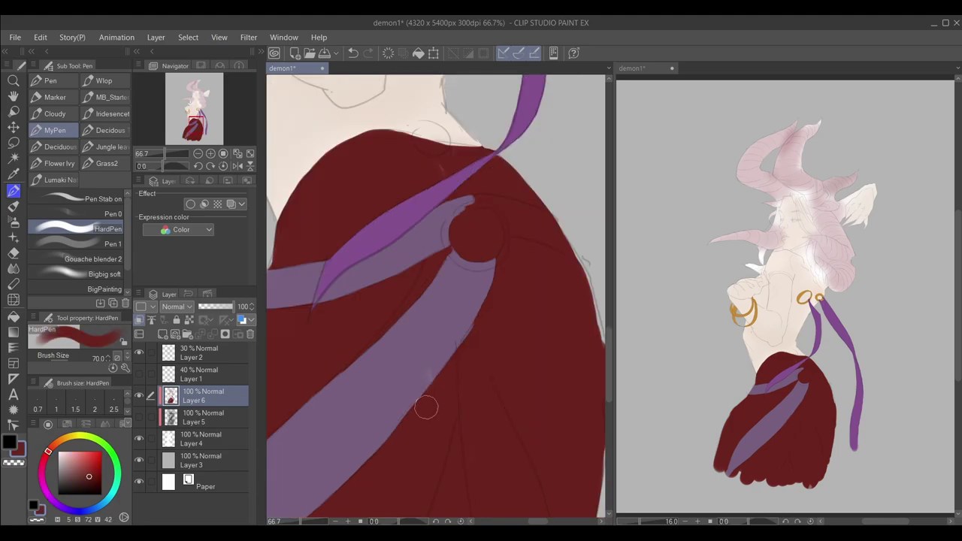
Extend the muted purple sash from the round opening to the back edge of the skirt, trimming it with dark red.
alt+click(468, 276)
drag(468, 277, 578, 323)
drag(579, 323, 507, 301)
alt+click(530, 342)
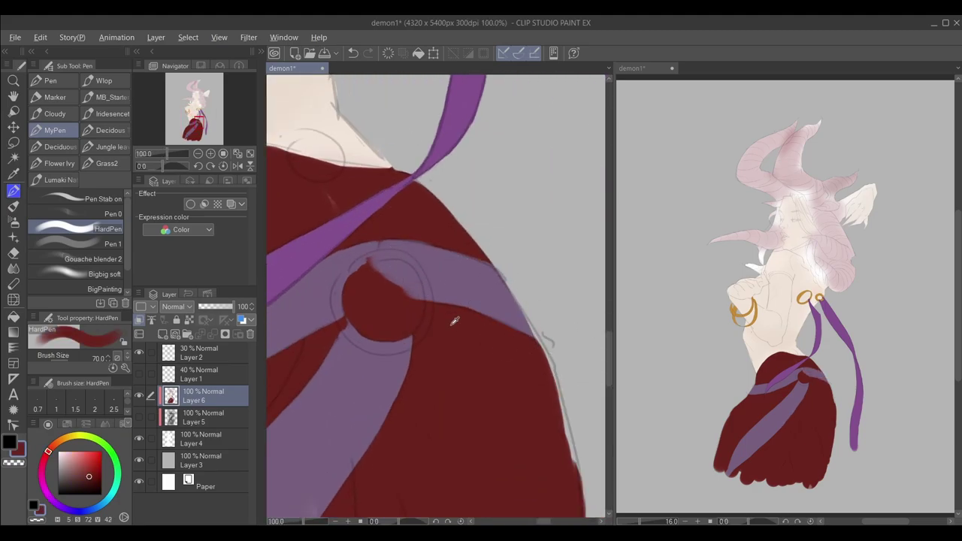
alt+click(451, 305)
alt+click(406, 306)
drag(406, 307, 432, 518)
Paint the small ring at the skirt's waistline golden orange with HardPen at size 10.
alt+click(404, 236)
key(bracketleft)
key(bracketleft)
key(bracketleft)
key(bracketleft)
key(bracketleft)
mouse_move(404, 236)
mouse_down()
mouse_move(411, 268)
mouse_move(390, 276)
mouse_move(439, 280)
mouse_up()
key(ctrl+z)
scroll(439, 280, up, 2)
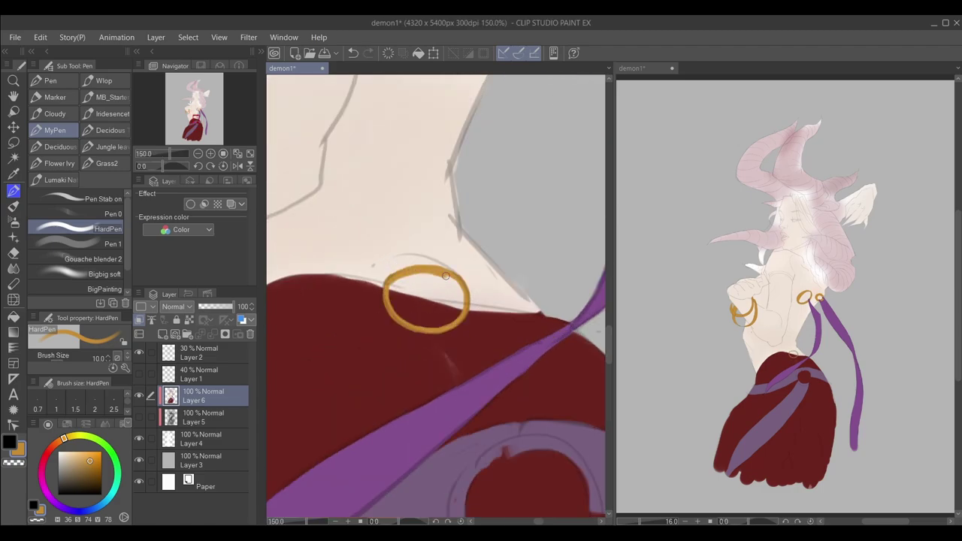
Repaint the skirt's waistline inside and beside the small ring in dark red, and patch the ring with golden orange.
alt+click(374, 292)
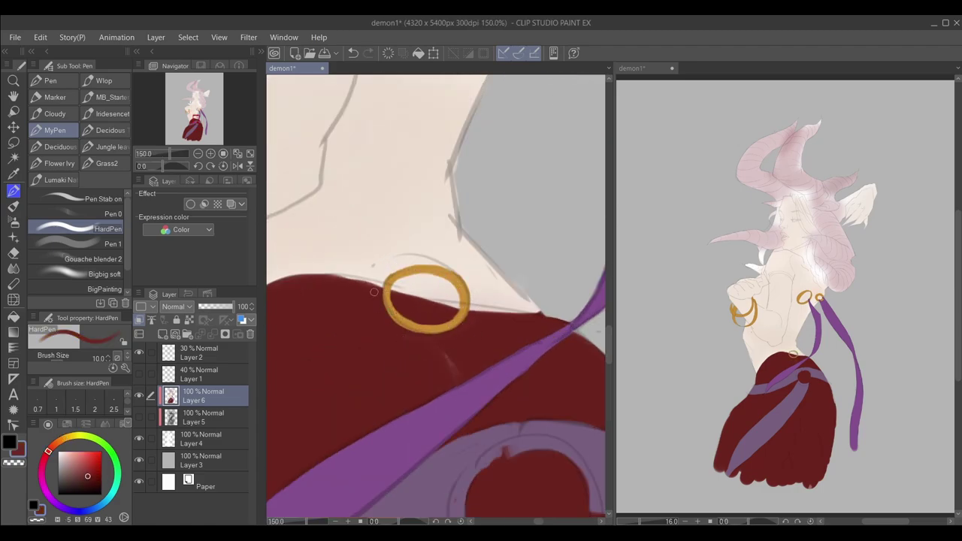
drag(389, 291, 460, 308)
alt+click(461, 310)
alt+click(463, 311)
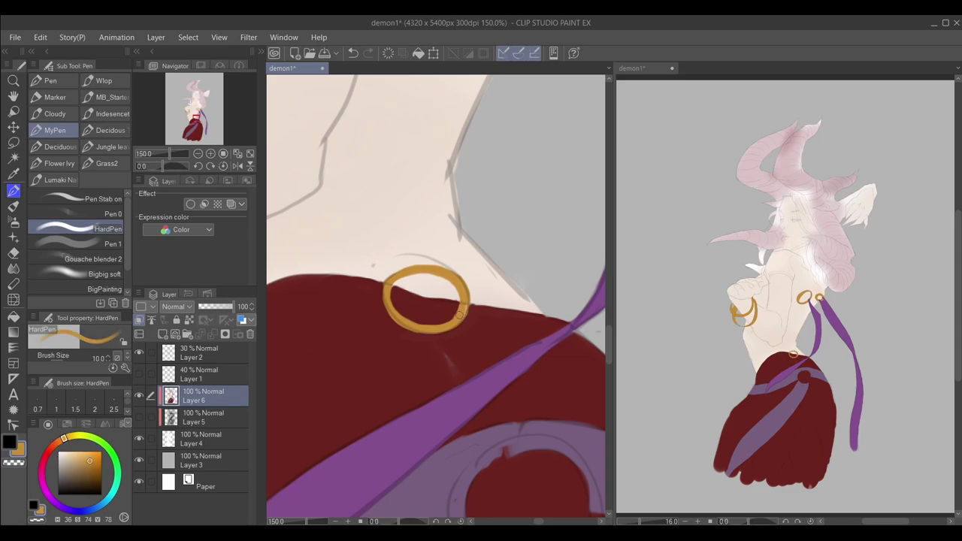
alt+click(463, 311)
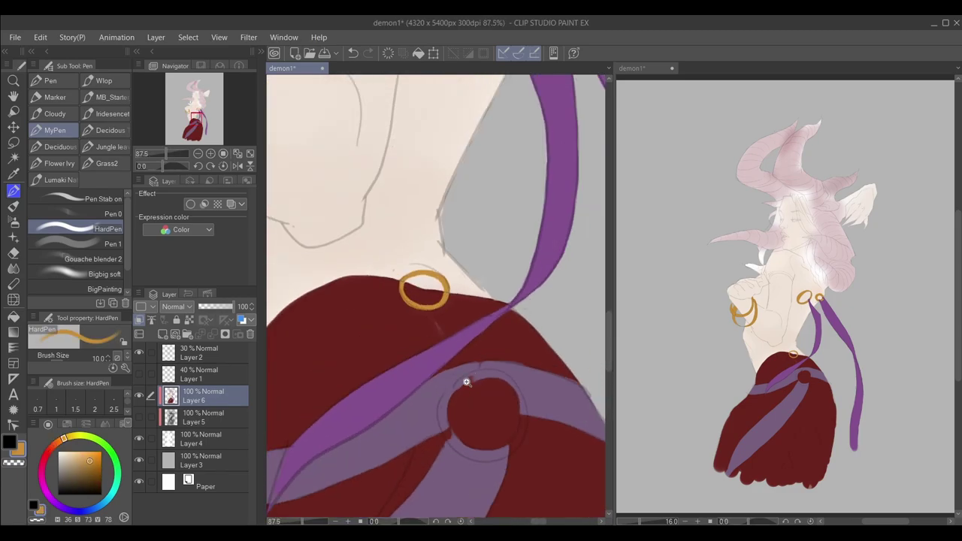
Paint the large hip ring golden orange at sizes 12 to 20 and clean its inner edge with dark red.
drag(437, 396, 496, 375)
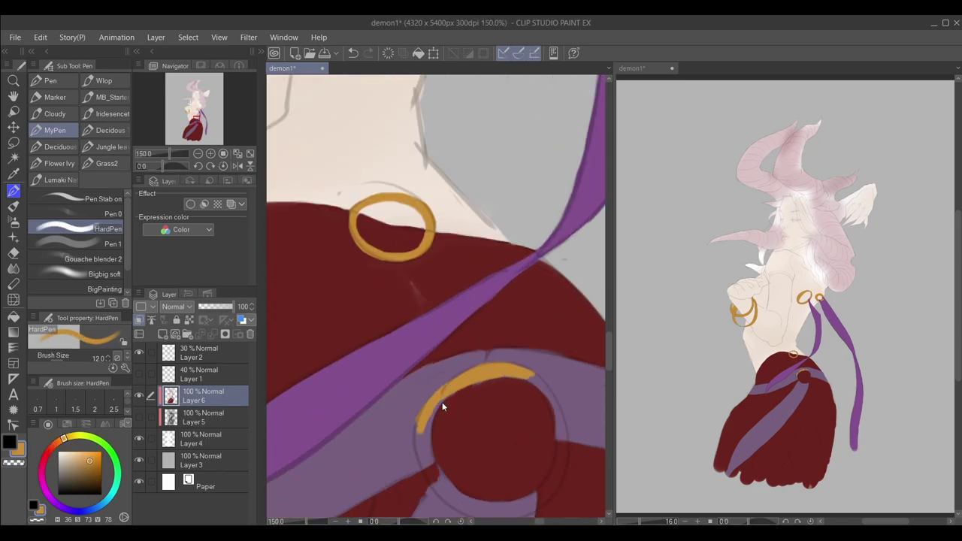
drag(440, 482, 406, 440)
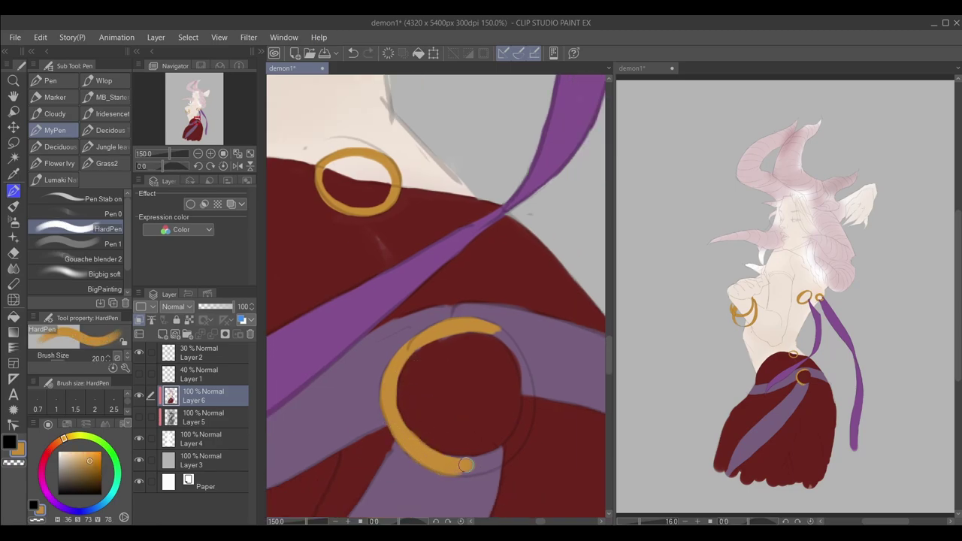
mouse_move(466, 465)
mouse_down()
mouse_move(535, 398)
mouse_move(508, 335)
mouse_up()
alt+click(511, 325)
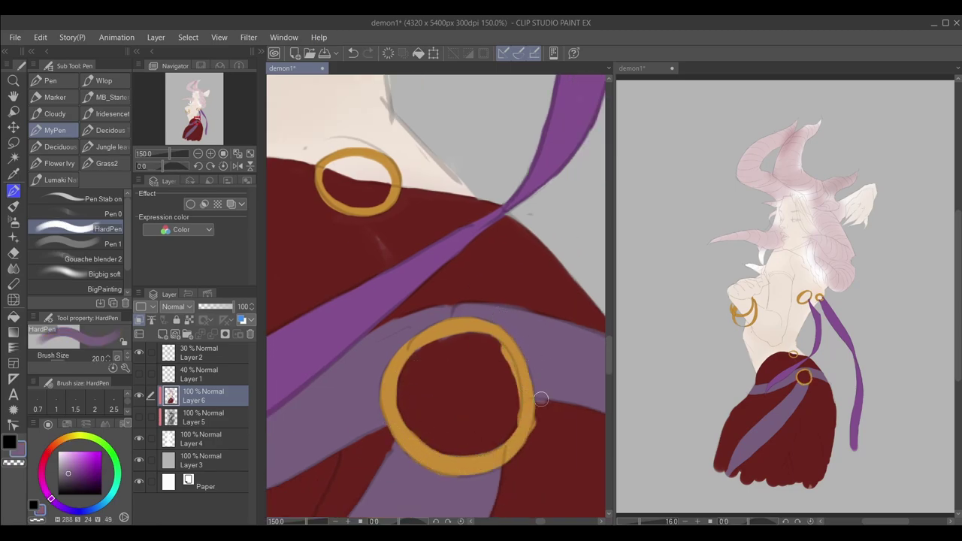
key(ctrl+z)
alt+click(424, 359)
drag(450, 340, 463, 347)
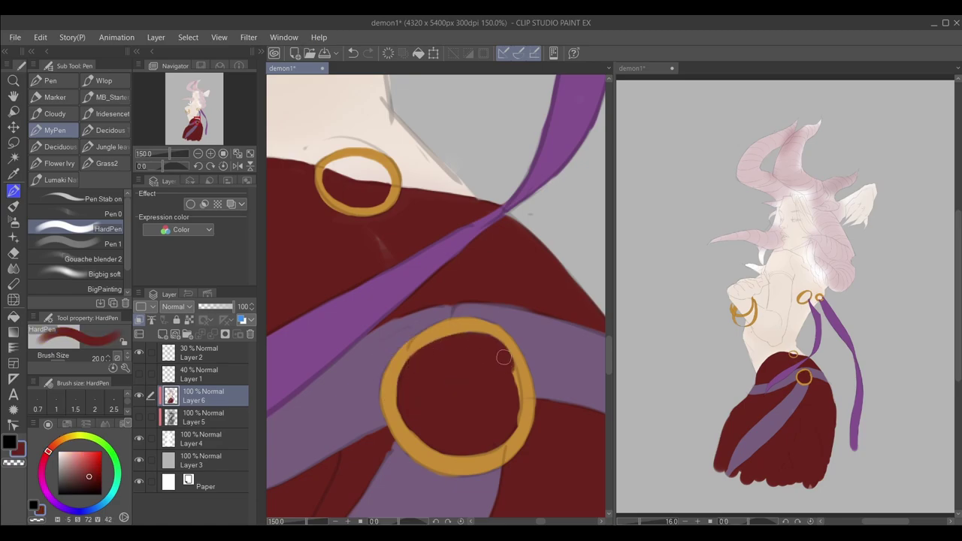
scroll(421, 427, down, 2)
scroll(444, 436, up, 2)
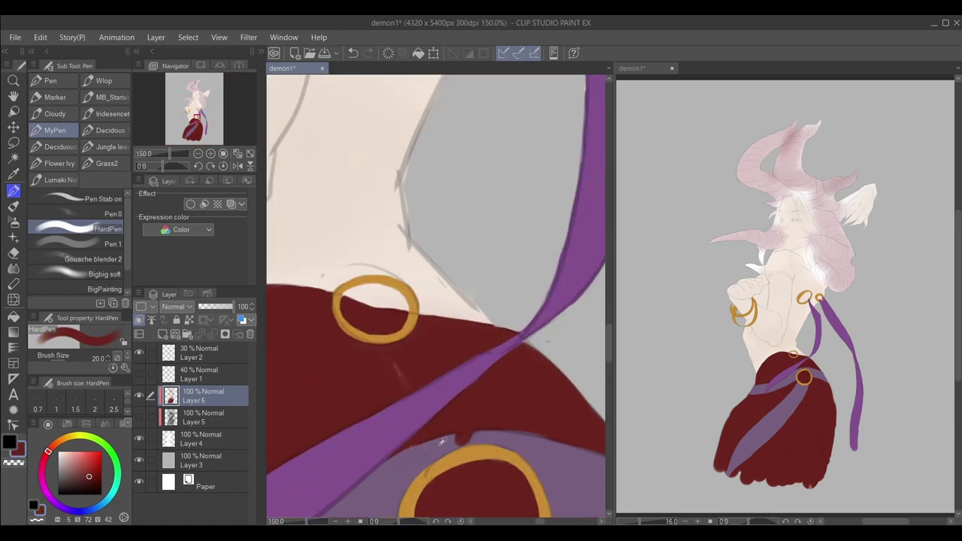
Patch the notch in the muted purple sash above the hip ring and touch up the ring's rim with golden orange.
alt+click(462, 444)
scroll(527, 442, up, 1)
alt+click(460, 447)
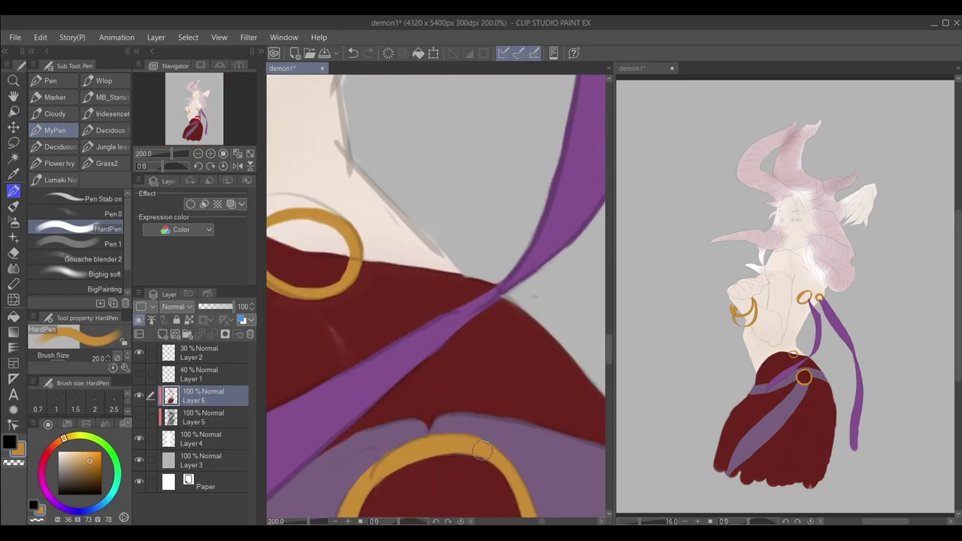
scroll(421, 406, down, 5)
scroll(421, 406, up, 2)
Set Layer 6 to the Color blending mode over the visible greyscale Layer 5, and add a tone curve correction layer between them.
click(176, 308)
click(211, 412)
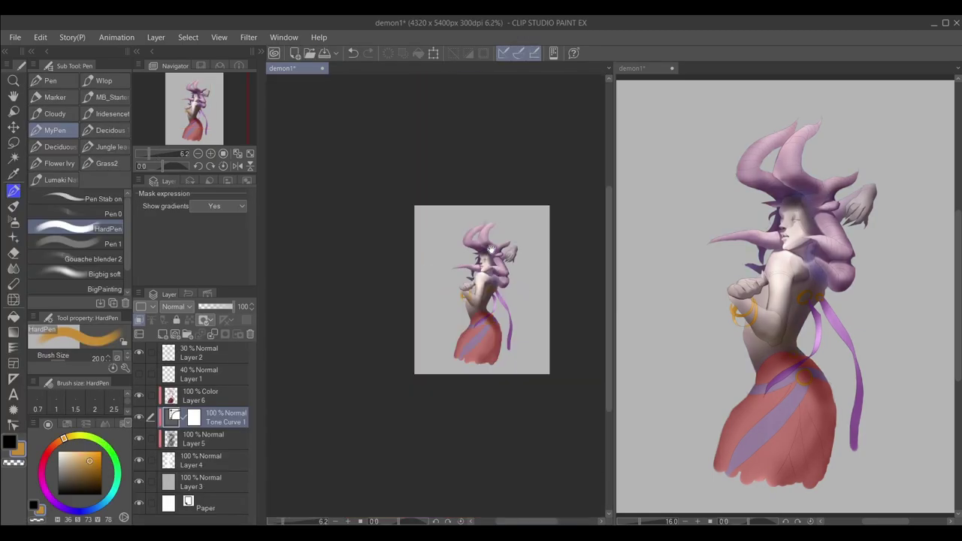
scroll(419, 341, down, 3)
key(alt+bracketleft)
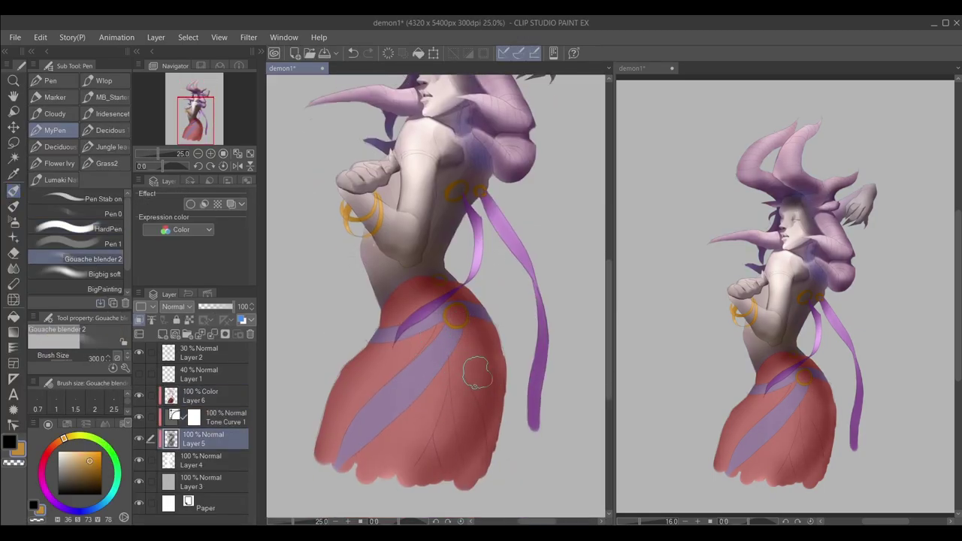
Mix a very dark purple (H 270, S 75, V 20) for the hair and set HardPen to size 50.
scroll(392, 302, up, 2)
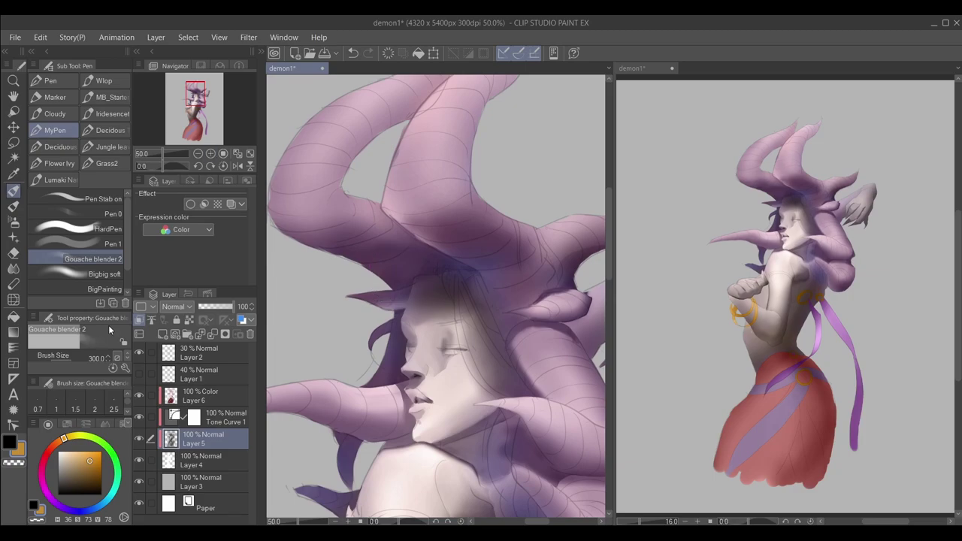
alt+click(558, 438)
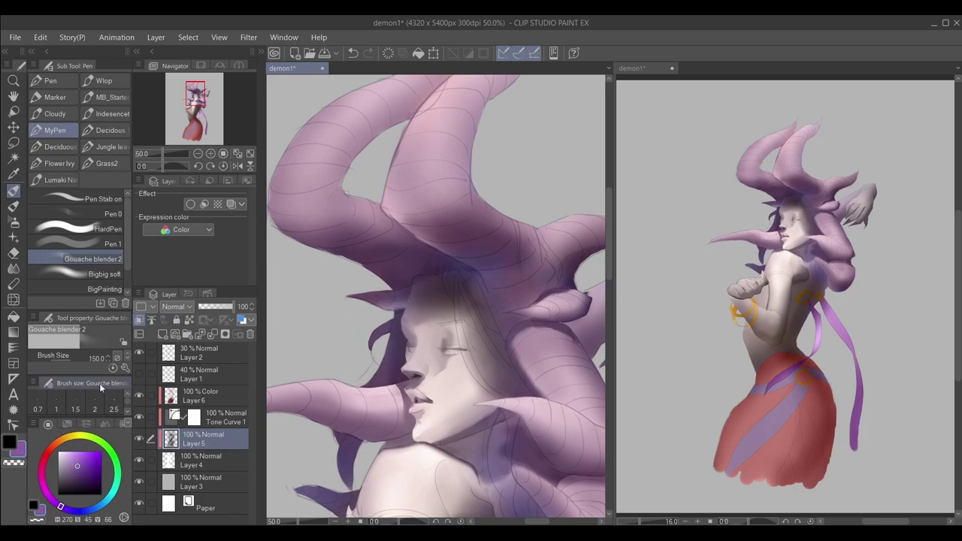
click(112, 368)
key(alt+bracketright)
key(p)
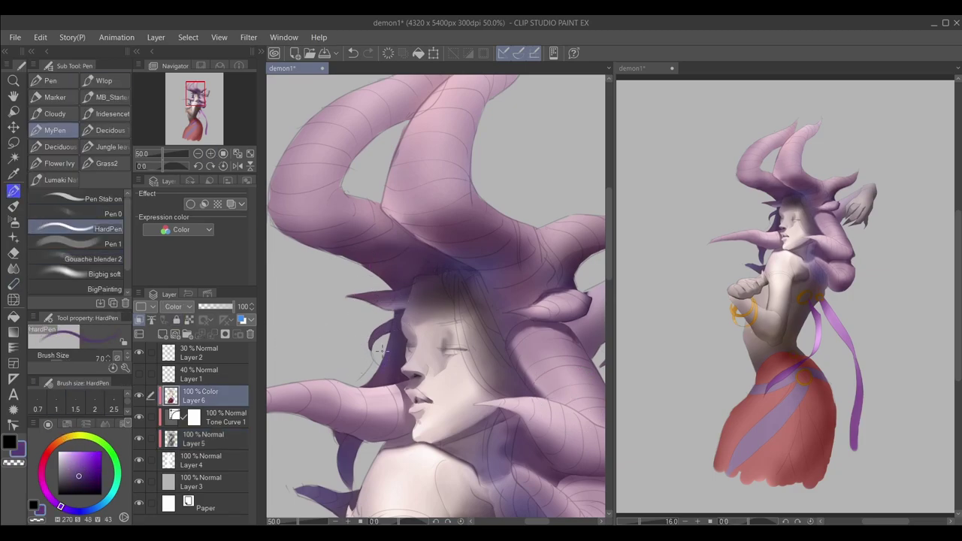
alt+click(393, 343)
scroll(343, 331, up, 2)
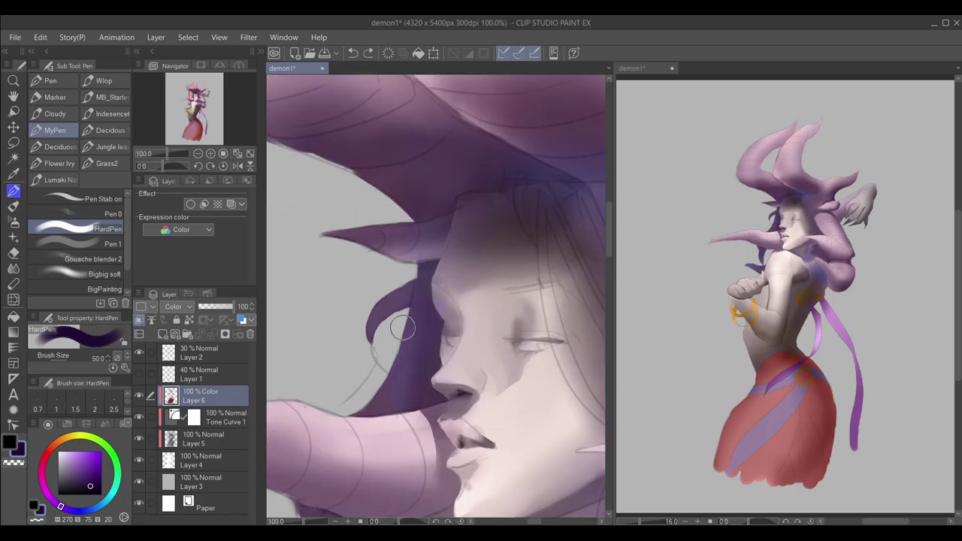
Paint the hair in front of the face very dark purple on Layer 5 with HardPen at size 40.
scroll(342, 331, down, 1)
key(alt+bracketleft)
key(bracketleft)
key(bracketleft)
key(bracketleft)
mouse_move(406, 299)
mouse_down()
mouse_move(380, 353)
mouse_move(406, 375)
mouse_move(361, 408)
mouse_up()
scroll(412, 398, up, 4)
key(ctrl+z)
key(bracketright)
key(bracketright)
mouse_move(428, 362)
mouse_down()
mouse_move(293, 418)
mouse_move(346, 391)
mouse_up()
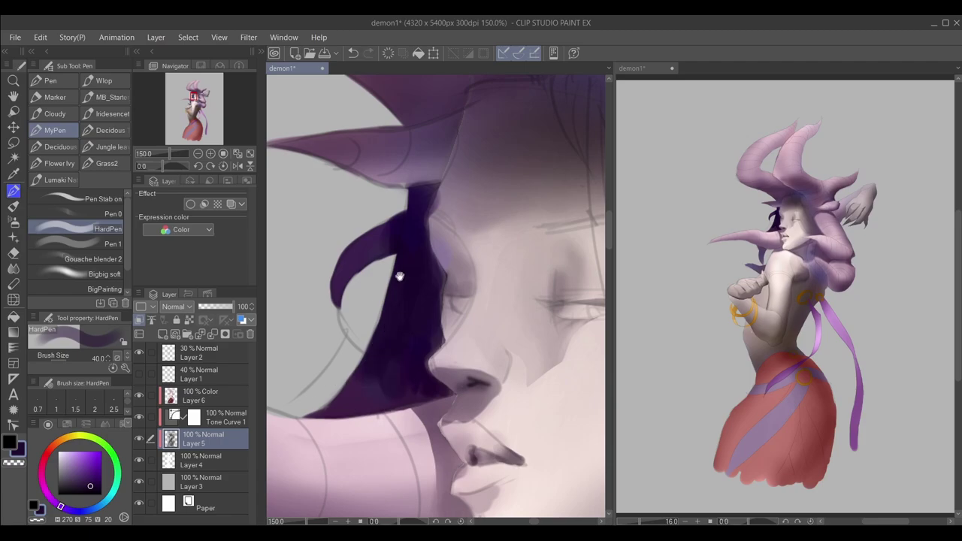
Paint the dark purple hairline along the forehead beneath the horns and start a strand falling from its peak.
scroll(400, 277, down, 1)
drag(408, 230, 434, 225)
scroll(463, 253, down, 1)
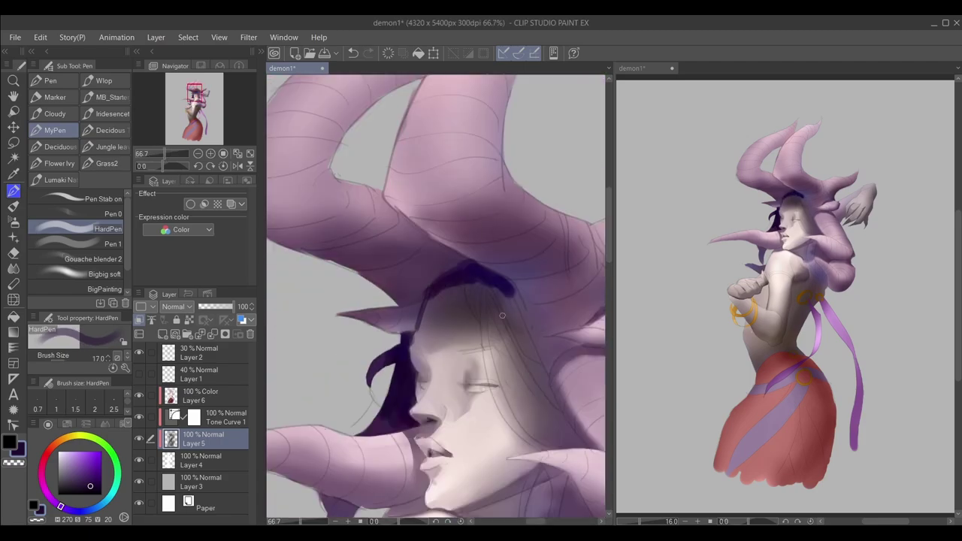
scroll(470, 354, down, 1)
key(bracketright)
key(bracketright)
key(bracketright)
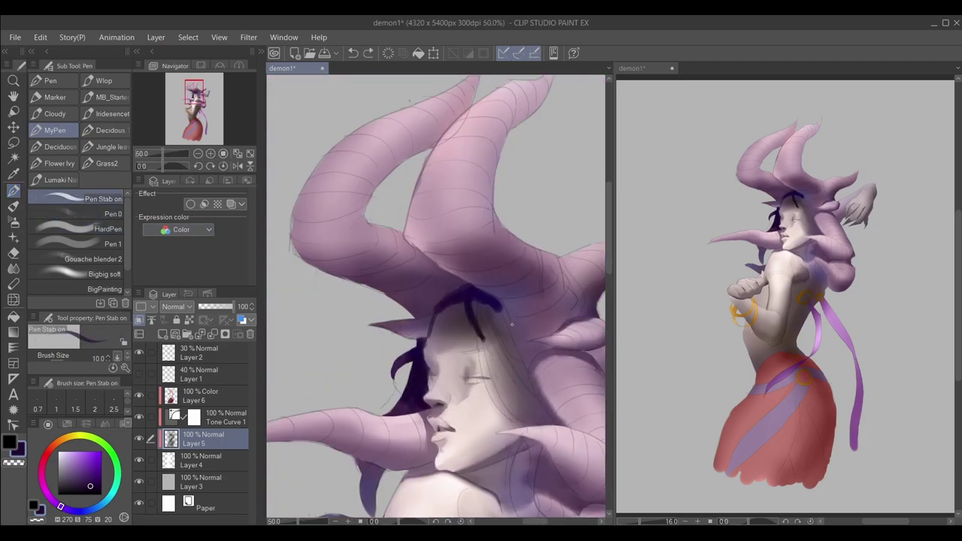
Set HardPen's stabilization to 40 and outline the long hair strands from the forehead down past the cheek at size 20.
scroll(83, 256, down, 1)
drag(91, 308, 86, 263)
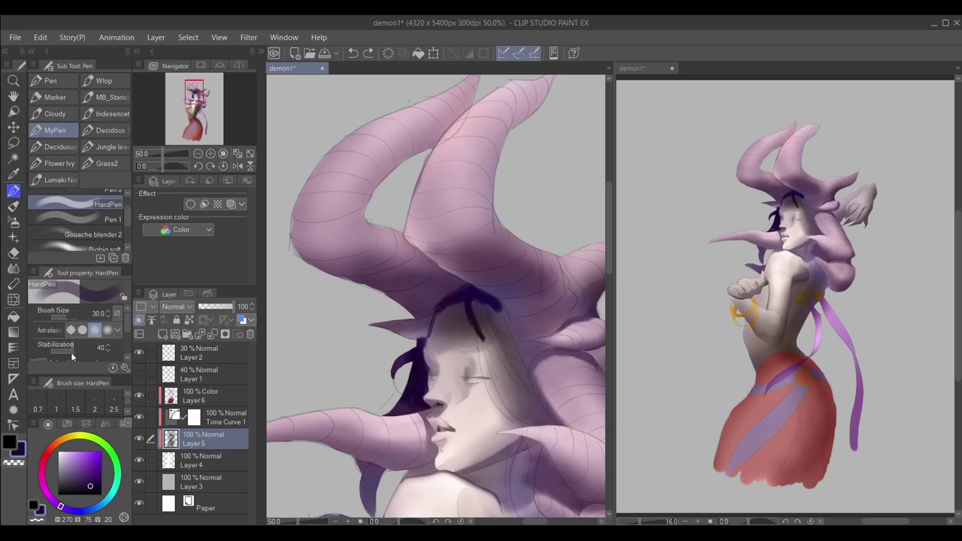
scroll(551, 408, up, 1)
drag(323, 180, 372, 323)
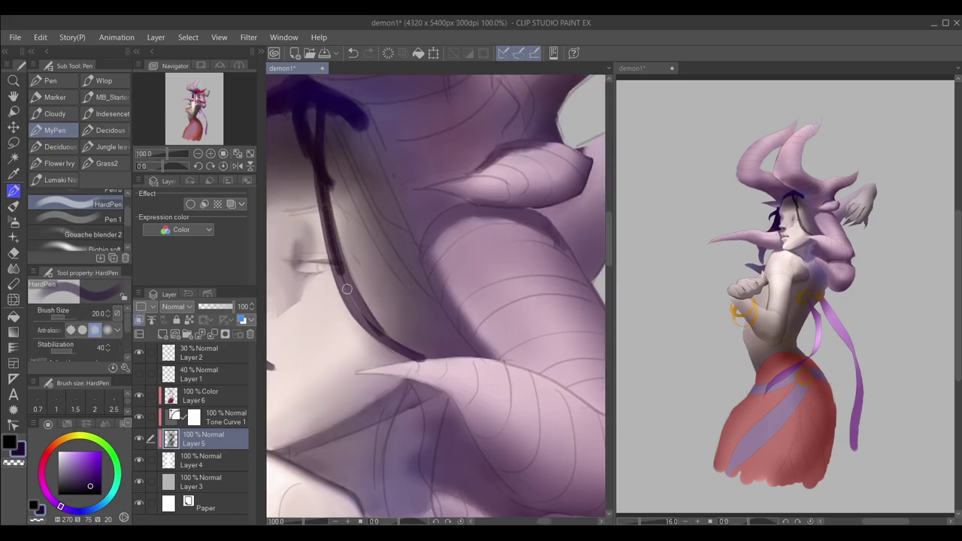
drag(372, 225, 372, 308)
mouse_move(355, 172)
mouse_down()
mouse_move(439, 326)
mouse_move(427, 312)
mouse_up()
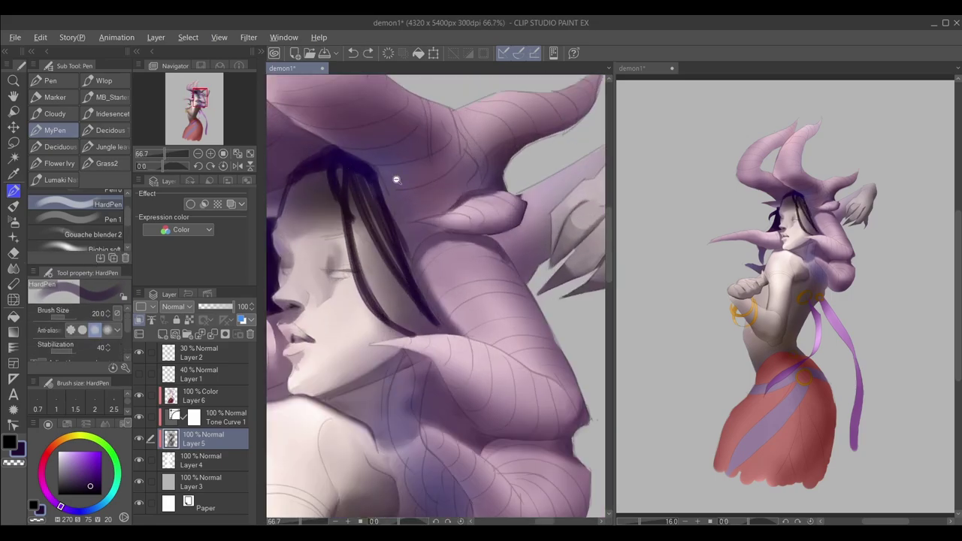
Thicken the outer hair strand beside the temple, draw dark stripes across the horn's base, and undo the last stroke.
scroll(418, 300, up, 2)
drag(406, 226, 421, 308)
mouse_move(455, 244)
mouse_down()
mouse_move(500, 360)
mouse_move(478, 286)
mouse_up()
scroll(335, 239, down, 3)
scroll(408, 375, up, 4)
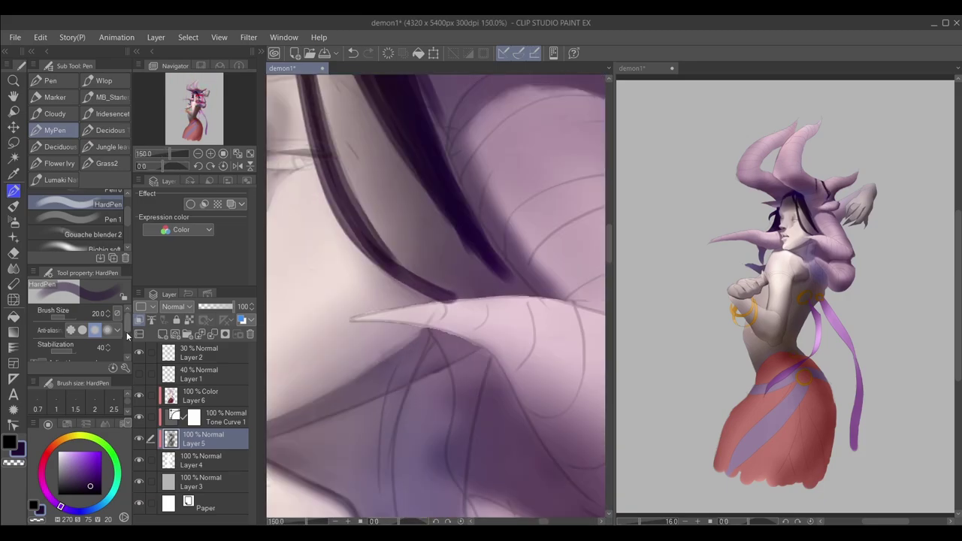
scroll(430, 324, down, 2)
key(ctrl+z)
Mask off the horn tip beside the jaw with a lasso selection and paint a dark purple strand down behind the neck.
key(m)
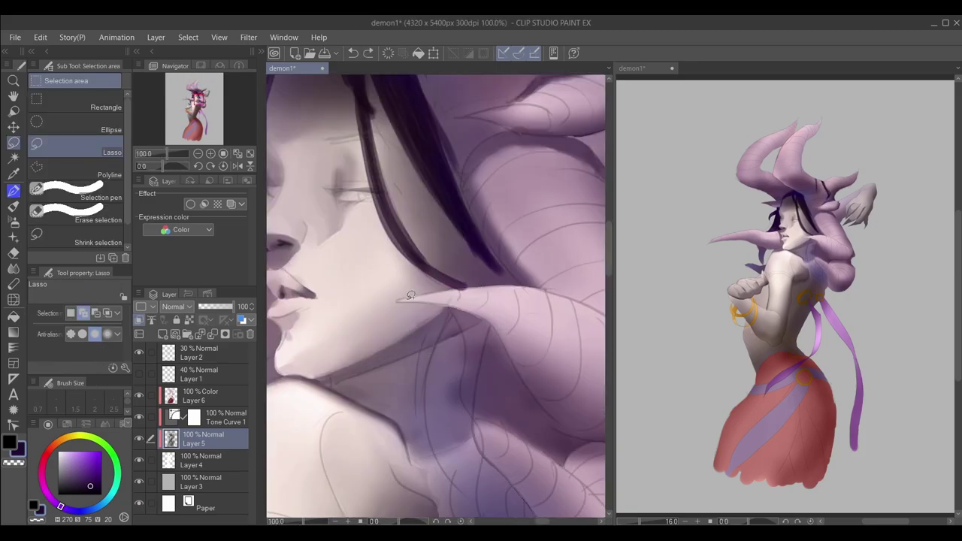
drag(416, 297, 406, 300)
scroll(416, 297, down, 2)
scroll(416, 298, up, 2)
key(p)
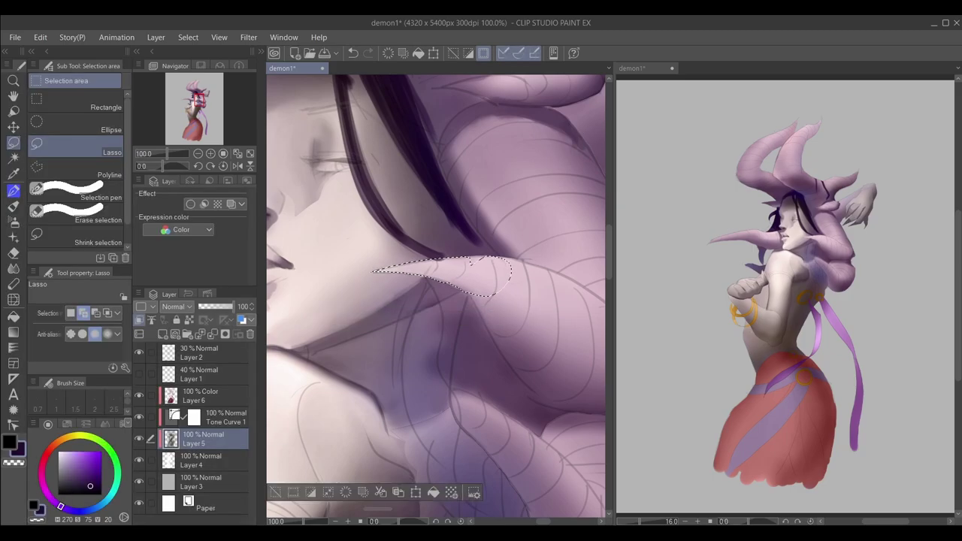
drag(423, 179, 413, 357)
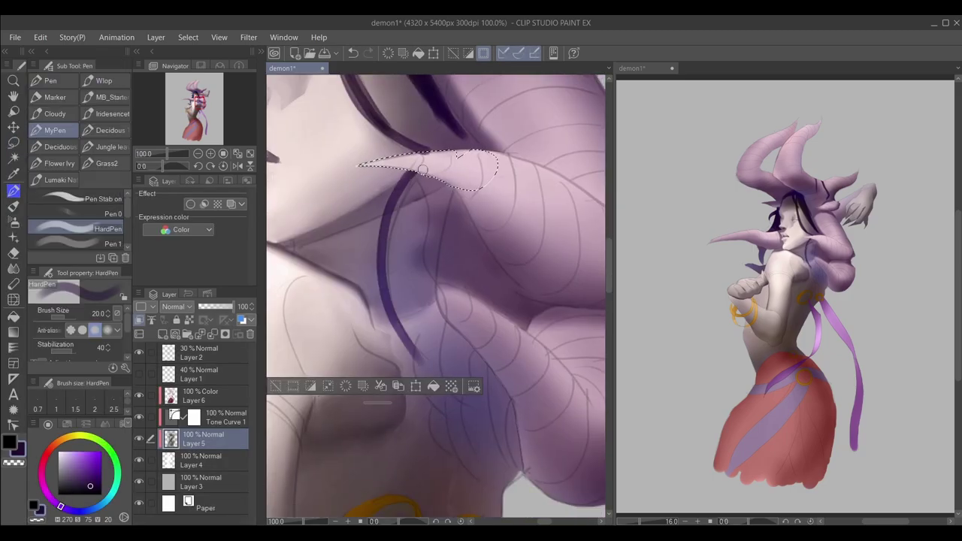
Add the lower horn tip to the lasso mask and sketch dark purple hair strands around it down to the back.
key(m)
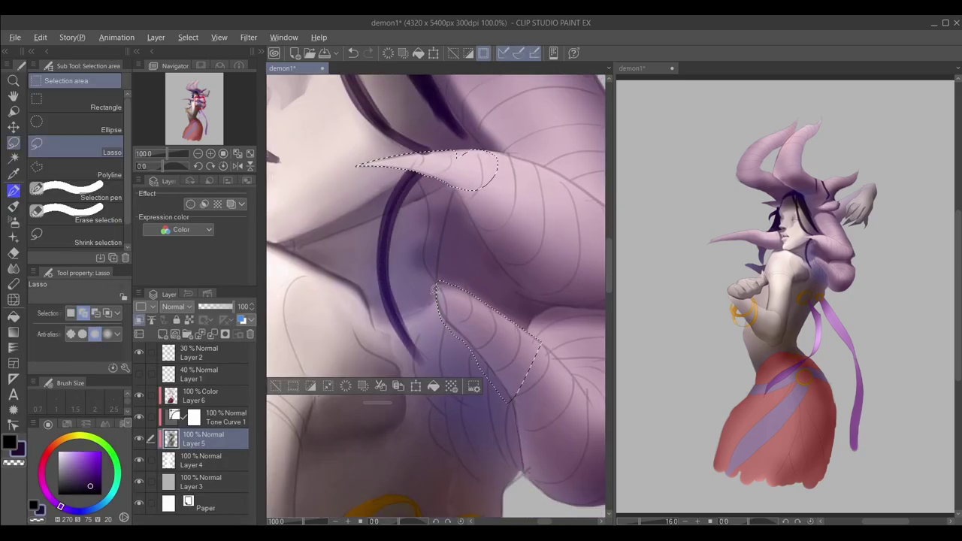
mouse_move(437, 293)
mouse_down()
mouse_move(446, 325)
mouse_move(472, 346)
mouse_move(441, 341)
mouse_move(460, 278)
mouse_up()
scroll(443, 316, up, 2)
scroll(440, 340, down, 3)
key(p)
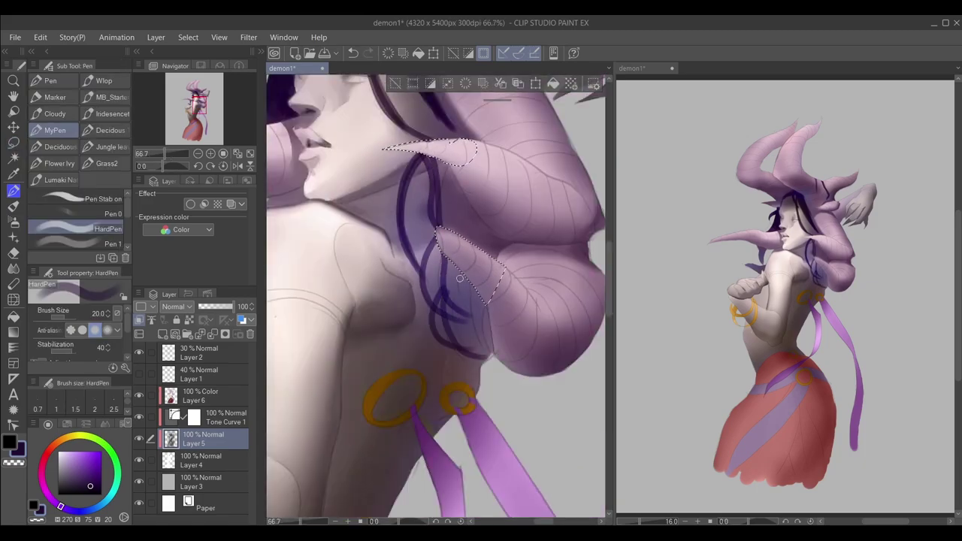
drag(490, 359, 483, 300)
Extend the lasso mask along the lower horn's inner edge, thicken the neck strand, and set HardPen's stabilization to 0.
key(m)
scroll(504, 185, up, 3)
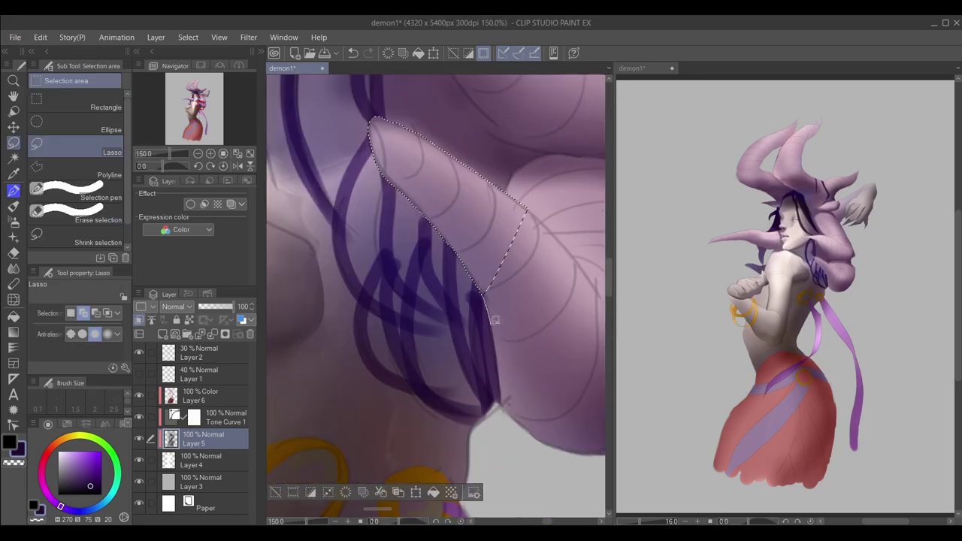
scroll(316, 192, down, 2)
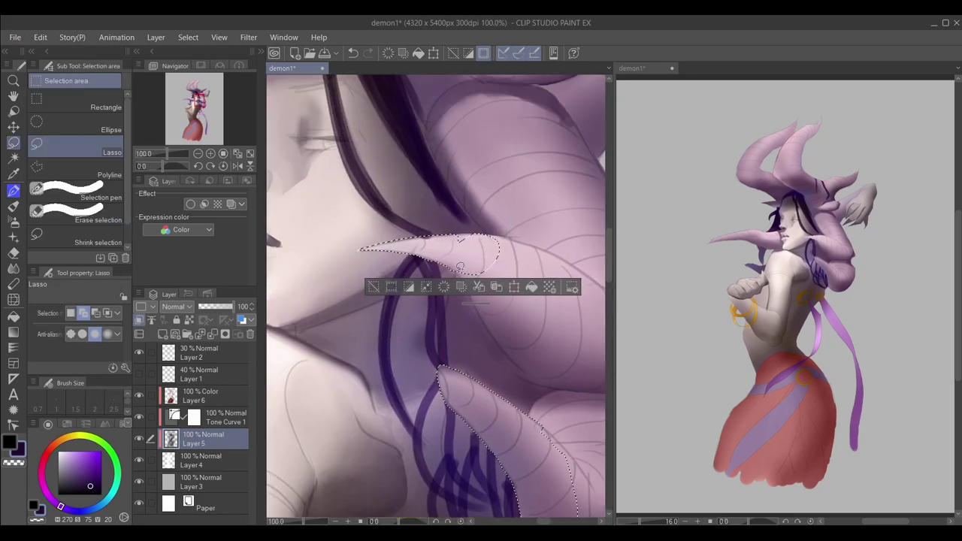
key(p)
scroll(315, 192, down, 2)
scroll(94, 334, down, 1)
scroll(443, 286, up, 2)
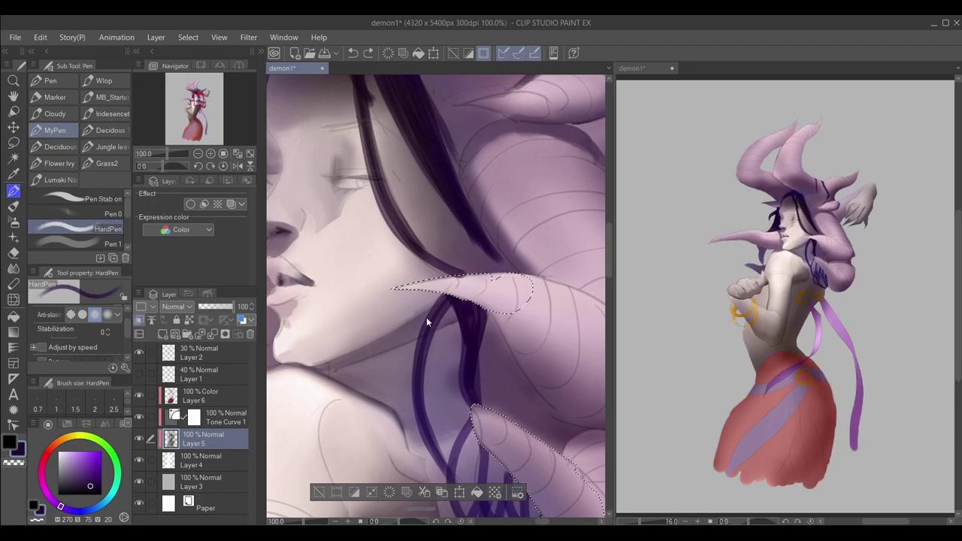
Fill the hair behind the neck and shoulder with fine dark purple strands using the MB Hair brush at size 70.
click(104, 81)
click(112, 97)
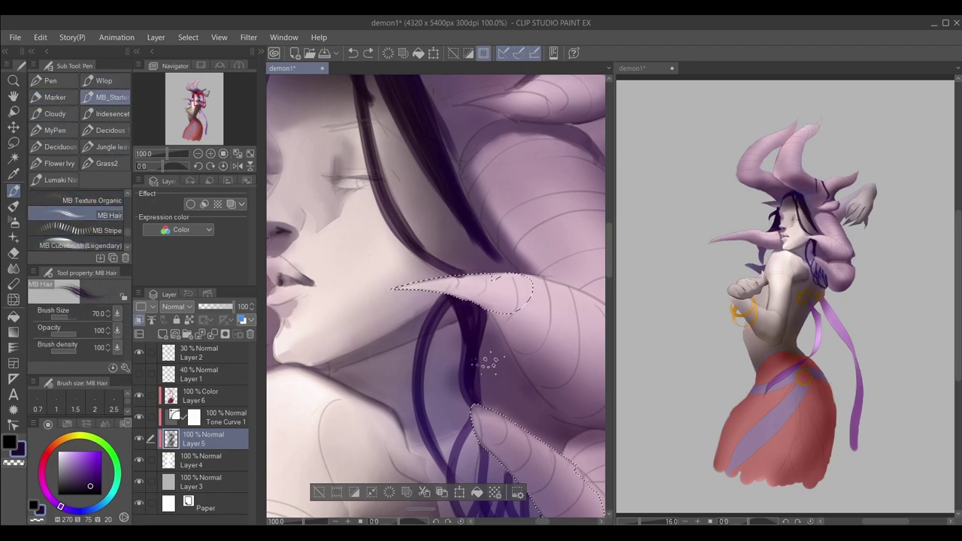
scroll(436, 293, down, 3)
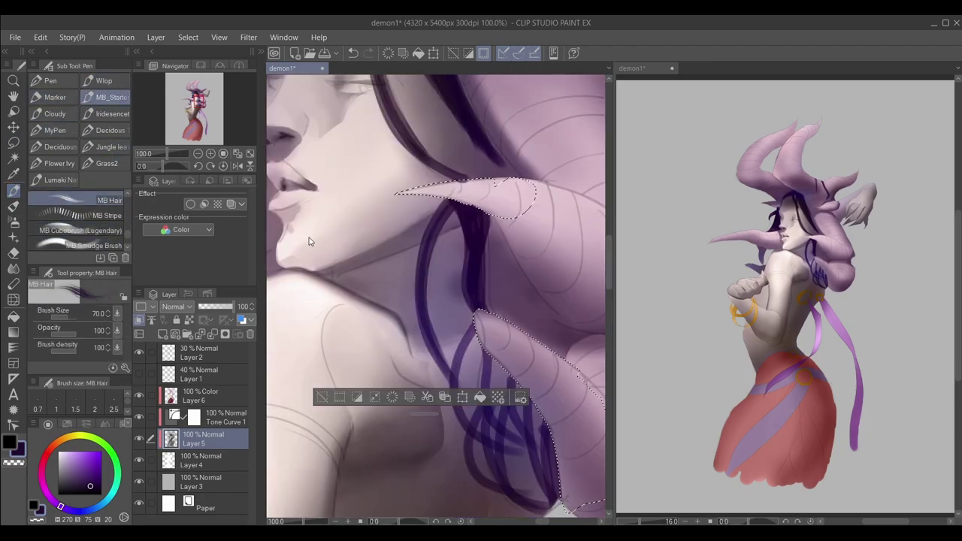
mouse_move(478, 329)
mouse_down()
mouse_move(478, 436)
mouse_move(571, 515)
mouse_up()
scroll(484, 194, down, 3)
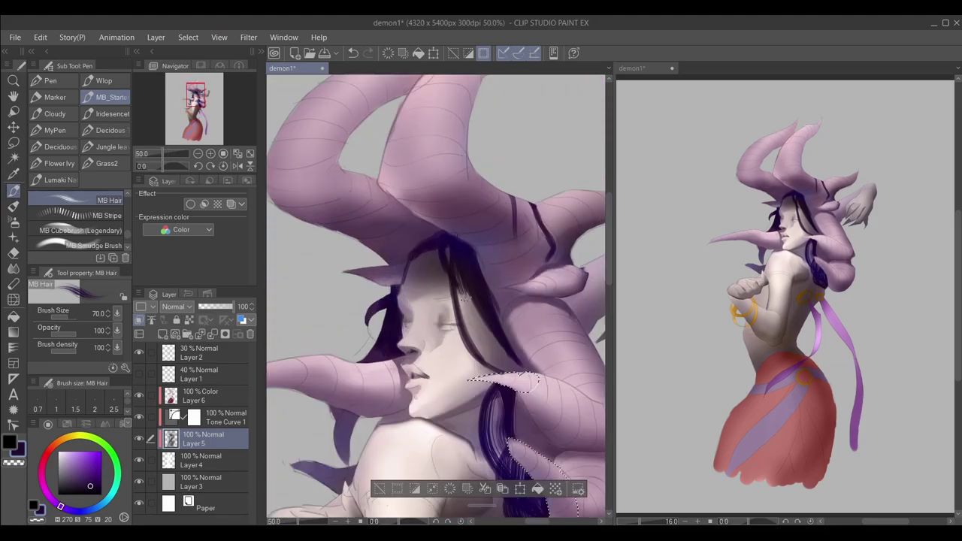
Extend the lasso mask above the horn tip and fill the hair beside the face with MB Hair strands.
scroll(494, 341, up, 2)
scroll(496, 340, up, 1)
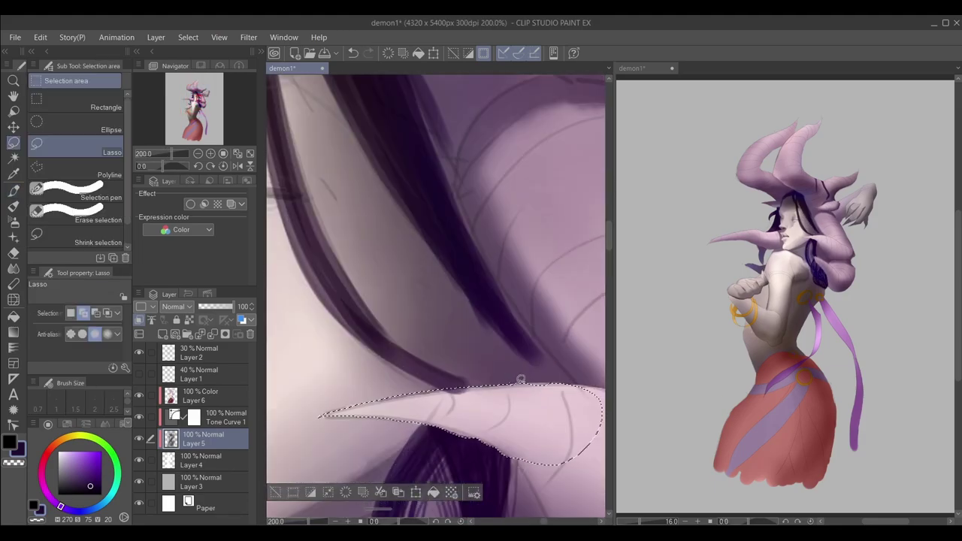
scroll(498, 339, down, 1)
key(ctrl+z)
mouse_move(409, 172)
mouse_down()
mouse_move(460, 312)
mouse_move(406, 244)
mouse_up()
key(ctrl+z)
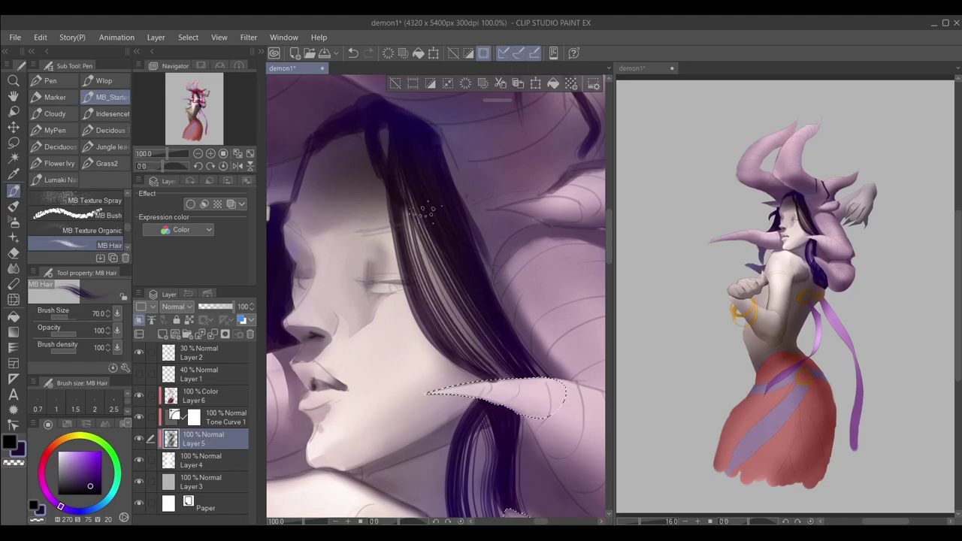
scroll(406, 244, down, 3)
scroll(425, 268, up, 1)
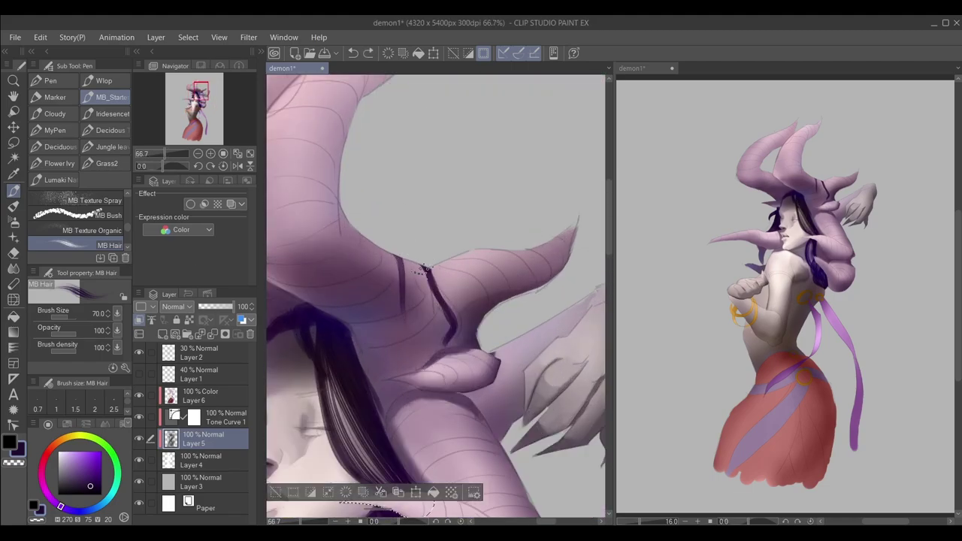
scroll(440, 296, down, 3)
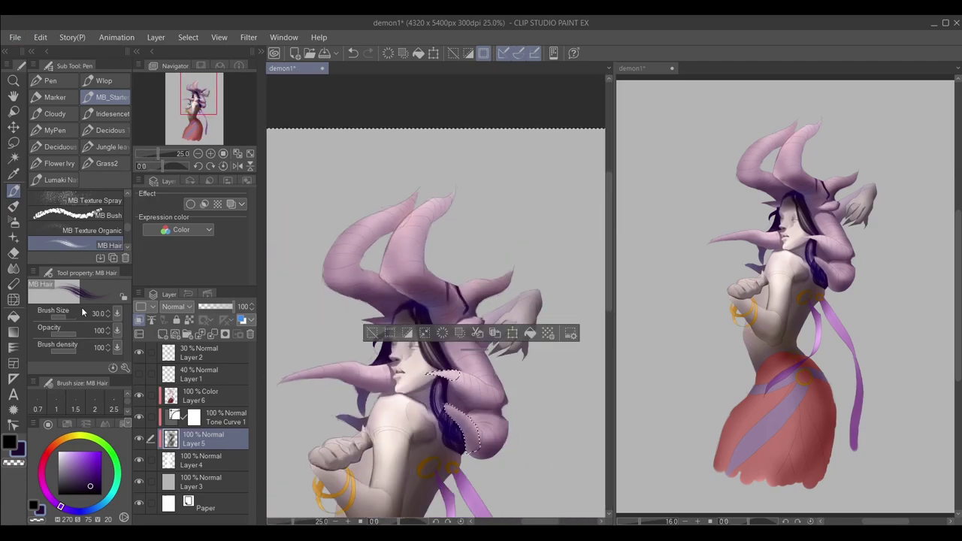
Clear the selection and colour the raised hand and forearm muted tan on Layer 6 with HardPen at size 170.
click(200, 396)
click(55, 130)
click(75, 228)
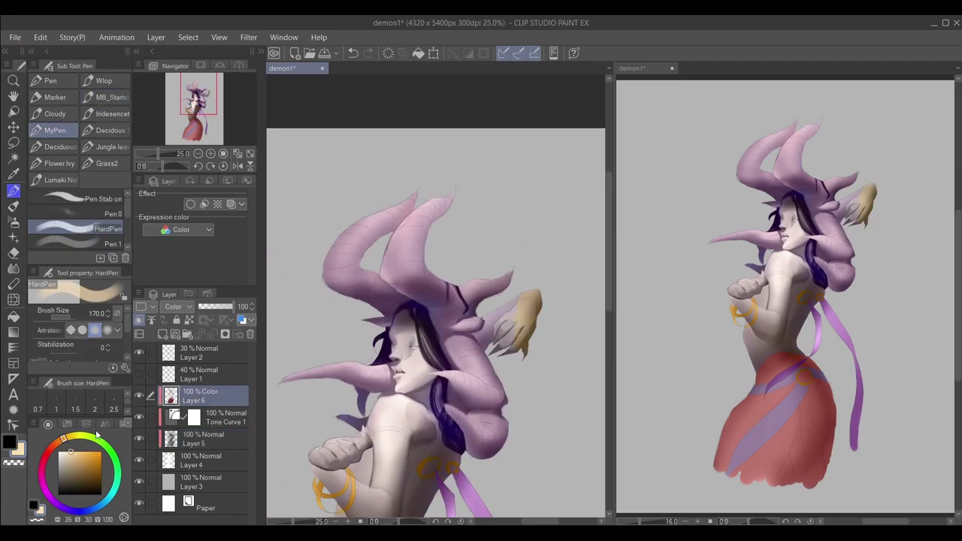
drag(521, 301, 501, 322)
scroll(470, 339, up, 3)
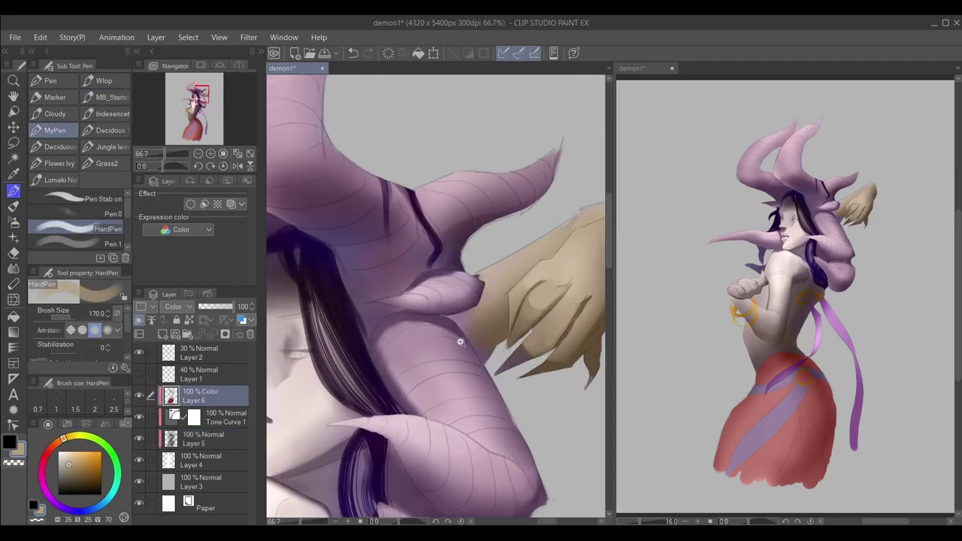
Colour the face, shoulders, arms, front hand and back muted tan with HardPen at sizes 30 to 150.
scroll(394, 322, down, 2)
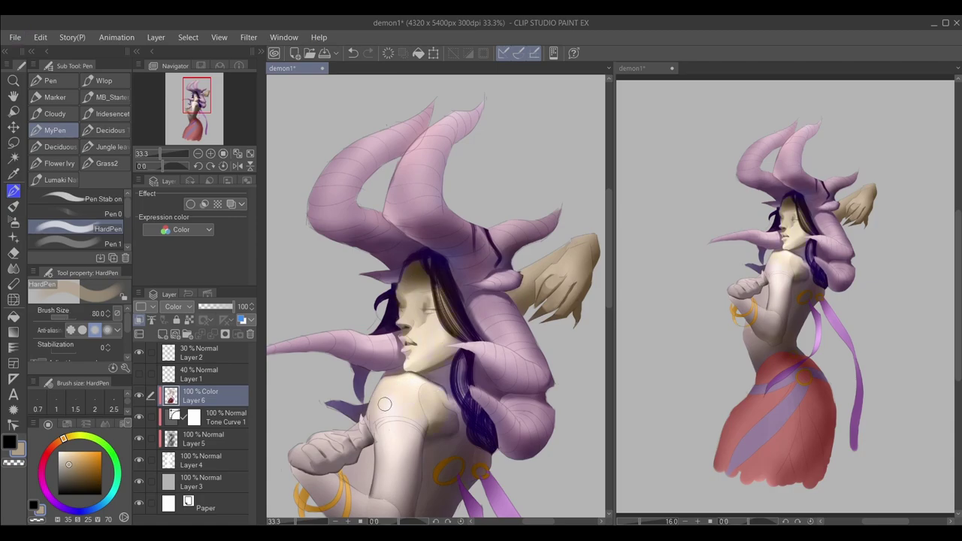
scroll(384, 404, down, 1)
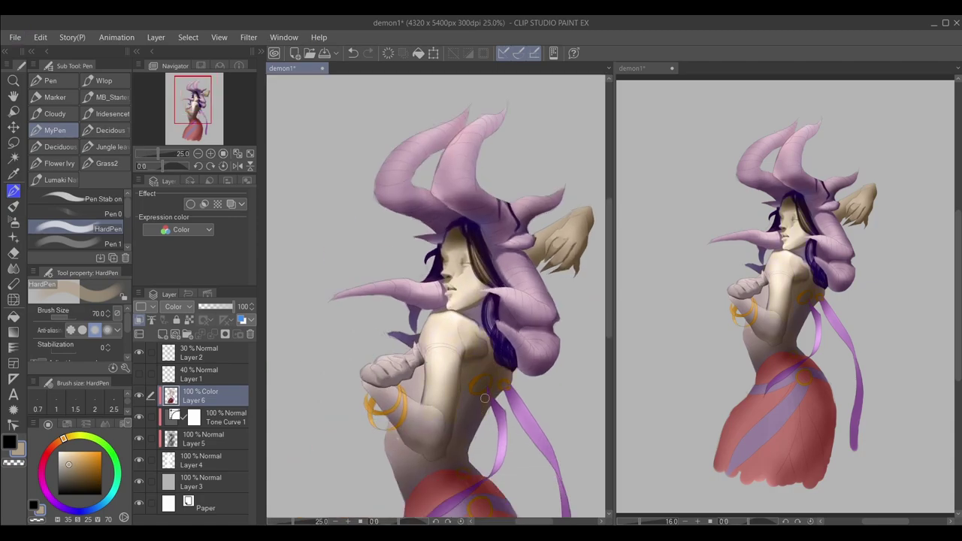
scroll(466, 451, up, 3)
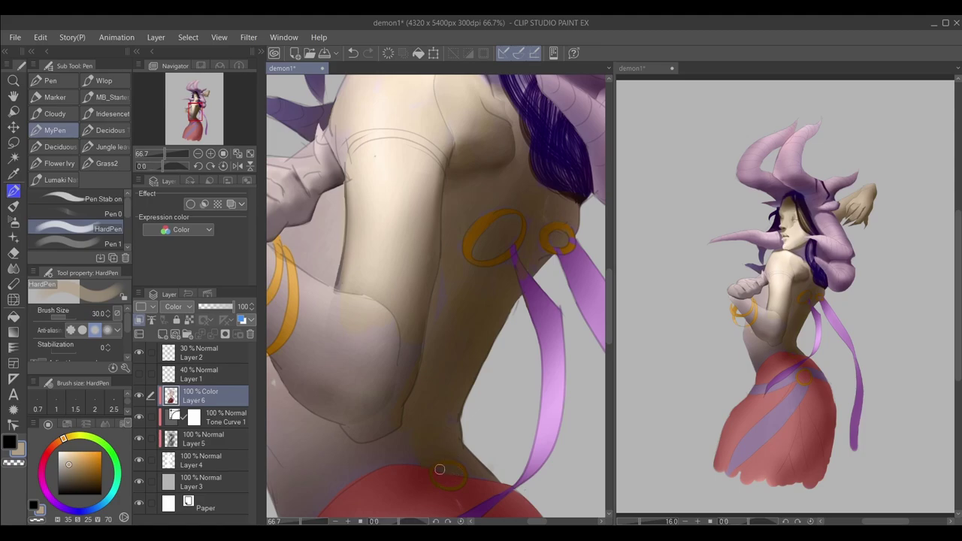
scroll(318, 491, down, 3)
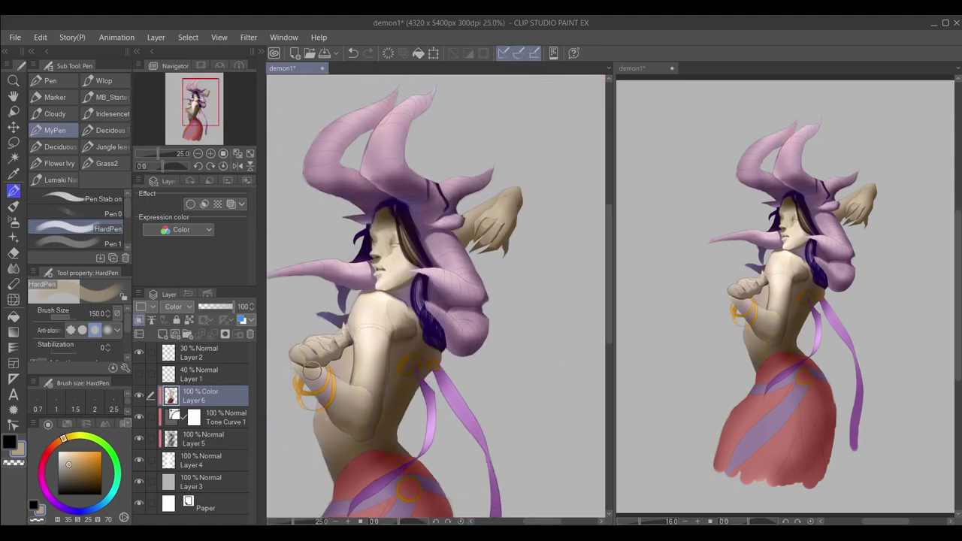
Add an Overlay layer above Layer 6 and glaze soft red over the waist with Bigbig soft at size 250 and opacity 10.
scroll(323, 397, up, 2)
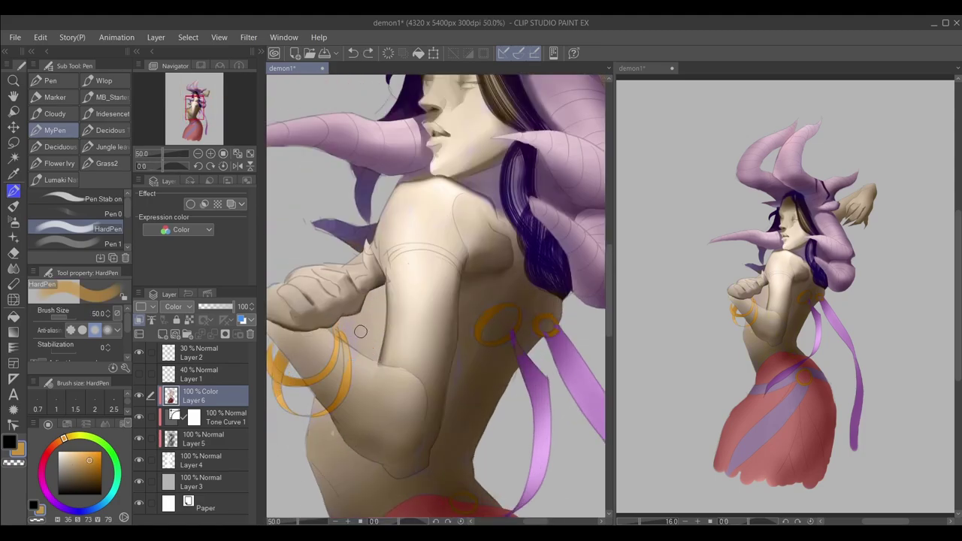
scroll(282, 399, down, 4)
key(ctrl+shift+n)
click(87, 450)
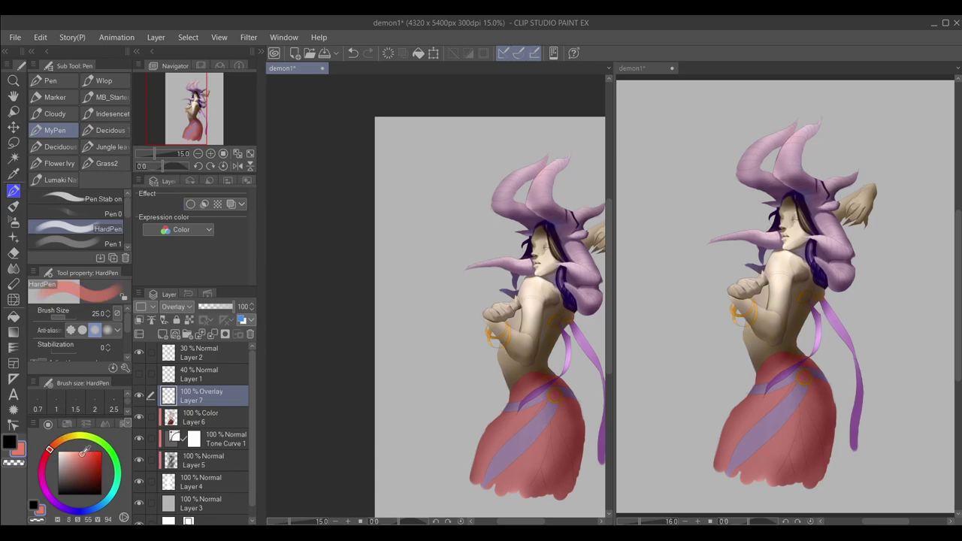
key(period)
key(period)
key(period)
click(59, 449)
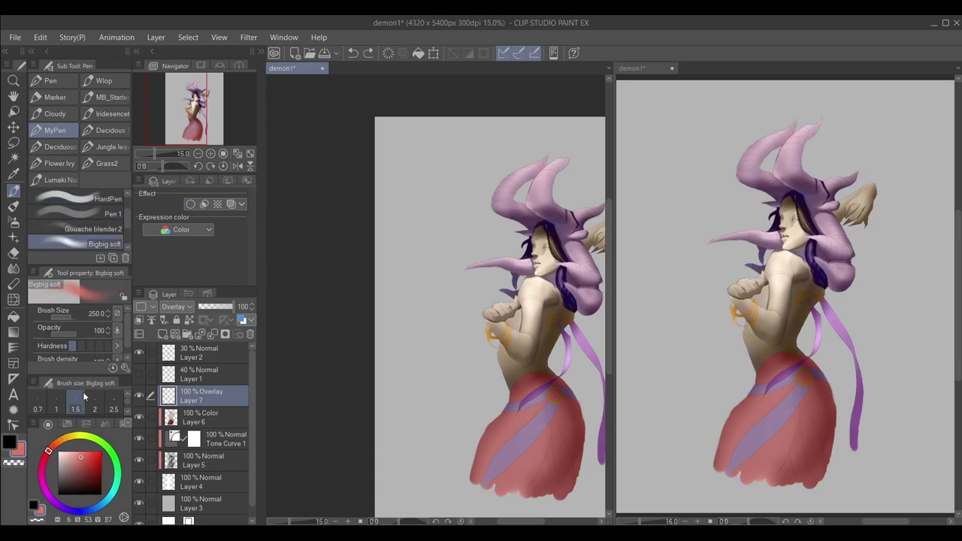
key(3)
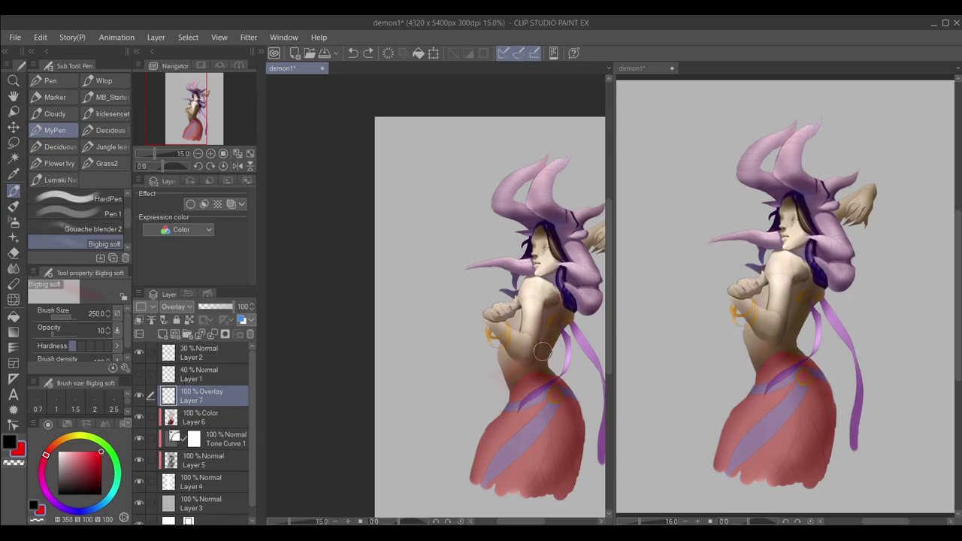
Darken the forehead shadow beneath the hair on Layer 5 with Bigbig soft at size 120 and opacity 50.
scroll(542, 351, up, 5)
ctrl+shift+click(564, 257)
alt+click(564, 257)
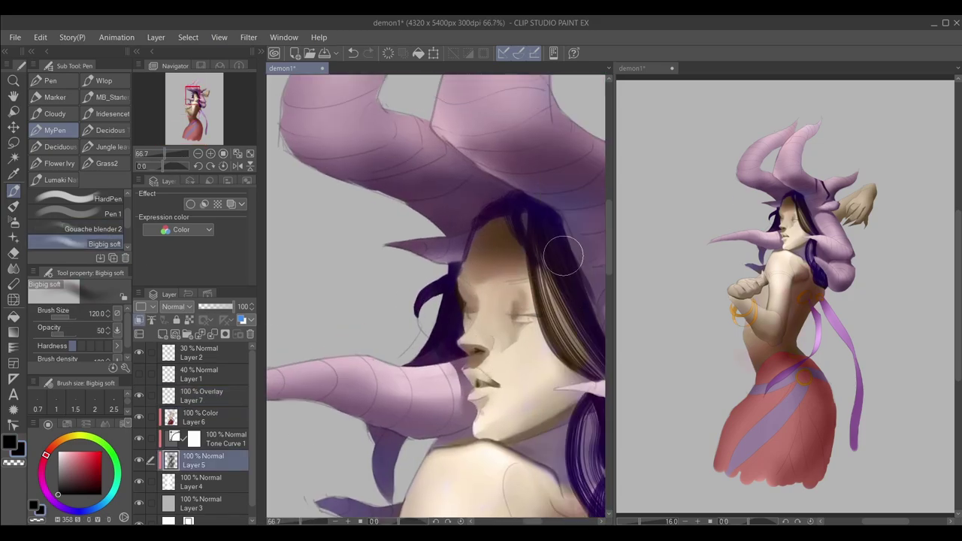
Draw the dark upper lash lines of both eyes on Layer 5 with Pen Stab on at size 8.
scroll(466, 310, up, 3)
key(period)
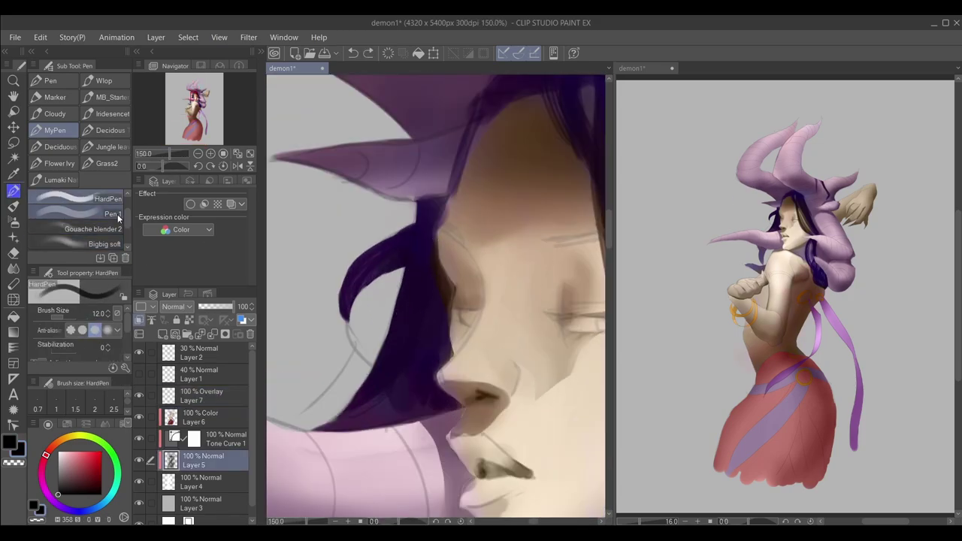
key(bracketleft)
key(bracketleft)
key(bracketleft)
key(bracketleft)
key(bracketleft)
key(bracketleft)
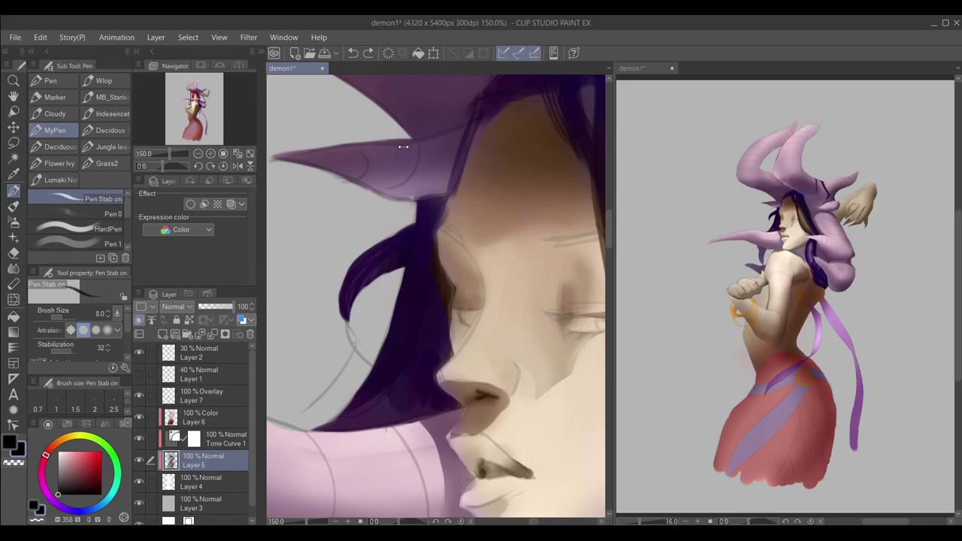
scroll(454, 321, up, 1)
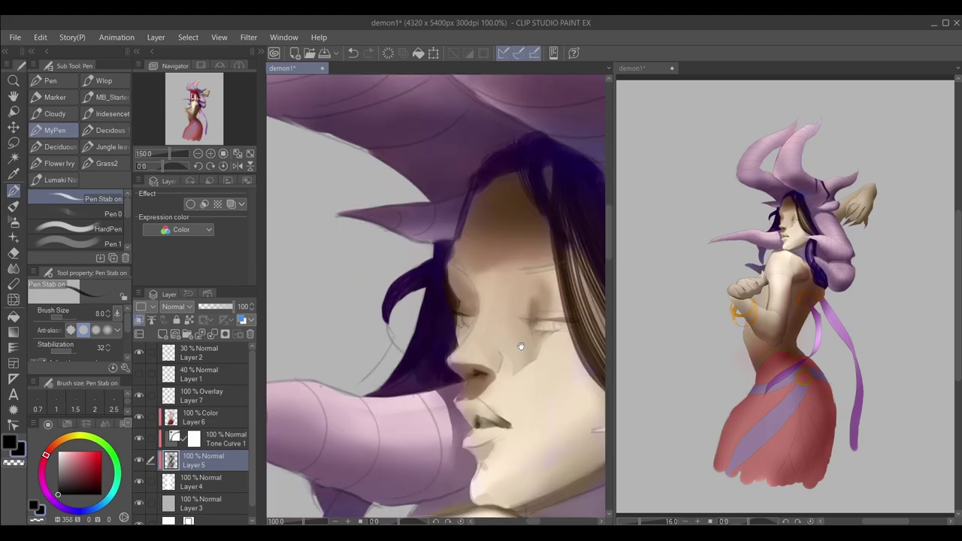
drag(469, 311, 532, 314)
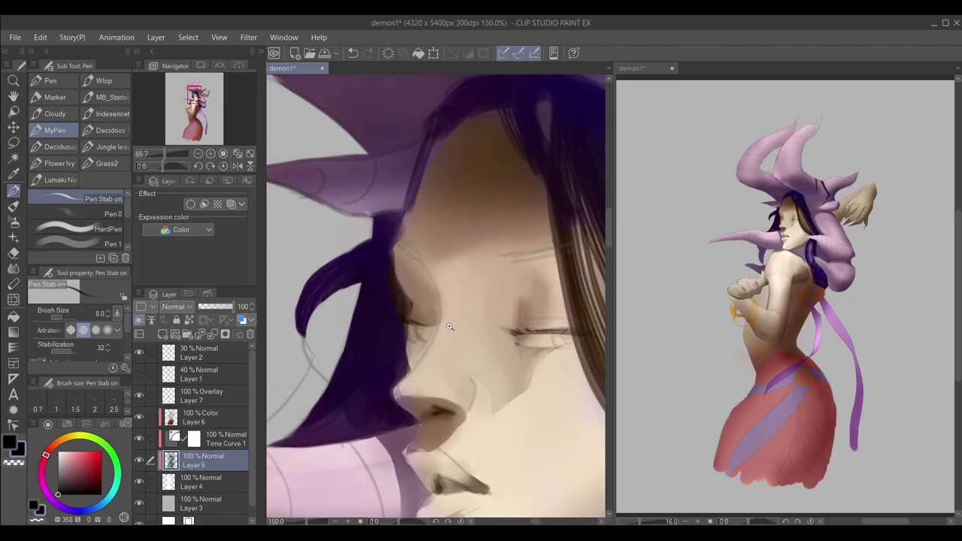
Hide Layer 6, Tone Curve 1 and Layer 7, and refine the grey shading around the nostril and under the nose.
scroll(452, 349, up, 2)
click(139, 416)
click(138, 440)
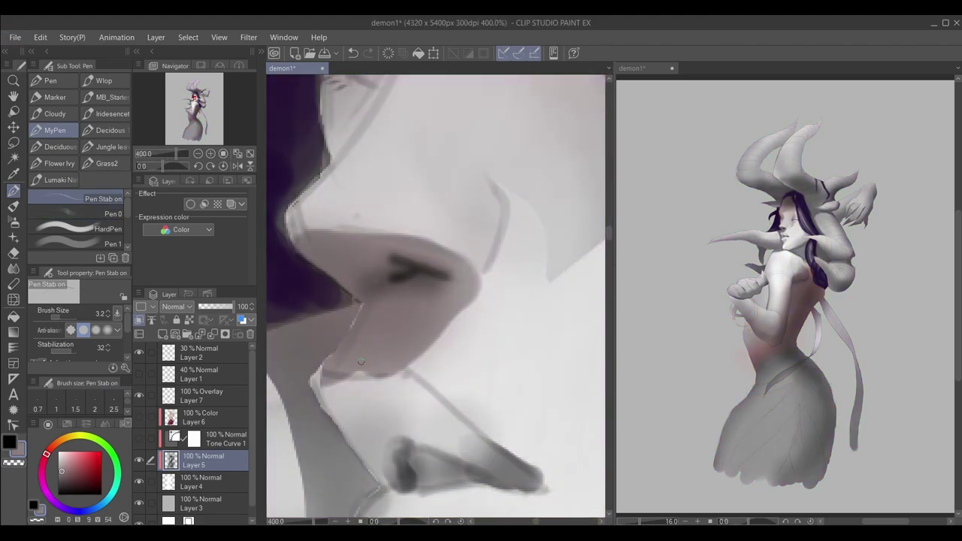
click(75, 229)
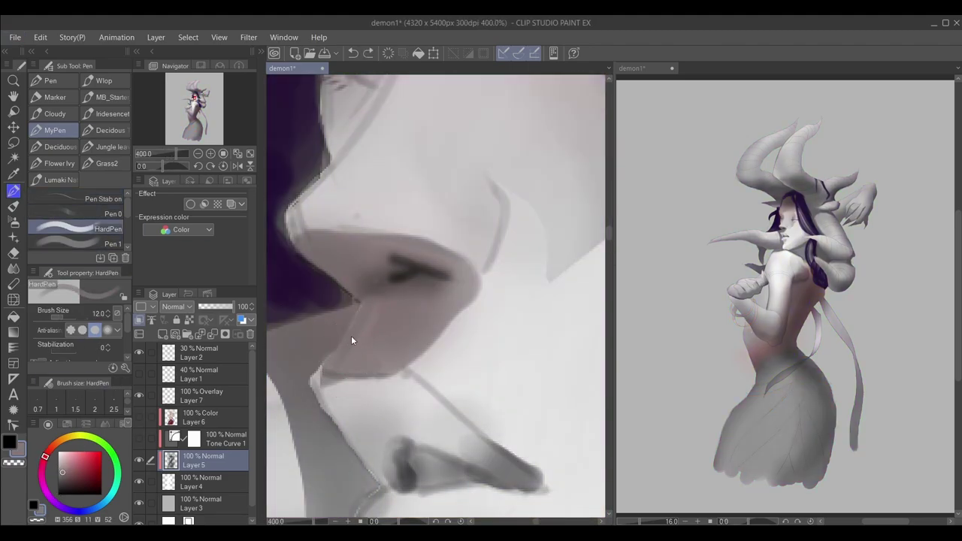
key(b)
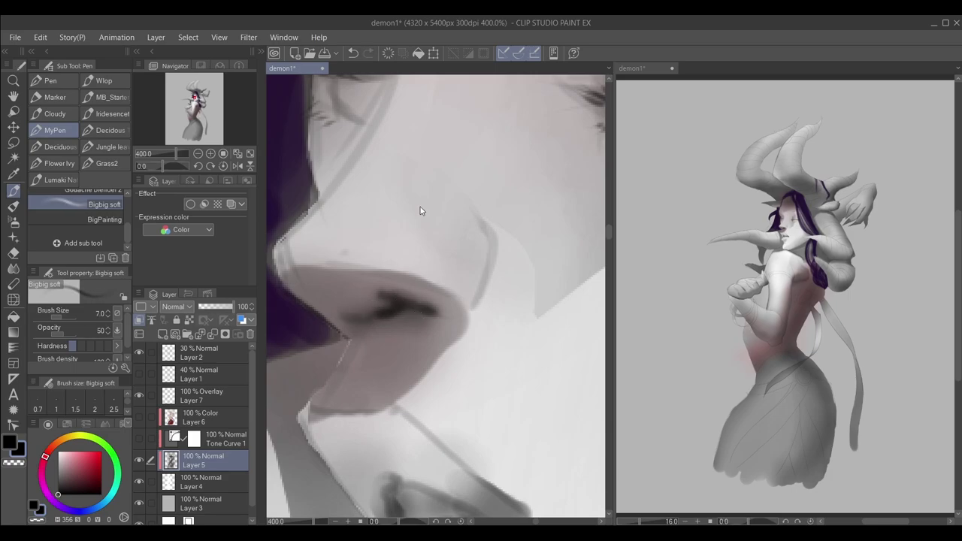
drag(394, 300, 364, 315)
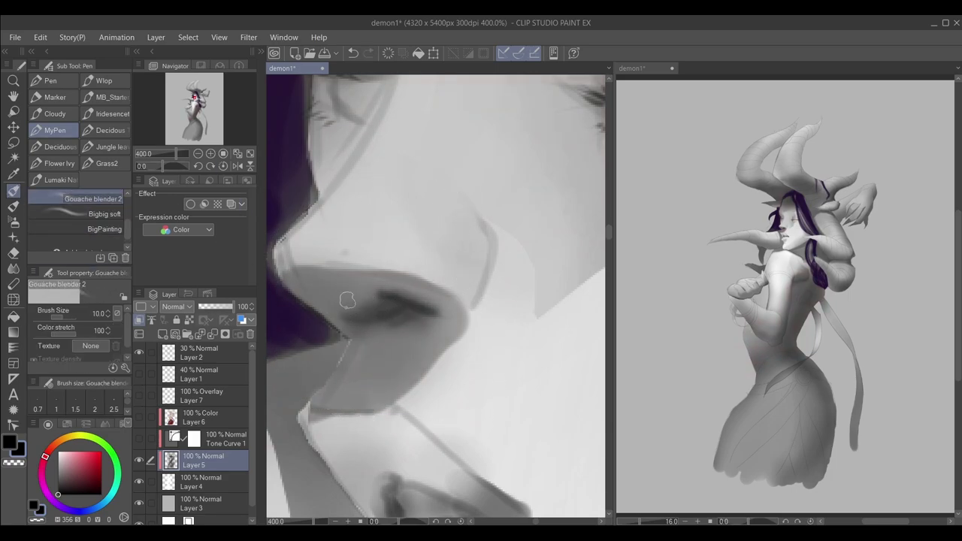
scroll(347, 301, up, 2)
click(90, 214)
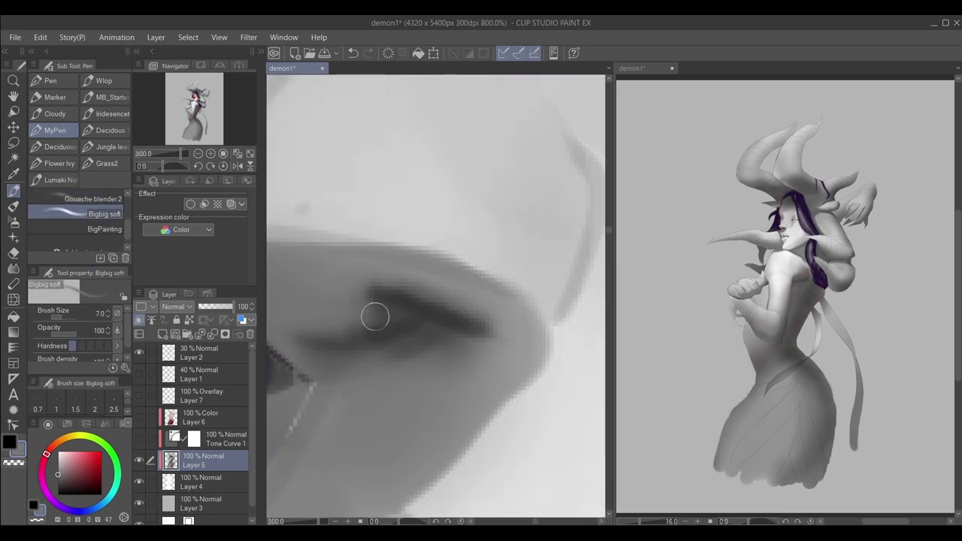
Hide the Layer 2 sketch and soften the nostril and upper-lip shadow on Layer 5 with Bigbig soft at size 15.
scroll(429, 333, up, 2)
ctrl+shift+click(444, 316)
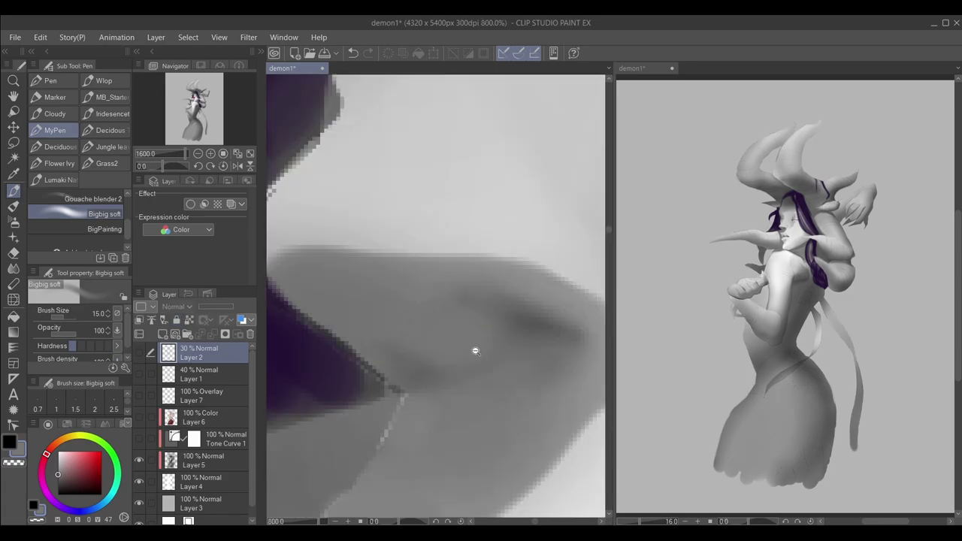
scroll(475, 351, down, 2)
scroll(516, 252, up, 2)
ctrl+shift+click(516, 251)
scroll(572, 268, down, 1)
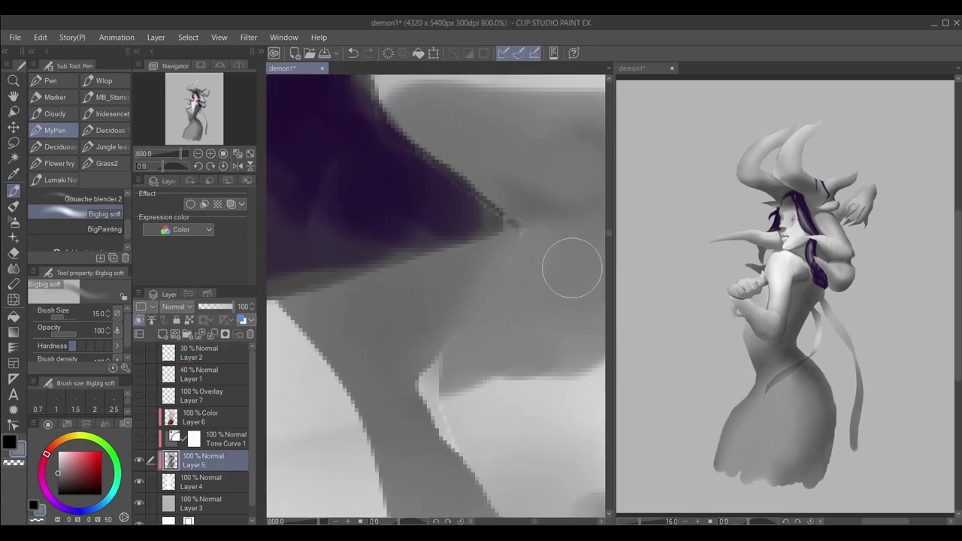
Blend the grey lip shading on Layer 5 with Bigbig soft at size 15 and show the hidden layers again.
scroll(437, 368, down, 1)
scroll(404, 312, up, 1)
scroll(404, 290, down, 1)
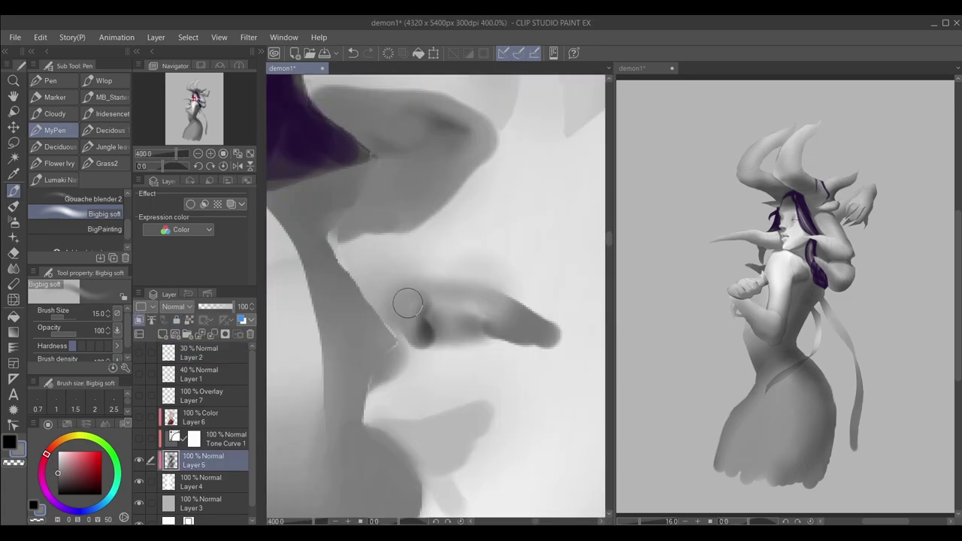
scroll(447, 425, up, 2)
scroll(489, 376, up, 1)
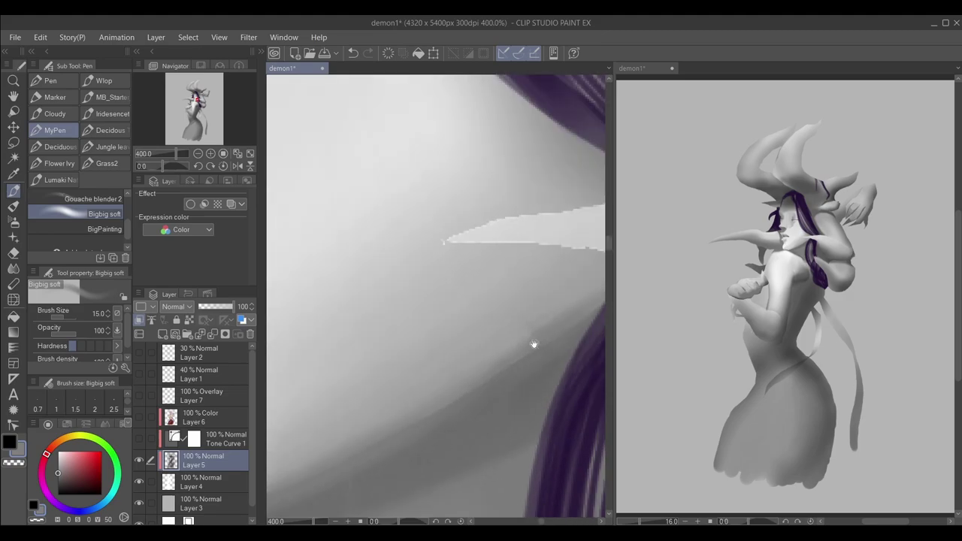
scroll(534, 345, down, 5)
scroll(436, 301, up, 1)
drag(138, 438, 138, 352)
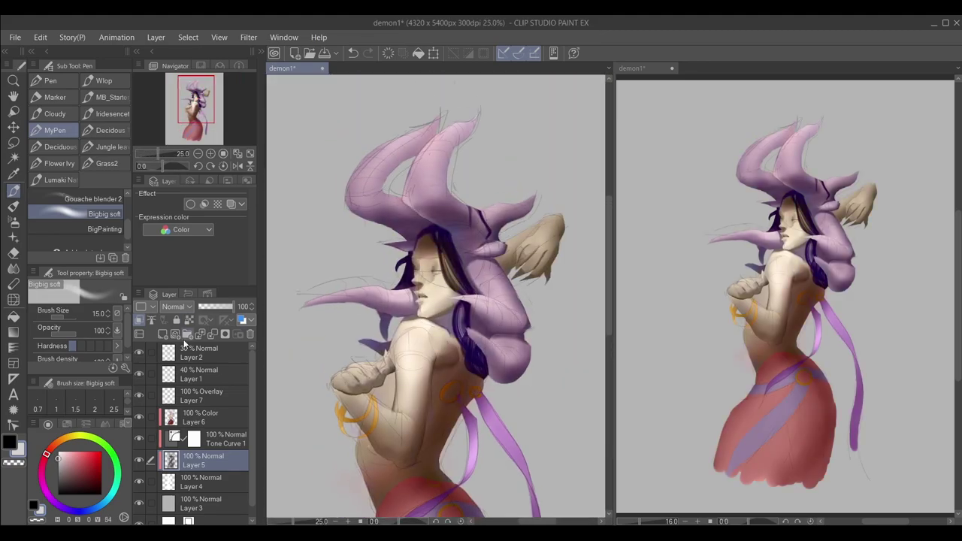
Add a Vivid light layer above Layer 6, brush soft orange over the face and front hand at size 600, and set its opacity to 16%.
click(168, 334)
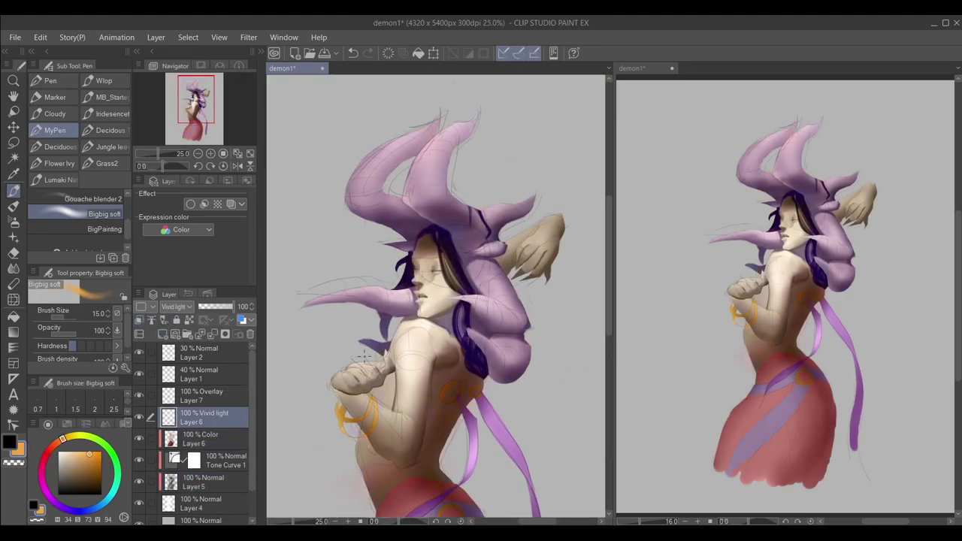
drag(388, 344, 432, 293)
mouse_move(353, 383)
mouse_down()
mouse_move(311, 355)
mouse_move(339, 387)
mouse_up()
drag(231, 307, 204, 304)
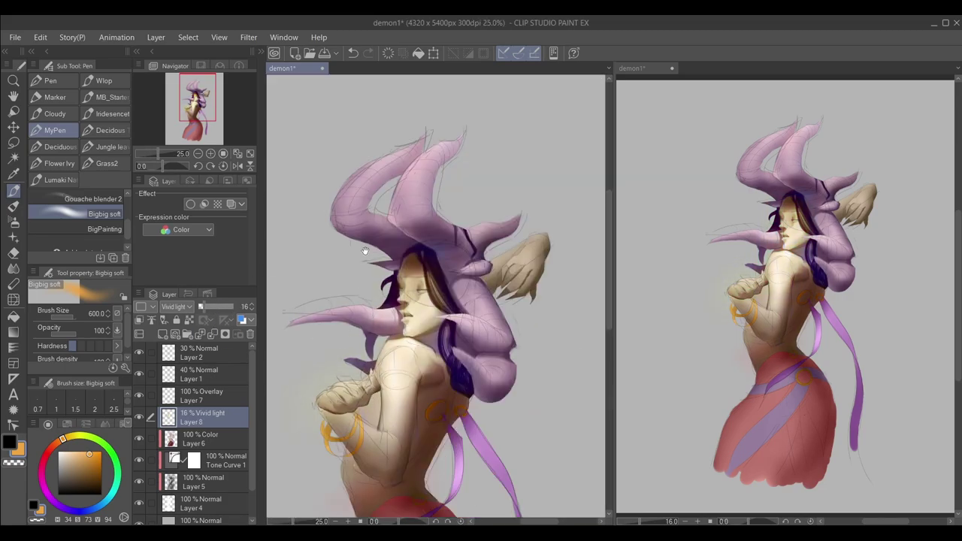
Thicken the upper lash lines and sketch brown irises on Layer 5 with Bigbig soft at size 7.
scroll(406, 301, up, 5)
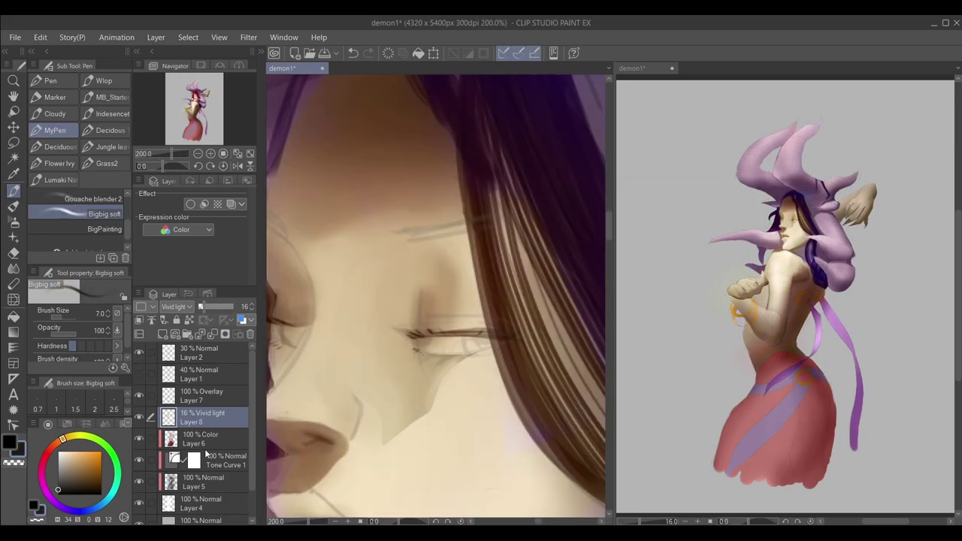
click(199, 482)
mouse_move(498, 334)
mouse_down()
mouse_move(420, 336)
mouse_move(376, 354)
mouse_move(397, 356)
mouse_move(350, 353)
mouse_move(413, 341)
mouse_move(398, 369)
mouse_up()
scroll(488, 346, up, 2)
scroll(110, 215, up, 2)
click(110, 218)
key(period)
scroll(398, 354, up, 1)
scroll(373, 317, down, 2)
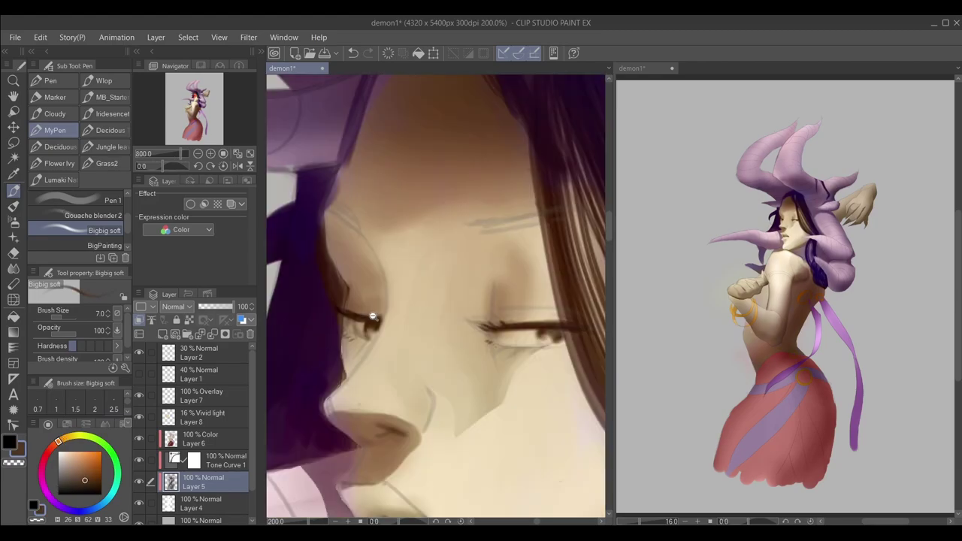
scroll(373, 317, up, 3)
scroll(371, 377, down, 4)
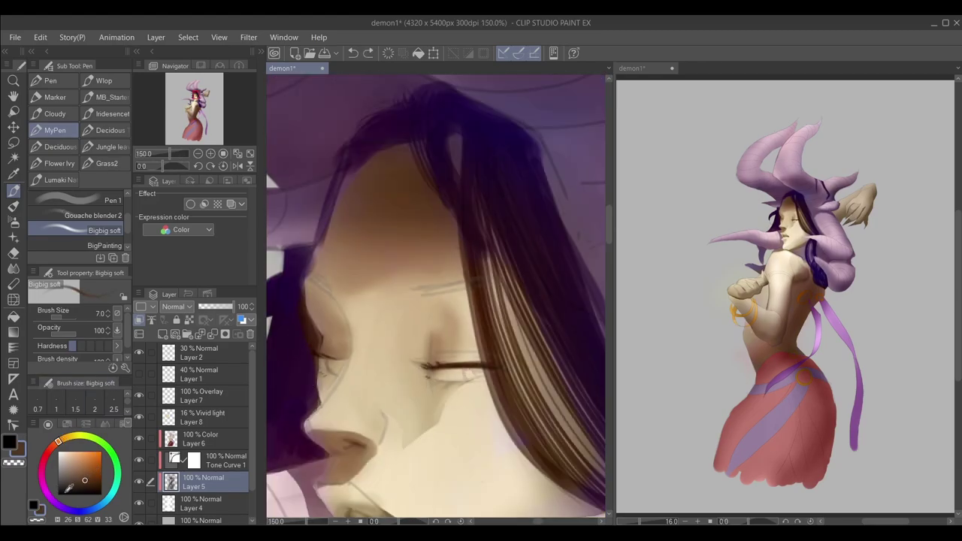
Paint dark irises beneath both lash lines on Layer 5 with Bigbig soft at size 7.
alt+click(526, 373)
scroll(526, 373, up, 4)
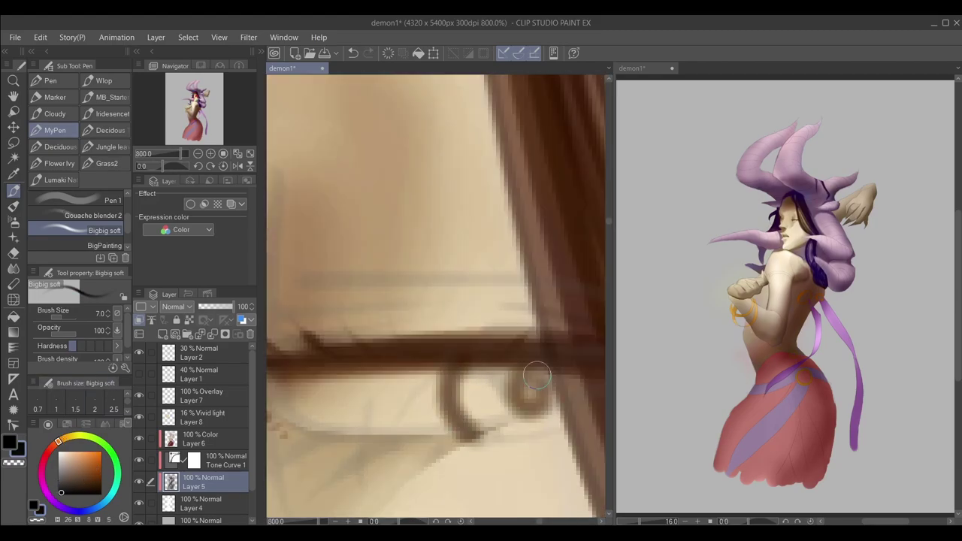
mouse_move(537, 375)
mouse_down()
mouse_move(464, 366)
mouse_move(542, 379)
mouse_move(511, 387)
mouse_up()
scroll(511, 386, down, 4)
scroll(404, 318, up, 4)
mouse_move(403, 318)
mouse_down()
mouse_move(337, 327)
mouse_move(370, 385)
mouse_move(415, 350)
mouse_move(383, 343)
mouse_up()
scroll(382, 344, down, 4)
Add a Glow dodge layer above Layer 8 and dot pale peach highlights into the irises with HardPen at size 4.
key(ctrl+shift+n)
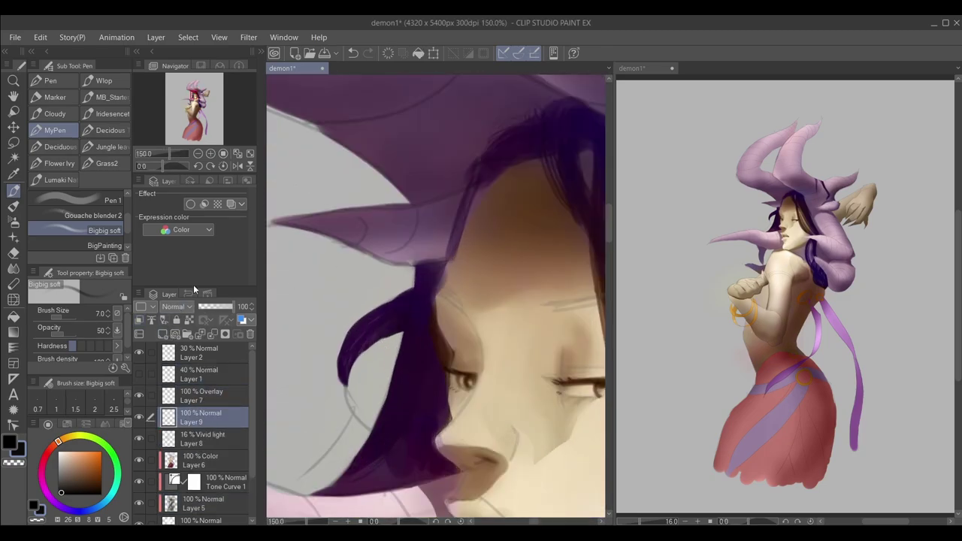
scroll(97, 221, up, 1)
click(98, 205)
scroll(480, 385, up, 4)
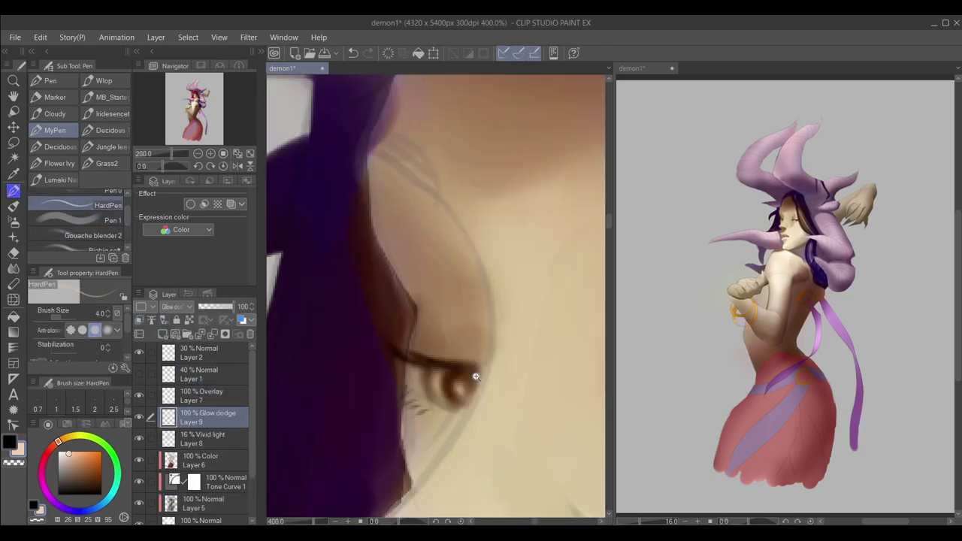
scroll(526, 405, down, 6)
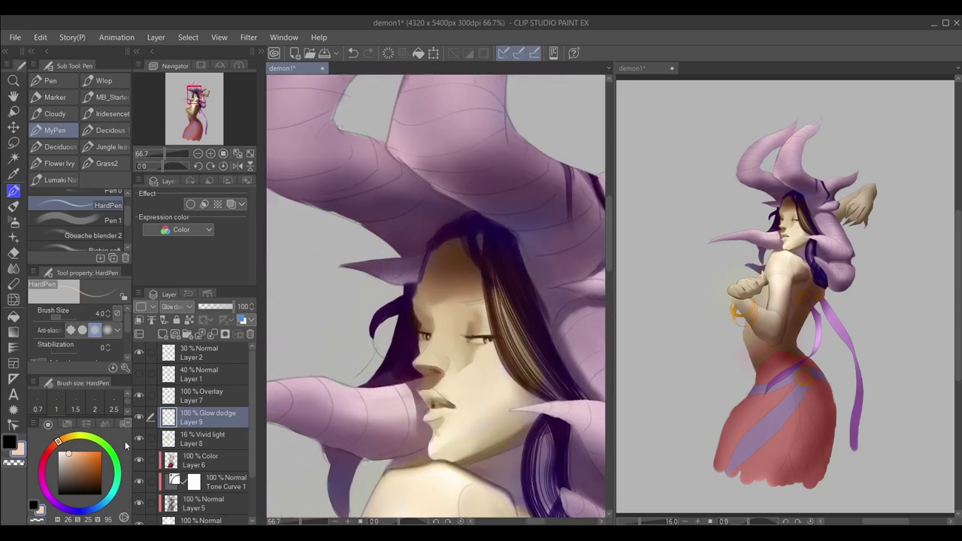
Colour both lips muted red on Layer 6 with HardPen at size 10.
drag(58, 442, 45, 457)
click(90, 451)
click(200, 460)
scroll(455, 406, up, 1)
scroll(454, 406, up, 1)
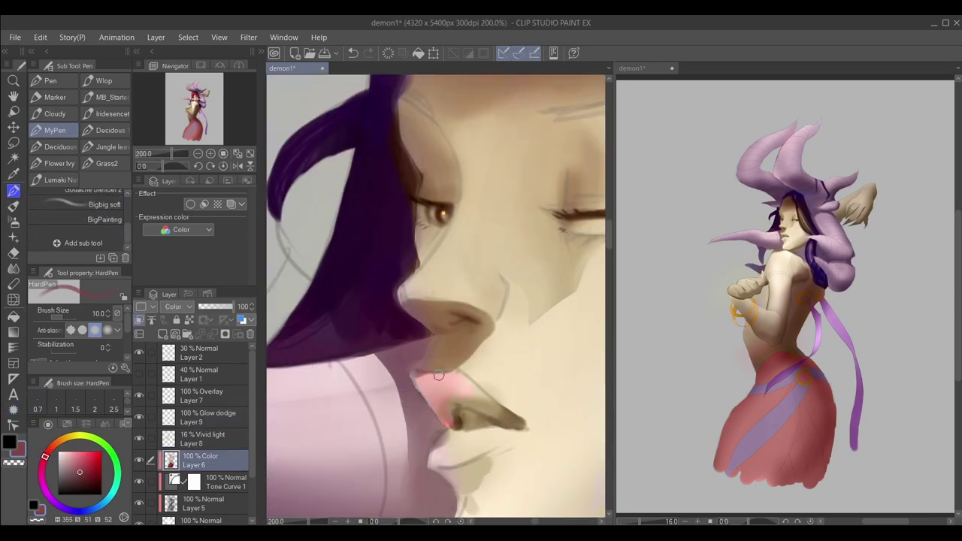
scroll(521, 429, up, 1)
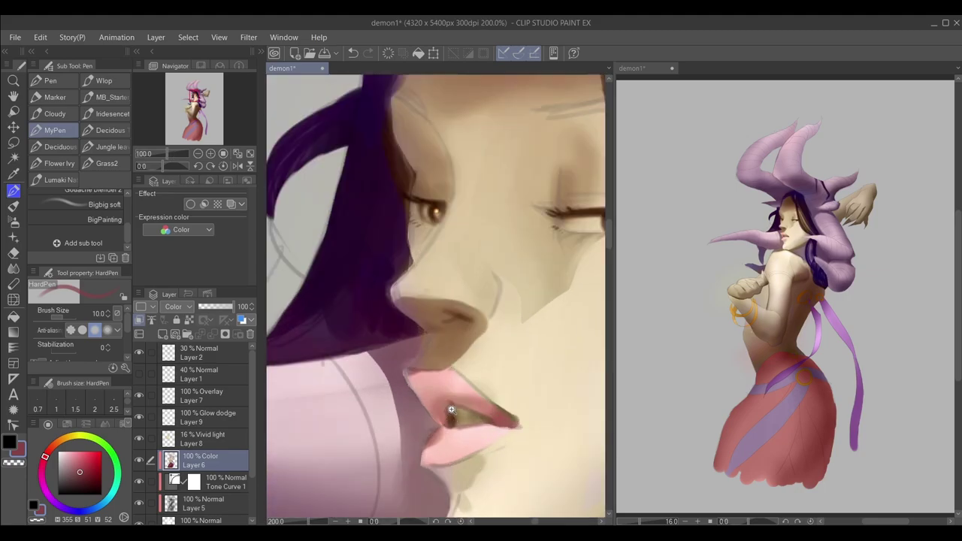
Deepen the inner edges and corner of the lips with dark red on Layer 6 using HardPen at size 10.
alt+click(459, 429)
scroll(459, 428, up, 1)
alt+click(418, 455)
drag(398, 470, 440, 427)
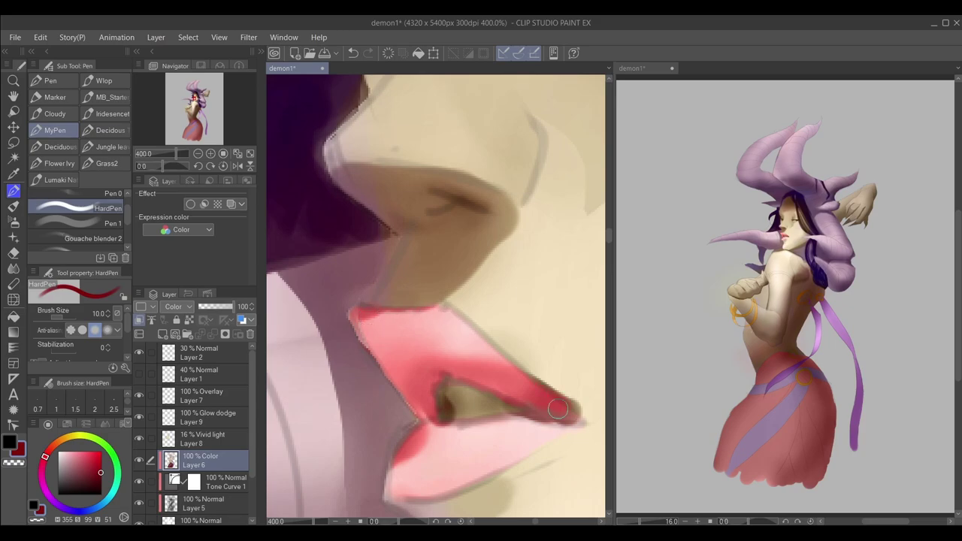
scroll(398, 444, down, 2)
Intensify the upper and lower lips with deep red strokes on the Overlay Layer 7 using HardPen at size 10.
click(199, 396)
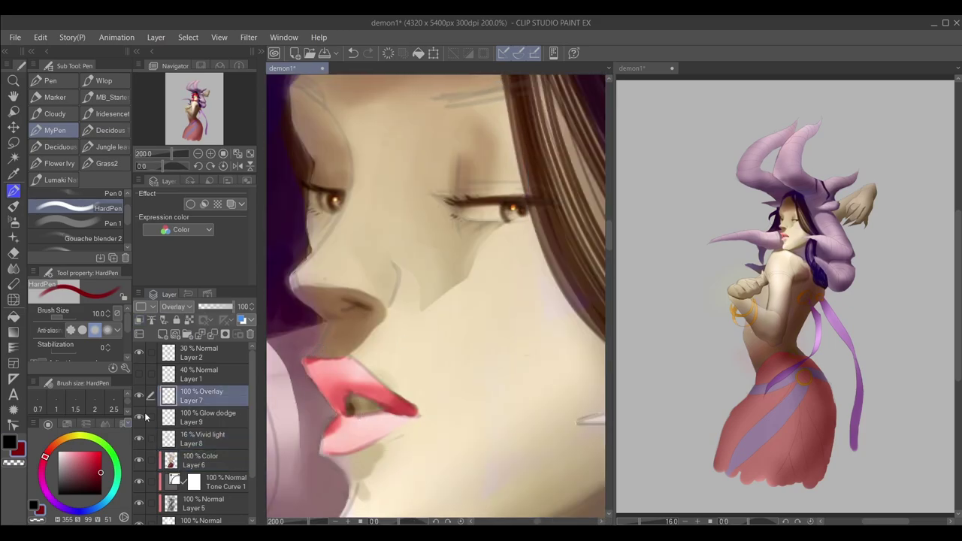
scroll(288, 368, up, 2)
mouse_move(324, 351)
mouse_down()
mouse_move(444, 387)
mouse_move(545, 455)
mouse_up()
drag(406, 421, 449, 379)
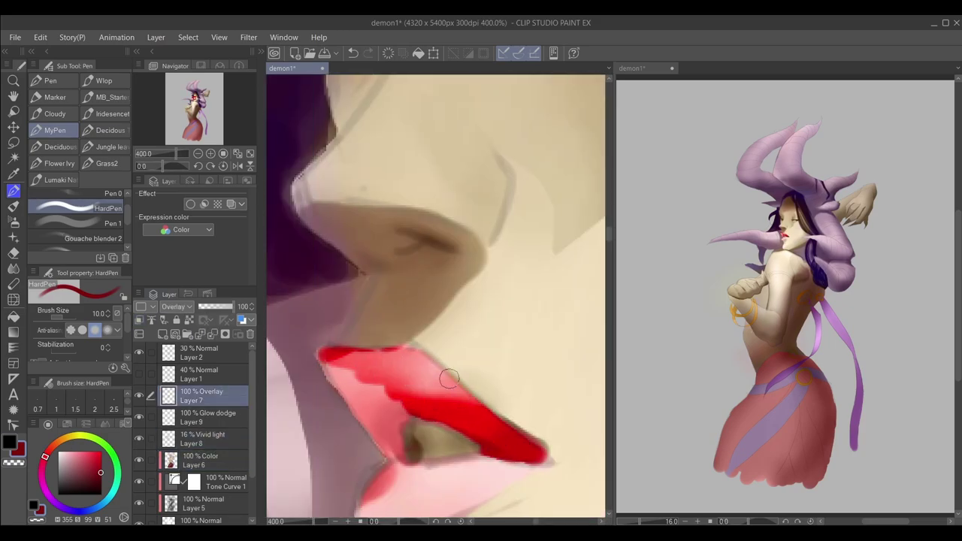
mouse_move(414, 440)
mouse_down()
mouse_move(331, 364)
mouse_move(399, 459)
mouse_move(425, 379)
mouse_up()
drag(391, 459, 481, 406)
mouse_move(557, 384)
mouse_down()
mouse_move(431, 407)
mouse_move(493, 452)
mouse_up()
scroll(453, 344, down, 2)
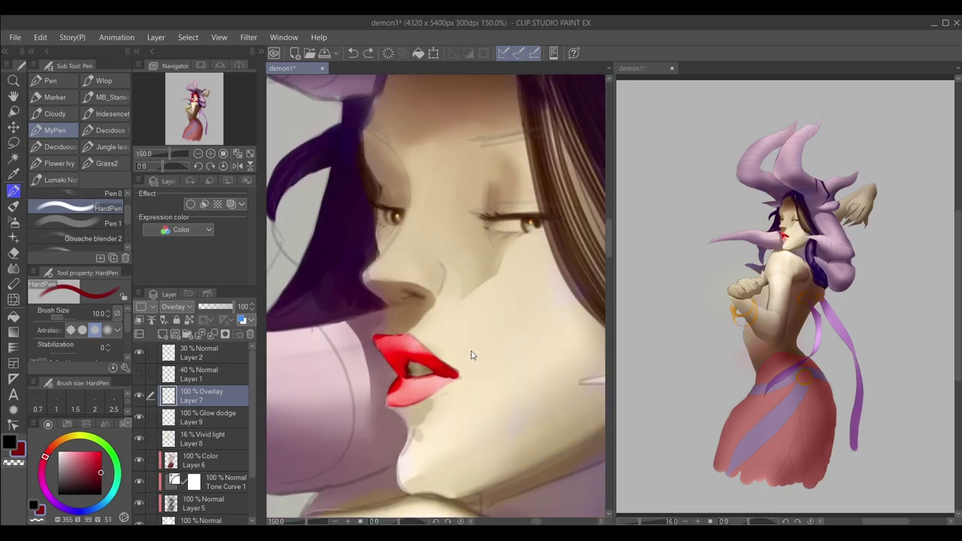
Undo the last three lip strokes and repaint the lips with a colour sampled from them.
key(ctrl+z)
key(ctrl+z)
key(ctrl+z)
scroll(394, 399, up, 2)
alt+click(395, 399)
mouse_move(395, 399)
mouse_down()
mouse_move(387, 364)
mouse_move(346, 324)
mouse_move(414, 324)
mouse_move(424, 376)
mouse_move(398, 348)
mouse_up()
mouse_move(481, 399)
mouse_down()
mouse_move(360, 430)
mouse_move(507, 398)
mouse_move(467, 403)
mouse_up()
Hide the colour layers and clean the upper lip's outer edge on Layer 5 with HardPen at size 6, checking it against Layer 2.
scroll(399, 385, up, 2)
ctrl+click(424, 337)
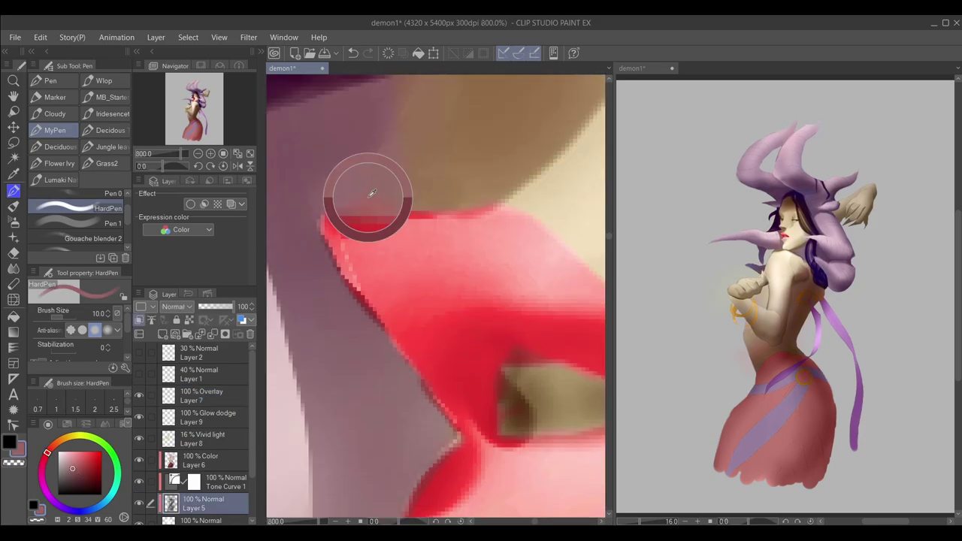
drag(366, 198, 342, 210)
click(138, 460)
click(138, 481)
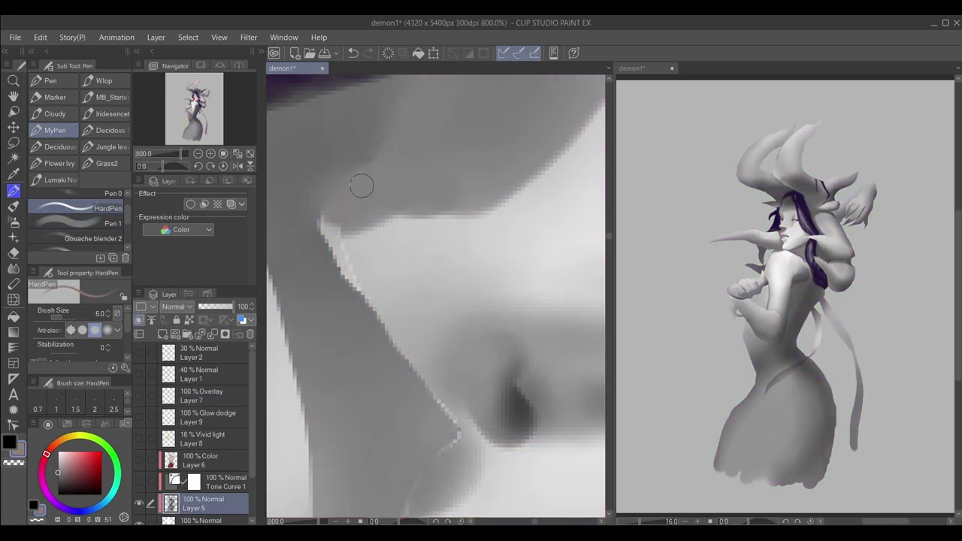
click(138, 352)
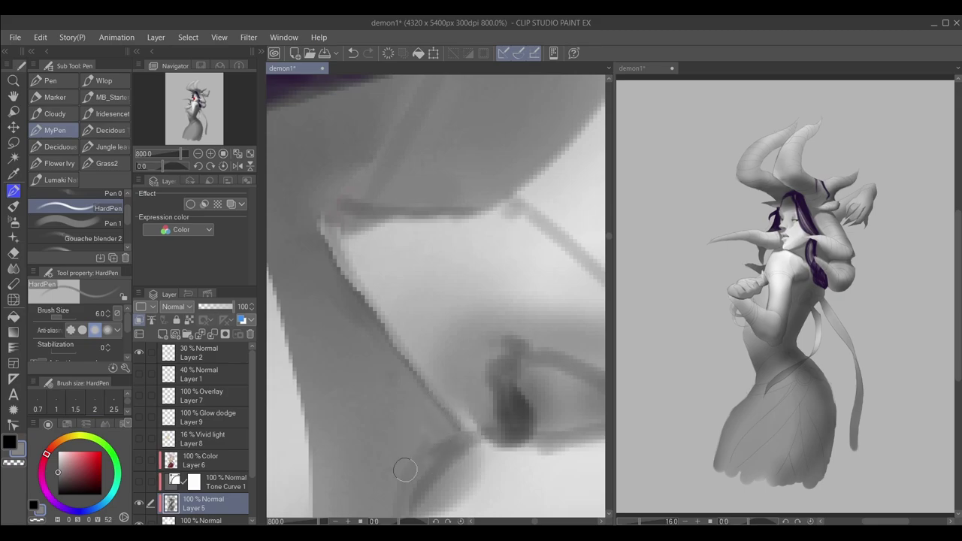
key(b)
ctrl+click(421, 297)
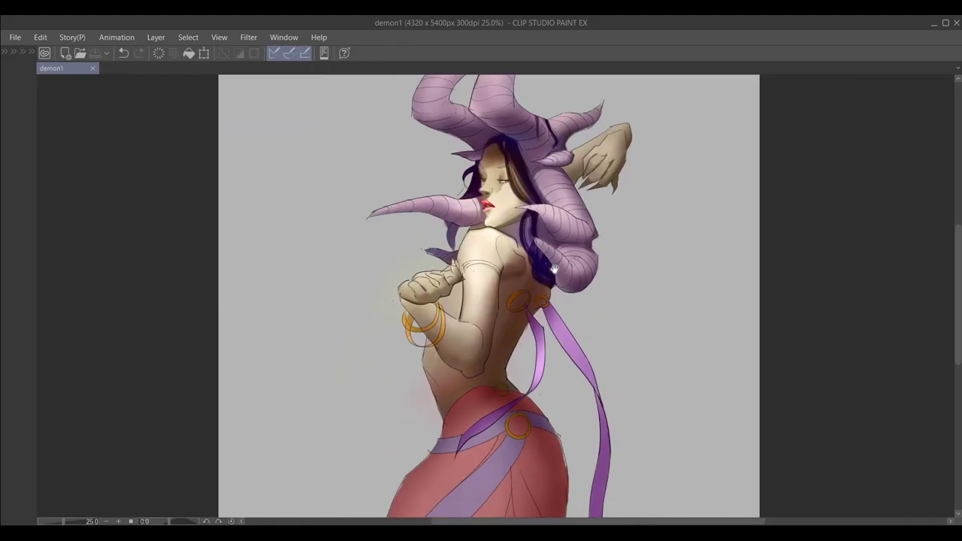
scroll(554, 270, up, 1)
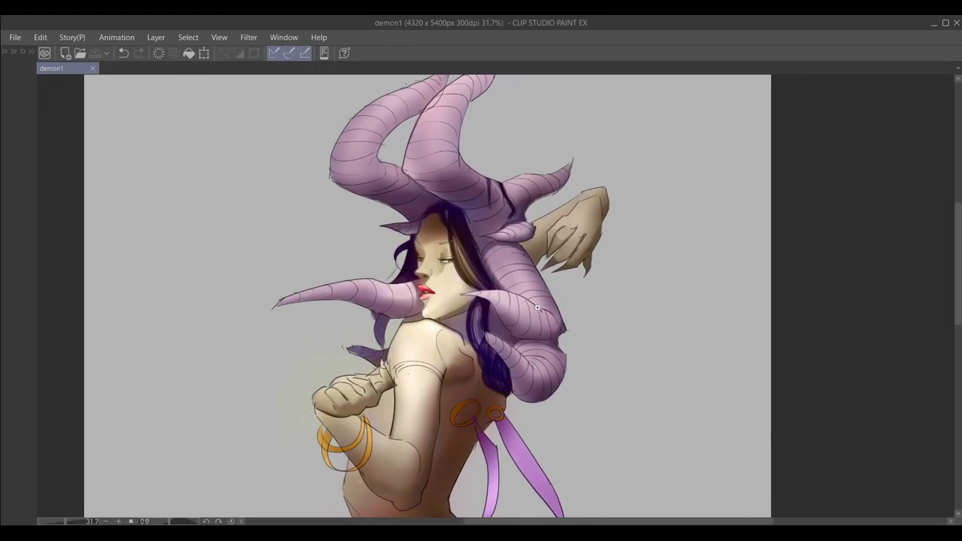
scroll(499, 354, down, 5)
scroll(581, 321, up, 5)
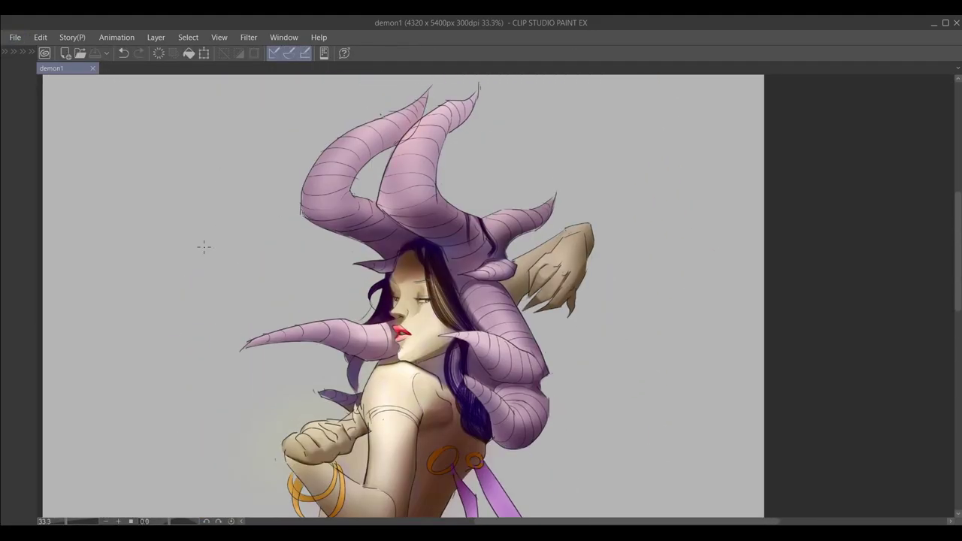